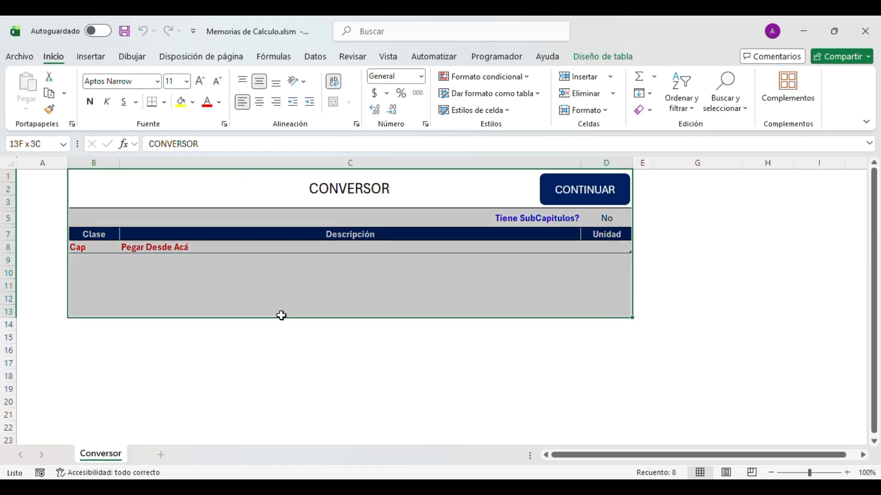
# - Select the Conversor block and review its description column from C8 down to C17
pyautogui.moveTo(289, 188); pyautogui.dragTo(275, 341)
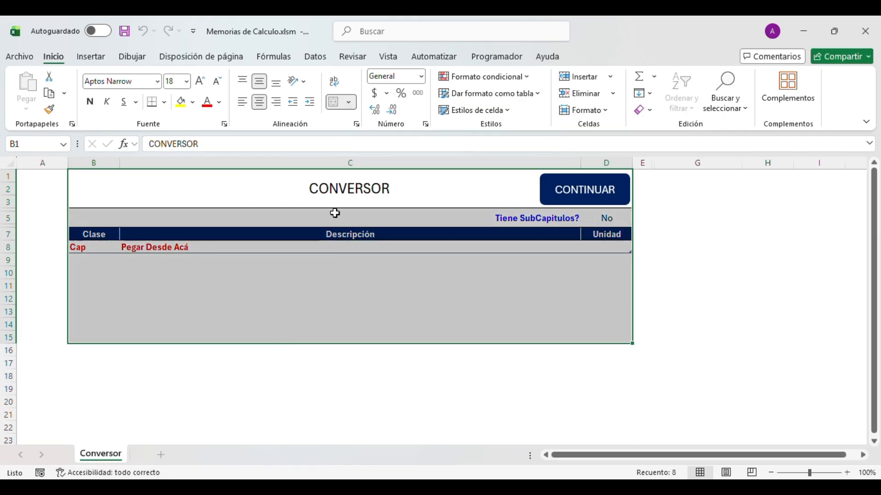
pyautogui.click(338, 190)
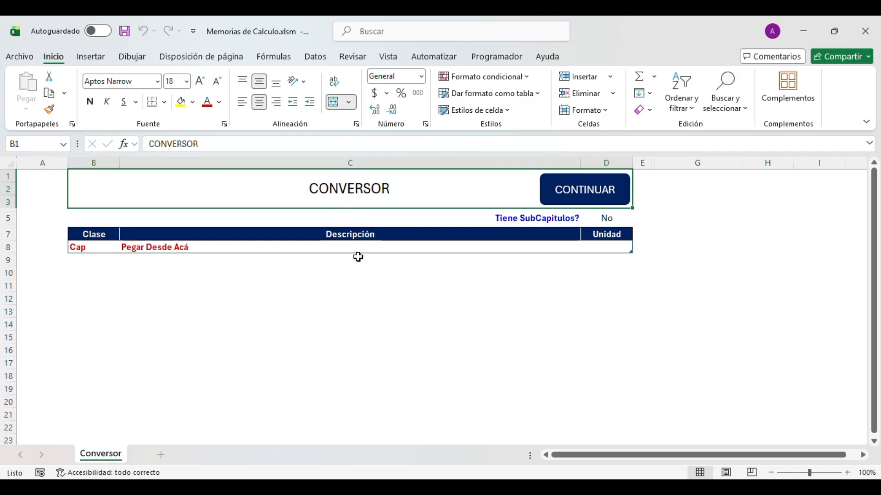
pyautogui.click(303, 247)
pyautogui.click(300, 300)
pyautogui.moveTo(285, 248); pyautogui.dragTo(288, 363)
pyautogui.click(286, 338)
pyautogui.click(281, 271)
pyautogui.click(278, 252)
pyautogui.click(270, 303)
pyautogui.click(259, 353)
pyautogui.click(262, 298)
pyautogui.click(300, 272)
# - Check the description and unit area, ending on the Pegar Desde Acá cell C8
pyautogui.moveTo(418, 246)
pyautogui.mouseDown()
pyautogui.moveTo(413, 299)
pyautogui.moveTo(443, 346)
pyautogui.moveTo(589, 350)
pyautogui.moveTo(438, 341)
pyautogui.moveTo(608, 336)
pyautogui.moveTo(458, 294)
pyautogui.moveTo(435, 254)
pyautogui.moveTo(406, 254)
pyautogui.mouseUp()
pyautogui.click(388, 300)
pyautogui.click(337, 237)
pyautogui.click(369, 249)
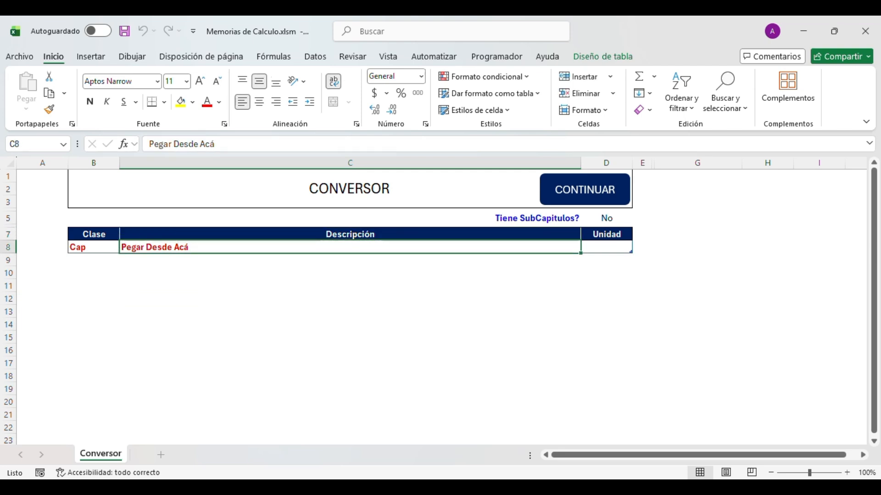
# - Open Contrato de Ejemplo.xlsx from the Contrato Ejemplo folder in Excel
pyautogui.hotkey('alt', 'Tab')
pyautogui.click(184, 126)
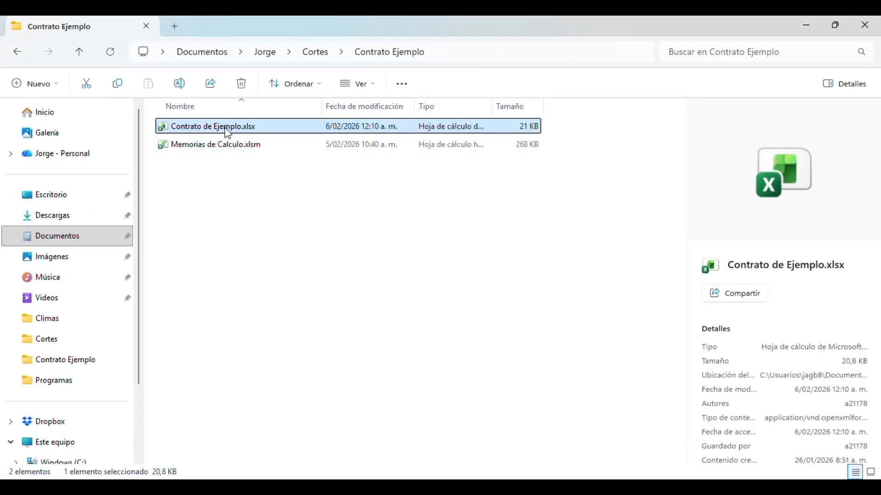
pyautogui.press('Return')
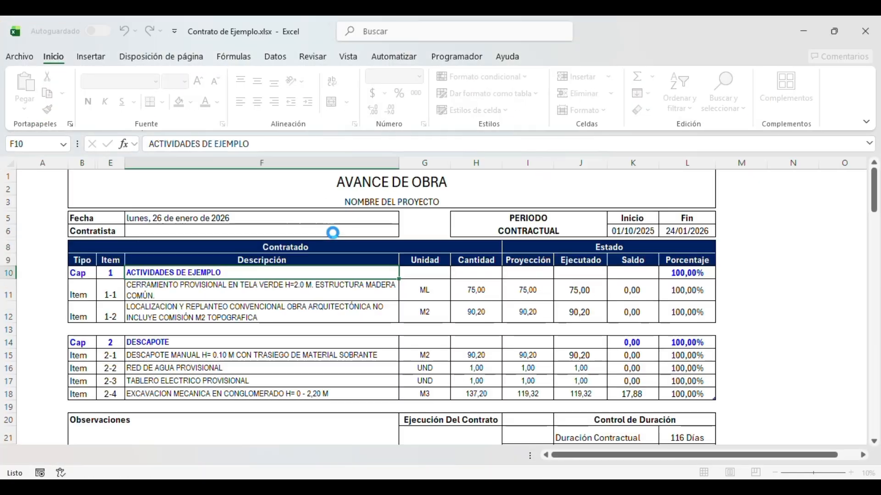
# - Select the contract's descriptions and units in F10:G18
pyautogui.moveTo(202, 274); pyautogui.dragTo(276, 393)
pyautogui.moveTo(215, 272); pyautogui.dragTo(212, 308)
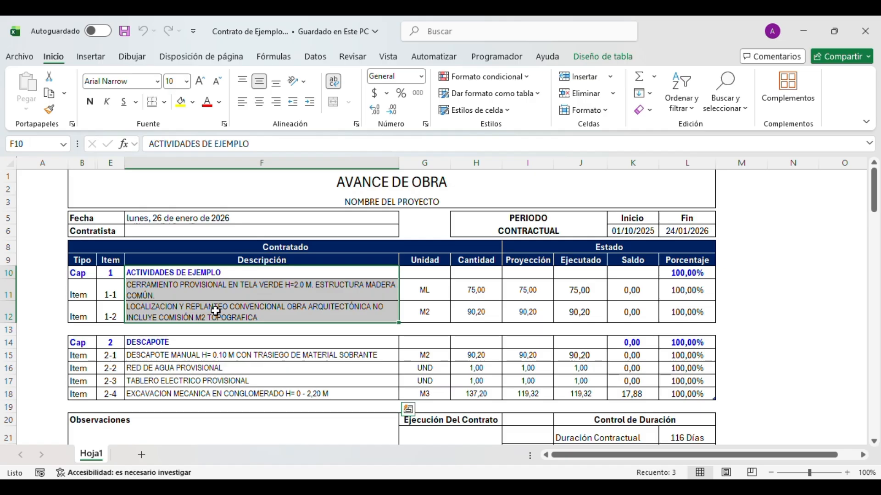
pyautogui.moveTo(180, 338); pyautogui.dragTo(215, 274)
pyautogui.click(199, 389)
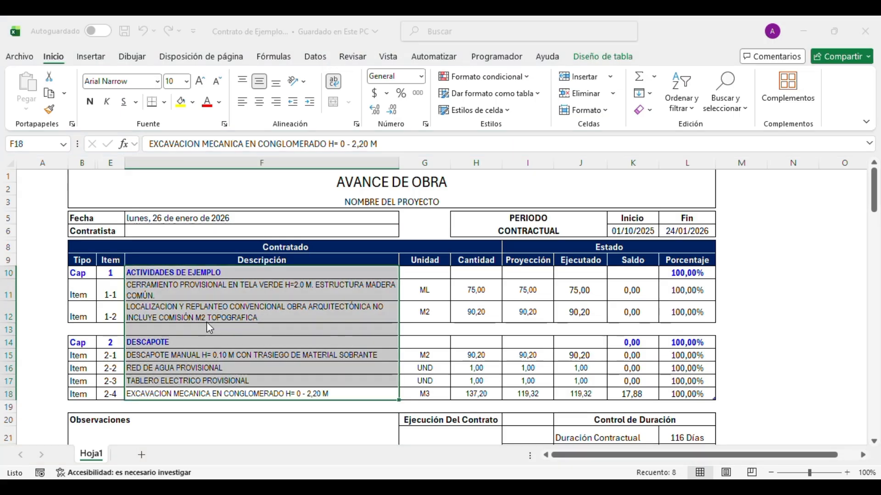
pyautogui.click(283, 311)
pyautogui.click(298, 291)
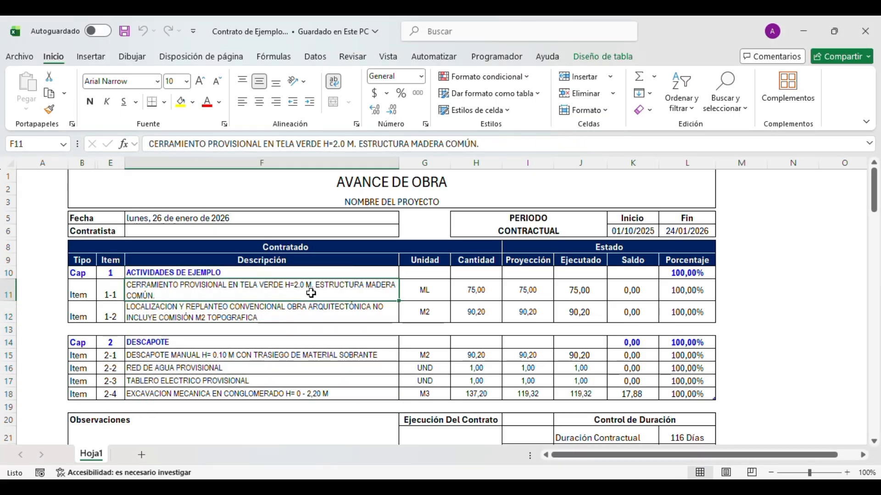
pyautogui.click(284, 272)
pyautogui.moveTo(284, 272); pyautogui.dragTo(418, 391)
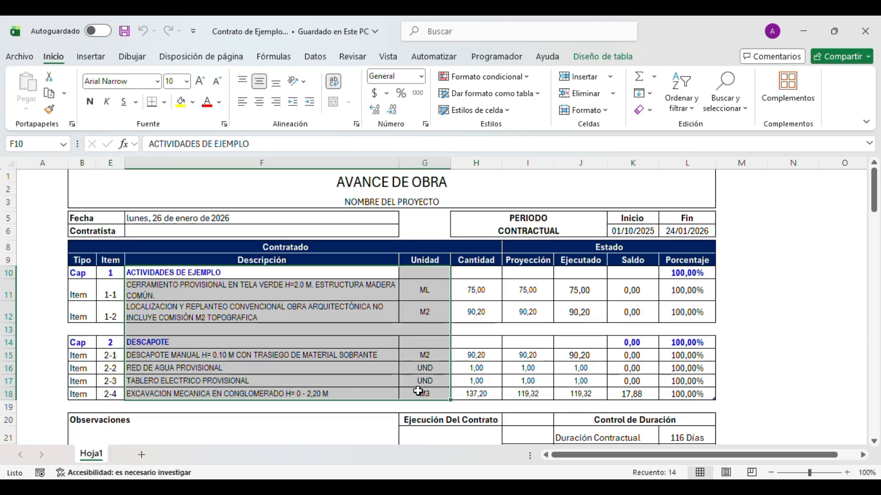
# - Copy F10:G18 and switch back to the Memorias de Calculo workbook
pyautogui.hotkey('ctrl', 'c')
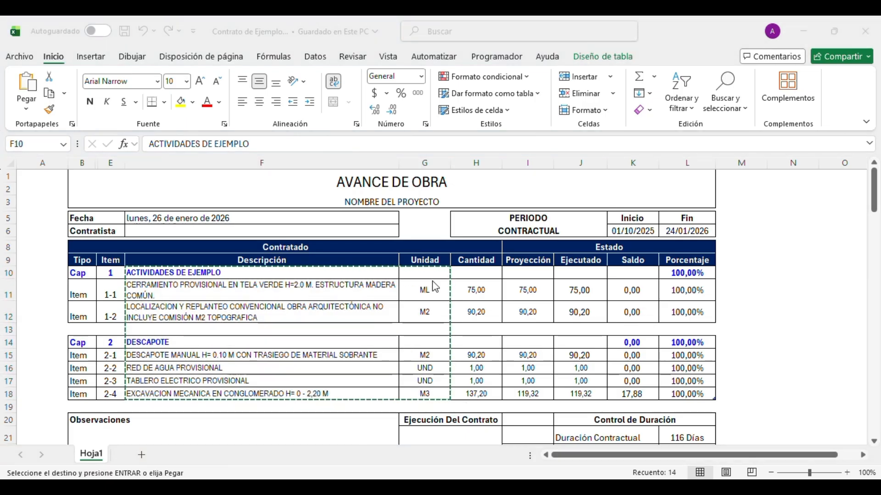
pyautogui.hotkey('alt', 'Tab')
pyautogui.press('Tab')
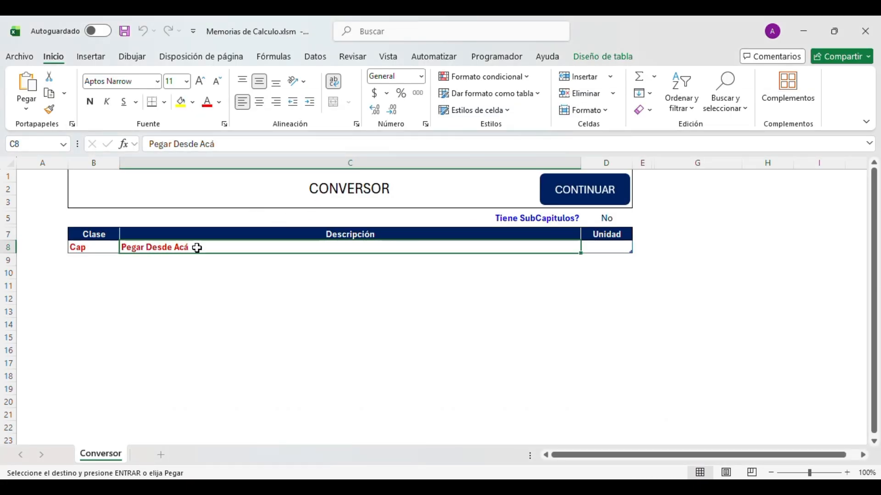
# - Paste the copied descriptions and units into C8 as values only
pyautogui.click(26, 109)
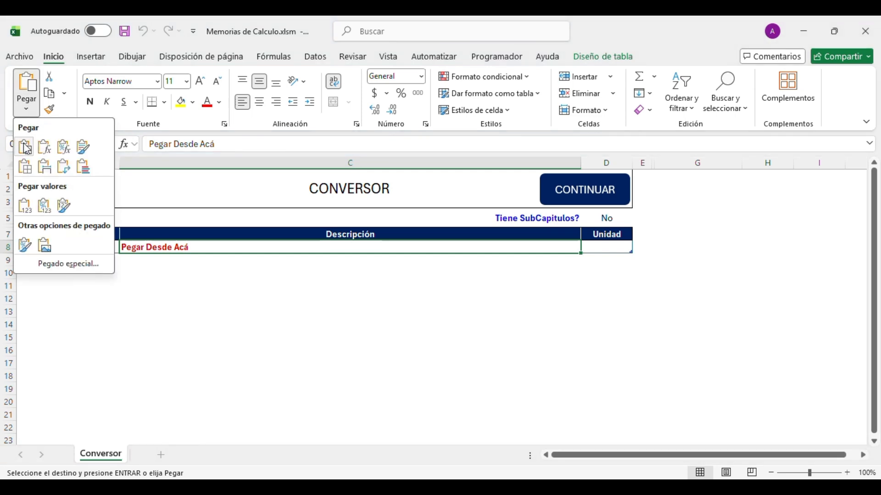
pyautogui.click(25, 207)
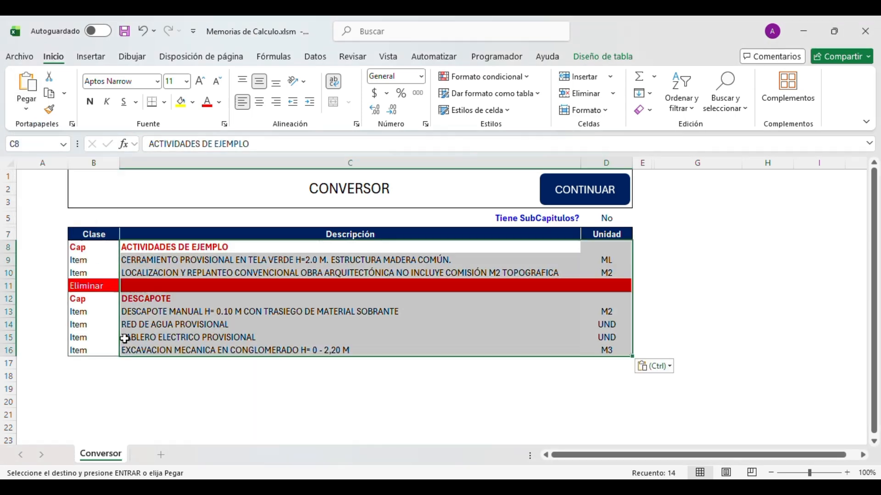
pyautogui.click(279, 292)
# - Inspect blank row 11's Eliminar marker and unit cell, then return to Contrato de Ejemplo
pyautogui.click(219, 290)
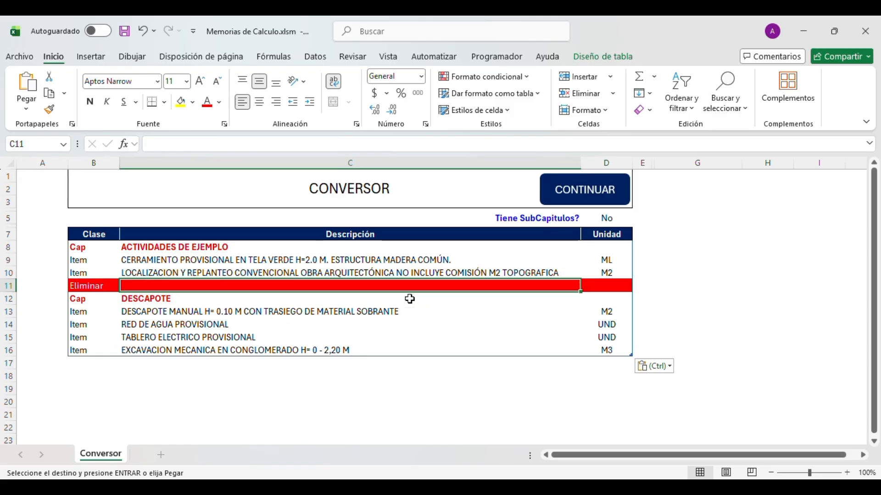
pyautogui.click(78, 285)
pyautogui.click(189, 286)
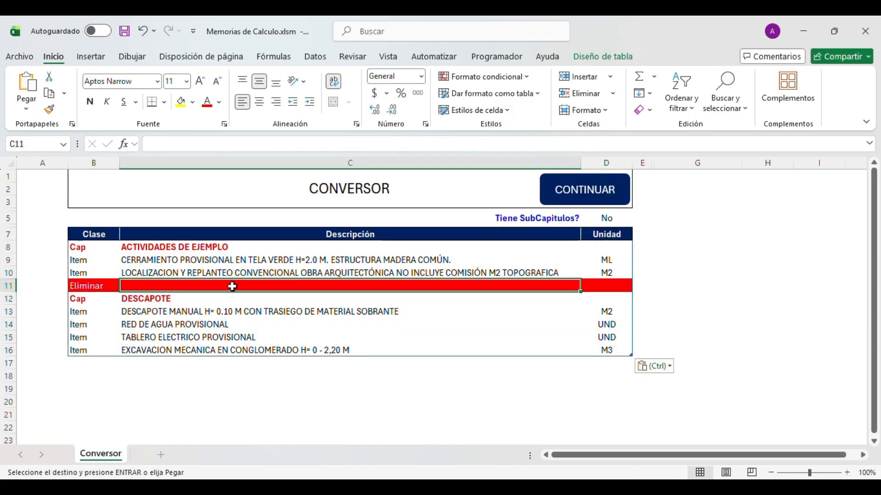
pyautogui.click(585, 283)
pyautogui.click(633, 427)
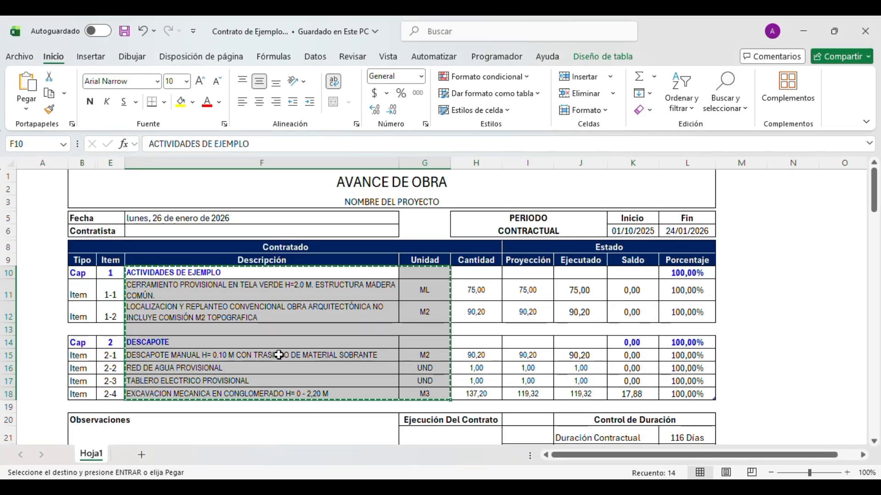
# - Cancel the pending copy, select the contract's blank row 13, and go back to Memorias de Calculo
pyautogui.click(48, 329)
pyautogui.press('Escape')
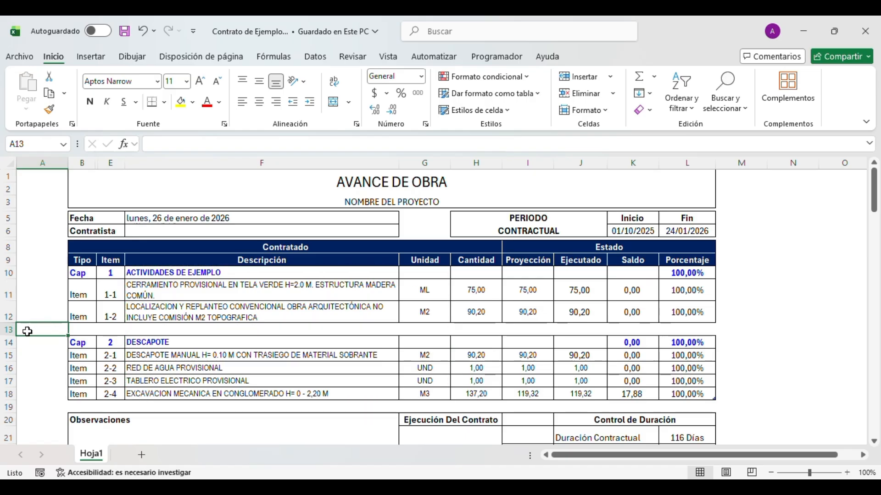
pyautogui.hotkey('shift', 'space')
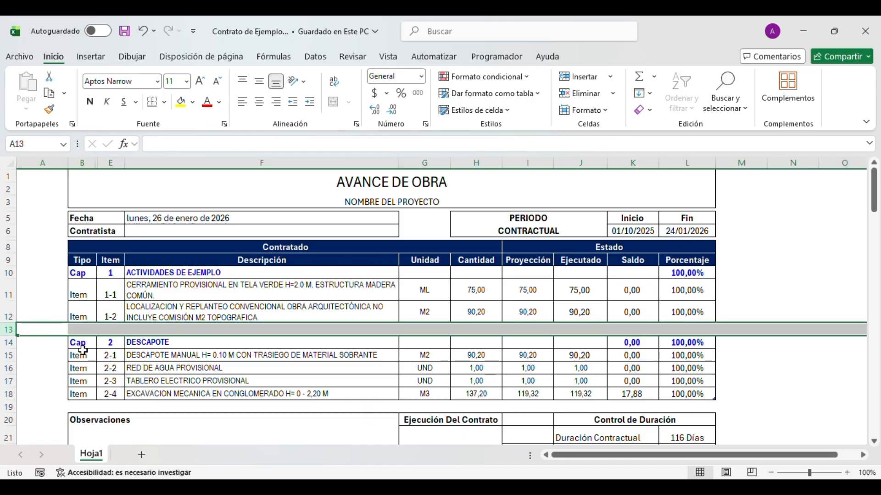
pyautogui.click(115, 342)
pyautogui.click(168, 330)
pyautogui.hotkey('alt', 'Tab')
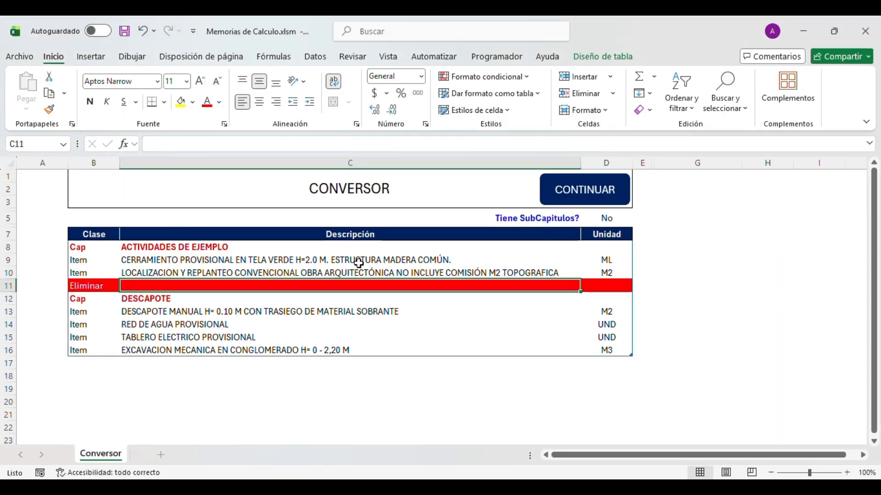
pyautogui.click(93, 286)
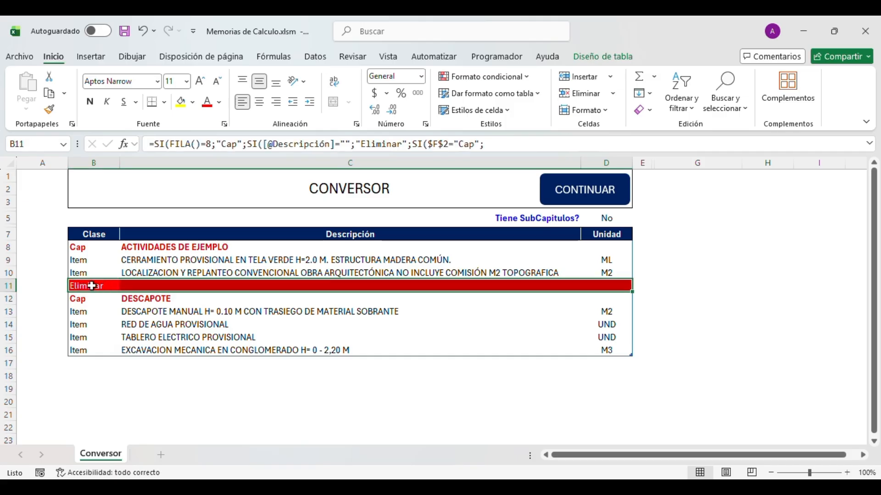
pyautogui.rightClick(93, 286)
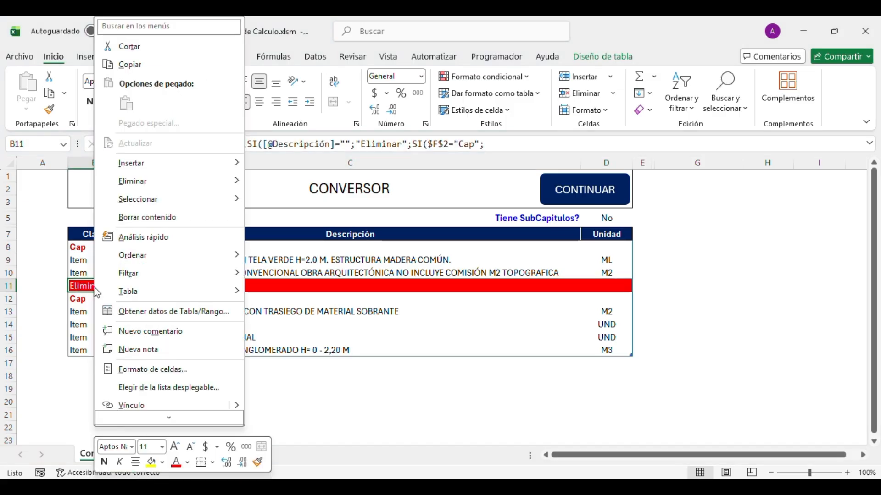
pyautogui.moveTo(165, 186)
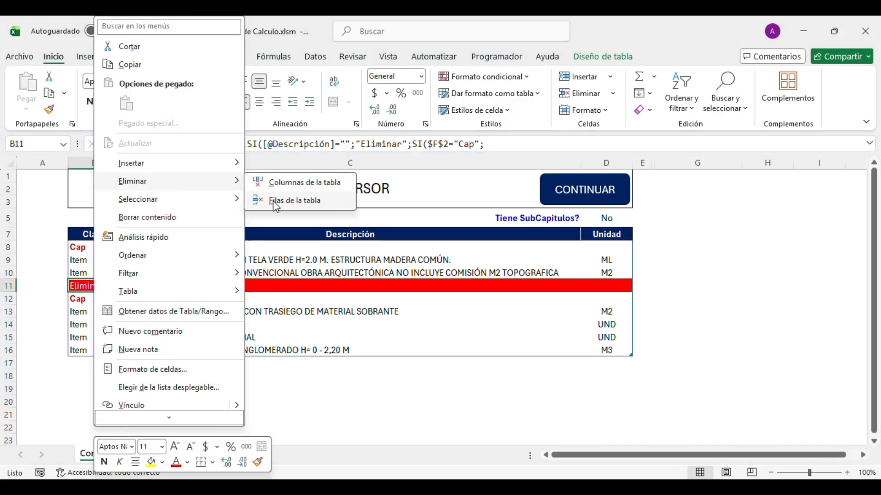
pyautogui.click(276, 206)
pyautogui.click(305, 299)
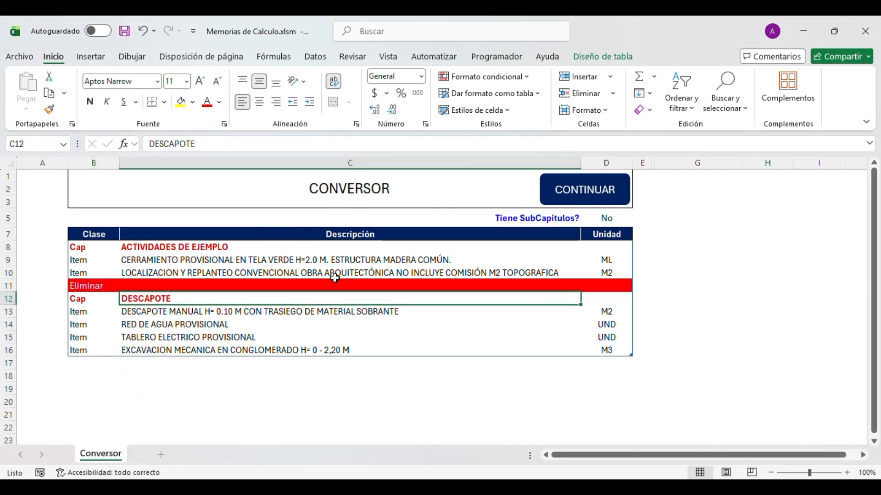
pyautogui.press('Down')
pyautogui.click(335, 275)
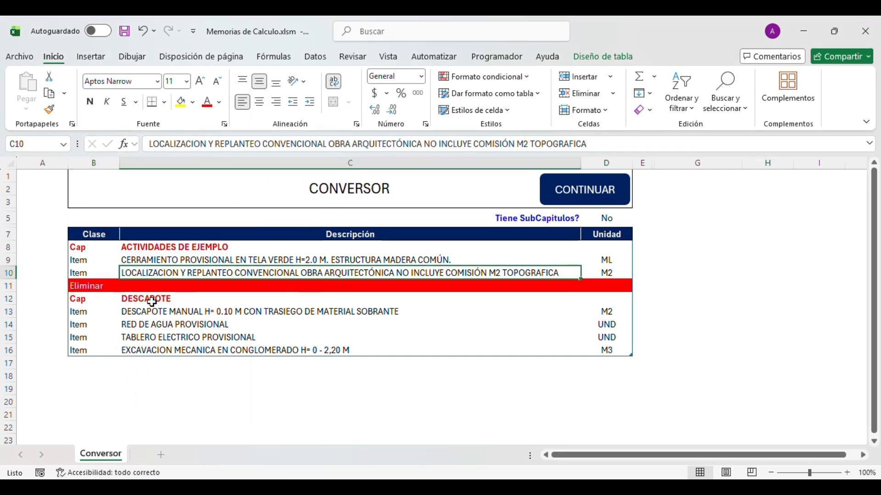
pyautogui.press('Down')
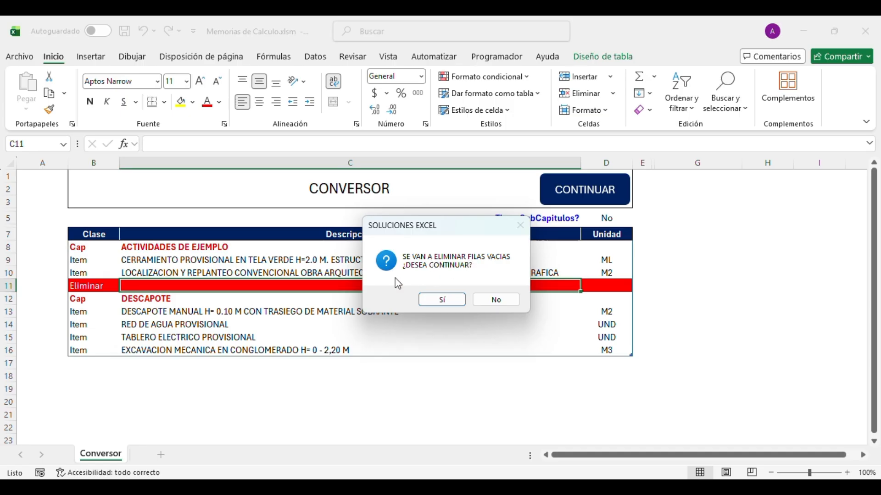
# - Decline the first prompt, rerun CONTINUAR and answer Sí to remove the empty rows
pyautogui.click(487, 301)
pyautogui.press('Down')
pyautogui.press('Down')
pyautogui.press('Down')
pyautogui.press('Down')
pyautogui.press('Up')
pyautogui.press('Up')
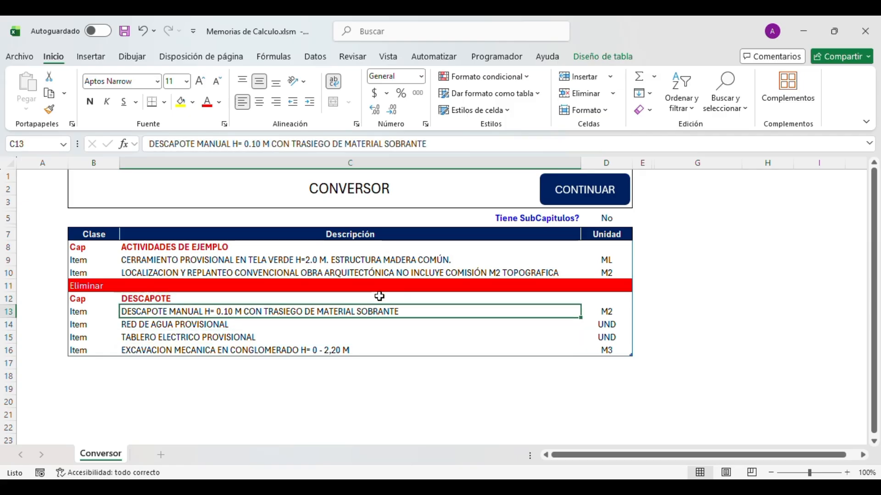
pyautogui.click(570, 188)
pyautogui.click(432, 303)
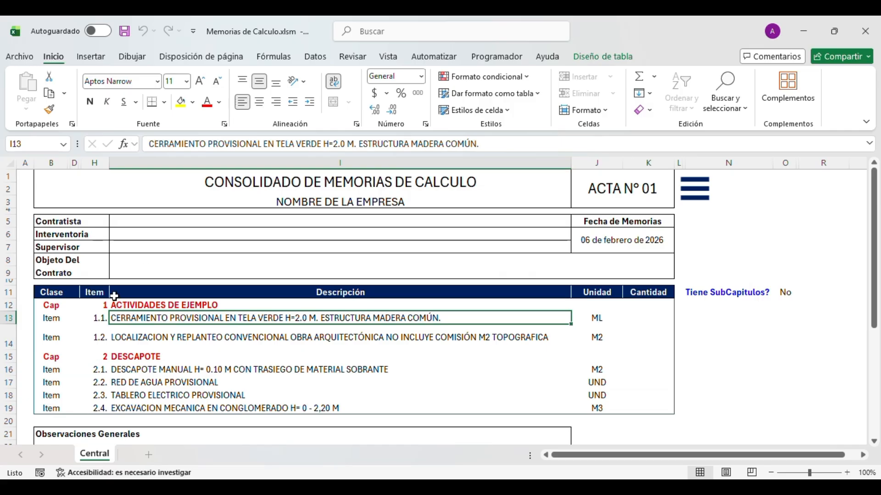
pyautogui.moveTo(221, 305); pyautogui.dragTo(204, 407)
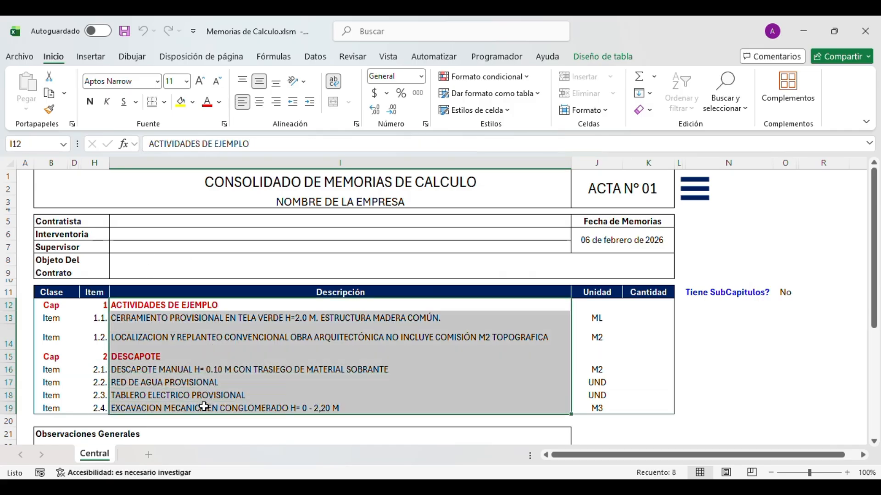
pyautogui.moveTo(272, 190); pyautogui.dragTo(268, 397)
pyautogui.click(110, 356)
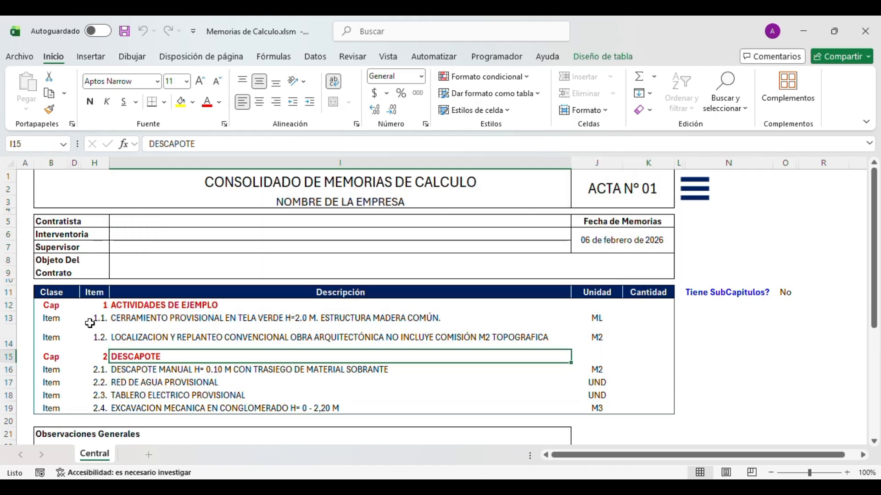
pyautogui.moveTo(50, 305); pyautogui.dragTo(48, 393)
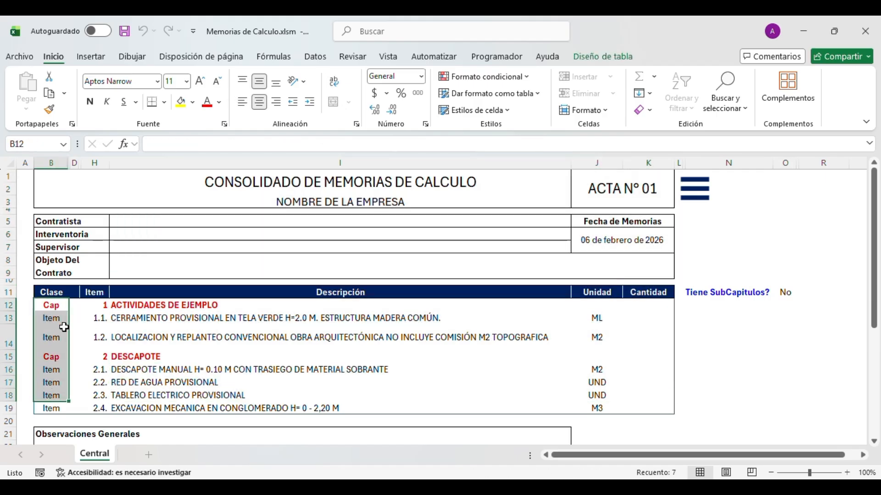
pyautogui.click(62, 330)
pyautogui.click(97, 317)
pyautogui.click(96, 338)
pyautogui.click(95, 368)
pyautogui.moveTo(98, 385); pyautogui.dragTo(100, 395)
pyautogui.click(181, 395)
pyautogui.click(179, 359)
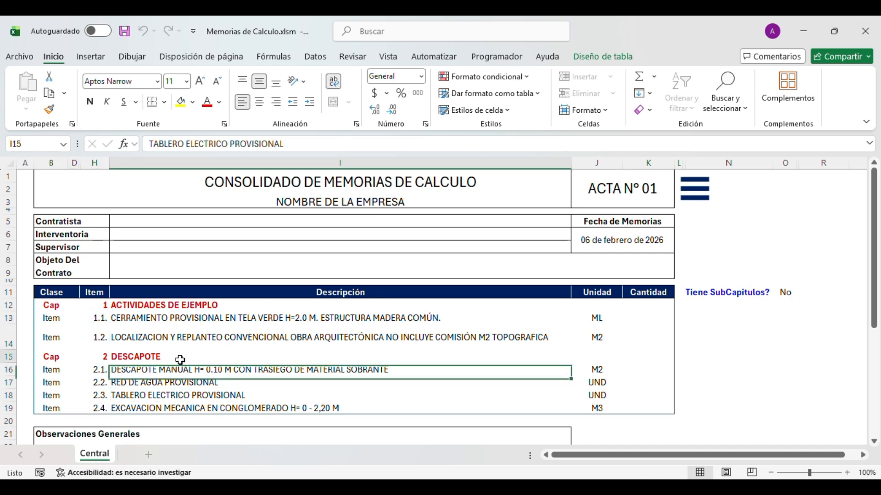
pyautogui.click(450, 317)
pyautogui.click(464, 357)
pyautogui.click(470, 383)
pyautogui.click(373, 335)
pyautogui.click(10, 358)
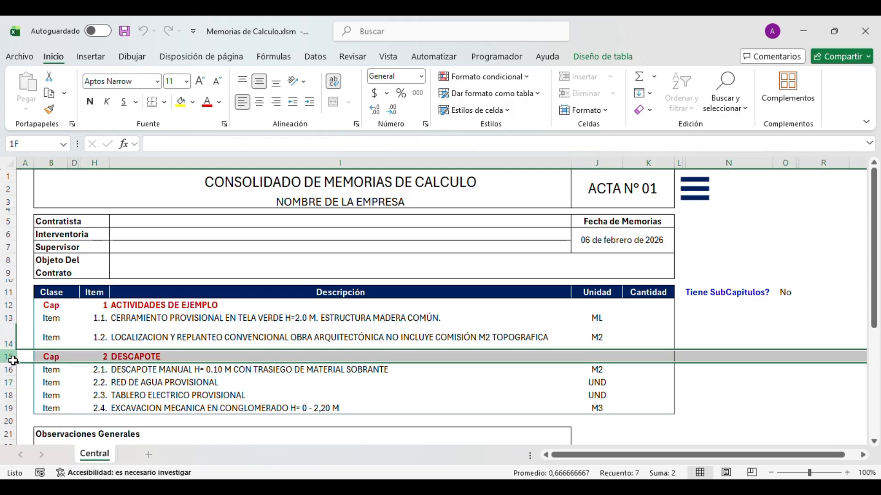
pyautogui.click(172, 355)
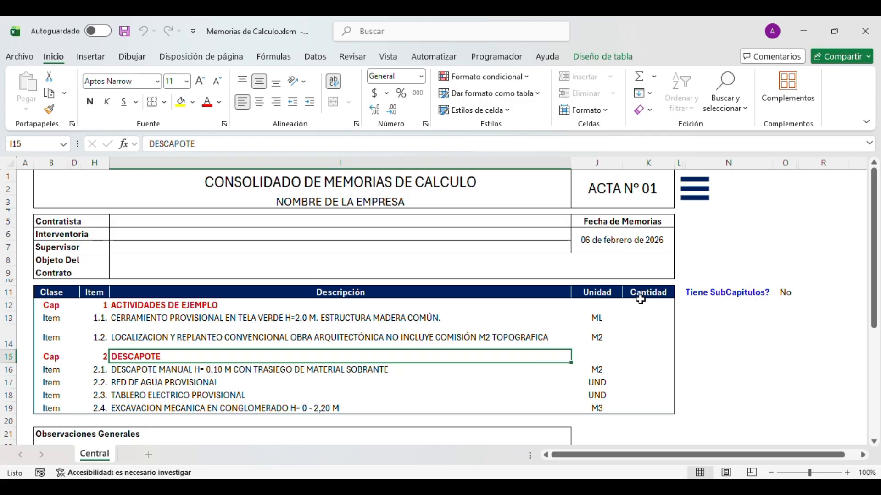
pyautogui.moveTo(640, 300); pyautogui.dragTo(632, 408)
pyautogui.click(638, 348)
pyautogui.click(641, 319)
pyautogui.click(633, 342)
pyautogui.click(636, 380)
pyautogui.click(636, 410)
pyautogui.click(644, 348)
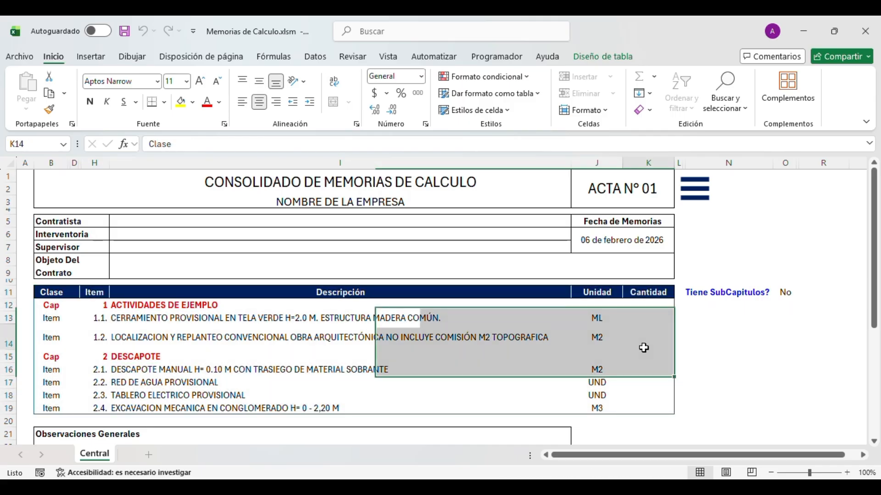
pyautogui.click(641, 318)
pyautogui.click(635, 370)
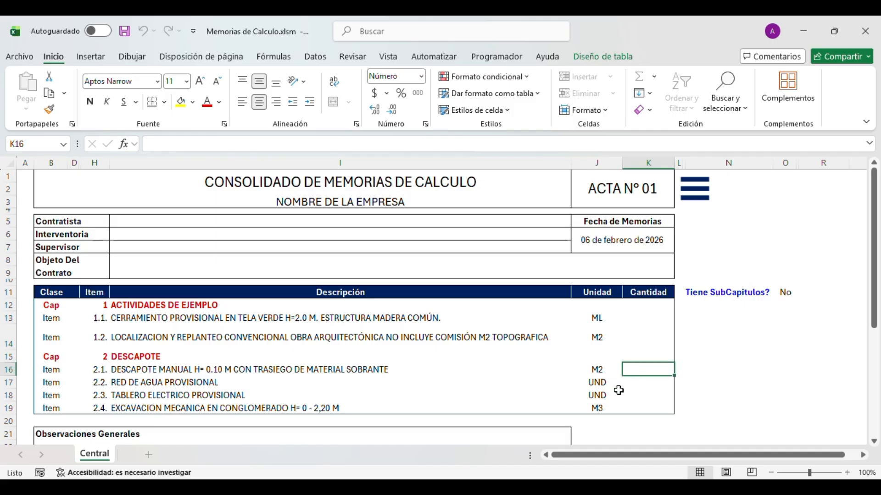
pyautogui.click(539, 393)
pyautogui.click(655, 335)
pyautogui.click(560, 336)
pyautogui.click(659, 335)
pyautogui.click(638, 319)
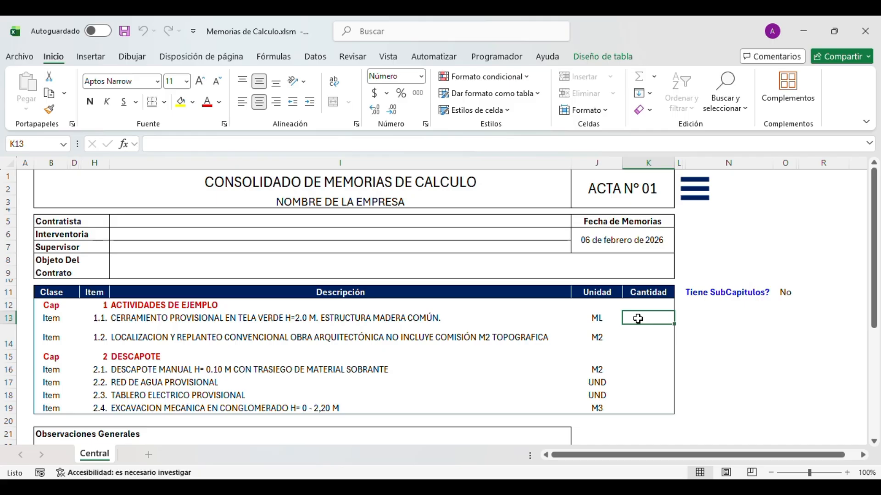
pyautogui.click(569, 320)
pyautogui.click(408, 357)
pyautogui.click(393, 381)
pyautogui.click(371, 357)
pyautogui.click(370, 338)
pyautogui.click(351, 317)
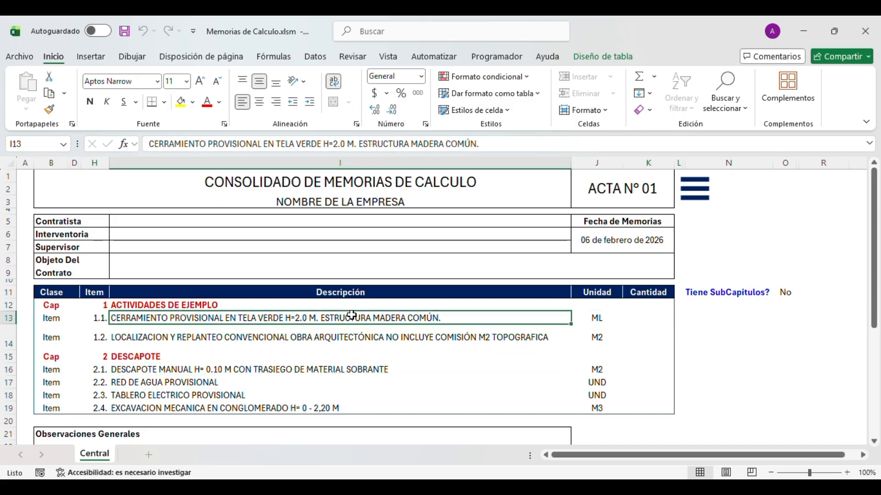
# - Enter SOLUCIONES EXCEL as company in I3 and as contractor, fixing the typo
pyautogui.click(276, 204)
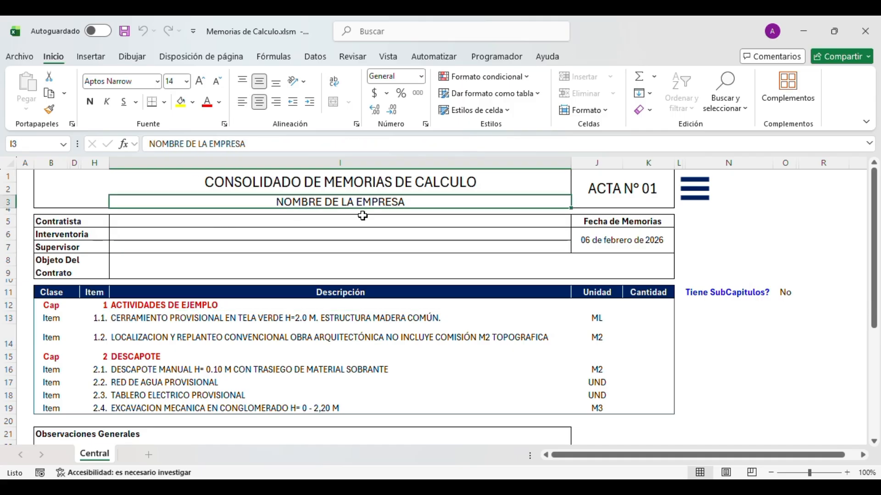
pyautogui.write('SOL')
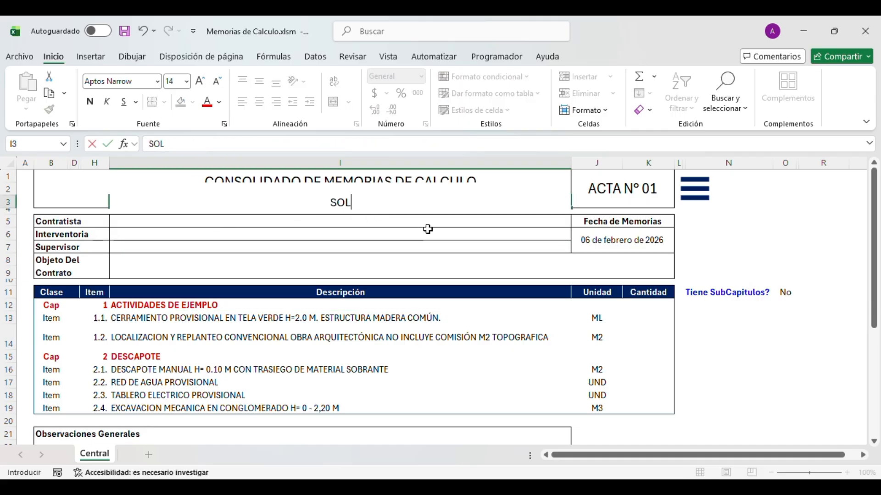
pyautogui.write('UCIONES EXCEL')
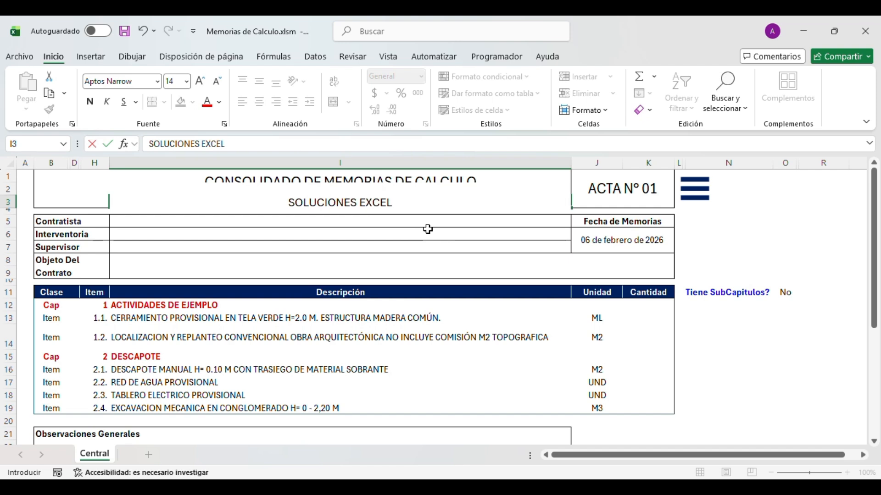
pyautogui.press('Return')
pyautogui.press('Return')
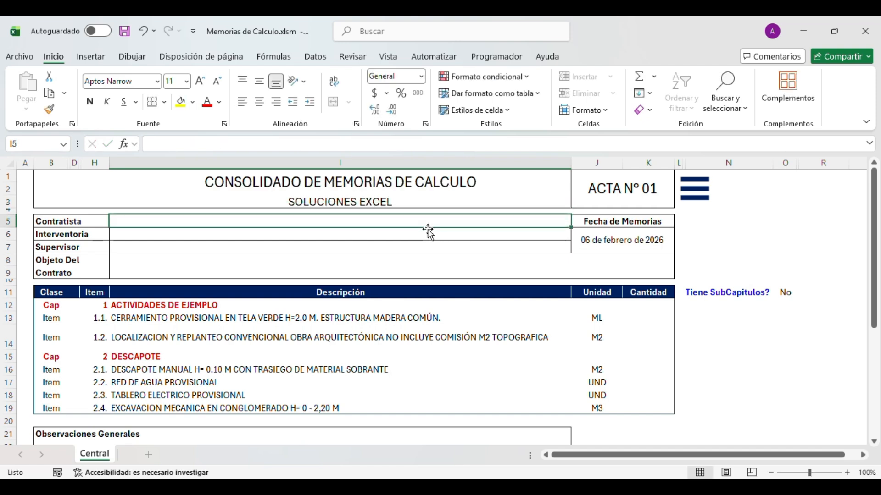
pyautogui.write('SOLUCIONES EXC')
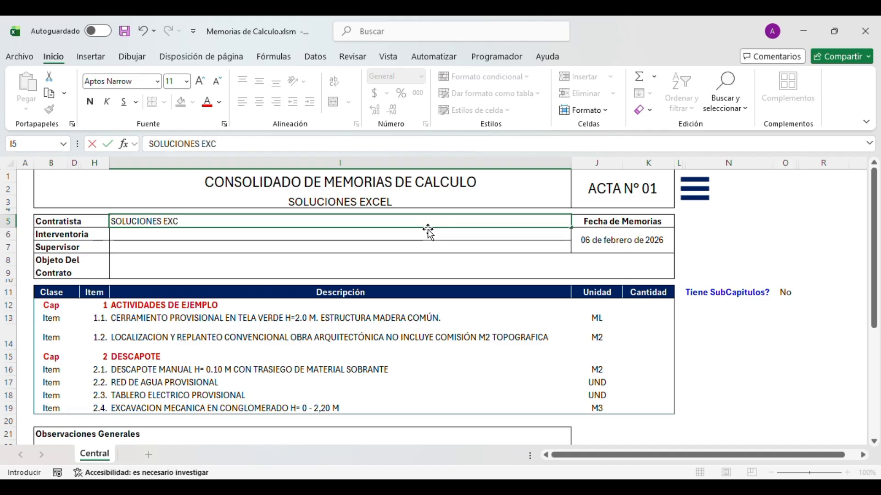
pyautogui.write('LE')
pyautogui.press('Return')
pyautogui.press('Up')
pyautogui.press('F2')
pyautogui.press('BackSpace')
pyautogui.press('BackSpace')
pyautogui.write('L')
pyautogui.press('Return')
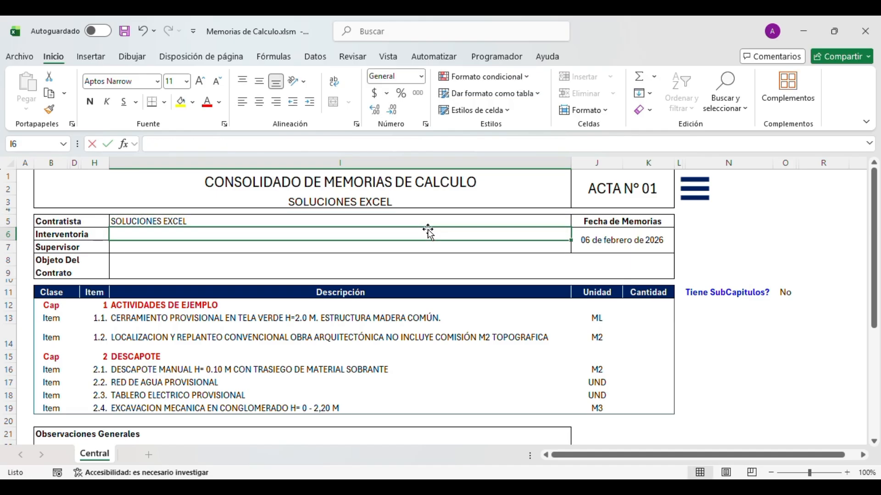
# - Fill the Interventoria and Supervisor cells with placeholder text
pyautogui.write('FLGKÑDSLHKÑDSLHKDÑLBKF HKRÑFLHKFÑLK')
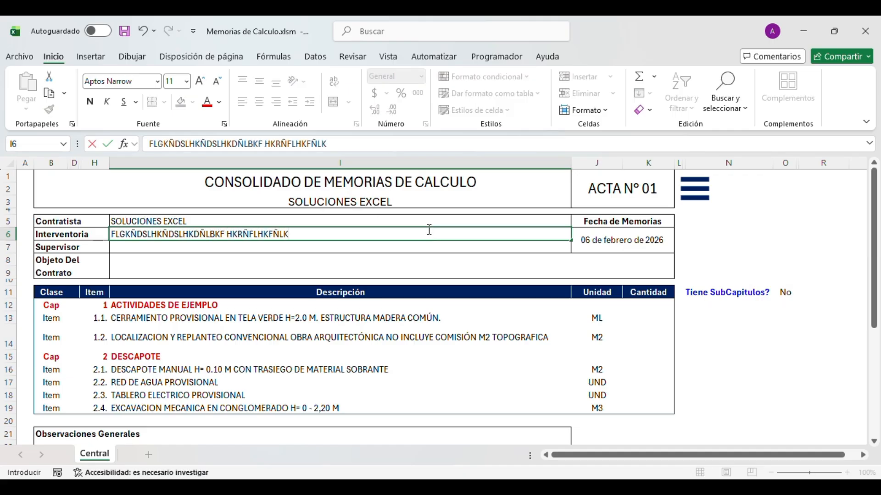
pyautogui.press('Return')
pyautogui.write('VLSKÑTGKELGKGÑLDKGÑLKGA')
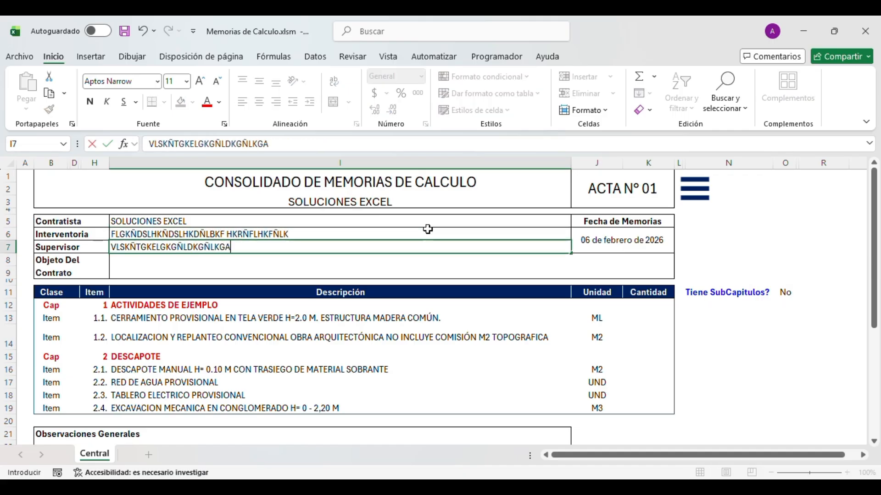
pyautogui.press('Return')
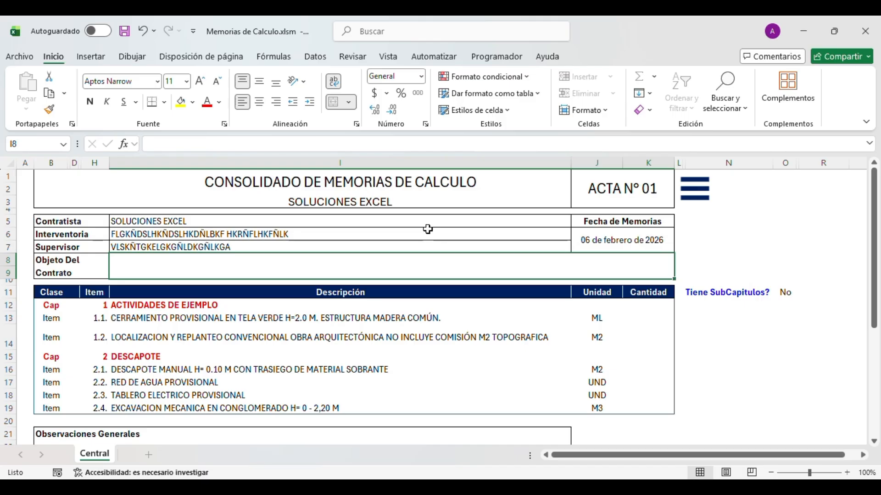
# - Enter the contract object CONTRATO DE EJEMPLO PARA PRUEBAS in I8
pyautogui.write('CONTRA')
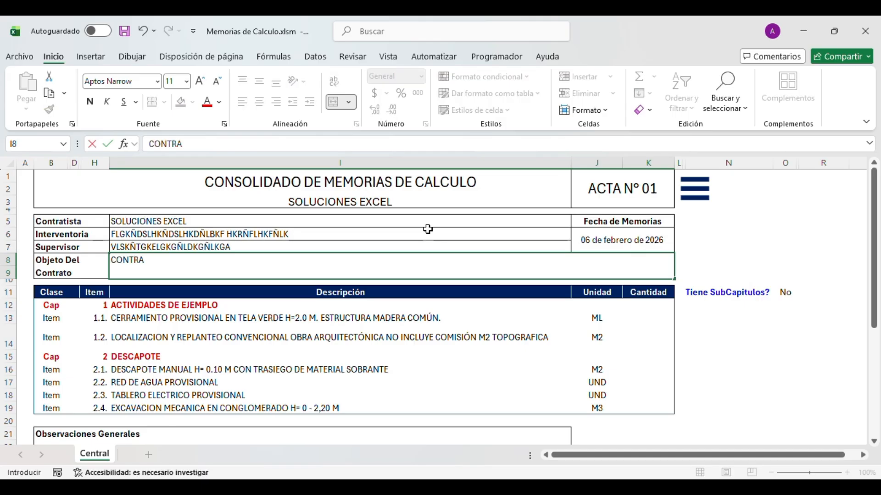
pyautogui.write('TO DE EJEMPLO PARA PRUEBV')
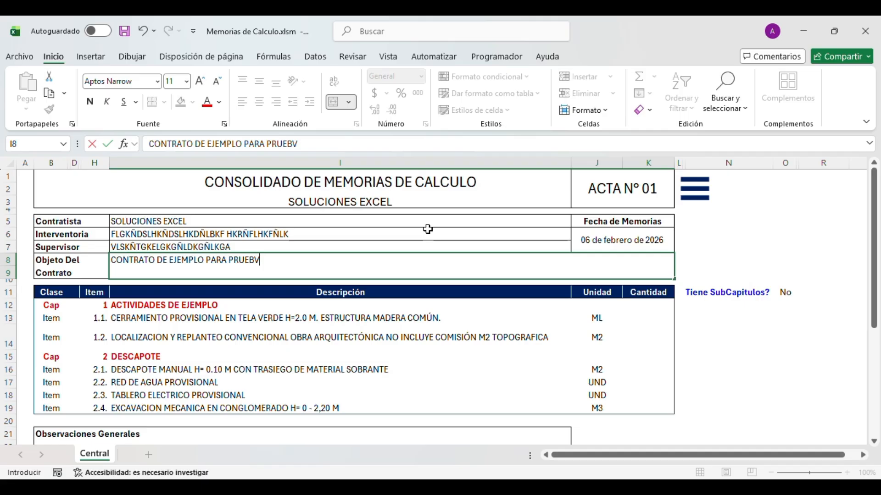
pyautogui.press('BackSpace')
pyautogui.write('AS')
pyautogui.press('Return')
pyautogui.press('Up')
pyautogui.press('Right')
pyautogui.press('Up')
pyautogui.press('Up')
pyautogui.press('Left')
pyautogui.press('Up')
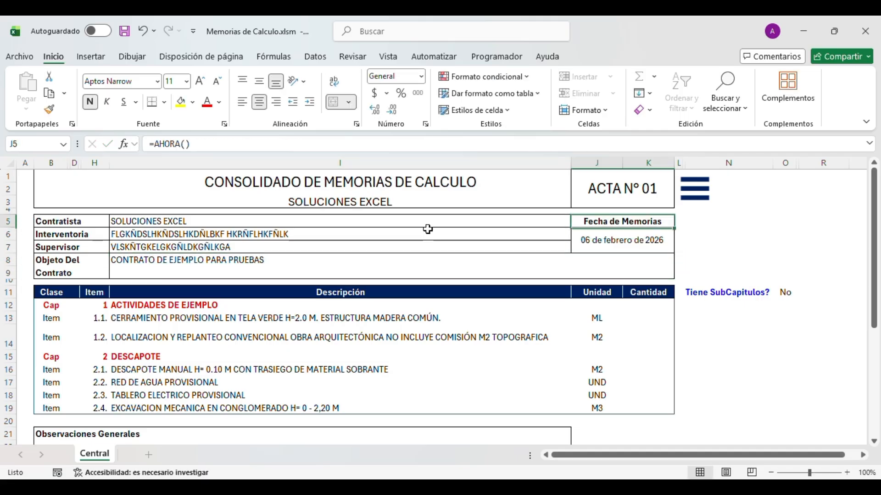
pyautogui.press('Down')
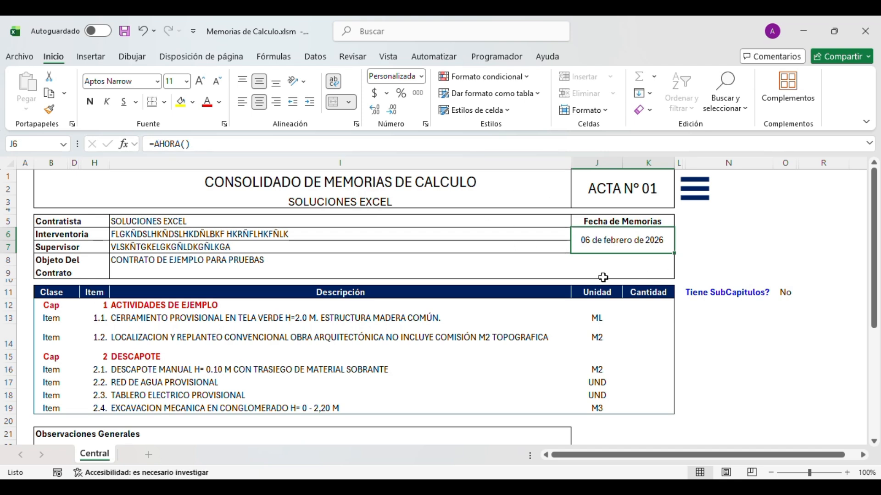
# - Type 1/2 over =AHORA() in J6 so the date reads 01 de febrero de 2026
pyautogui.write('1/')
pyautogui.press('Return')
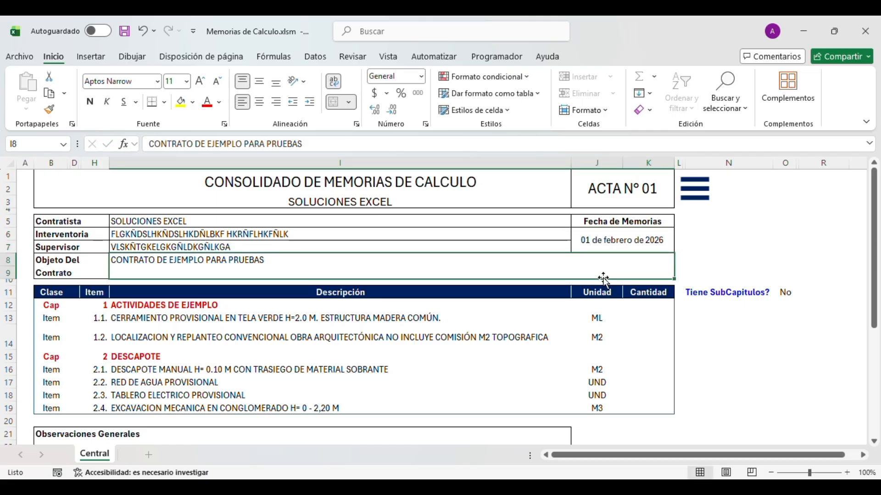
pyautogui.press('Up')
pyautogui.press('Right')
pyautogui.press('Left')
pyautogui.press('Down')
pyautogui.press('Down')
pyautogui.press('Down')
pyautogui.press('Down')
pyautogui.press('Left')
pyautogui.press('Left')
pyautogui.press('Down')
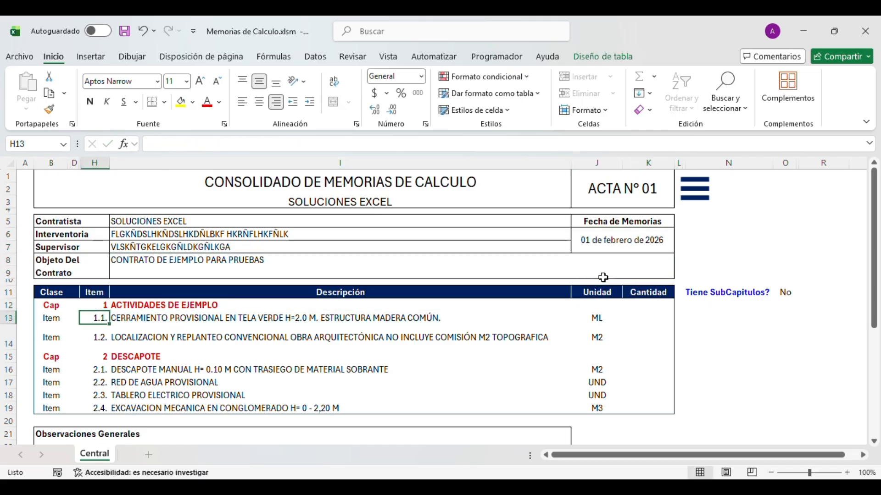
pyautogui.press('Right')
pyautogui.press('Down')
pyautogui.press('Down')
# - Review the header entries, date, item descriptions, Observaciones Generales and signature blocks
pyautogui.moveTo(250, 205); pyautogui.dragTo(250, 263)
pyautogui.click(245, 260)
pyautogui.click(240, 238)
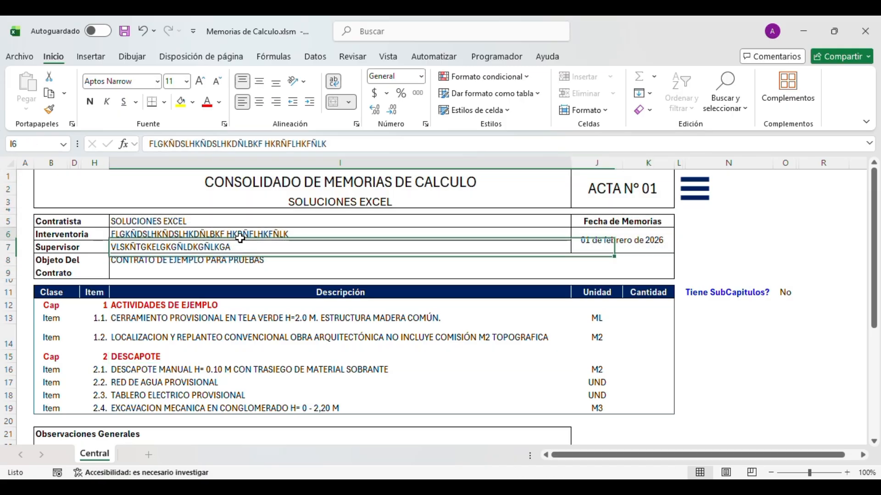
pyautogui.click(240, 220)
pyautogui.click(295, 270)
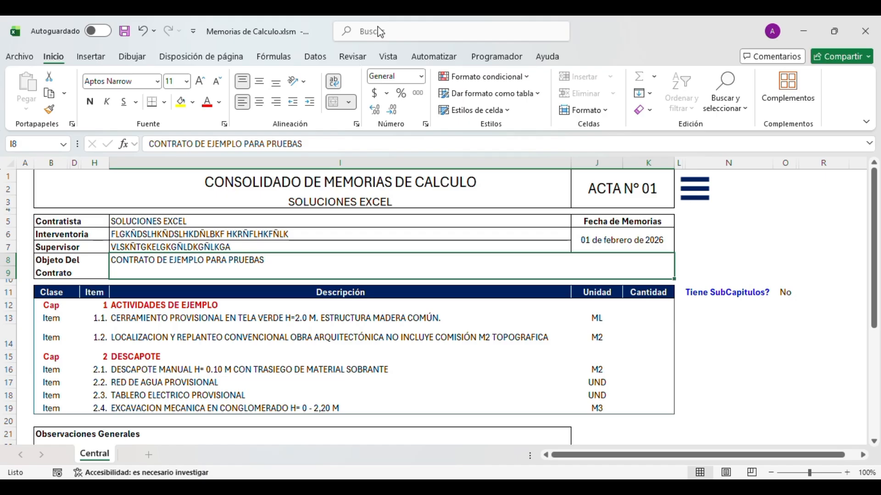
pyautogui.click(610, 230)
pyautogui.click(367, 338)
pyautogui.click(305, 385)
pyautogui.click(303, 397)
pyautogui.click(307, 369)
pyautogui.scroll(-4, 307, 367)
pyautogui.click(191, 311)
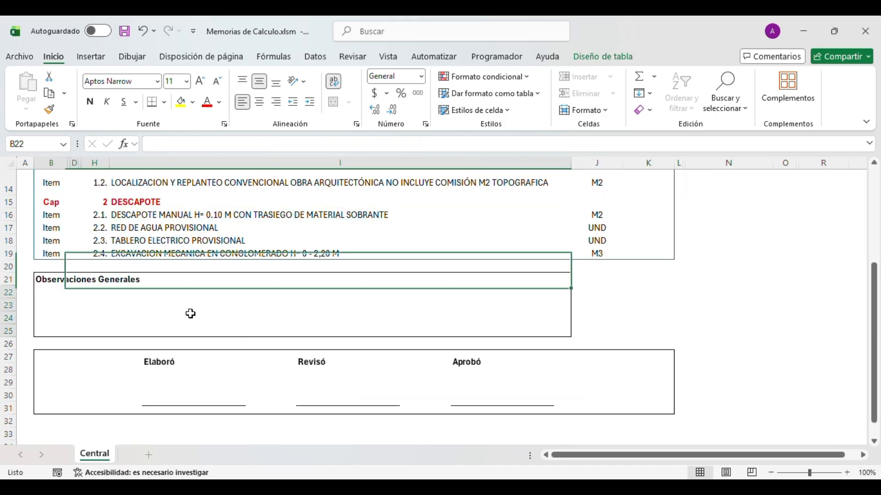
pyautogui.click(75, 383)
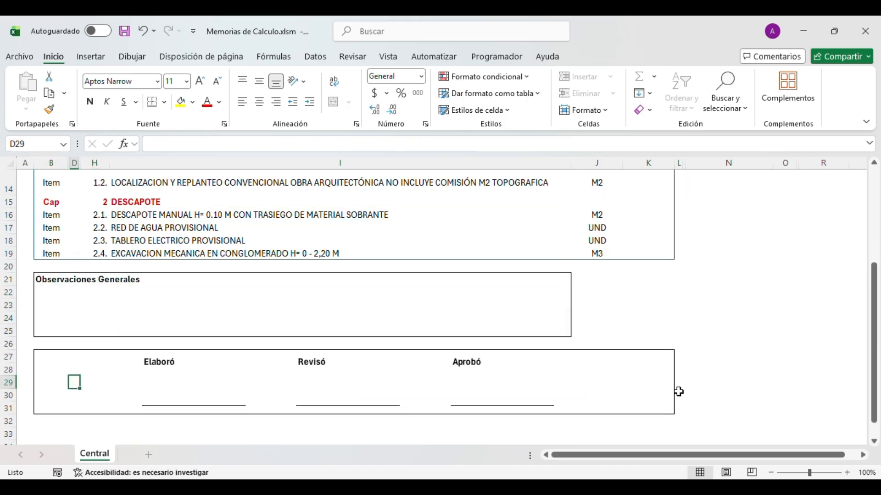
pyautogui.scroll(5, 619, 385)
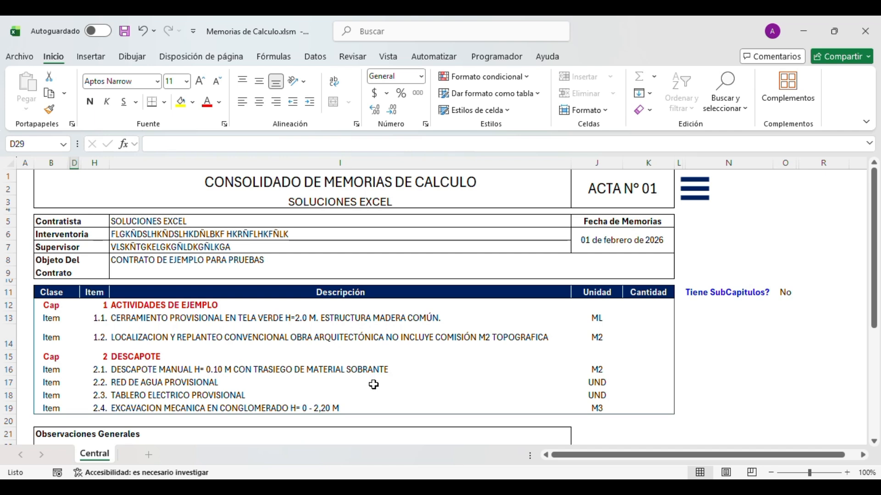
pyautogui.click(74, 319)
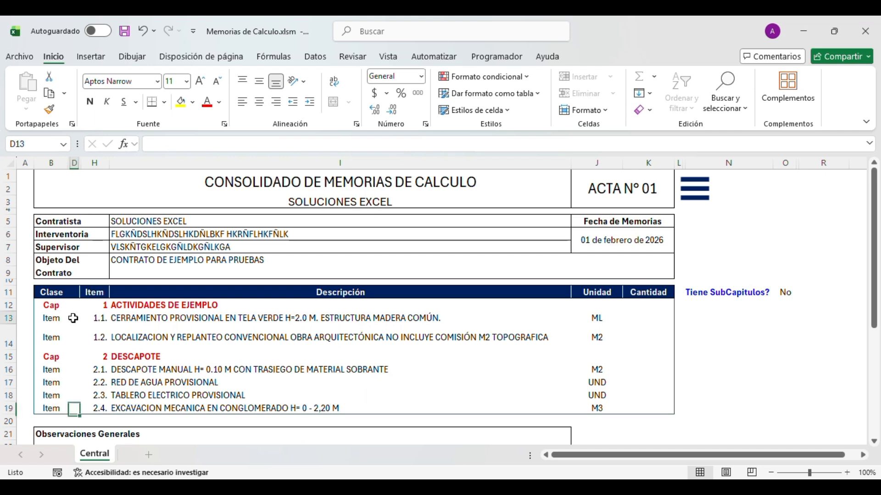
pyautogui.click(139, 317)
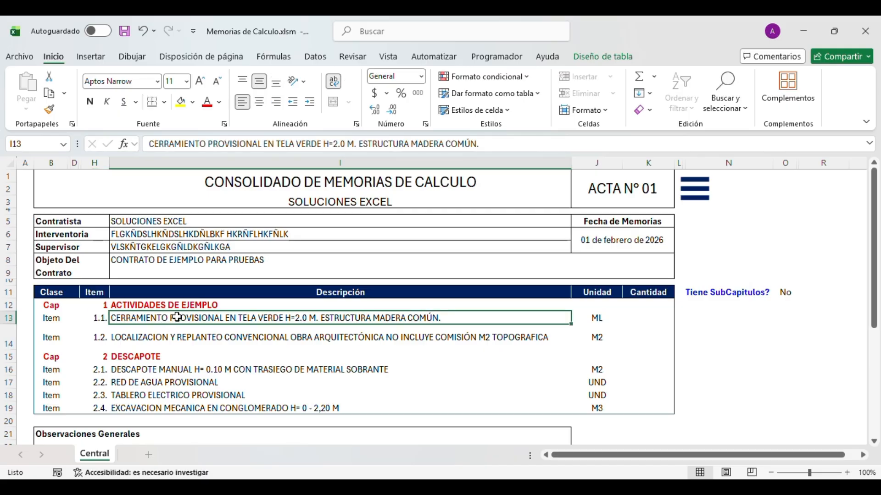
# - Insert a new item row beneath item 1.1 CERRAMIENTO PROVISIONAL from the line actions menu
pyautogui.doubleClick(177, 317)
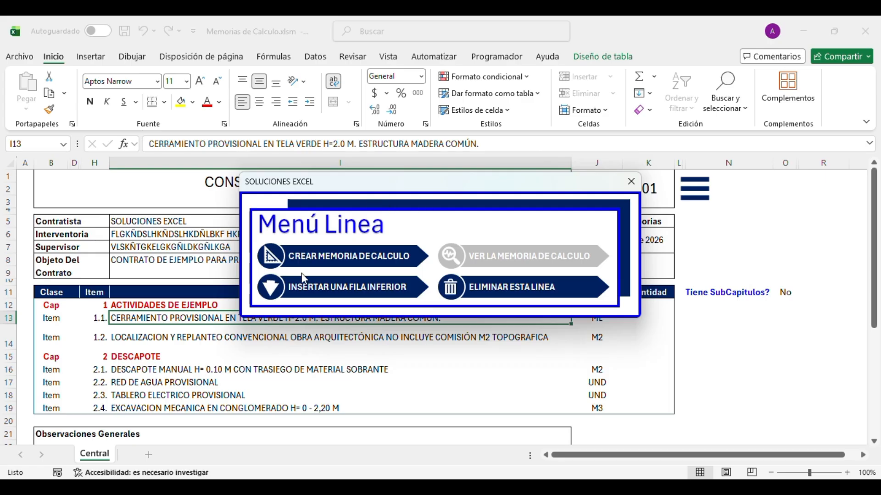
pyautogui.moveTo(374, 188); pyautogui.dragTo(360, 183)
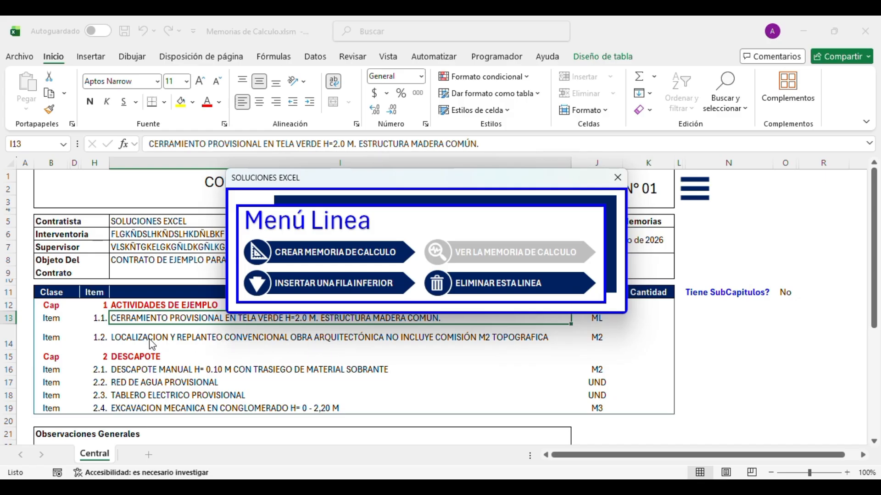
pyautogui.click(294, 288)
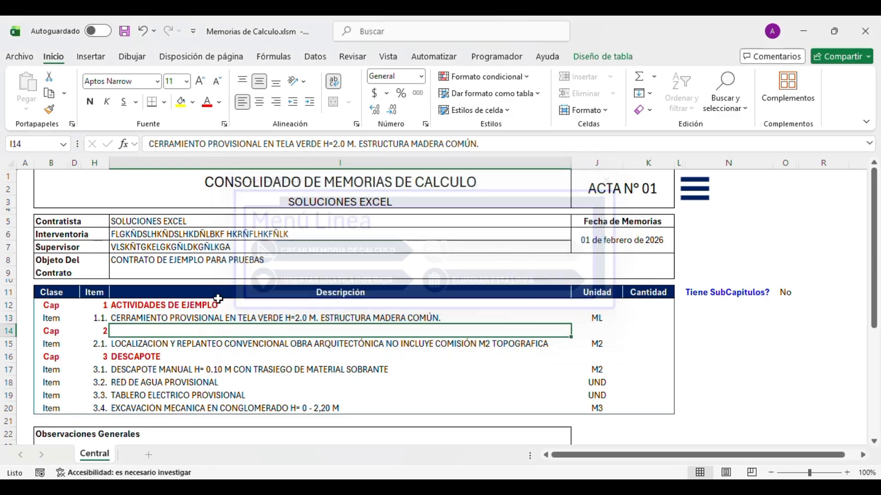
pyautogui.moveTo(67, 330); pyautogui.dragTo(152, 333)
pyautogui.click(156, 332)
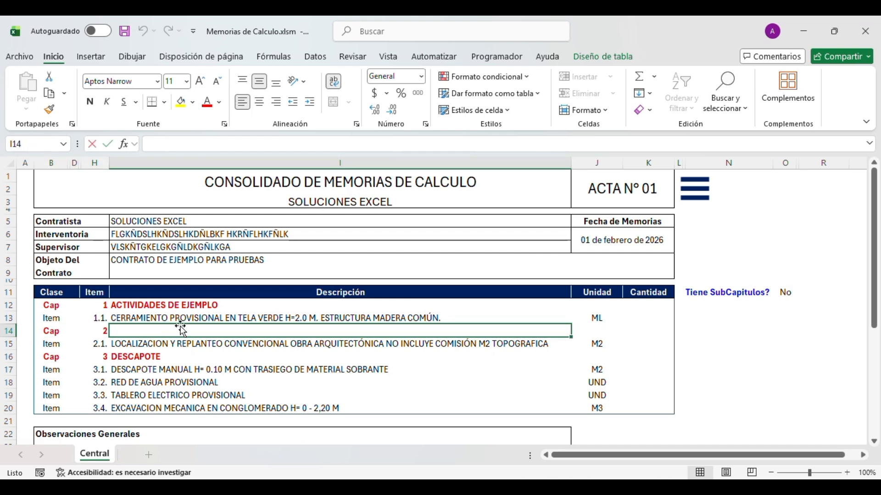
# - Give row 14 a placeholder description in I14 and unit ML in J14
pyautogui.write('GHLF{ÑHLFÑHLF{ÑHLFÑHLF')
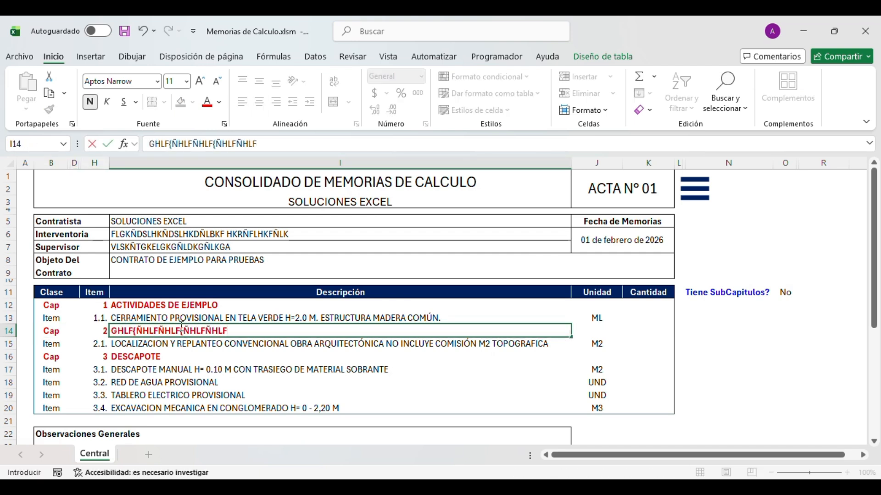
pyautogui.press('Tab')
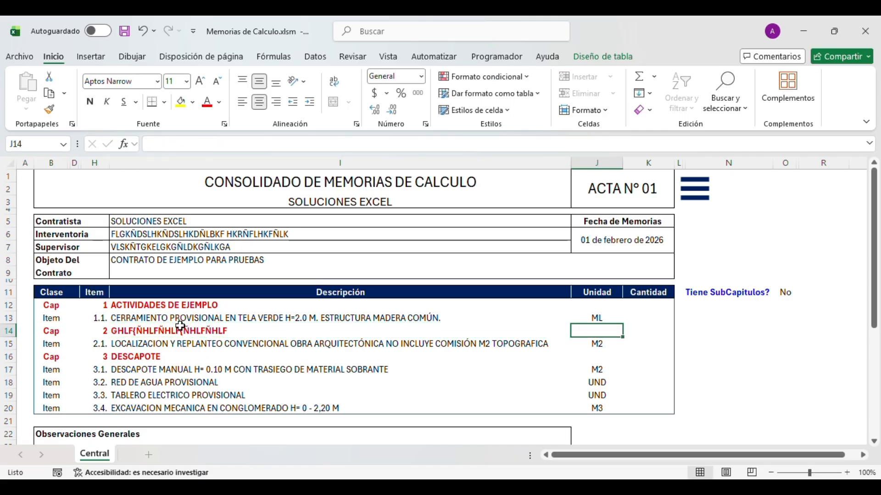
pyautogui.write('FLKHL')
pyautogui.press('Escape')
pyautogui.write('ML')
pyautogui.press('Return')
pyautogui.press('Left')
pyautogui.press('Left')
pyautogui.press('Right')
pyautogui.press('Right')
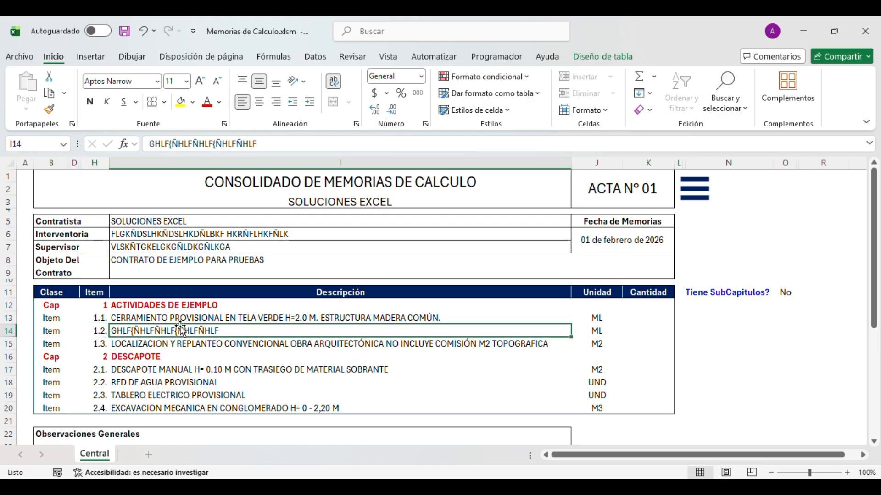
pyautogui.press('Left')
pyautogui.press('Left')
pyautogui.press('Left')
pyautogui.press('Left')
pyautogui.press('Right')
pyautogui.click(180, 326)
pyautogui.hotkey('shift', 'Right')
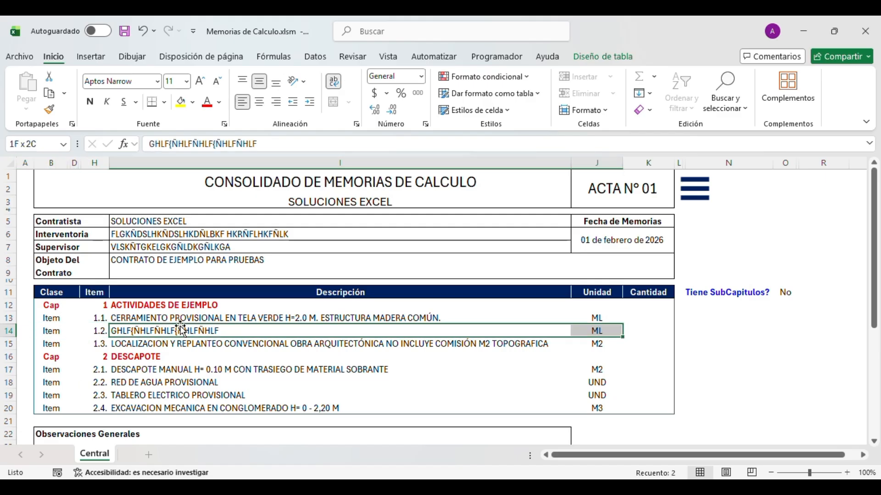
# - Delete row 14 with ELIMINAR ESTA LINEA, confirm Sí, and check the renumbered items 1.1–2.4
pyautogui.doubleClick(181, 329)
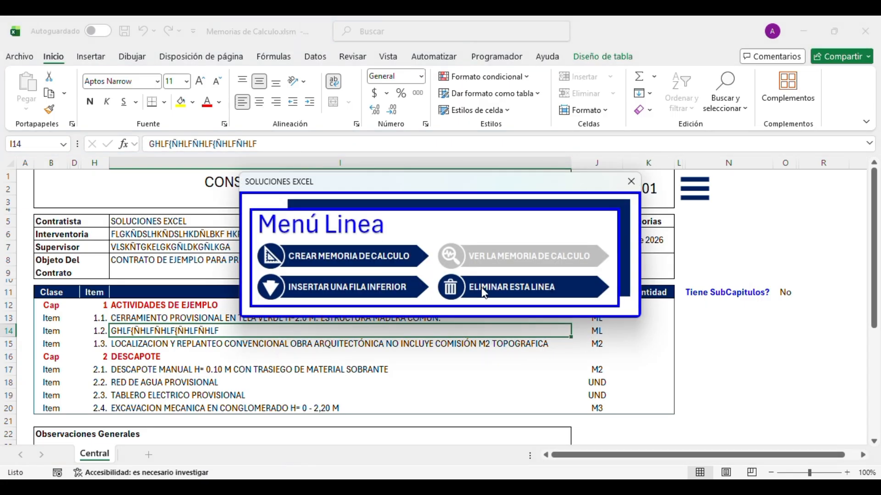
pyautogui.click(485, 294)
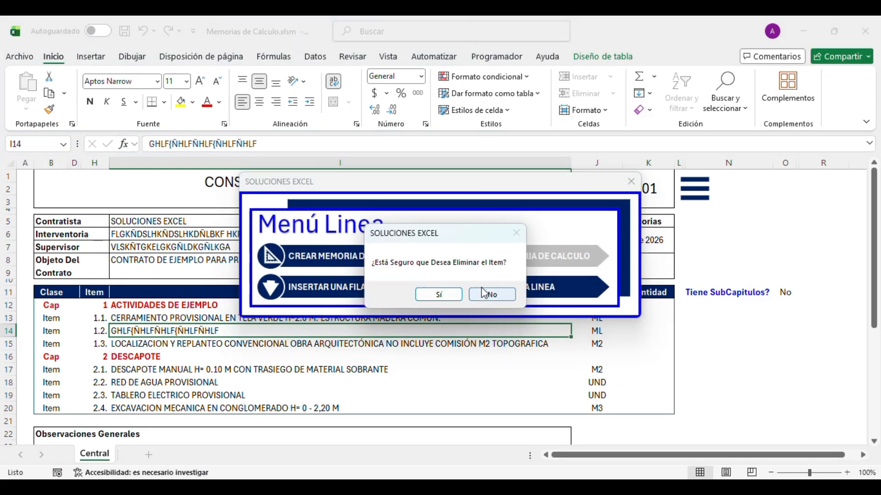
pyautogui.click(434, 296)
pyautogui.click(144, 306)
pyautogui.click(178, 329)
pyautogui.click(195, 317)
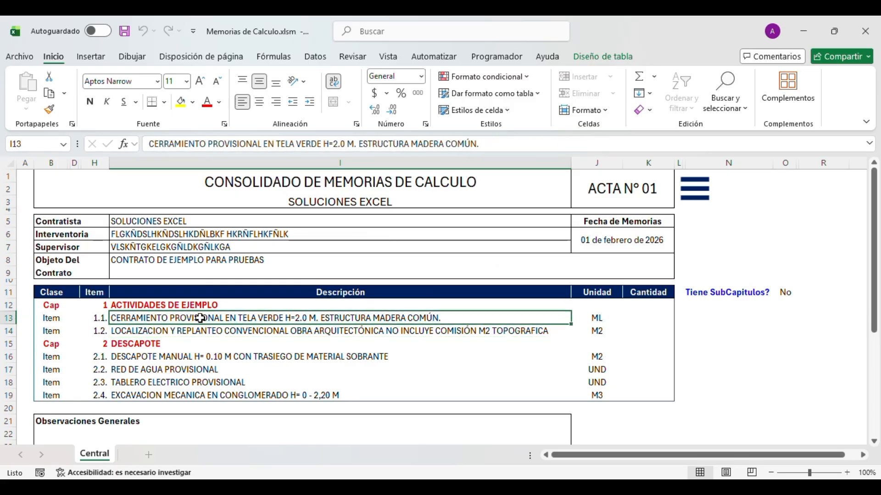
pyautogui.doubleClick(201, 318)
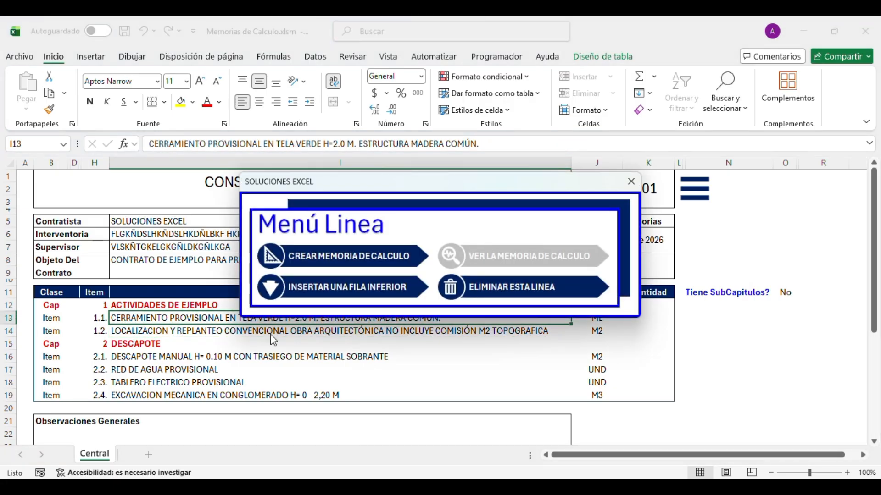
# - Create the calculation memory for item 1.1 and look over its title and header cells
pyautogui.click(340, 262)
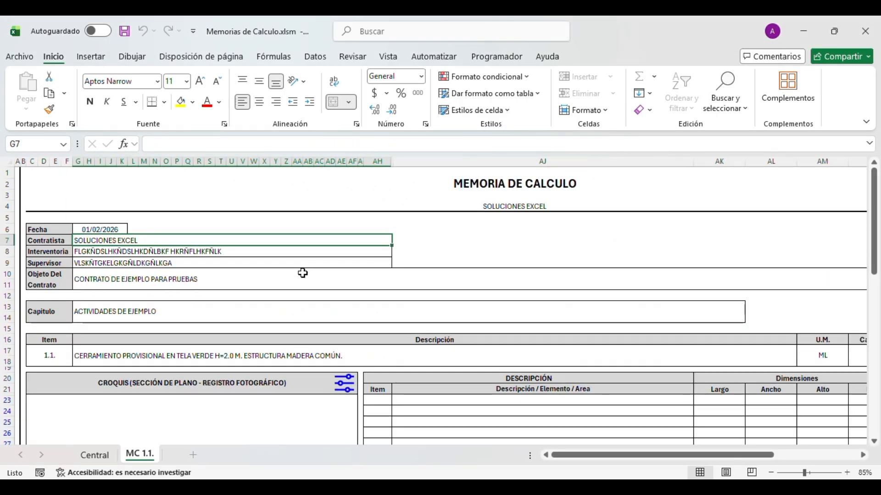
pyautogui.click(372, 195)
pyautogui.click(410, 234)
pyautogui.click(380, 198)
pyautogui.click(409, 279)
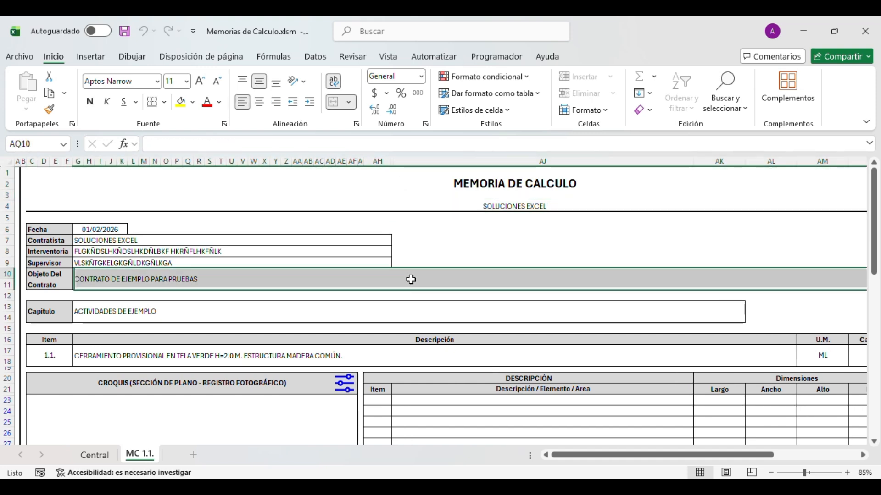
# - Move around the MC 1.1. header with the arrow keys, ending on the contract object value
pyautogui.press('Right')
pyautogui.press('Right')
pyautogui.press('Up')
pyautogui.press('Up')
pyautogui.press('Up')
pyautogui.press('Up')
pyautogui.press('Left')
pyautogui.press('Left')
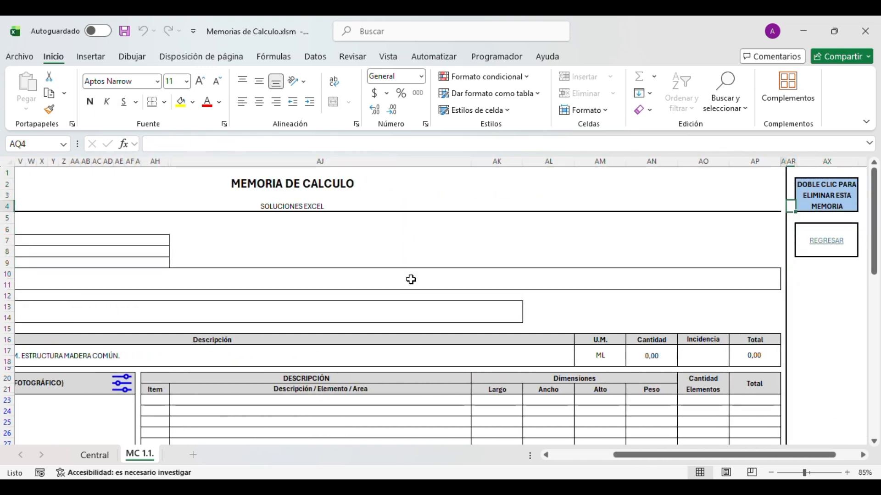
pyautogui.press('Left')
pyautogui.press('Left')
pyautogui.press('Right')
pyautogui.press('Up')
pyautogui.press('Left')
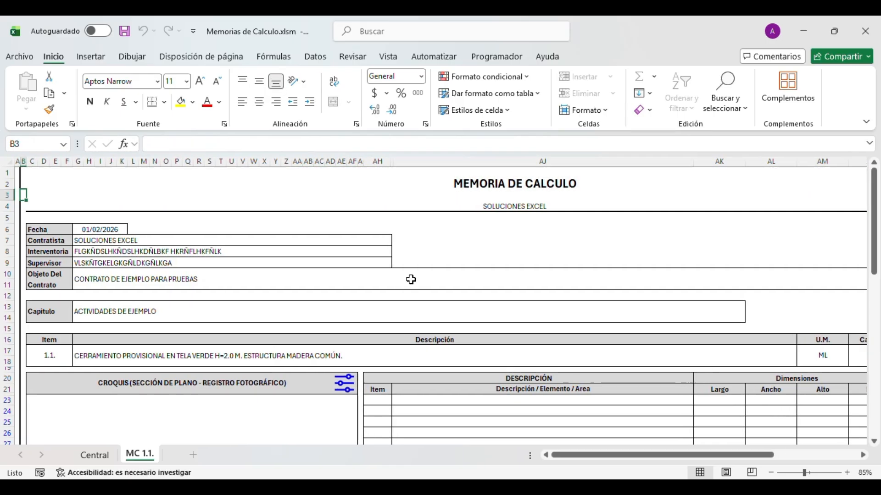
pyautogui.press('Right')
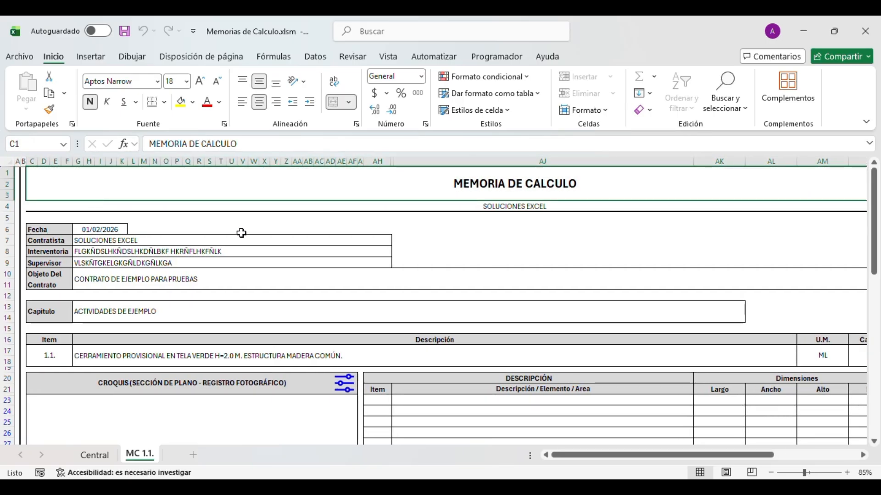
pyautogui.click(237, 282)
# - Scroll through the rest of the MC 1.1. sheet, then return to the Central sheet
pyautogui.scroll(-1, 281, 341)
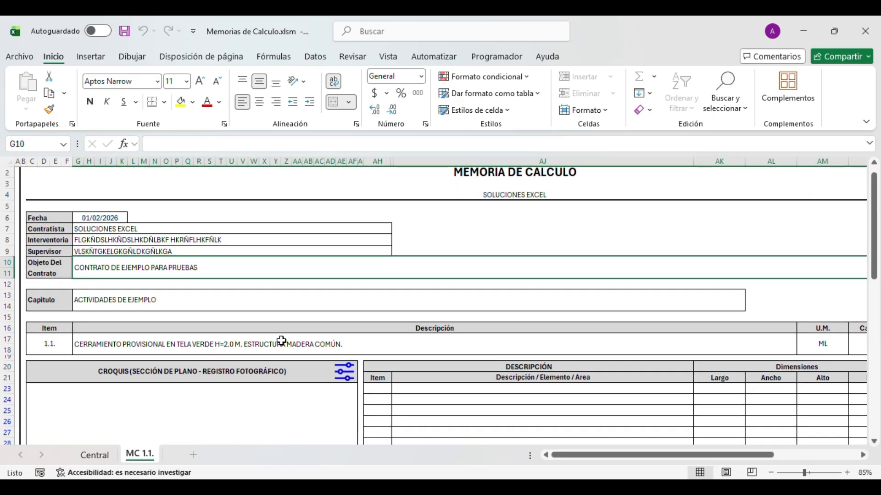
pyautogui.scroll(-10, 281, 341)
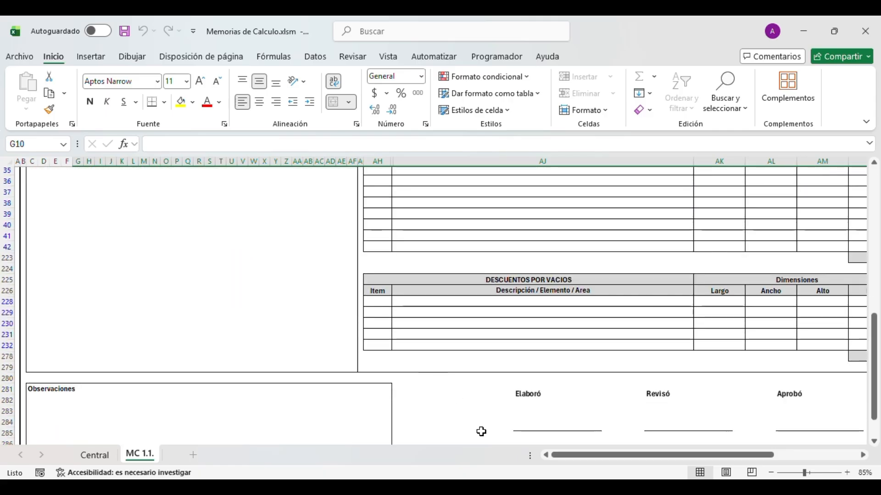
pyautogui.hscroll(3, 456, 397)
pyautogui.scroll(-3, 548, 379)
pyautogui.moveTo(622, 457); pyautogui.dragTo(539, 454)
pyautogui.scroll(10, 353, 373)
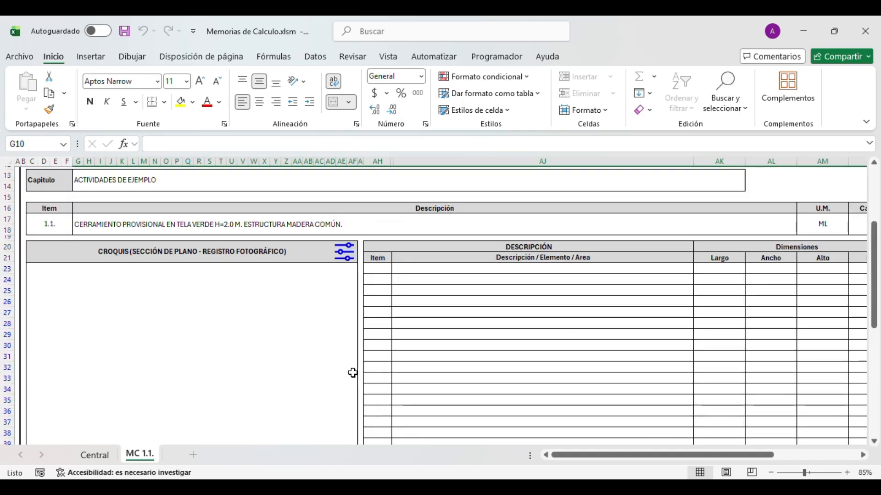
pyautogui.scroll(3, 353, 373)
pyautogui.click(95, 455)
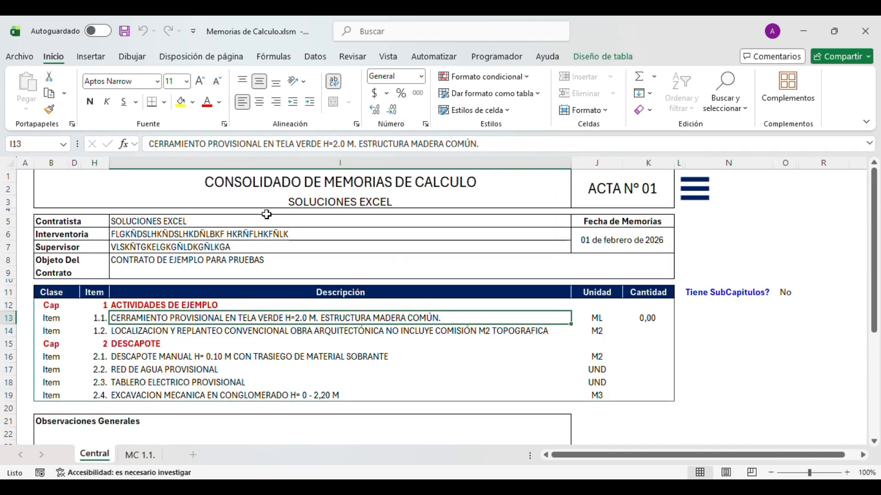
# - Add Logo Soluciones Excel.jpg from the Desktop as the left header logo
pyautogui.click(694, 194)
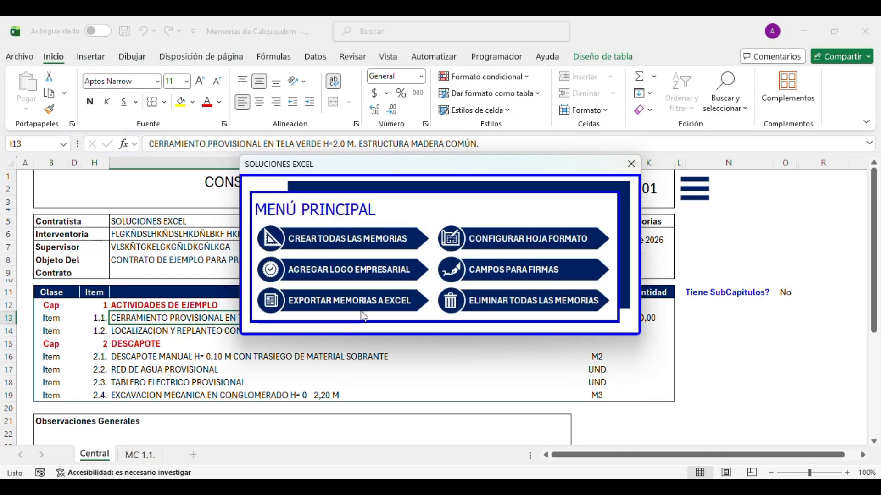
pyautogui.click(325, 272)
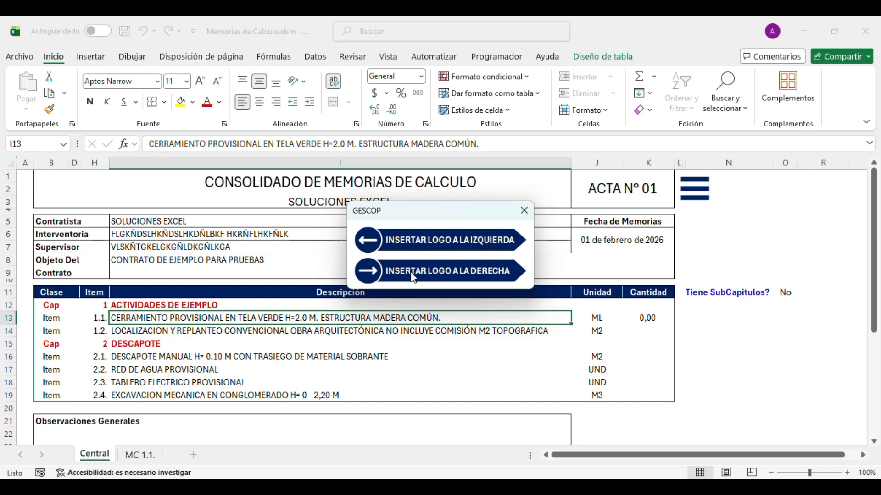
pyautogui.click(414, 248)
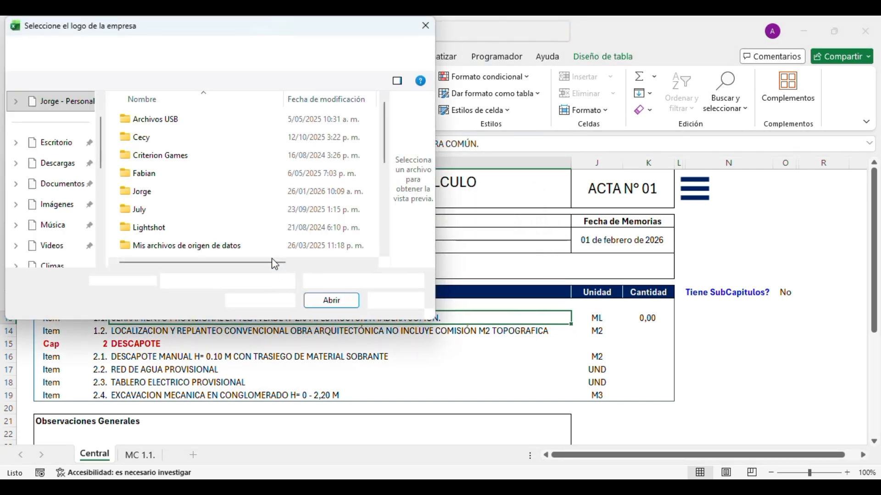
pyautogui.click(64, 144)
pyautogui.scroll(-5, 151, 220)
pyautogui.click(149, 231)
pyautogui.click(346, 300)
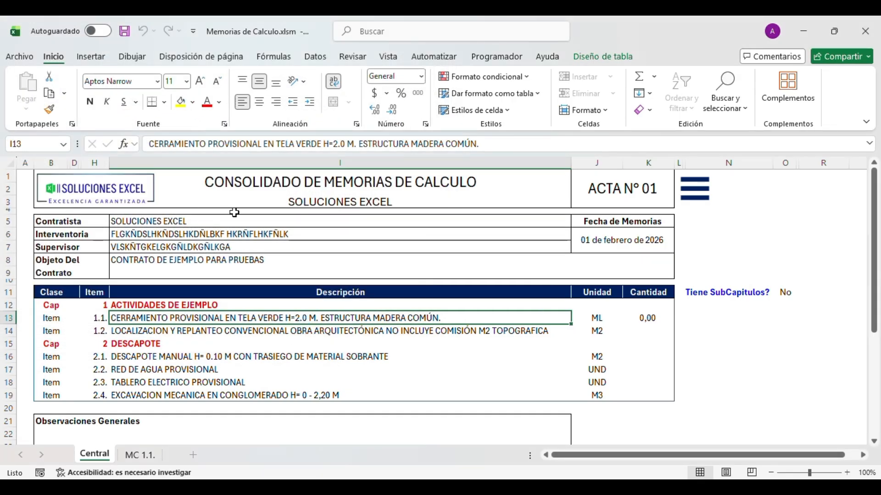
# - Add the Alcaldía Mayor de Bogotá logo file as the right header logo
pyautogui.click(696, 198)
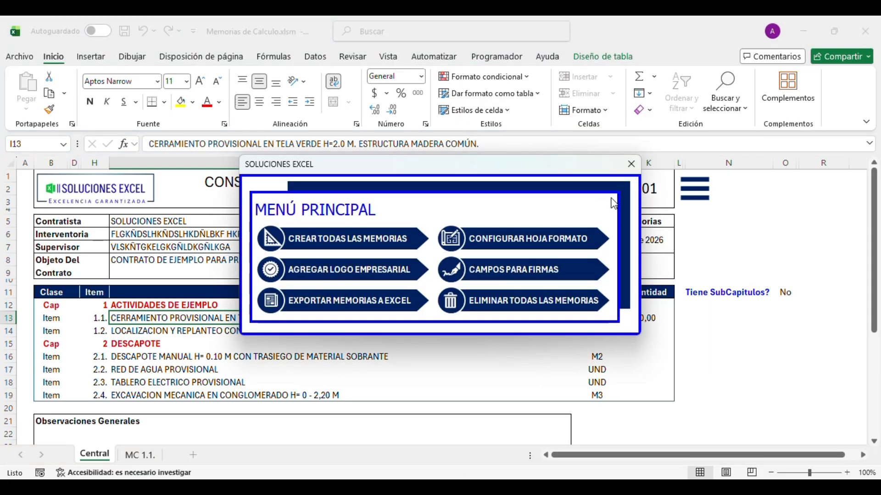
pyautogui.click(358, 275)
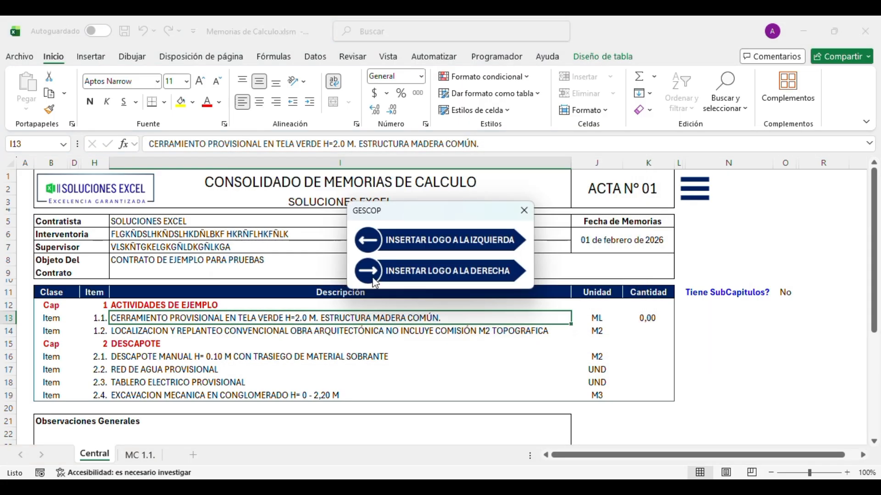
pyautogui.click(432, 275)
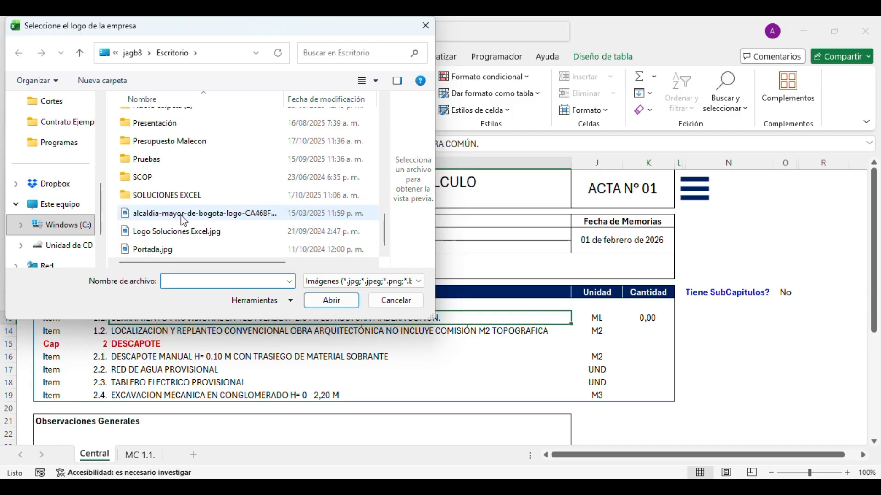
pyautogui.click(163, 217)
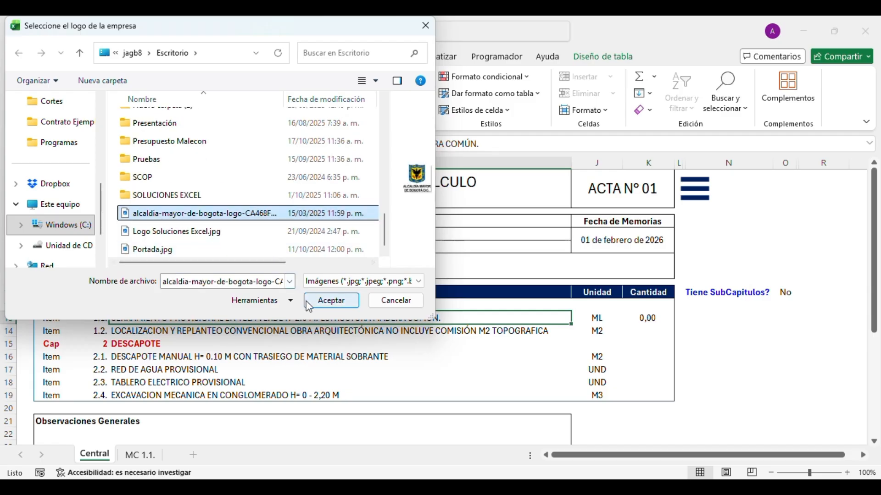
pyautogui.click(331, 300)
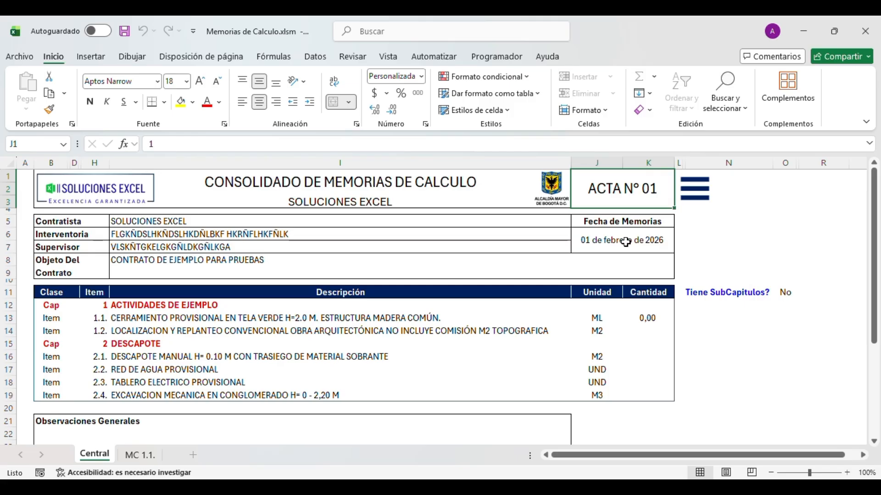
# - Enter 5 in J1 so the header reads ACTA N° 05
pyautogui.write('5')
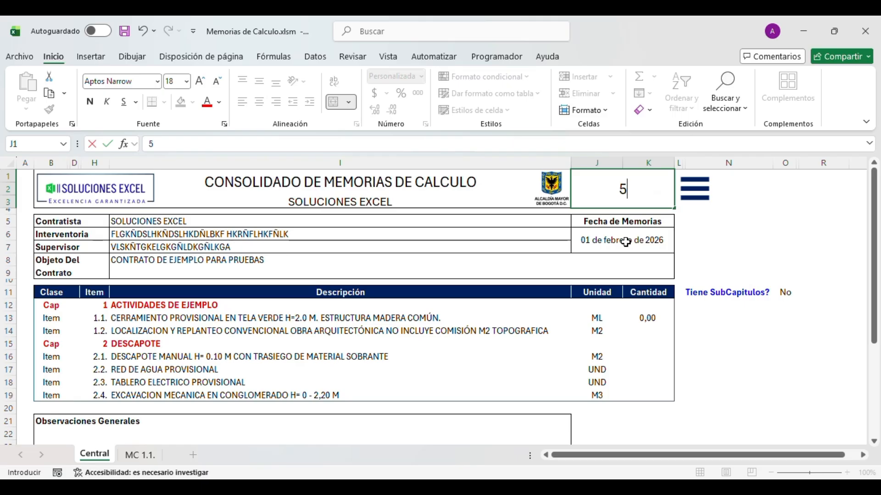
pyautogui.press('Return')
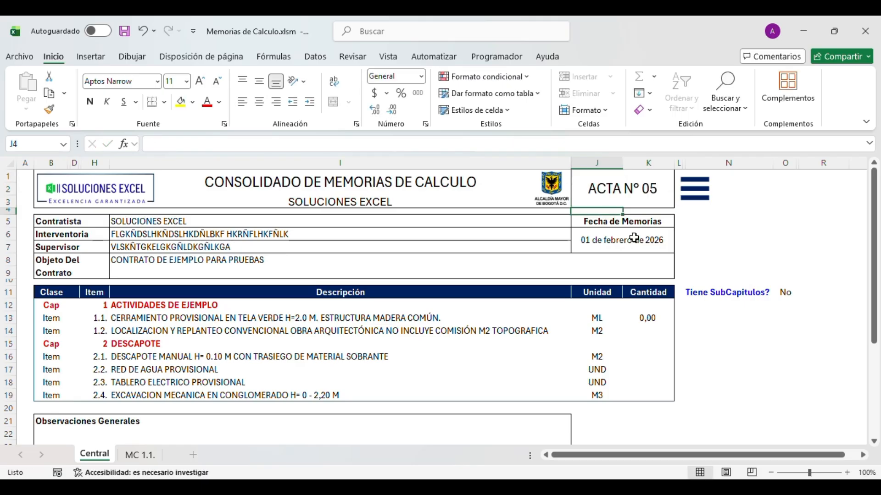
pyautogui.click(617, 185)
pyautogui.click(521, 246)
# - Select the header block down to row 13 and look over the item list, ending on the Supervisor value
pyautogui.moveTo(472, 181); pyautogui.dragTo(491, 410)
pyautogui.click(413, 374)
pyautogui.click(325, 319)
pyautogui.click(301, 281)
pyautogui.click(294, 234)
pyautogui.click(288, 201)
pyautogui.click(287, 185)
pyautogui.click(259, 263)
pyautogui.click(242, 332)
pyautogui.click(232, 368)
pyautogui.click(225, 394)
pyautogui.click(217, 330)
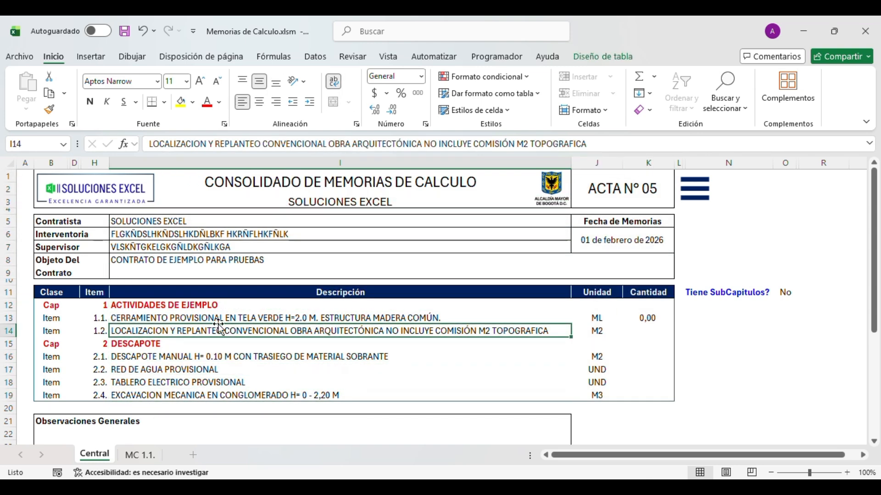
pyautogui.click(257, 248)
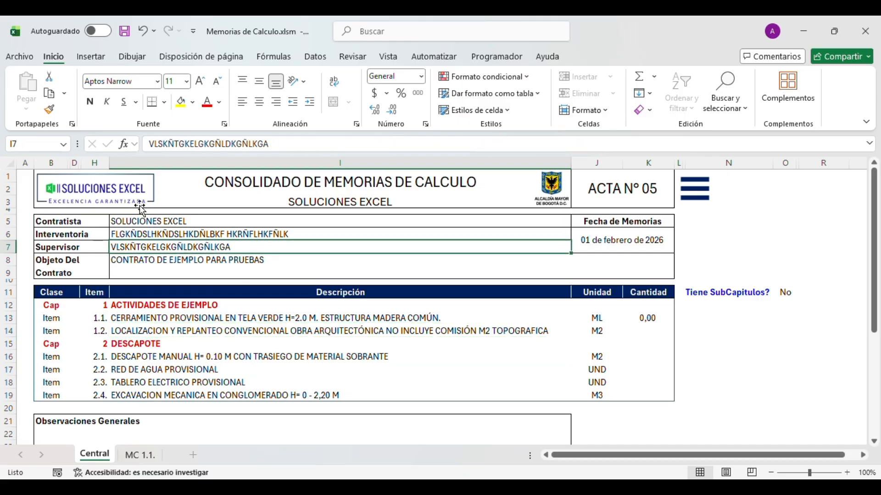
# - Switch to MC 1.1. and inspect its header block, rows 1–14
pyautogui.click(144, 456)
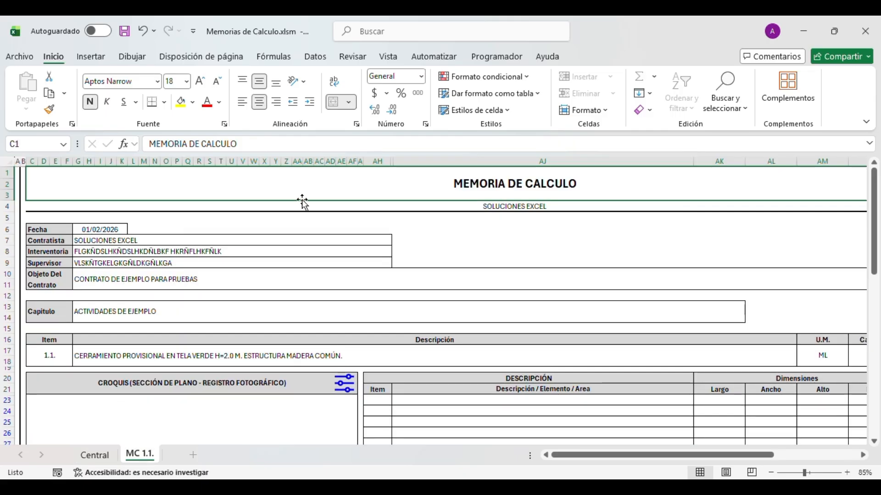
pyautogui.click(329, 227)
pyautogui.click(320, 189)
pyautogui.click(266, 231)
pyautogui.click(201, 314)
pyautogui.click(177, 330)
pyautogui.click(164, 253)
pyautogui.click(143, 218)
pyautogui.click(93, 187)
pyautogui.moveTo(89, 184); pyautogui.dragTo(120, 312)
pyautogui.click(263, 234)
pyautogui.click(261, 189)
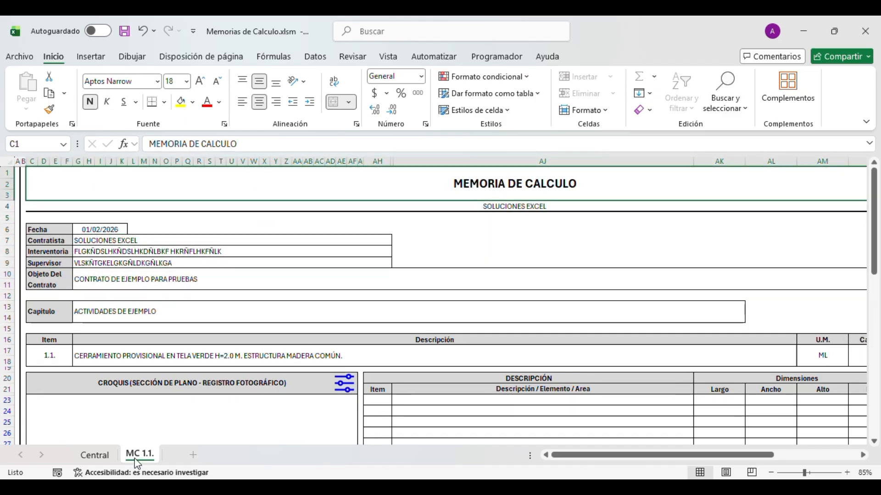
# - Delete MC 1.1. via its 'DOBLE CLIC PARA ELIMINAR ESTA MEMORIA' cell, confirming with Sí
pyautogui.moveTo(553, 457); pyautogui.dragTo(285, 456)
pyautogui.click(95, 455)
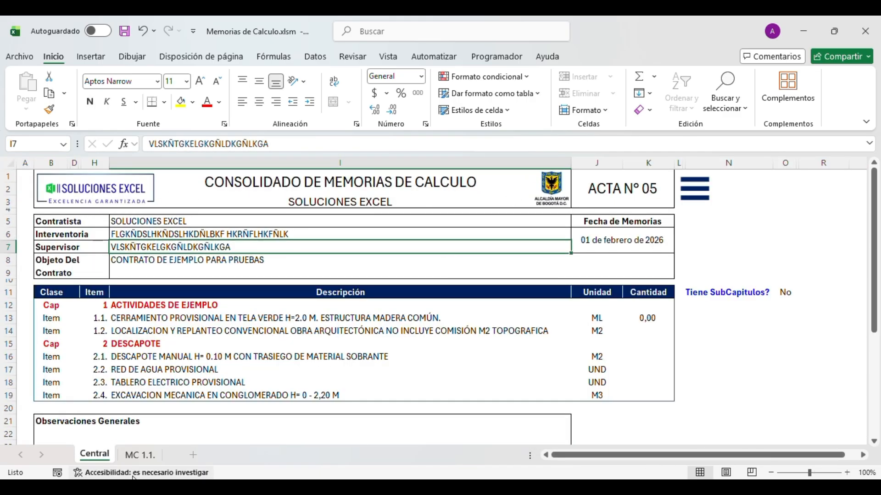
pyautogui.click(140, 455)
pyautogui.moveTo(564, 455); pyautogui.dragTo(711, 443)
pyautogui.click(743, 201)
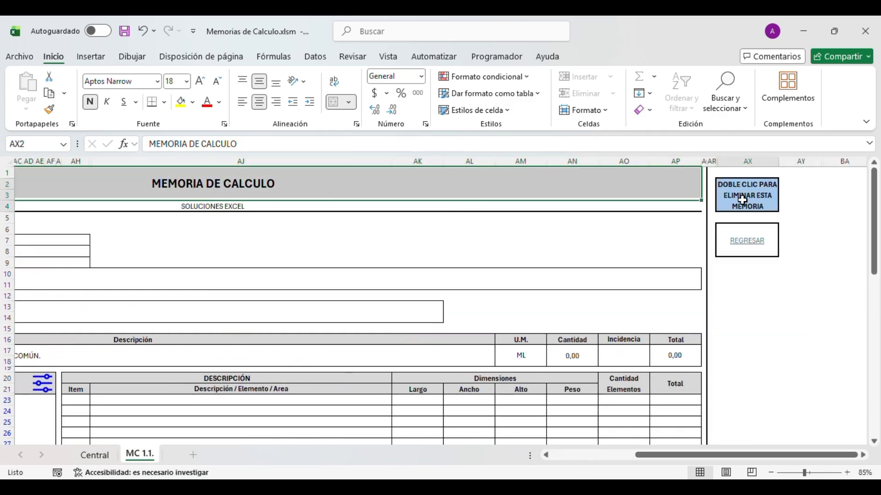
pyautogui.doubleClick(743, 200)
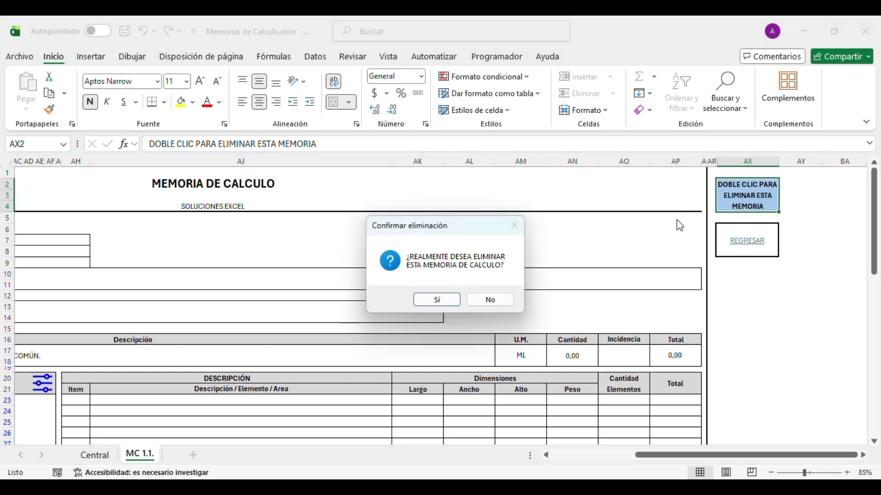
pyautogui.click(437, 300)
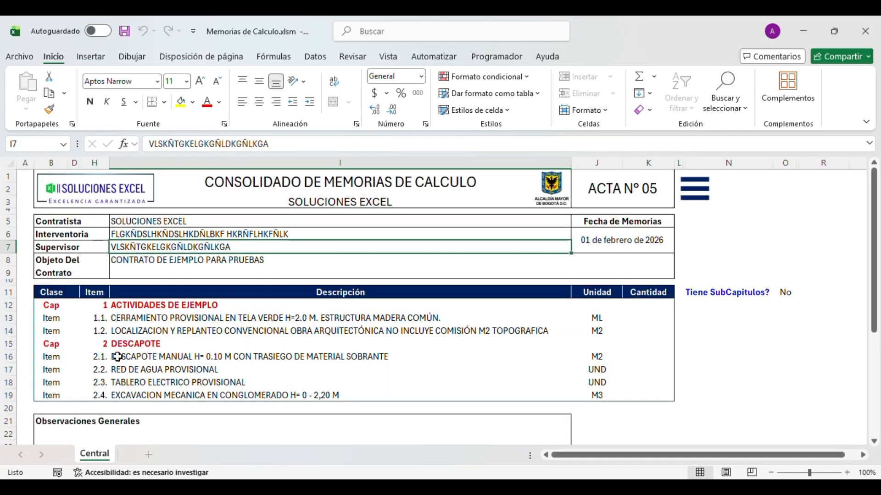
# - Review the Central item list, ending on item 1.2's description, and bring up the main menu
pyautogui.click(296, 306)
pyautogui.click(340, 369)
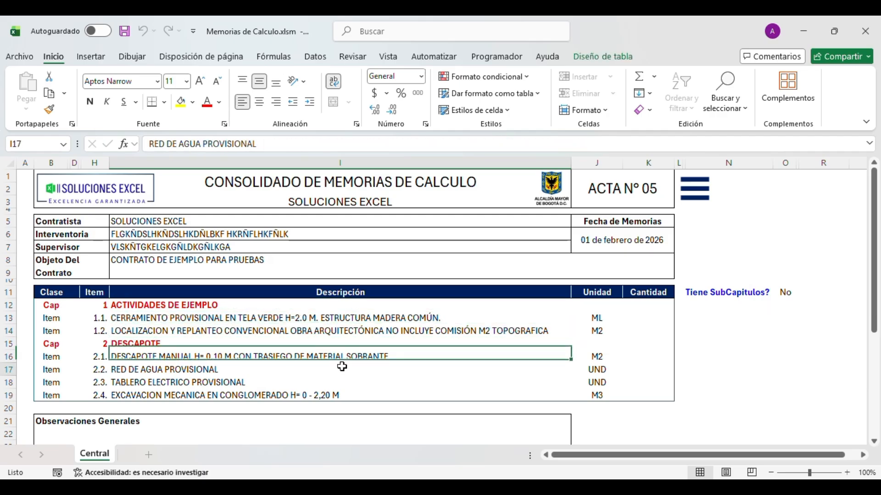
pyautogui.click(345, 330)
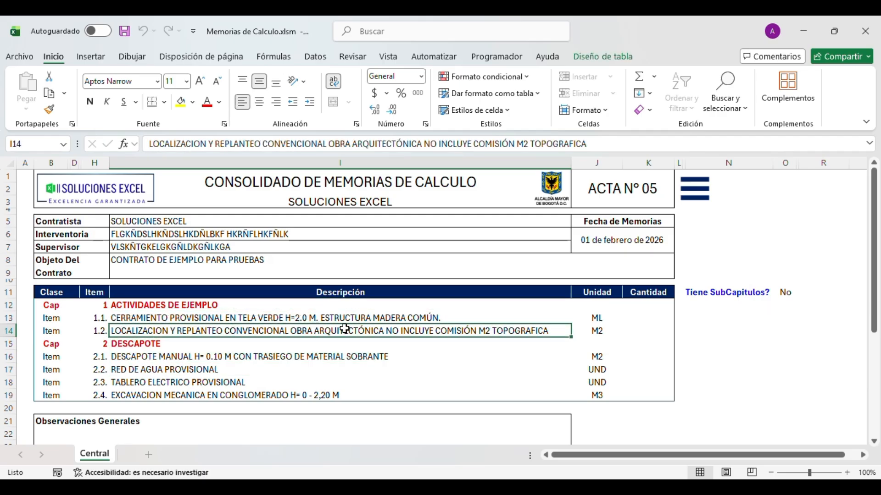
pyautogui.click(686, 203)
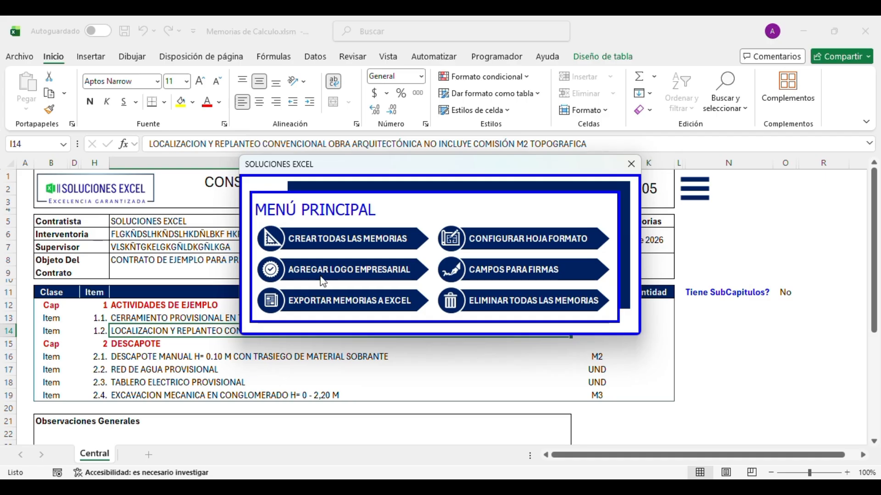
# - Choose CONFIGURAR HOJA FORMATO to generate the Formato sheet with the blank MEMORIA DE CALCULO template
pyautogui.click(491, 245)
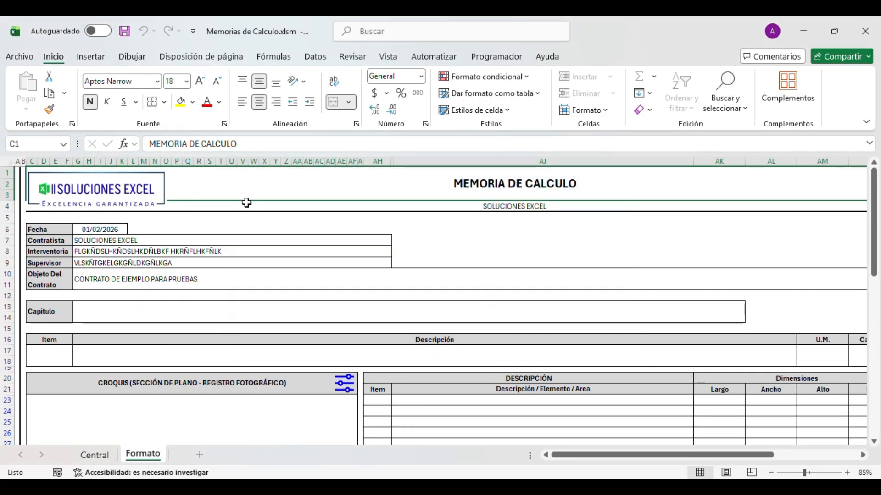
# - Navigate the Formato header area with Ctrl+arrow jumps from the title row to row 12
pyautogui.click(197, 252)
pyautogui.hotkey('ctrl', 'Up')
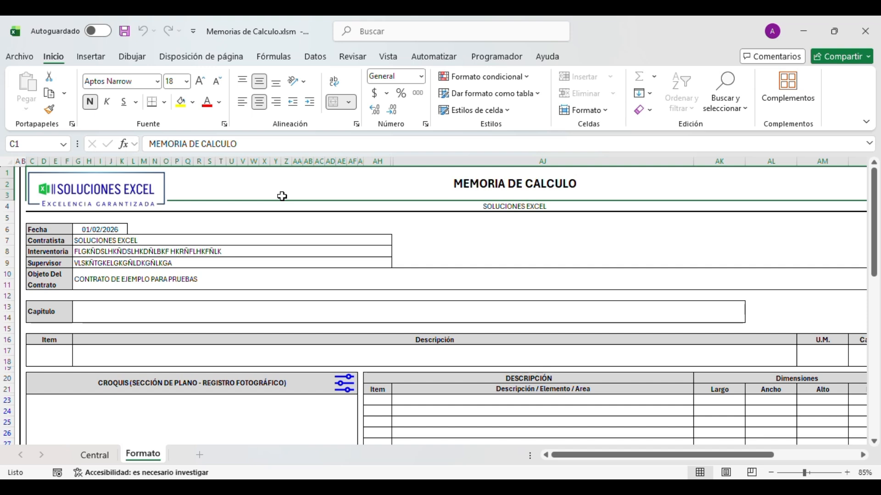
pyautogui.hotkey('ctrl', 'Right')
pyautogui.press('Down')
pyautogui.hotkey('ctrl', 'Down')
pyautogui.press('Left')
pyautogui.hotkey('ctrl', 'Left')
pyautogui.press('Up')
pyautogui.press('Right')
pyautogui.press('Right')
pyautogui.press('Down')
pyautogui.press('Down')
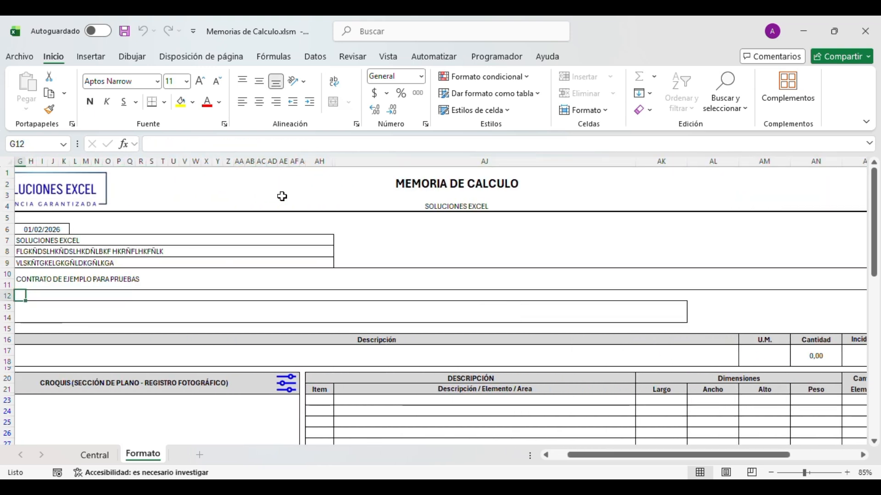
# - Move from the Capitulo cell through the item row to the dimensions table's bottom at row 42
pyautogui.click(140, 317)
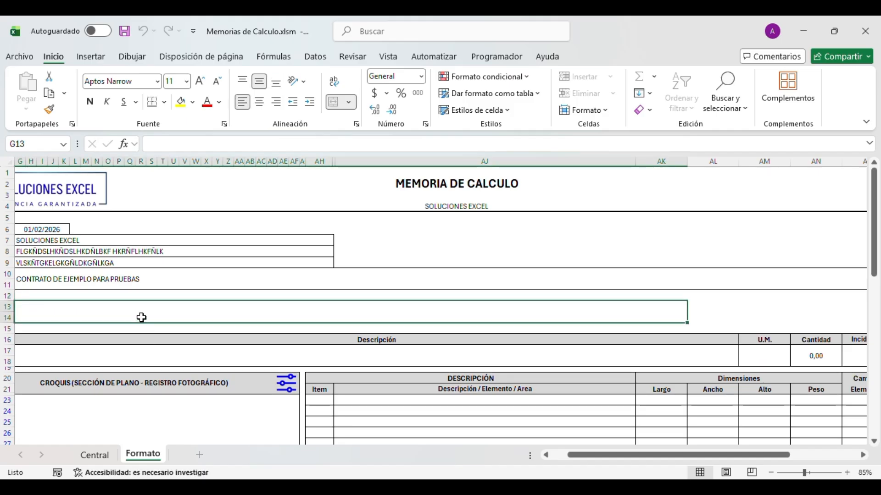
pyautogui.press('Left')
pyautogui.press('Down')
pyautogui.press('Down')
pyautogui.press('Down')
pyautogui.press('Right')
pyautogui.press('Right')
pyautogui.press('Right')
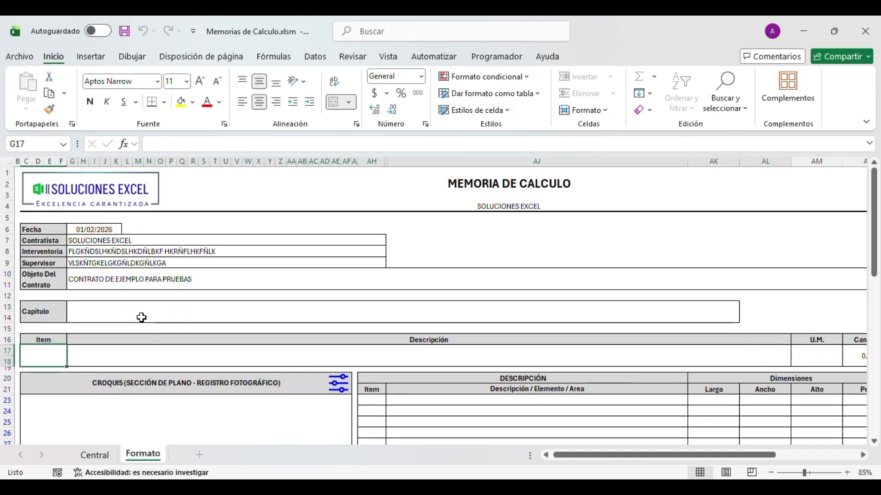
pyautogui.press('Right')
pyautogui.press('Down')
pyautogui.press('Down')
pyautogui.press('Down')
pyautogui.press('Down')
pyautogui.press('Down')
pyautogui.press('Down')
pyautogui.press('Down')
pyautogui.press('Down')
pyautogui.press('Down')
pyautogui.press('Down')
pyautogui.press('Down')
pyautogui.press('Down')
pyautogui.press('Down')
pyautogui.press('Down')
pyautogui.press('Down')
pyautogui.press('Down')
pyautogui.press('Down')
pyautogui.press('Down')
pyautogui.press('Down')
pyautogui.press('Down')
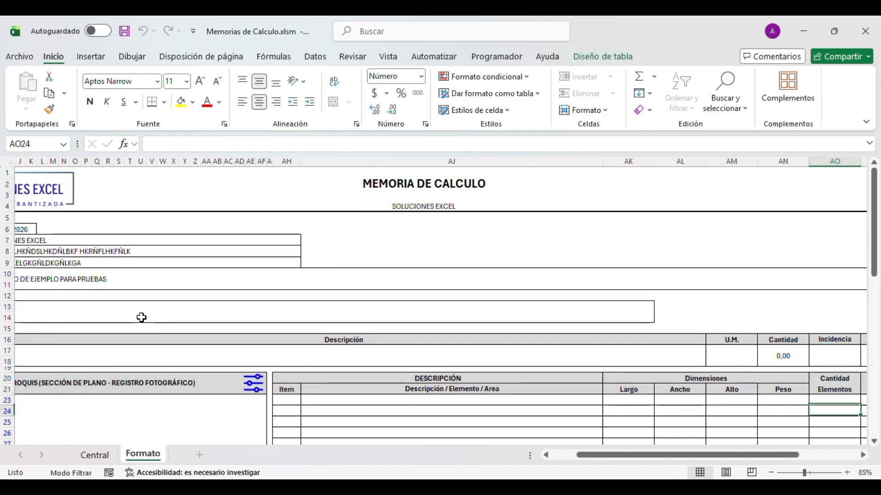
pyautogui.press('Left')
pyautogui.press('Left')
pyautogui.press('Left')
pyautogui.press('Left')
pyautogui.press('Left')
pyautogui.press('Left')
pyautogui.press('Left')
pyautogui.press('Left')
pyautogui.press('Left')
pyautogui.press('Left')
pyautogui.press('Left')
pyautogui.press('Left')
pyautogui.press('Left')
pyautogui.press('Left')
pyautogui.press('Left')
pyautogui.press('Left')
pyautogui.press('Left')
pyautogui.press('Left')
pyautogui.press('Left')
pyautogui.press('Left')
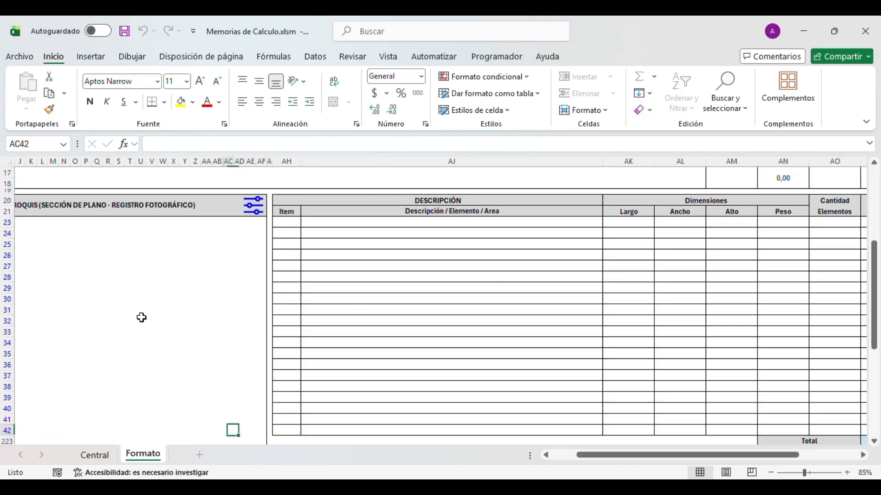
# - Ctrl-select the Capitulo label C13, the Fecha–Objeto del Contrato labels and the row 16 headers
pyautogui.scroll(5, 141, 317)
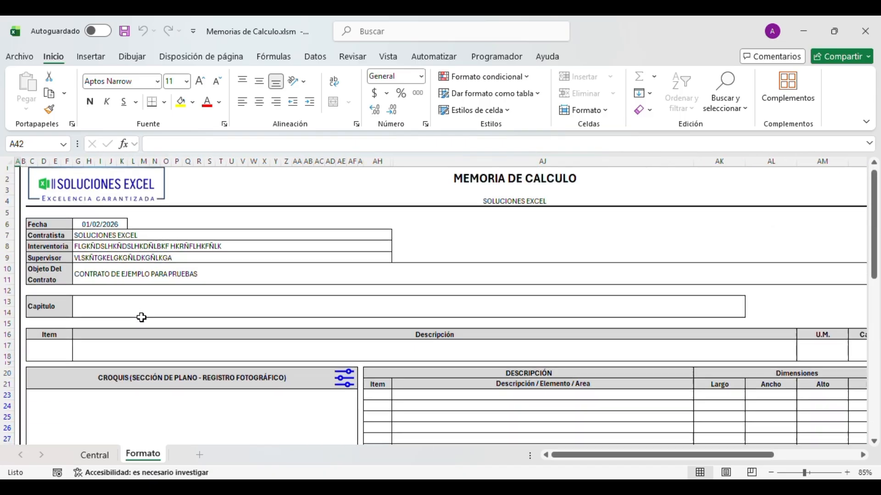
pyautogui.moveTo(59, 228); pyautogui.dragTo(65, 245)
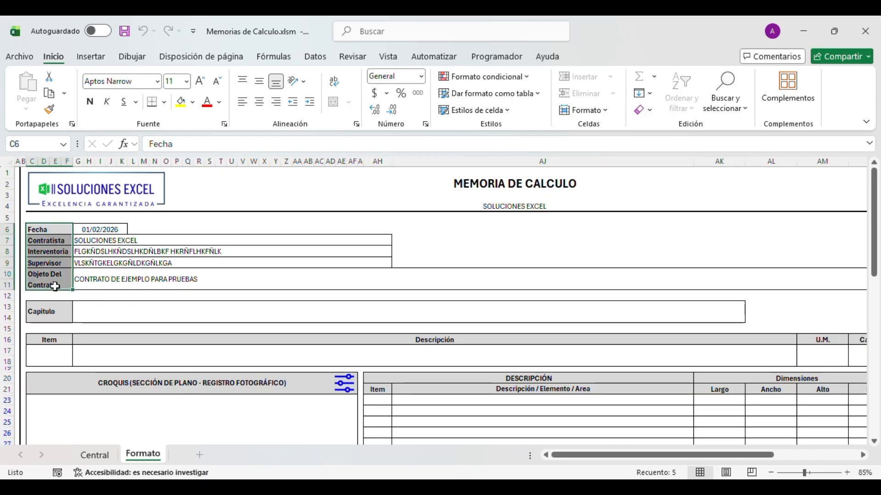
pyautogui.click(44, 317)
pyautogui.moveTo(52, 277); pyautogui.dragTo(54, 228)
pyautogui.moveTo(53, 341); pyautogui.dragTo(662, 339)
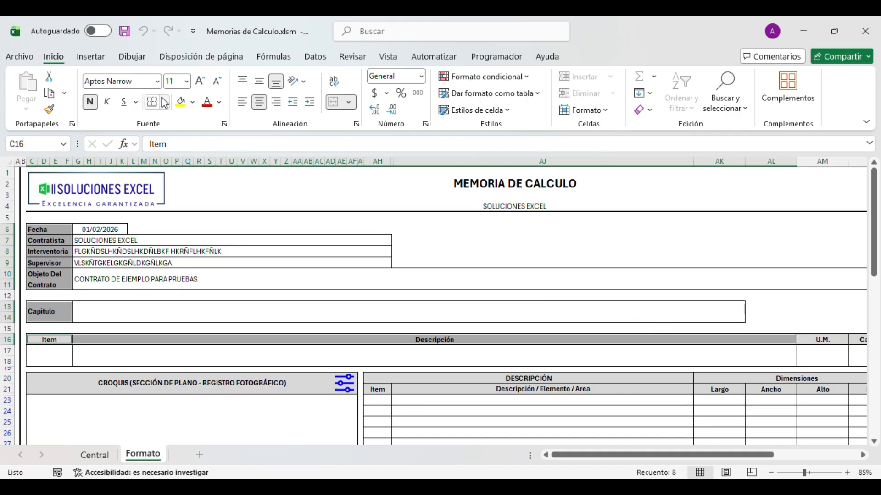
pyautogui.click(181, 101)
pyautogui.click(207, 101)
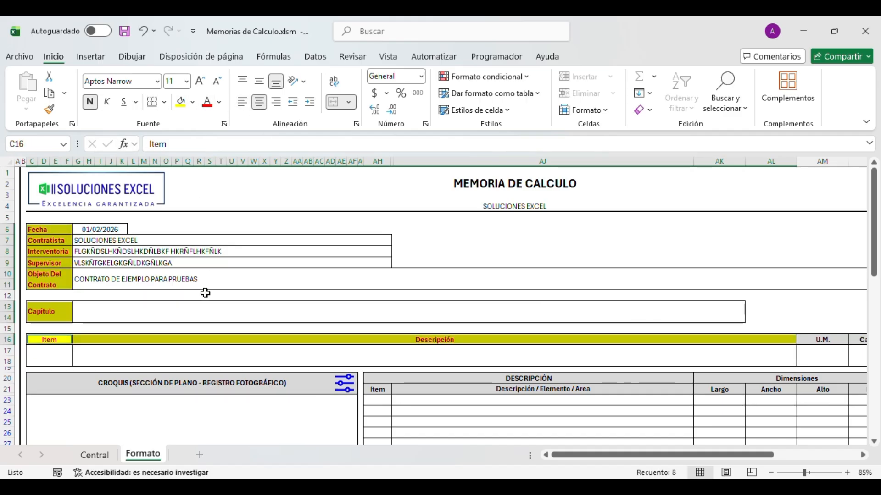
pyautogui.click(209, 295)
pyautogui.press('Right')
pyautogui.press('Right')
pyautogui.press('Right')
pyautogui.press('Right')
pyautogui.press('Right')
pyautogui.press('Right')
pyautogui.press('Right')
pyautogui.press('Right')
pyautogui.press('Right')
pyautogui.press('Right')
pyautogui.press('Right')
pyautogui.press('Right')
pyautogui.press('Right')
pyautogui.press('Right')
pyautogui.press('Right')
pyautogui.press('Right')
pyautogui.press('Right')
pyautogui.press('Right')
pyautogui.press('Right')
pyautogui.press('Right')
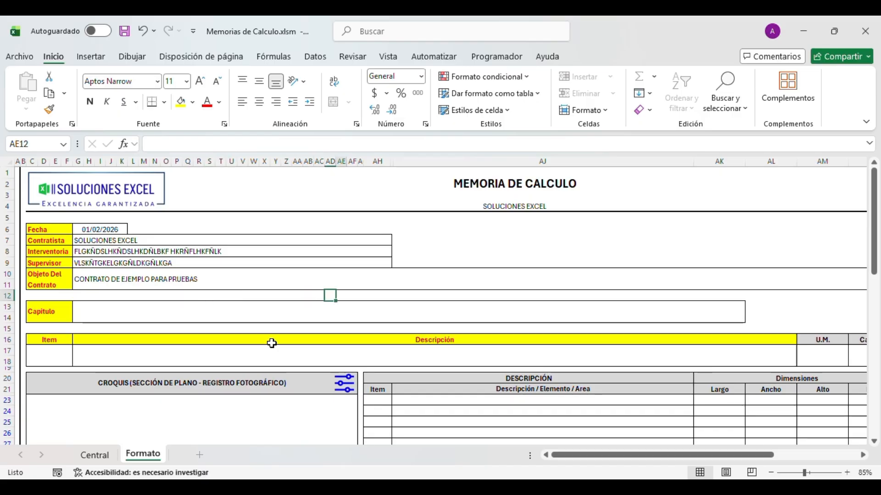
pyautogui.press('Left')
pyautogui.press('Left')
pyautogui.press('Left')
pyautogui.press('Left')
pyautogui.press('Left')
pyautogui.press('Left')
pyautogui.press('Left')
pyautogui.press('Left')
pyautogui.press('Left')
pyautogui.press('Left')
pyautogui.press('Left')
pyautogui.press('Left')
pyautogui.press('Left')
pyautogui.press('Left')
pyautogui.press('Left')
pyautogui.press('Left')
pyautogui.press('Left')
pyautogui.press('Left')
pyautogui.press('Left')
pyautogui.press('Left')
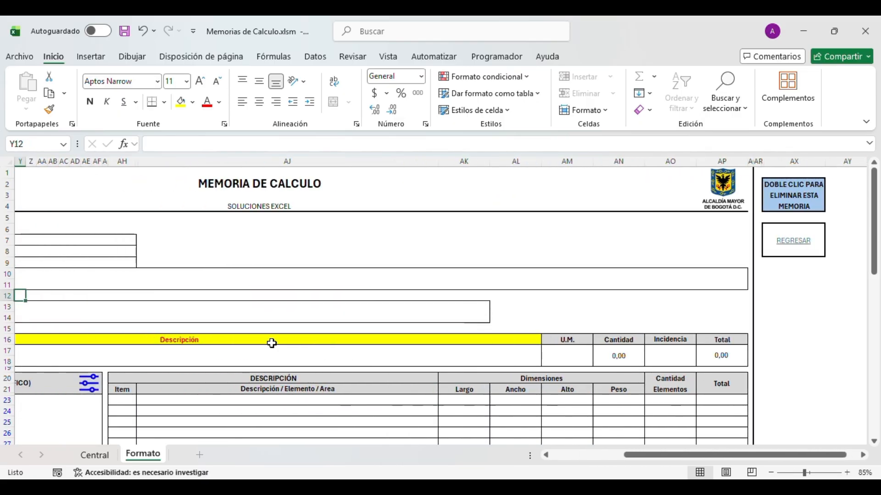
pyautogui.click(519, 242)
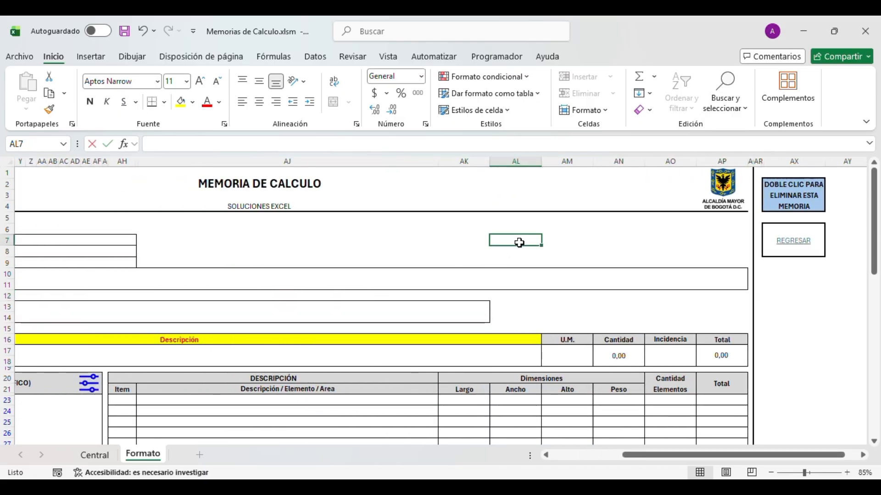
pyautogui.write('.FCMSA.LMFS.LVMLMDLÑDKMLÑXV')
pyautogui.press('Return')
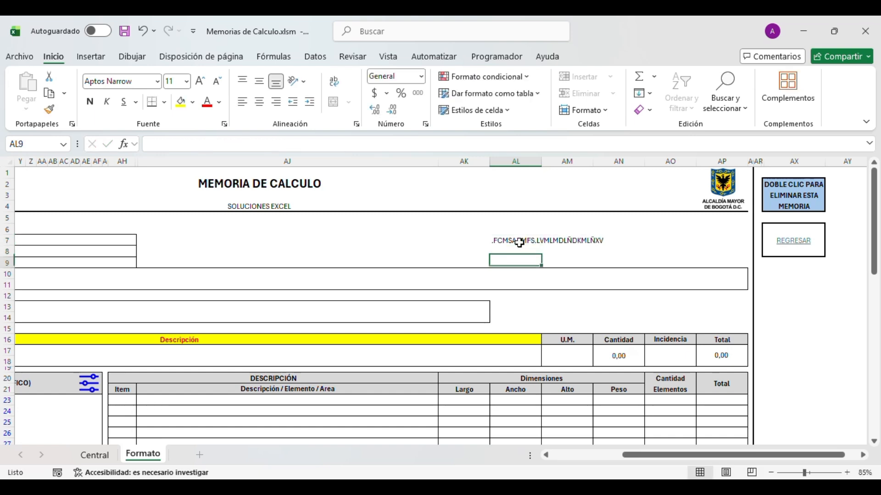
pyautogui.press('Up')
pyautogui.press('Delete')
pyautogui.press('Left')
pyautogui.hscroll(-3, 519, 243)
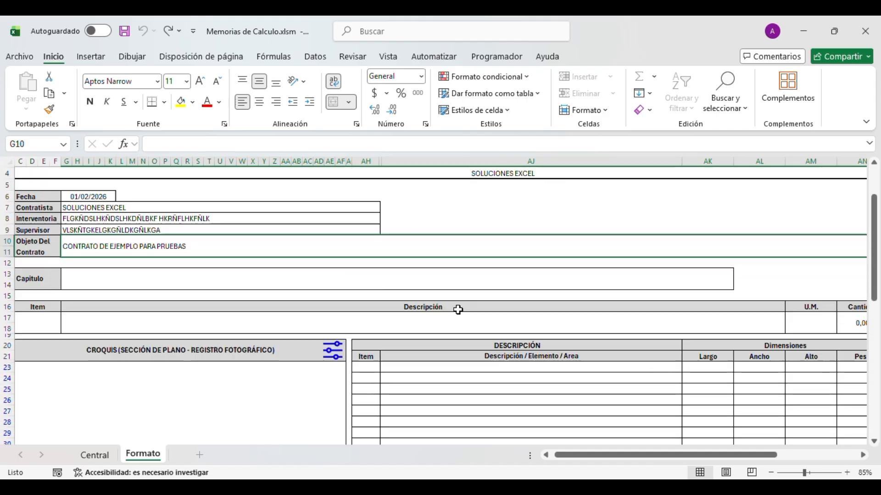
# - Check the =Central! links behind the Formato Interventoria, Contratista and Fecha labels
pyautogui.click(26, 218)
pyautogui.click(31, 206)
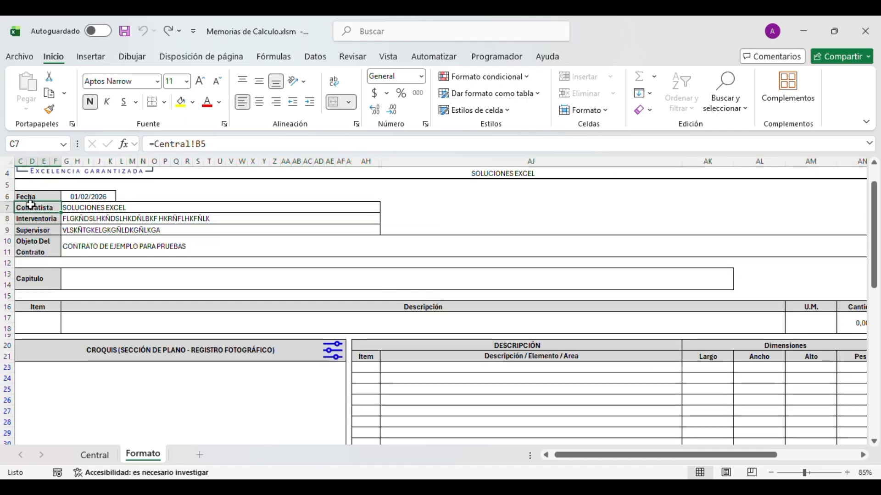
pyautogui.click(35, 196)
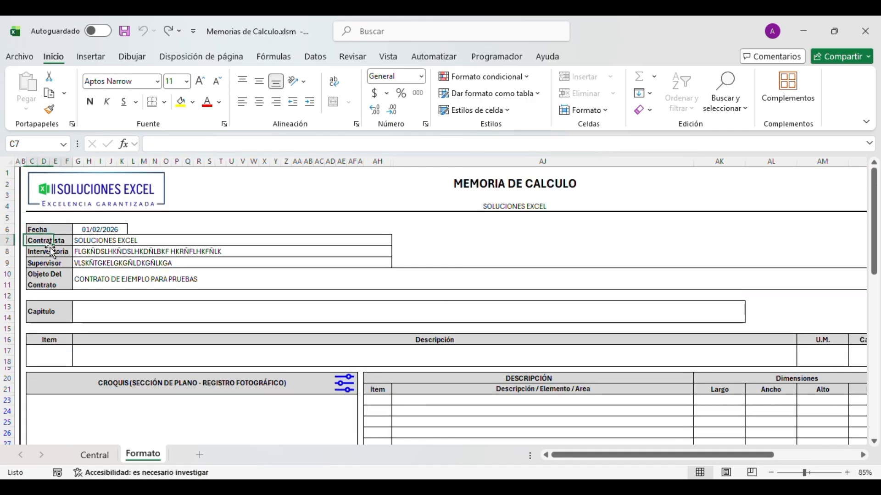
pyautogui.scroll(-10, 273, 332)
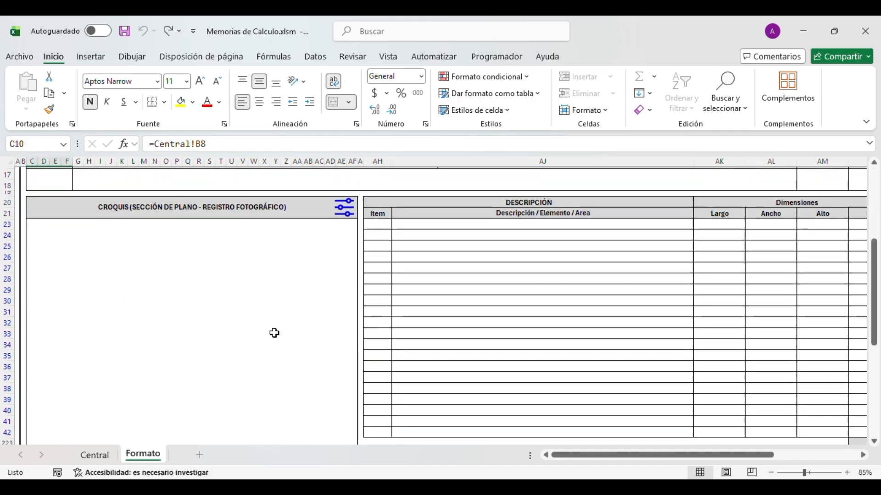
pyautogui.scroll(3, 532, 378)
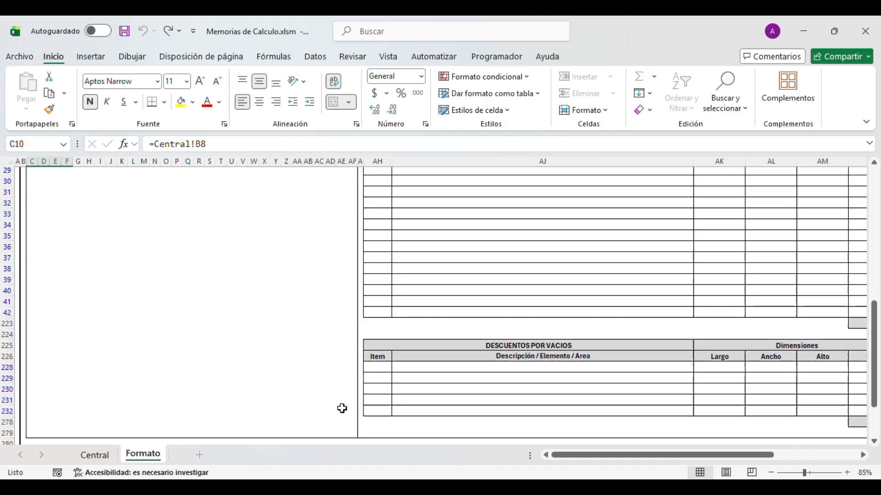
# - On Central, generate the Firmas signature sheet from the Menú Principal
pyautogui.click(94, 455)
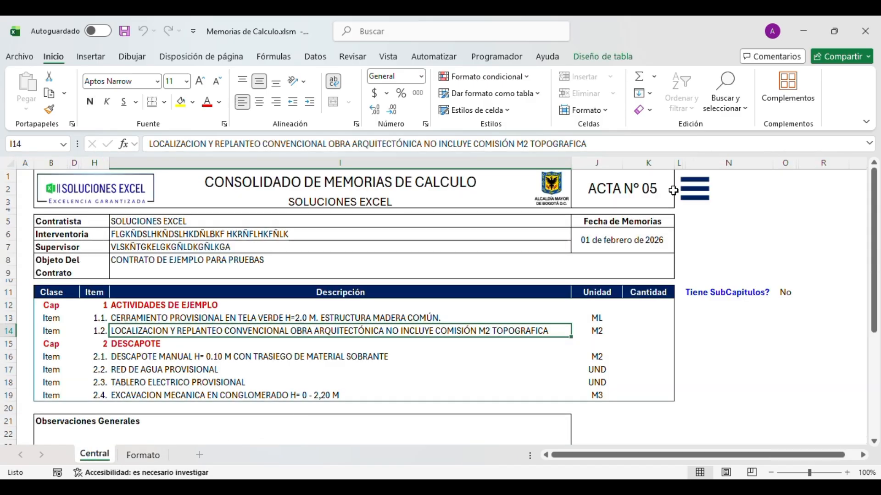
pyautogui.click(686, 202)
pyautogui.click(487, 282)
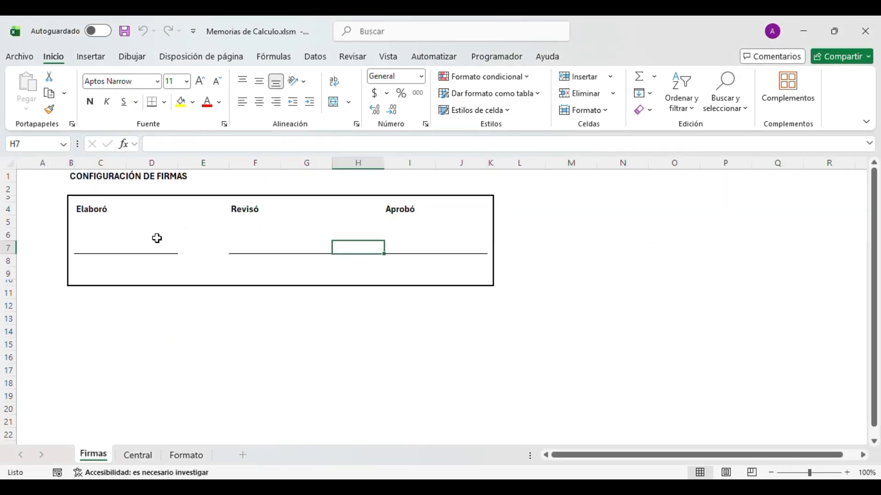
# - Type the preparer's name into the Elaboró name cell C8
pyautogui.moveTo(85, 215); pyautogui.dragTo(435, 250)
pyautogui.click(150, 238)
pyautogui.click(285, 226)
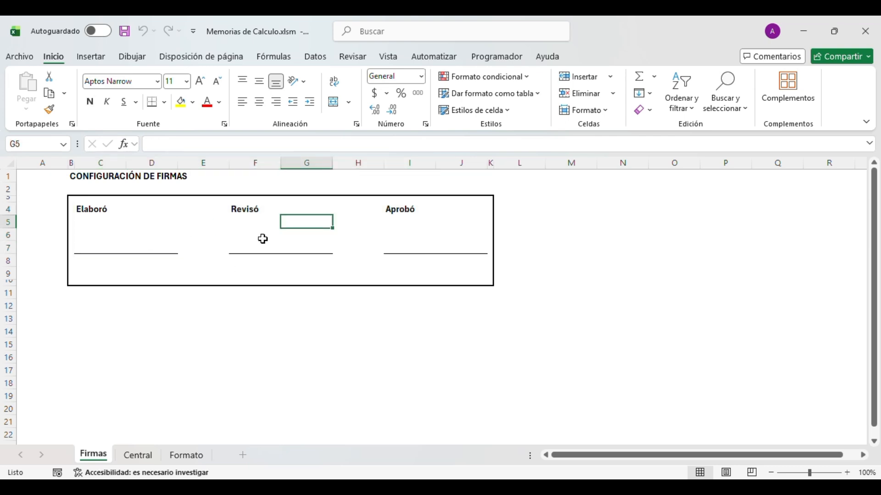
pyautogui.click(105, 262)
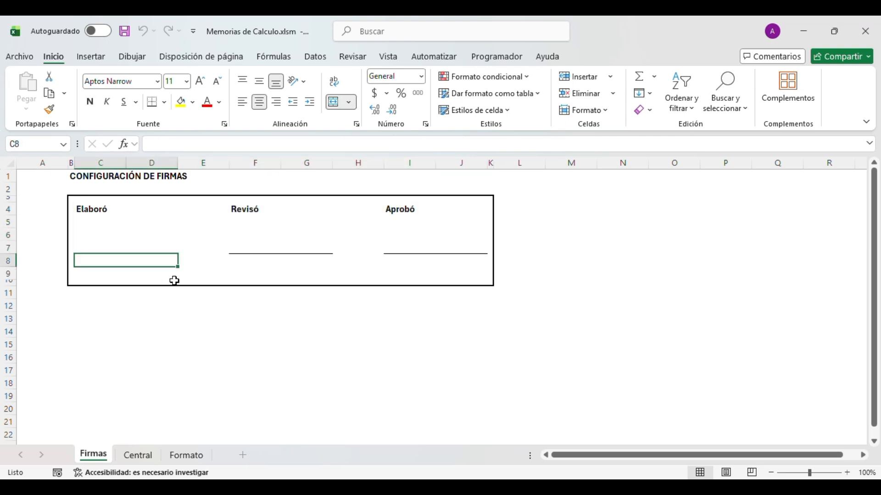
pyautogui.press('Return')
# - Correct the misspelled preparer's name and enter Director de Costos as the title in C9
pyautogui.press('F2')
pyautogui.press('Escape')
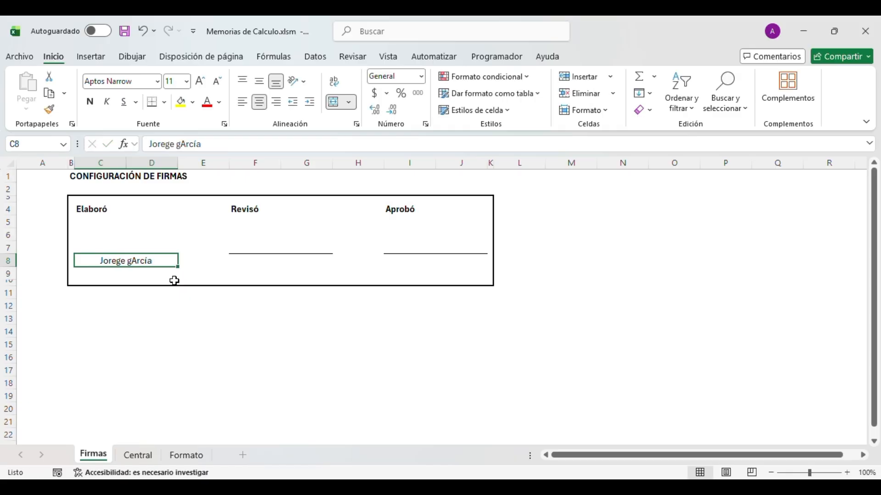
pyautogui.write('cía')
pyautogui.press('Return')
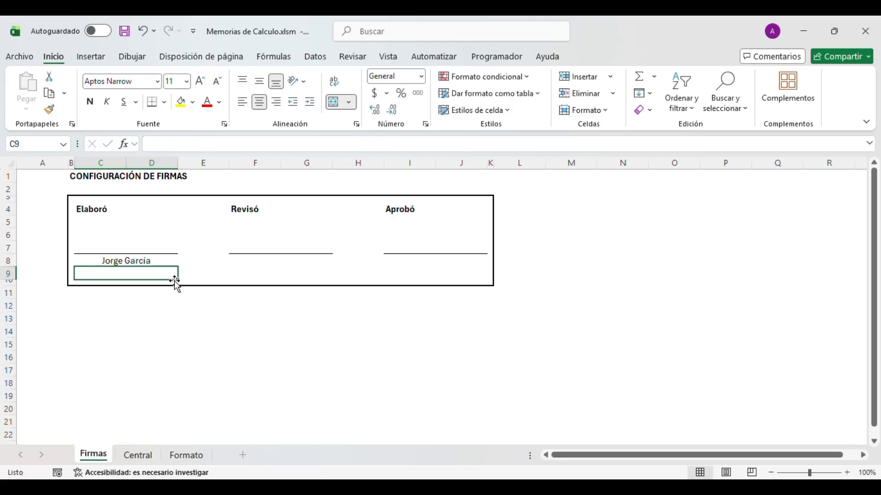
pyautogui.write('Director ')
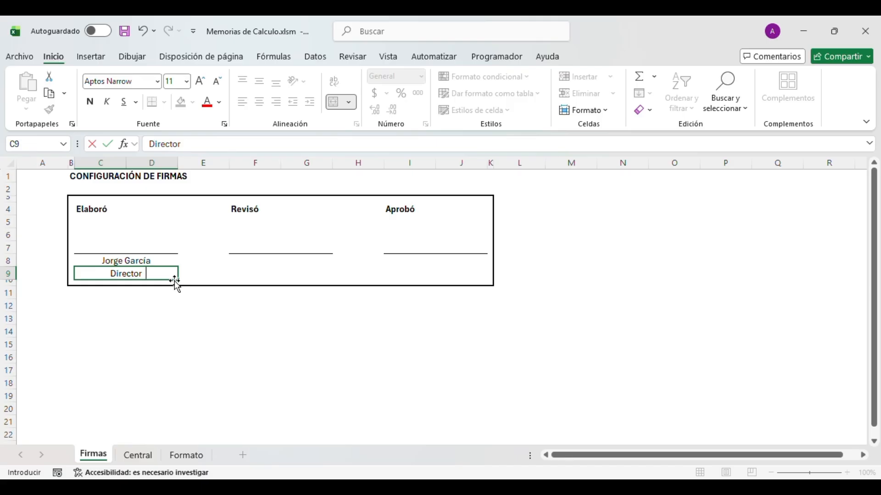
pyautogui.write('de Costos')
pyautogui.press('Up')
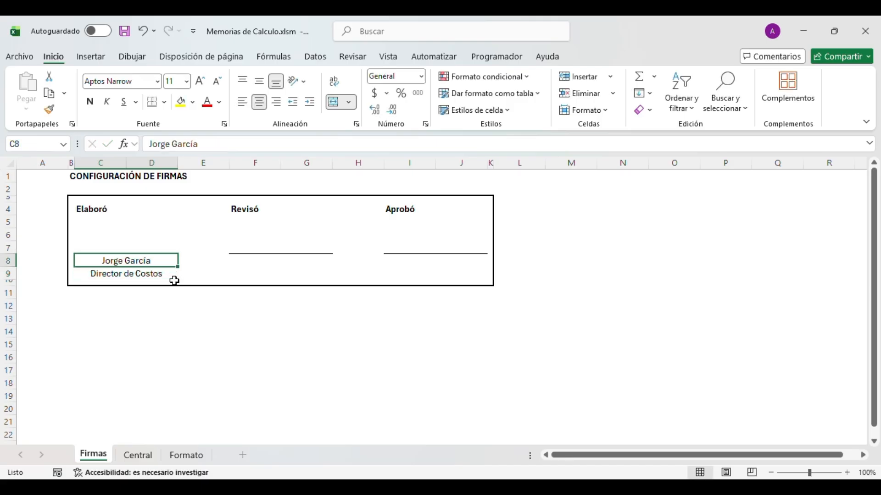
pyautogui.click(144, 240)
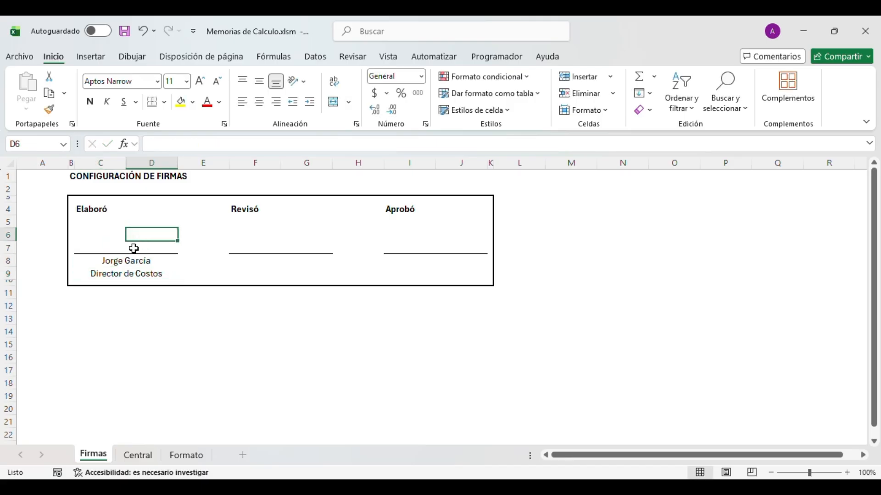
pyautogui.click(92, 58)
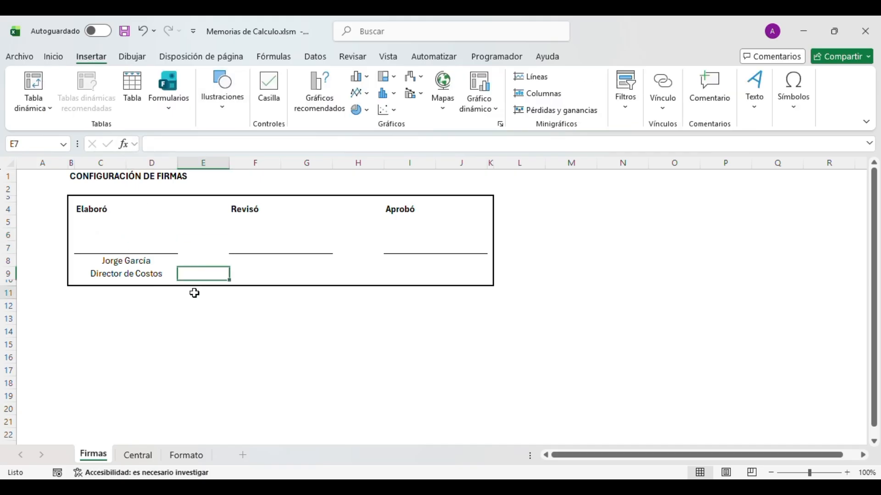
pyautogui.moveTo(169, 230); pyautogui.dragTo(417, 263)
pyautogui.click(345, 288)
pyautogui.moveTo(216, 162); pyautogui.dragTo(309, 164)
pyautogui.rightClick(309, 164)
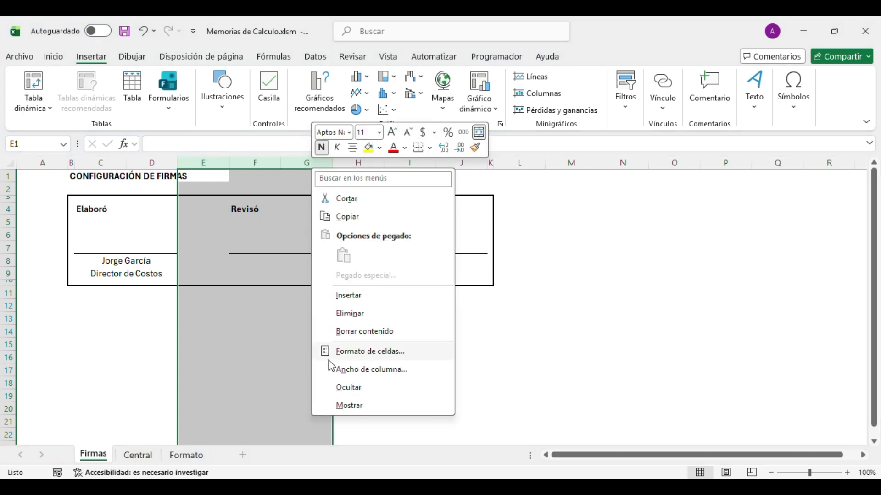
pyautogui.click(350, 313)
pyautogui.click(283, 345)
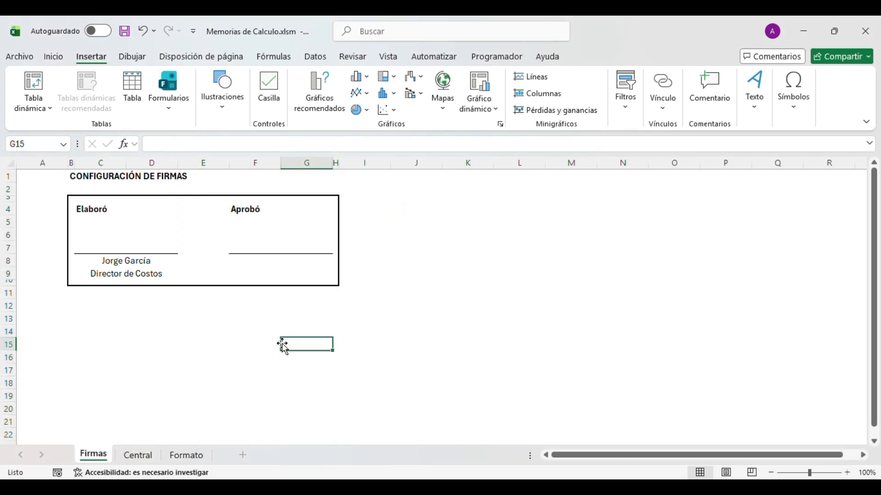
pyautogui.hotkey('ctrl', 'z')
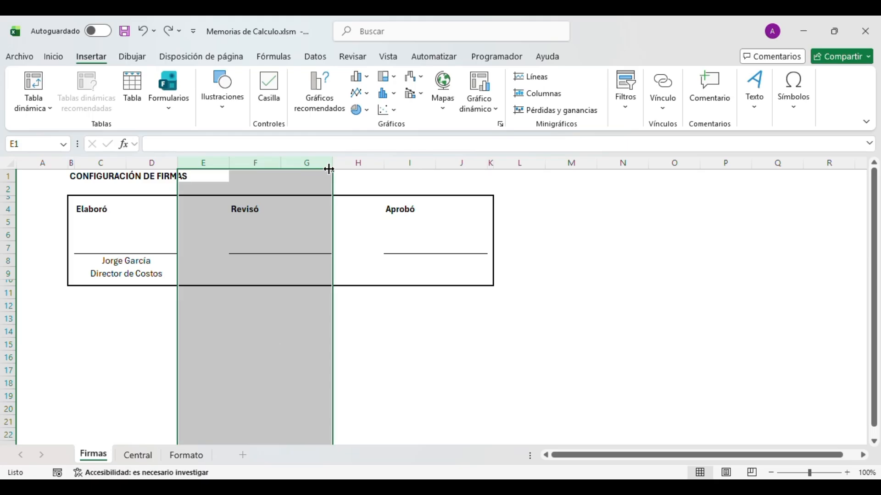
pyautogui.hotkey('ctrl', 'c')
pyautogui.hotkey('ctrl', '+')
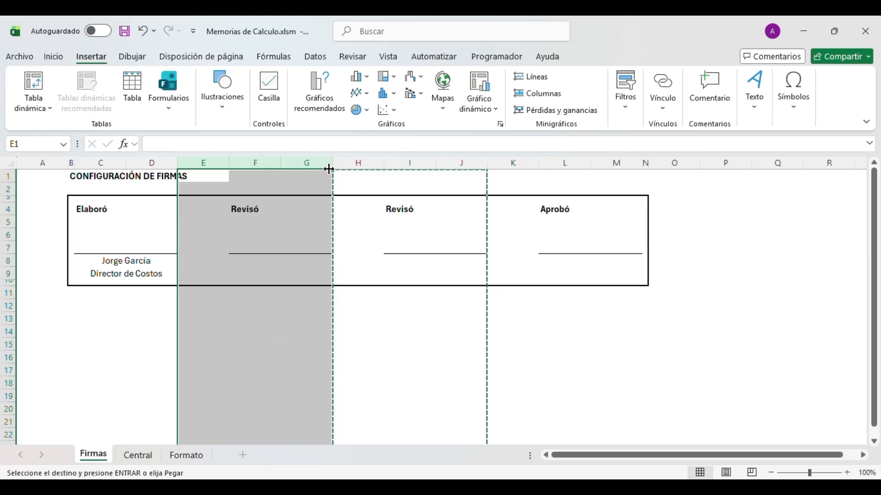
pyautogui.press('Down')
pyautogui.press('Down')
pyautogui.press('Down')
pyautogui.press('Down')
pyautogui.press('Right')
pyautogui.press('Down')
pyautogui.press('Down')
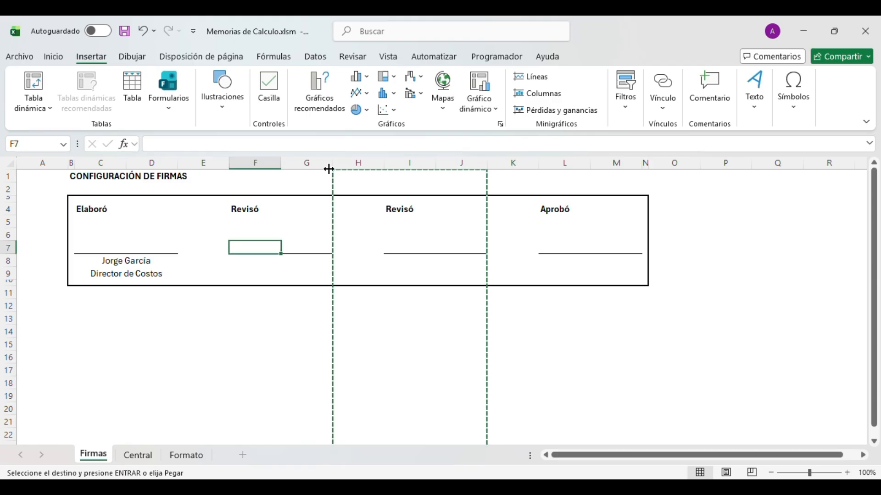
pyautogui.hotkey('ctrl', 'z')
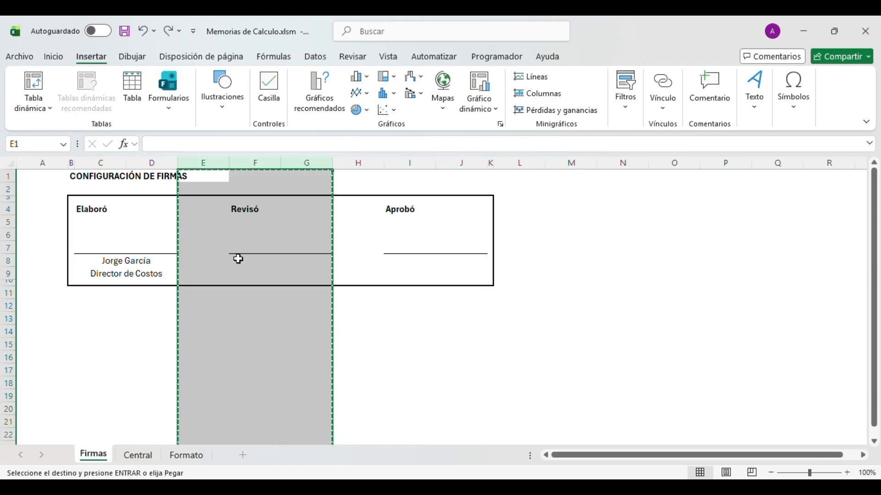
pyautogui.click(271, 222)
pyautogui.press('Escape')
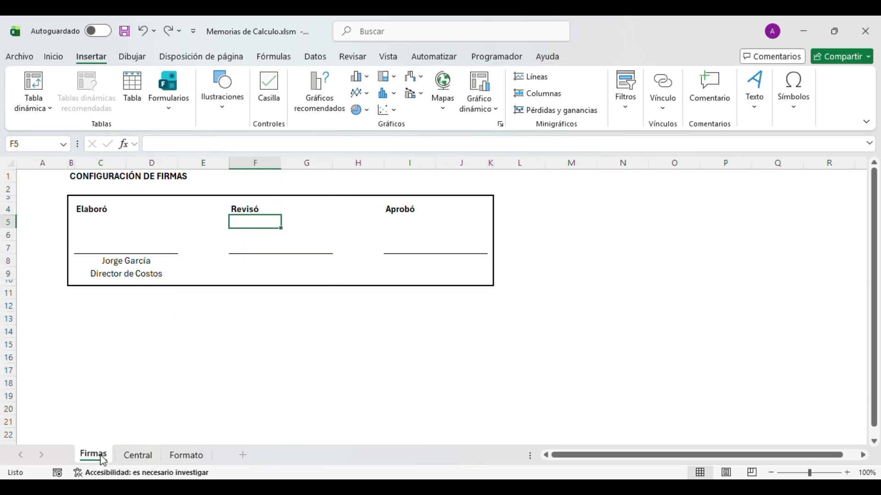
# - Shrink the linked signature picture proportionally, then make it shorter to fit its box
pyautogui.scroll(-6, 371, 314)
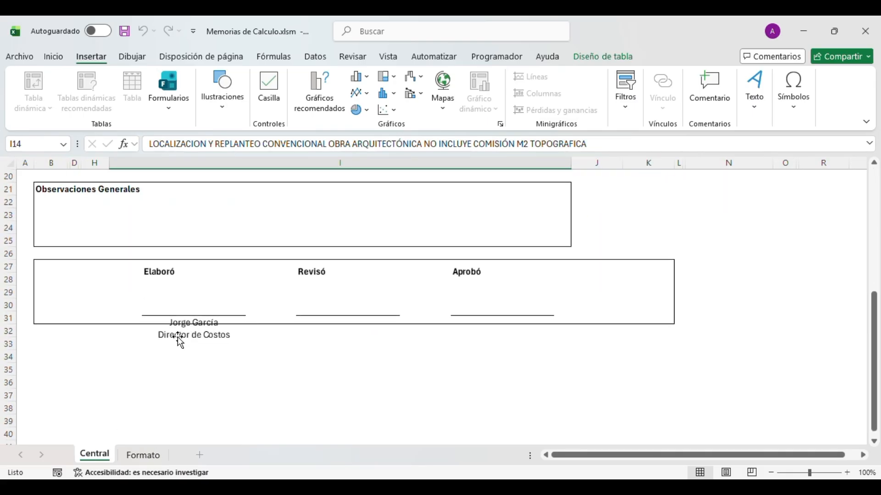
pyautogui.click(352, 326)
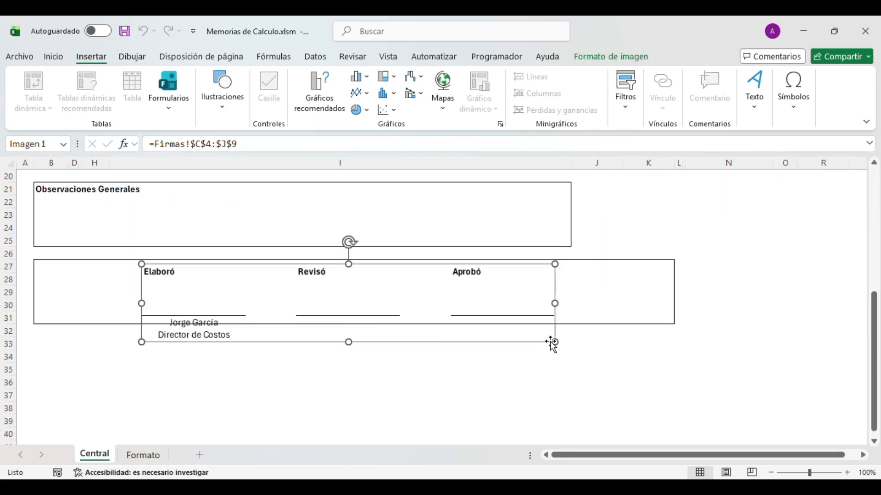
pyautogui.moveTo(555, 342); pyautogui.dragTo(550, 299)
pyautogui.moveTo(347, 328); pyautogui.dragTo(349, 324)
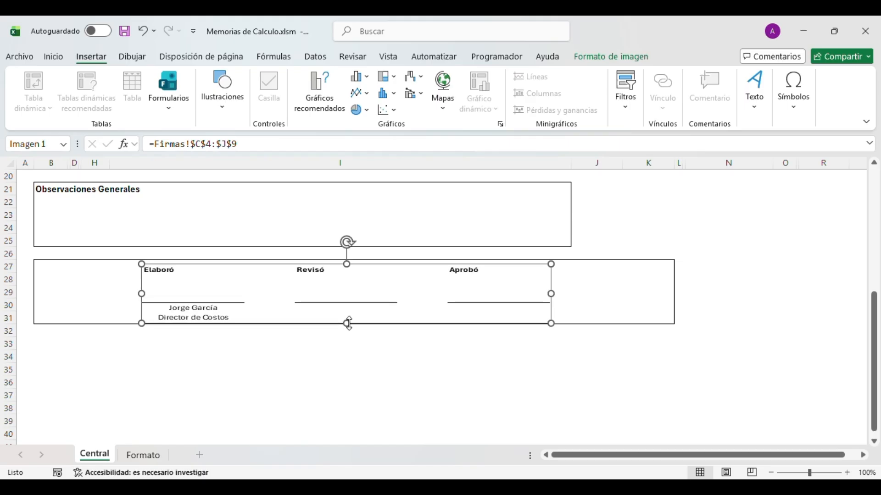
pyautogui.click(427, 351)
pyautogui.scroll(6, 459, 330)
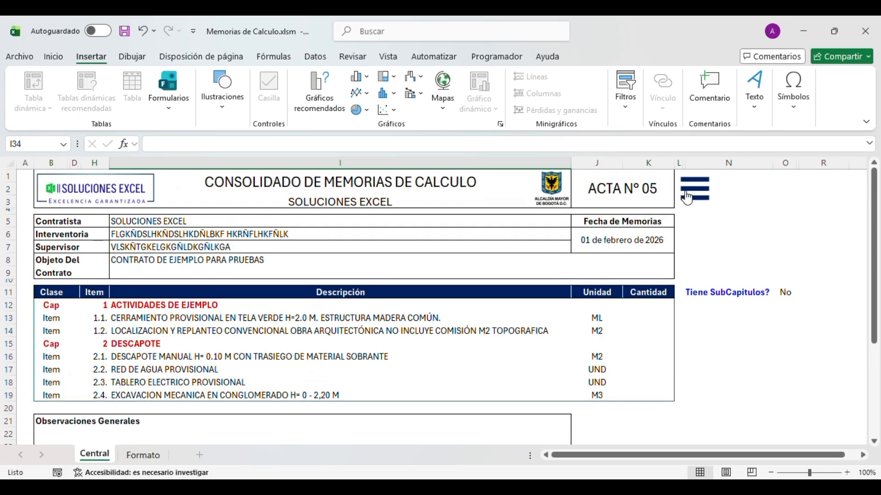
# - Open the main menu, then switch to the Formato sheet and scroll down
pyautogui.click(696, 195)
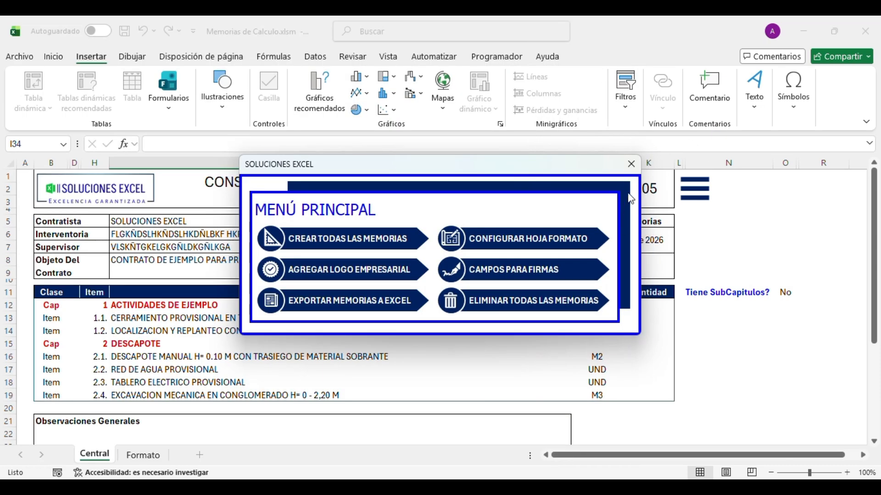
pyautogui.click(161, 457)
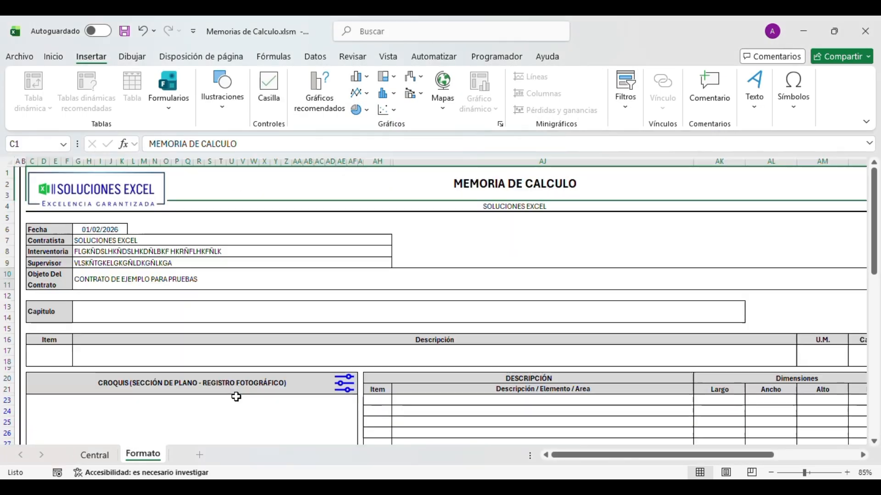
pyautogui.scroll(-20, 452, 269)
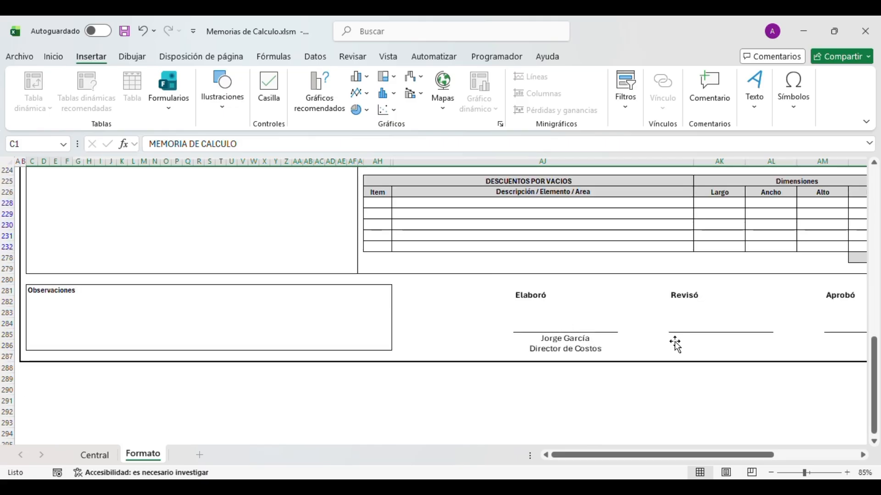
pyautogui.click(95, 455)
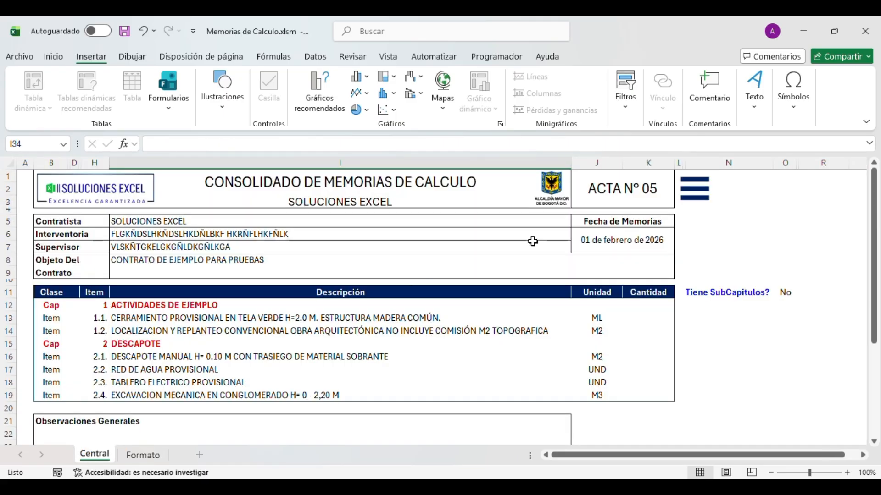
pyautogui.click(314, 261)
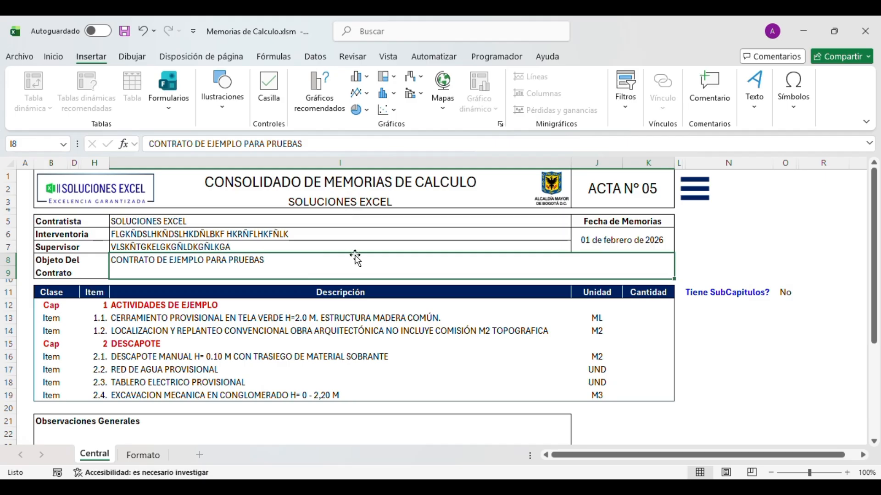
pyautogui.click(299, 355)
pyautogui.click(328, 342)
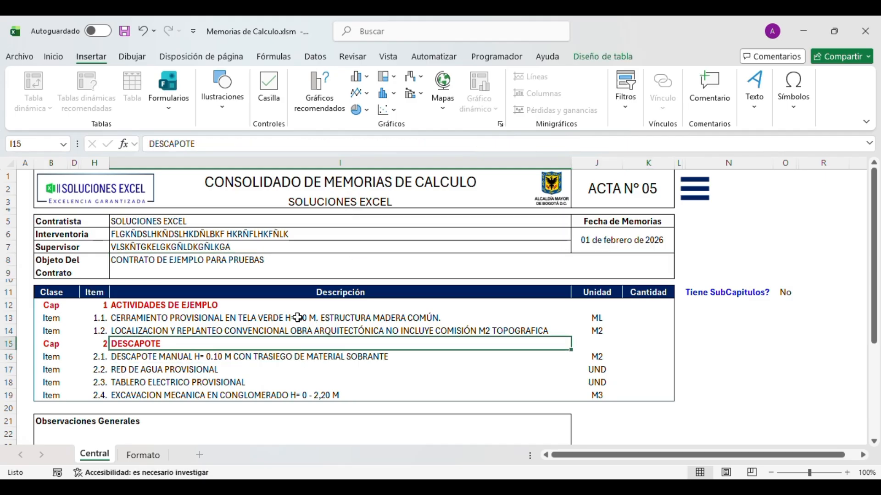
pyautogui.click(297, 318)
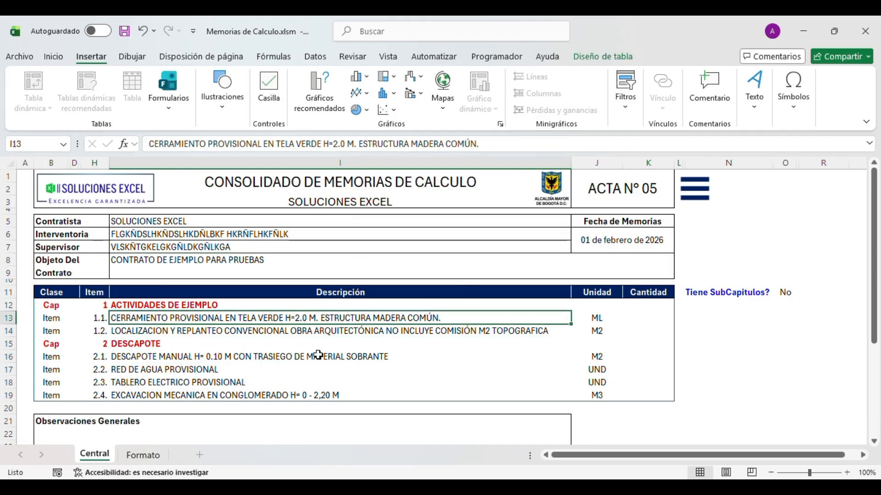
pyautogui.doubleClick(133, 319)
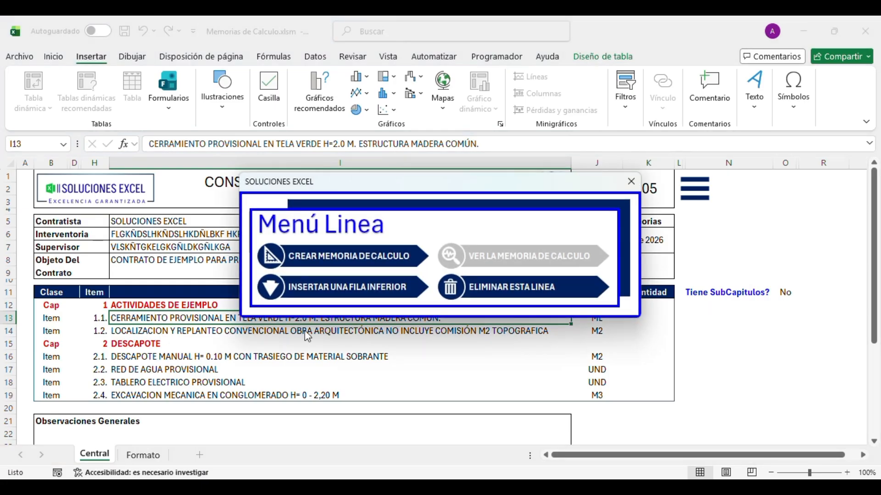
pyautogui.click(631, 181)
pyautogui.click(140, 329)
pyautogui.click(142, 319)
pyautogui.click(141, 345)
pyautogui.click(140, 368)
pyautogui.click(144, 363)
pyautogui.click(149, 355)
pyautogui.click(174, 330)
pyautogui.click(181, 318)
pyautogui.click(188, 344)
pyautogui.click(207, 370)
pyautogui.click(197, 318)
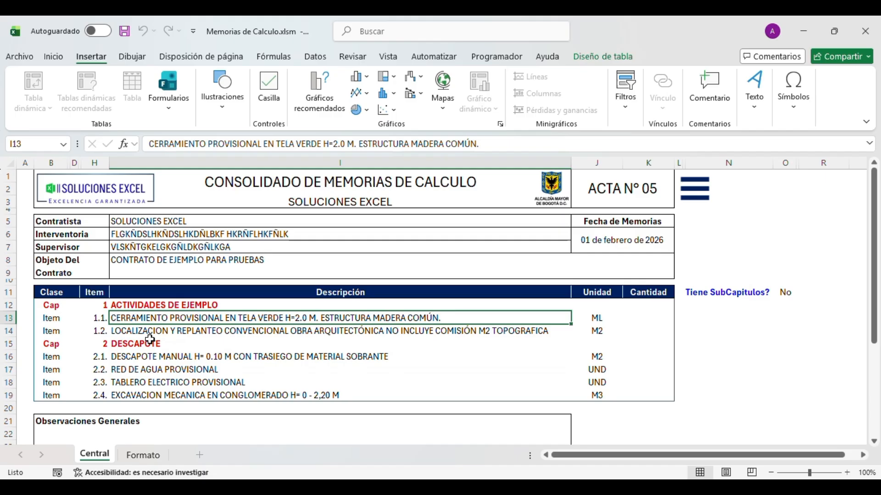
pyautogui.click(73, 319)
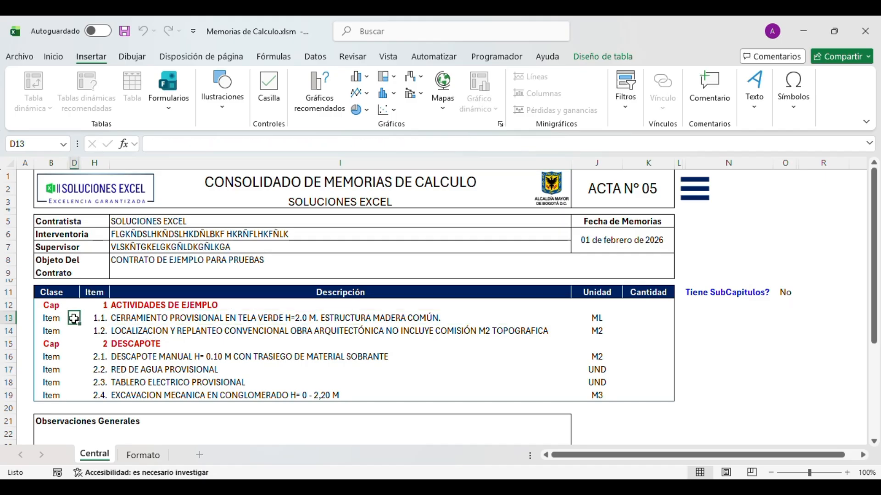
# - Tick the column D checkboxes beside items 1.1, 1.2 and 2.1
pyautogui.moveTo(145, 321); pyautogui.dragTo(140, 356)
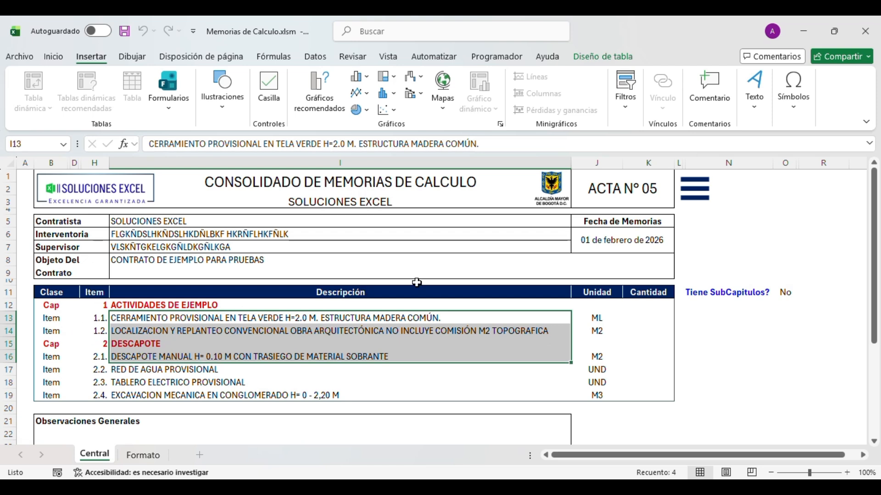
pyautogui.click(73, 318)
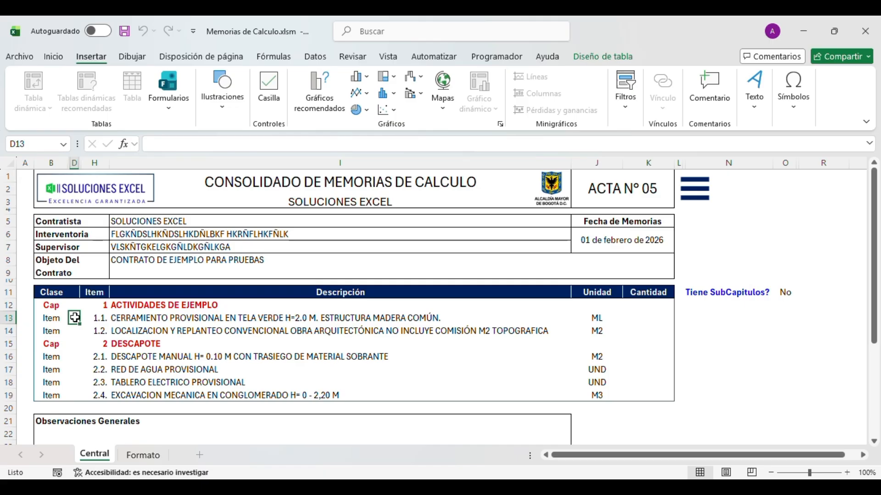
pyautogui.click(76, 337)
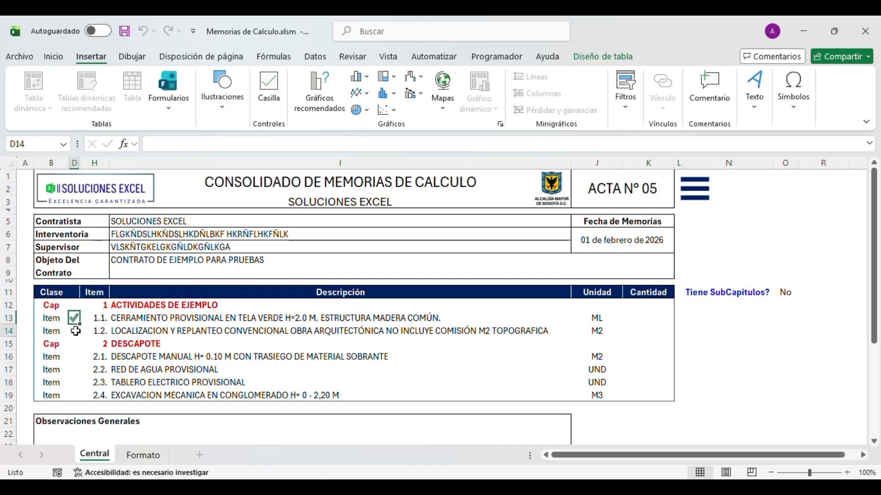
pyautogui.click(74, 357)
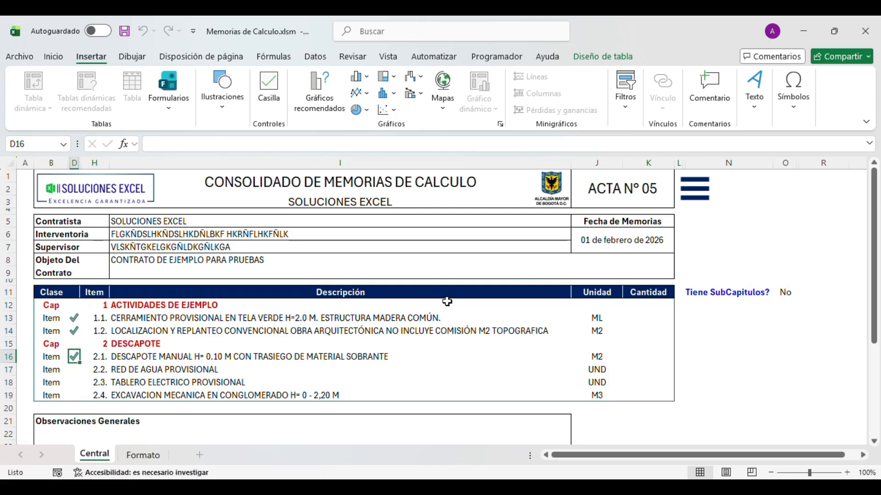
# - Select the tick cells and descriptions of items 1.1 to 2.1 to check them
pyautogui.click(377, 328)
pyautogui.moveTo(73, 320); pyautogui.dragTo(133, 353)
pyautogui.moveTo(140, 316); pyautogui.dragTo(135, 331)
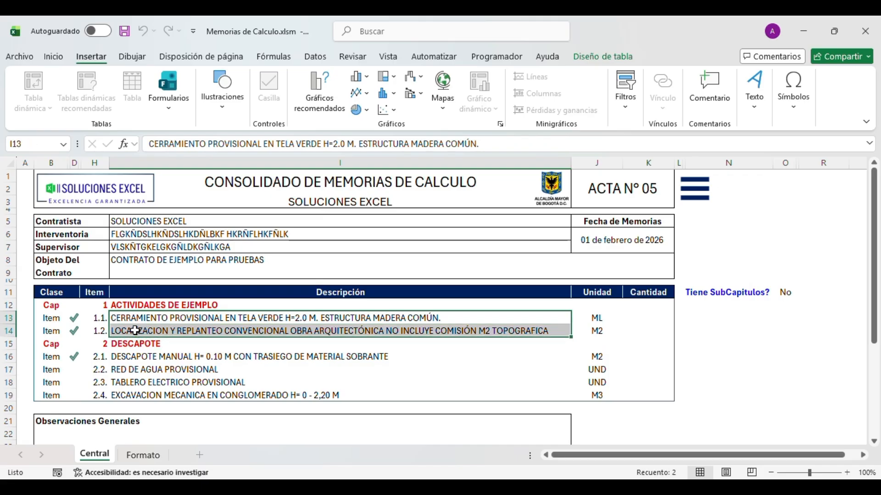
pyautogui.click(137, 356)
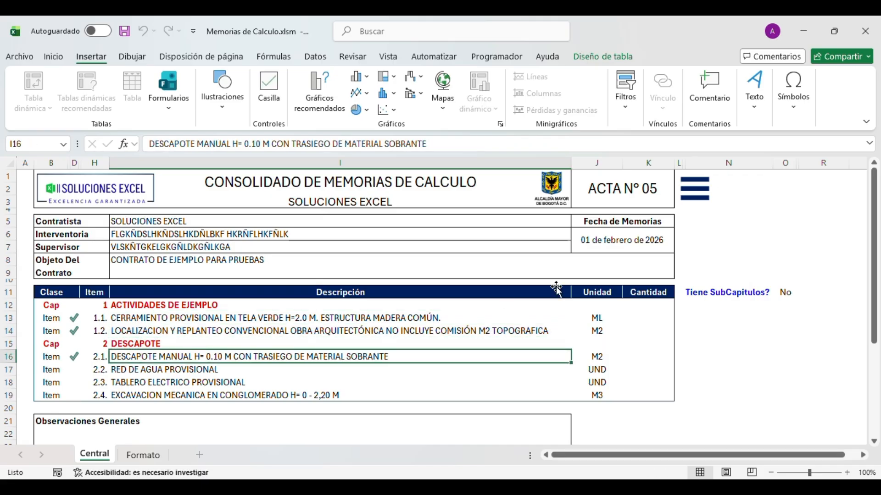
# - Start Crear todas las memorias but answer No to both prompts, keeping the item ticks
pyautogui.click(700, 193)
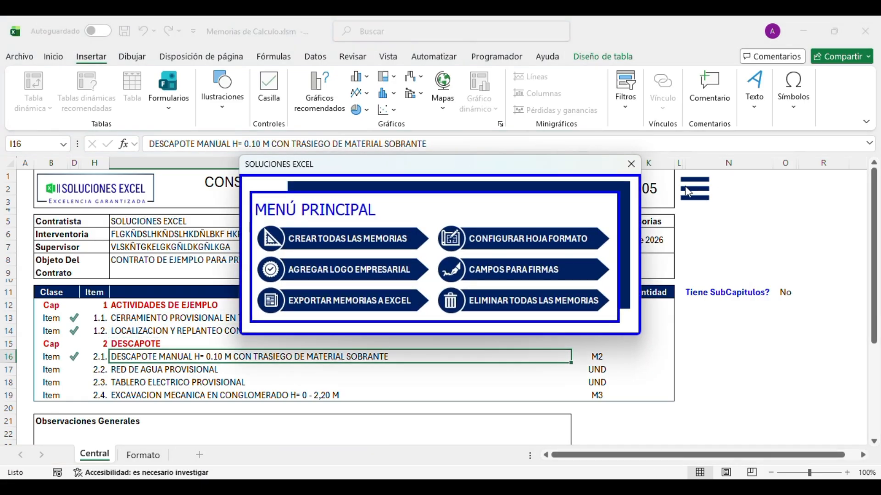
pyautogui.click(314, 245)
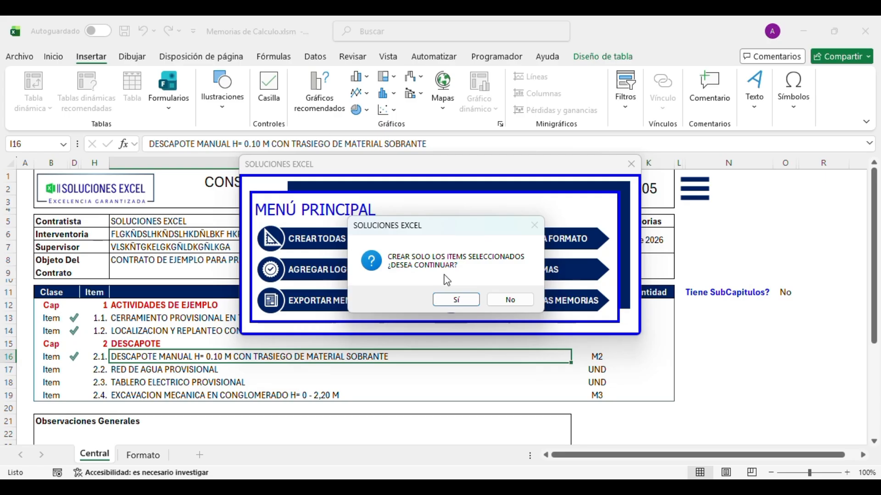
pyautogui.click(503, 303)
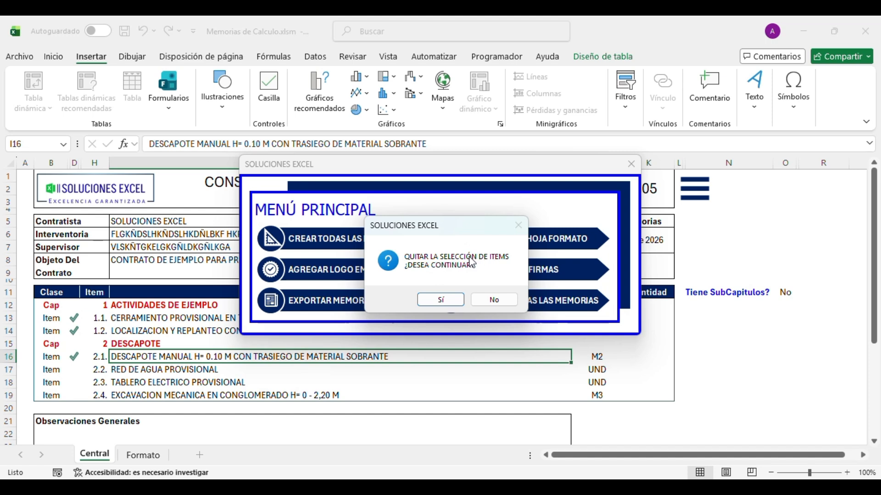
pyautogui.click(487, 308)
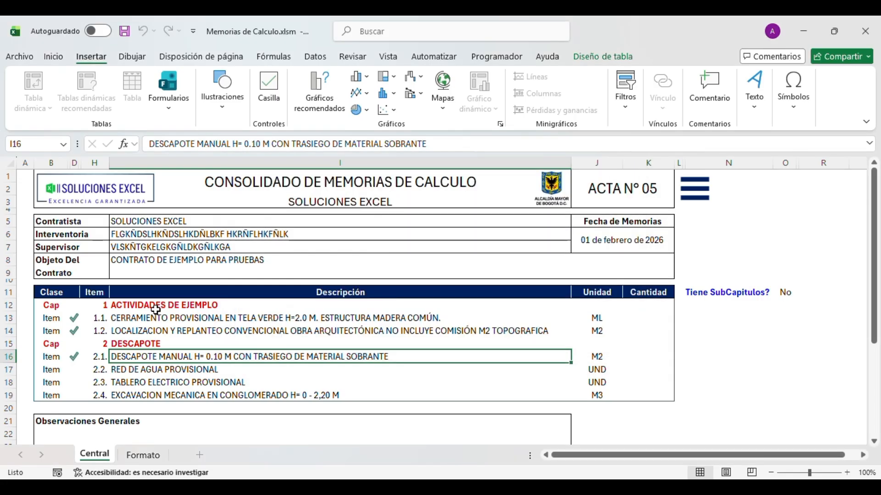
# - Rerun memory creation and confirm Sí to build MC 1.1., MC 1.2. and MC 2.1., viewing MC 1.1
pyautogui.moveTo(75, 318); pyautogui.dragTo(73, 358)
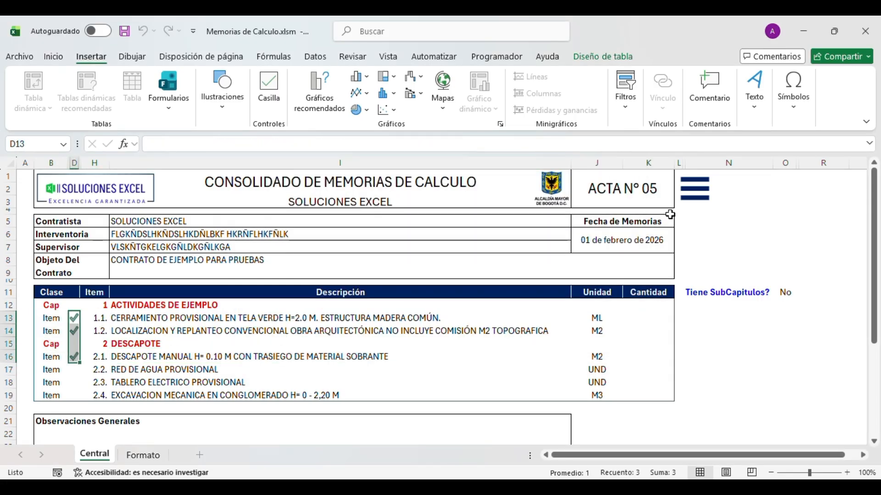
pyautogui.click(688, 201)
pyautogui.click(332, 236)
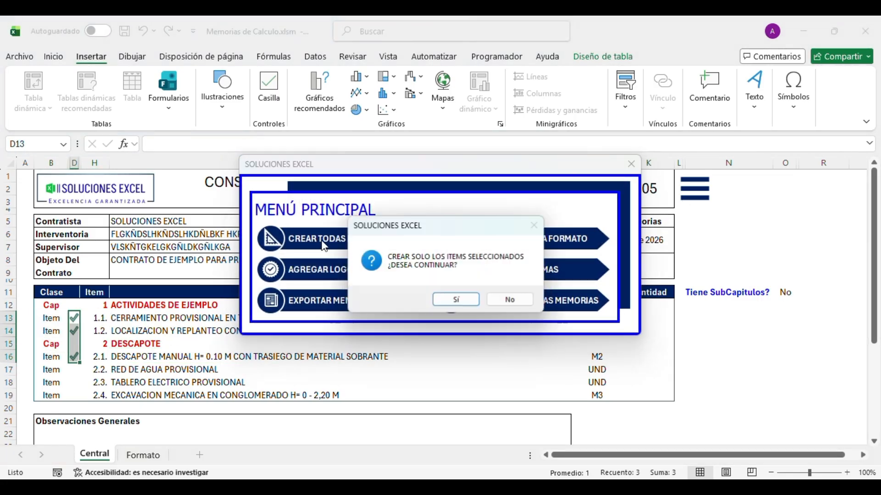
pyautogui.click(445, 299)
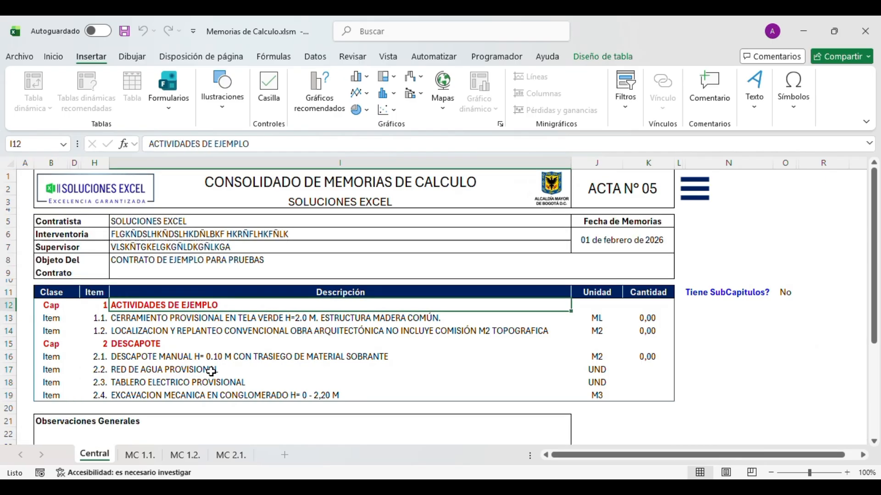
pyautogui.click(149, 457)
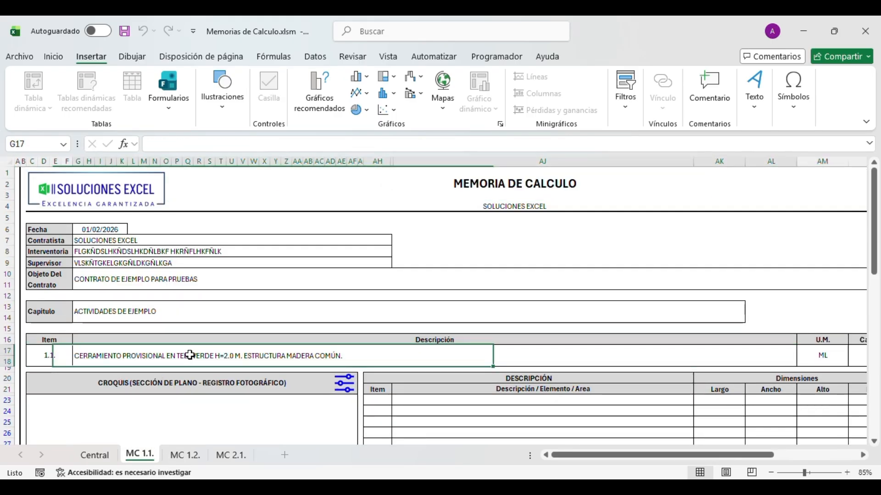
# - Inspect the MC 1.2. and MC 2.1. sheets, browsing MC 2.1.'s MEMORIA DE CALCULO header fields
pyautogui.click(831, 356)
pyautogui.click(185, 455)
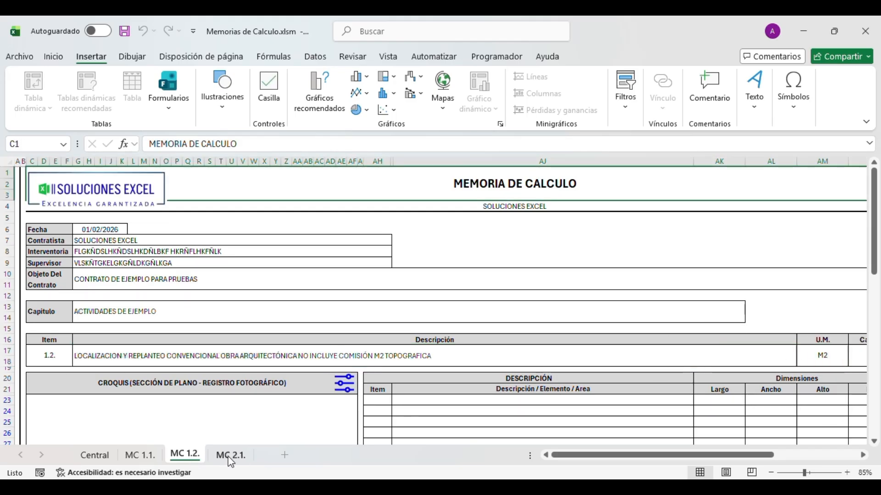
pyautogui.click(230, 455)
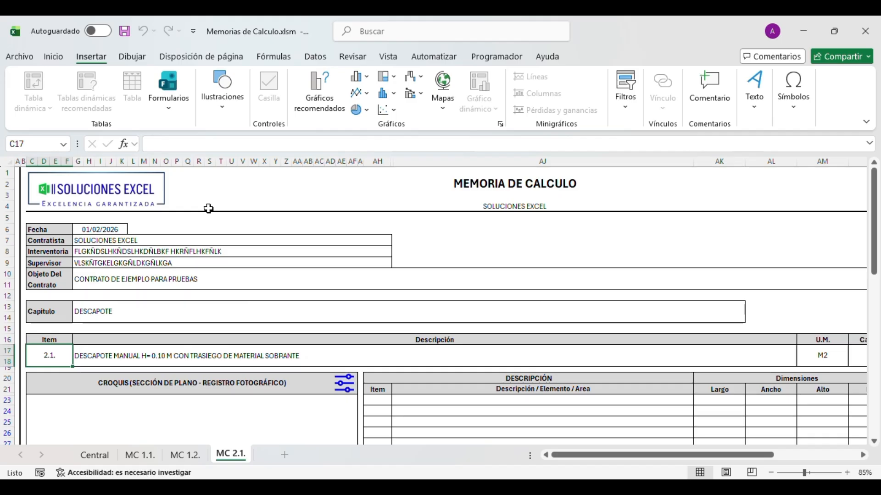
pyautogui.click(192, 204)
pyautogui.click(197, 207)
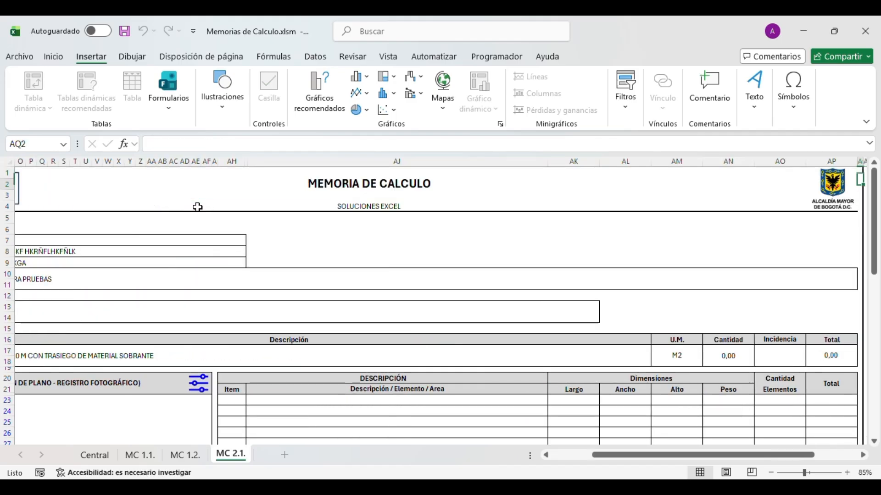
pyautogui.press('Down')
pyautogui.press('Down')
pyautogui.press('Down')
pyautogui.press('Down')
pyautogui.press('Down')
pyautogui.press('Down')
pyautogui.press('Left')
pyautogui.press('Left')
pyautogui.press('Down')
pyautogui.press('Right')
pyautogui.press('Down')
pyautogui.press('Down')
pyautogui.press('Down')
pyautogui.scroll(-15, 197, 207)
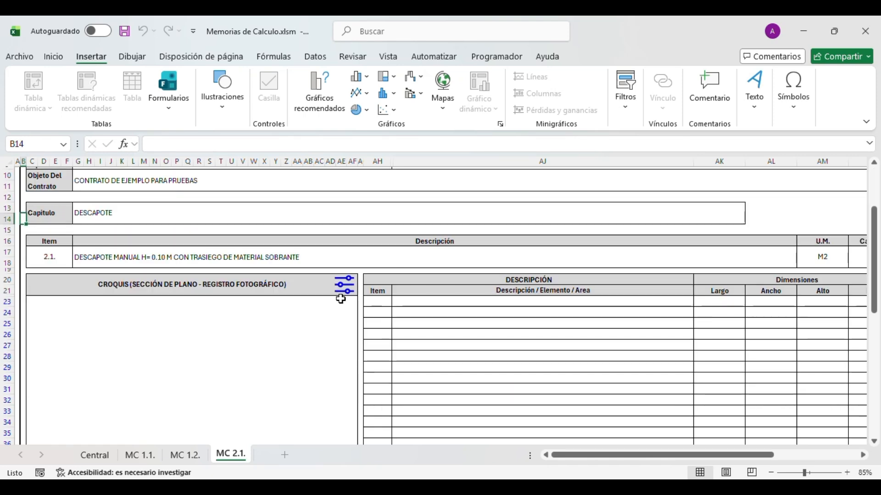
# - Check the Observaciones box, then go back through MC 1.1. to the Central sheet
pyautogui.click(240, 338)
pyautogui.click(140, 456)
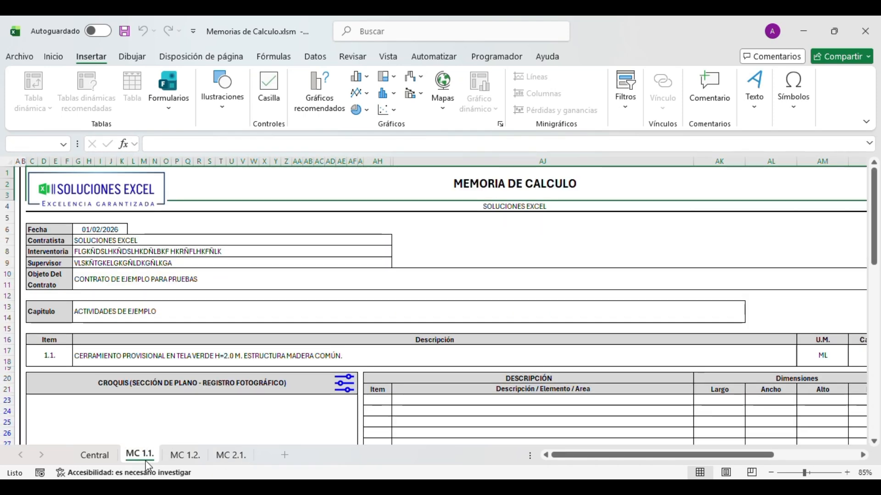
pyautogui.click(95, 455)
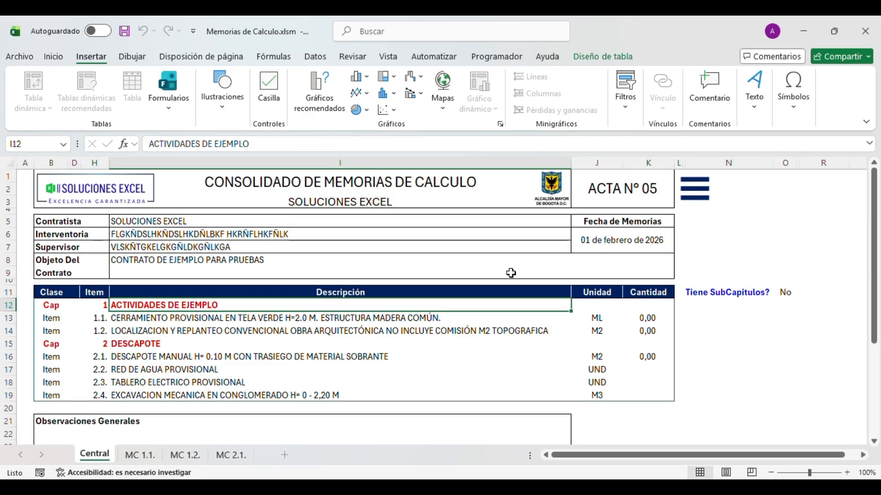
# - Review the item descriptions and quantity cells for items 1.1 to 2.4 on Central
pyautogui.click(641, 200)
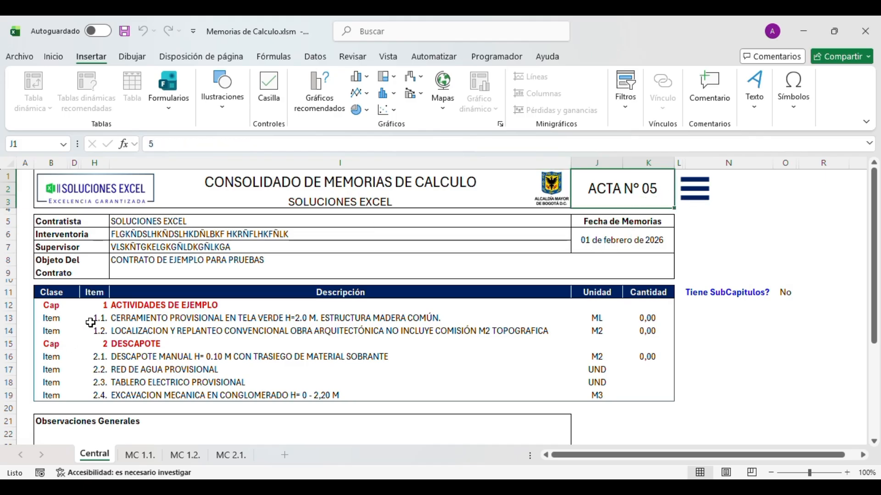
pyautogui.moveTo(95, 318); pyautogui.dragTo(96, 331)
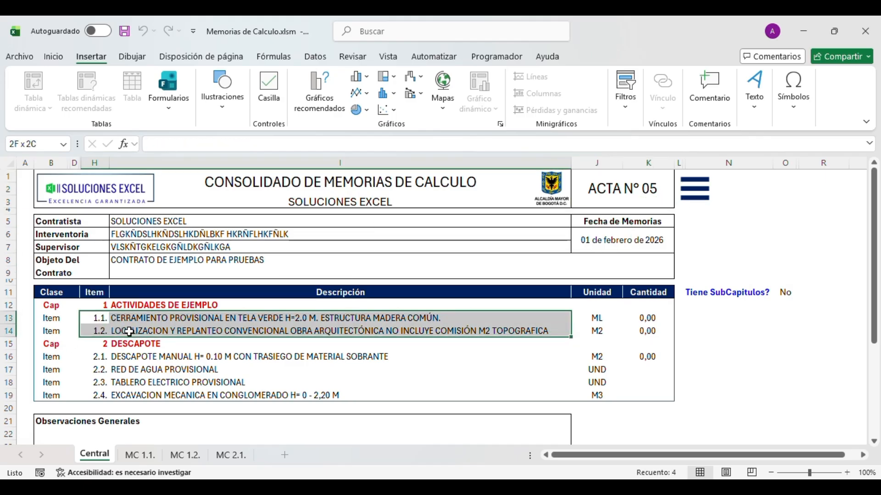
pyautogui.click(637, 374)
pyautogui.moveTo(637, 373); pyautogui.dragTo(641, 396)
pyautogui.press('Up')
pyautogui.press('Up')
pyautogui.press('Up')
pyautogui.press('Up')
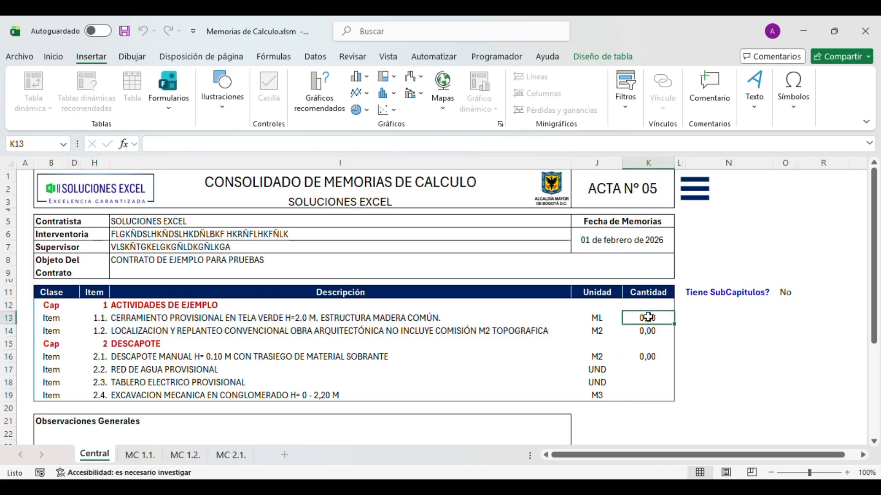
pyautogui.press('Down')
pyautogui.press('Down')
pyautogui.press('Down')
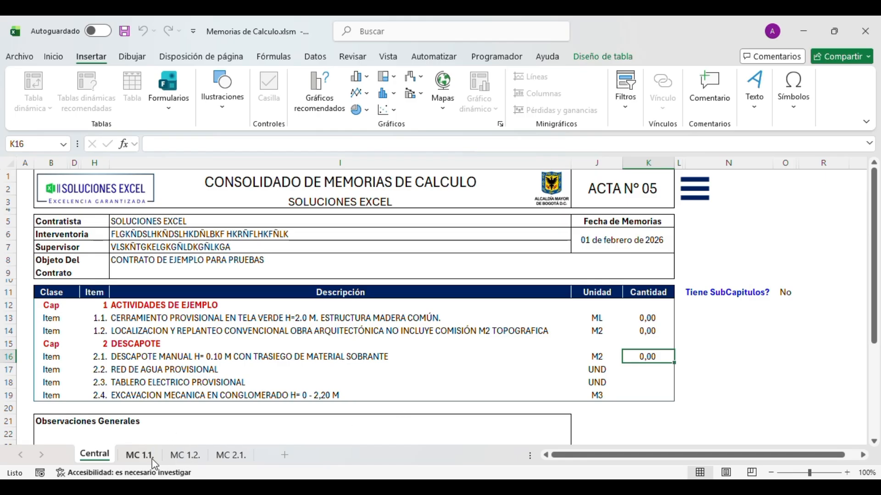
# - Verify MC 1.1.'s total carries over as item 1.1's 125,00 quantity on Central
pyautogui.click(140, 455)
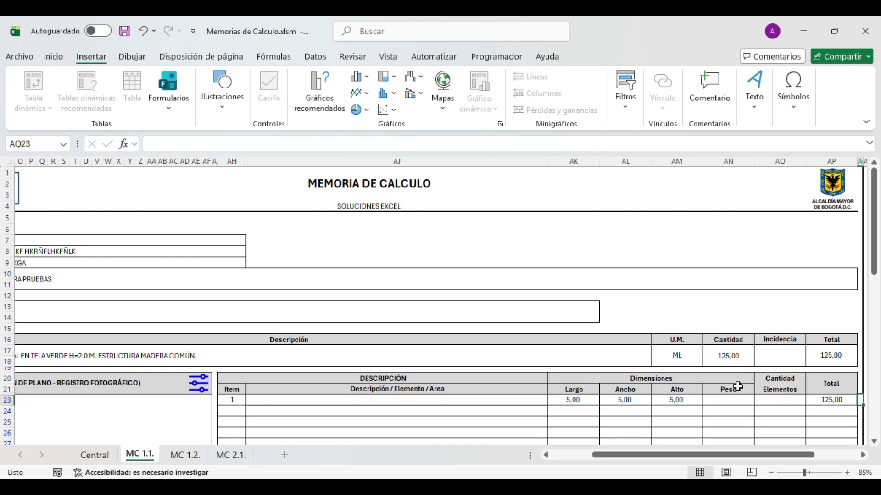
pyautogui.click(810, 357)
pyautogui.click(94, 455)
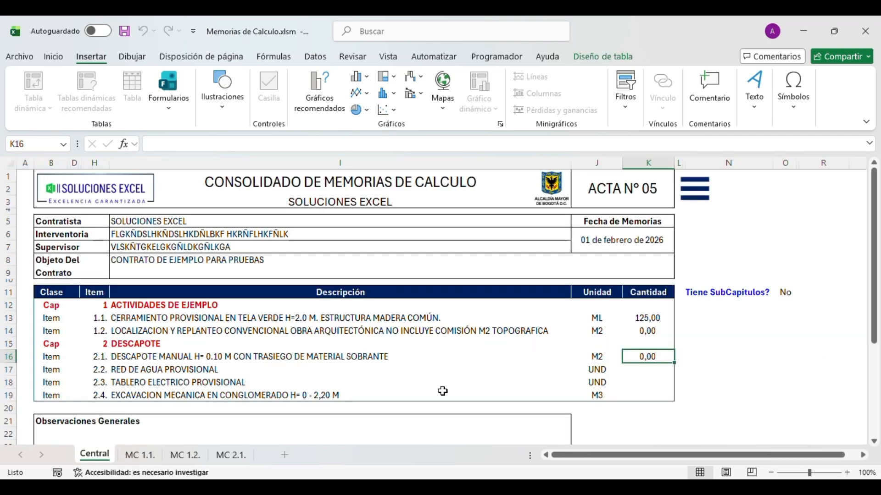
pyautogui.click(641, 318)
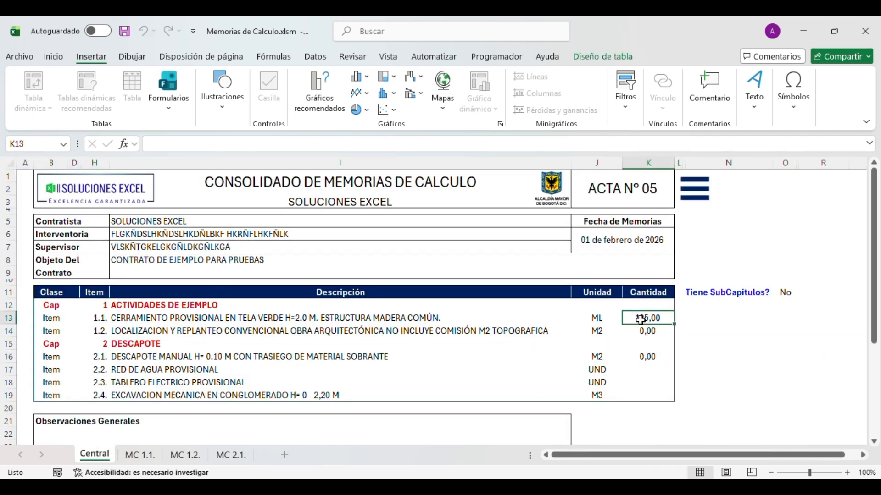
# - On MC 1.1., select the three 5,00 dimensions of line 1 and the chapter and item rows
pyautogui.click(140, 455)
pyautogui.moveTo(723, 398); pyautogui.dragTo(800, 396)
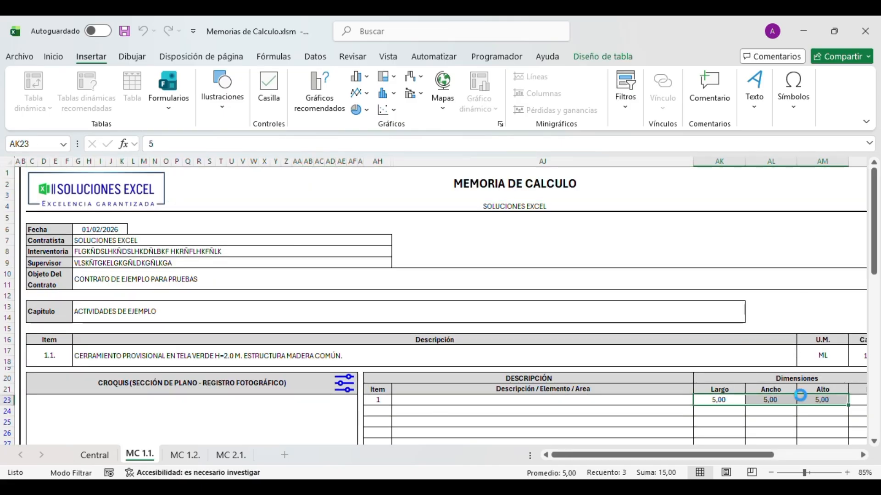
pyautogui.click(435, 344)
pyautogui.click(415, 331)
pyautogui.click(459, 305)
pyautogui.click(507, 331)
# - Create a memory sheet for item 2.2 from its line menu on Central
pyautogui.click(684, 198)
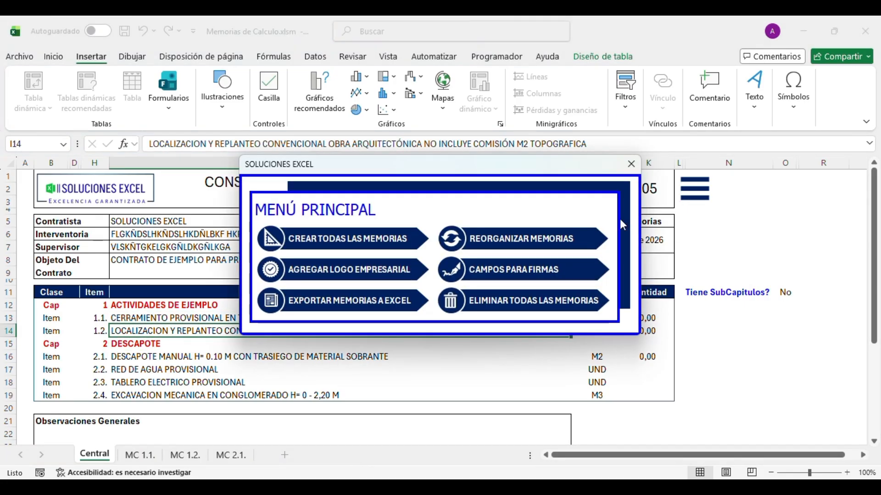
pyautogui.click(631, 164)
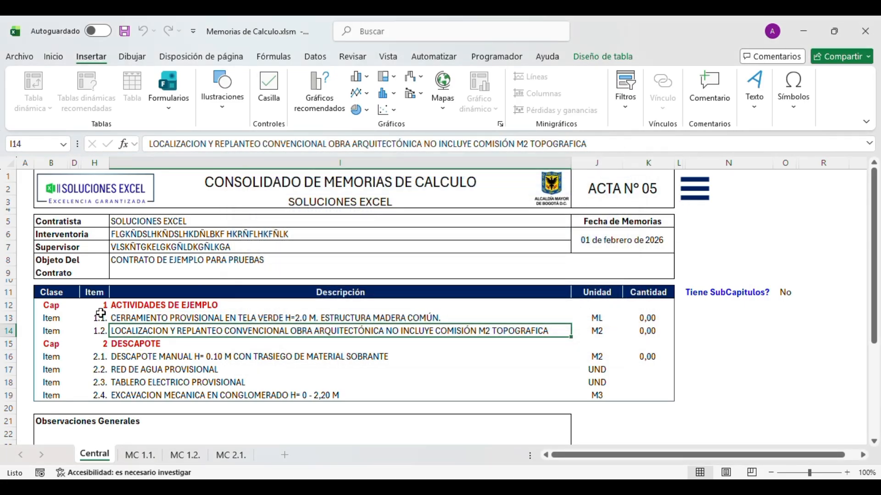
pyautogui.click(638, 371)
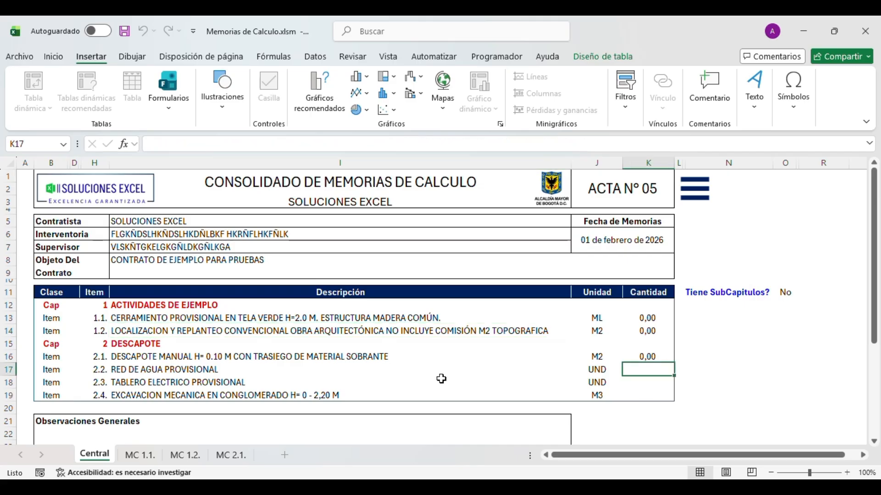
pyautogui.click(173, 371)
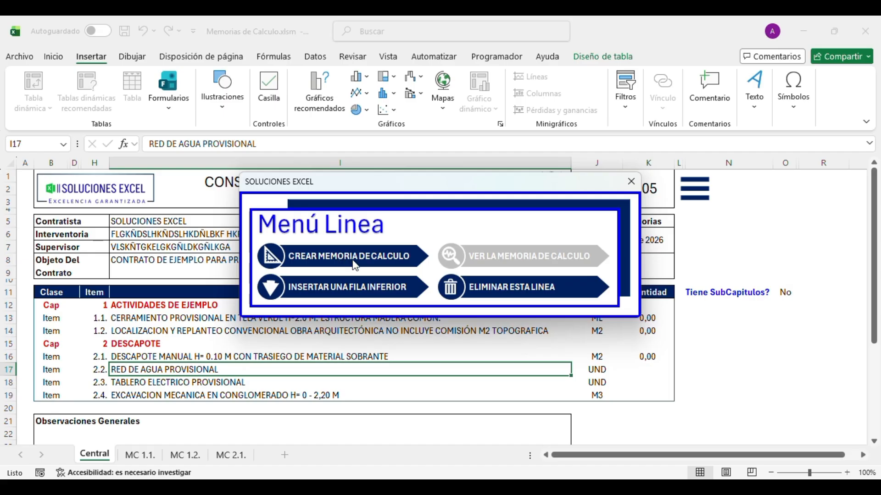
pyautogui.click(348, 258)
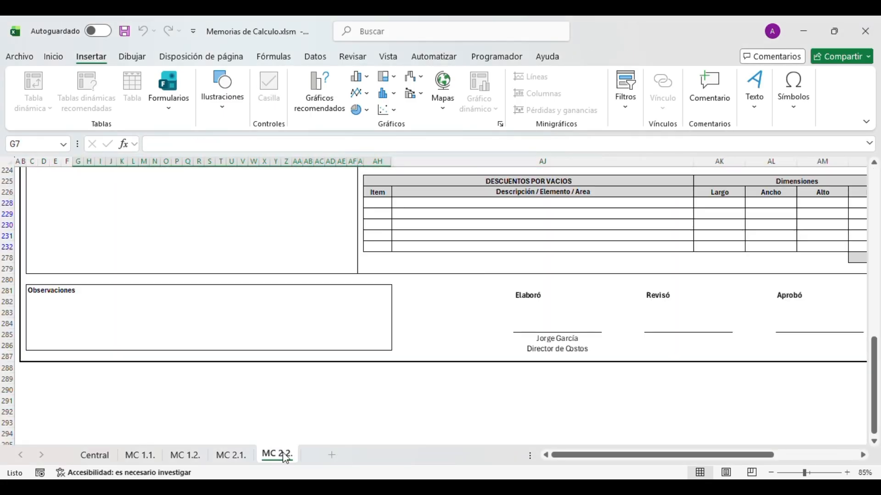
# - Compare Central with the new MC 2.2. sheet for RED DE AGUA PROVISIONAL, ending on Central
pyautogui.scroll(15, 393, 340)
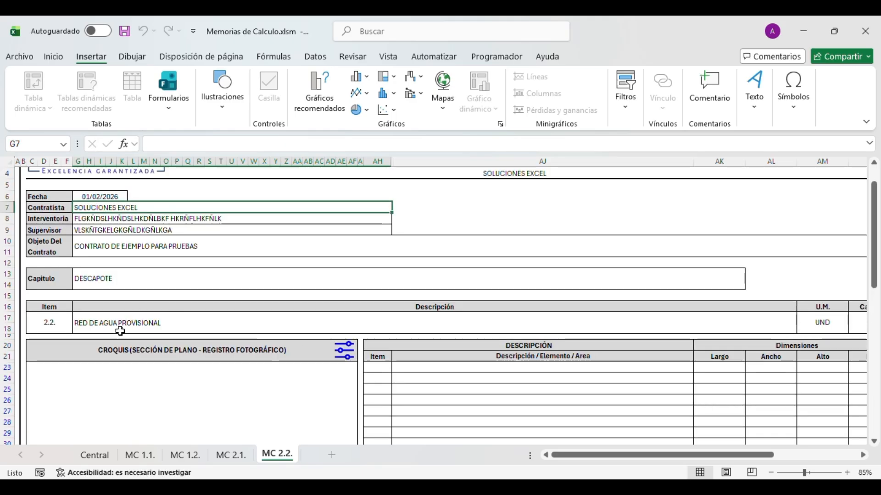
pyautogui.click(94, 455)
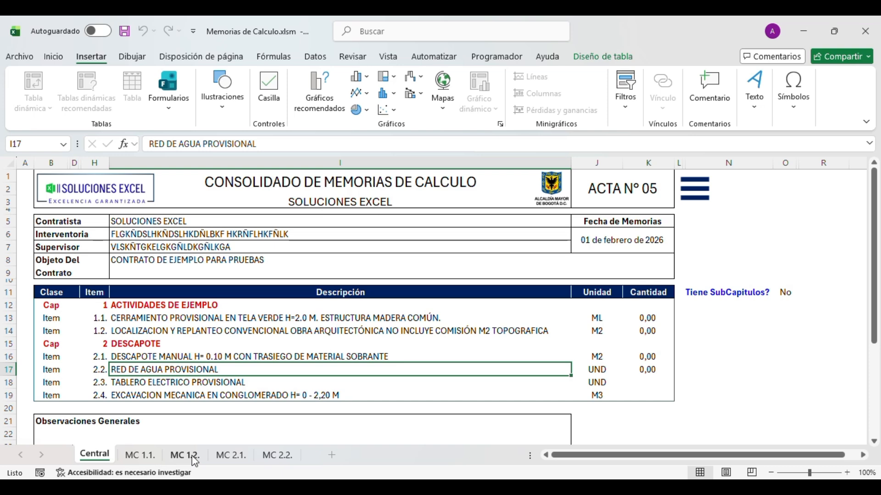
pyautogui.click(279, 455)
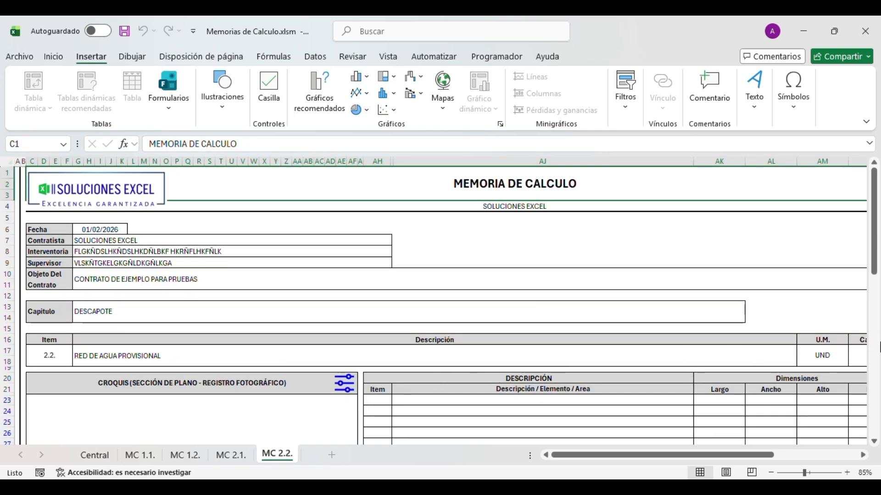
pyautogui.click(94, 455)
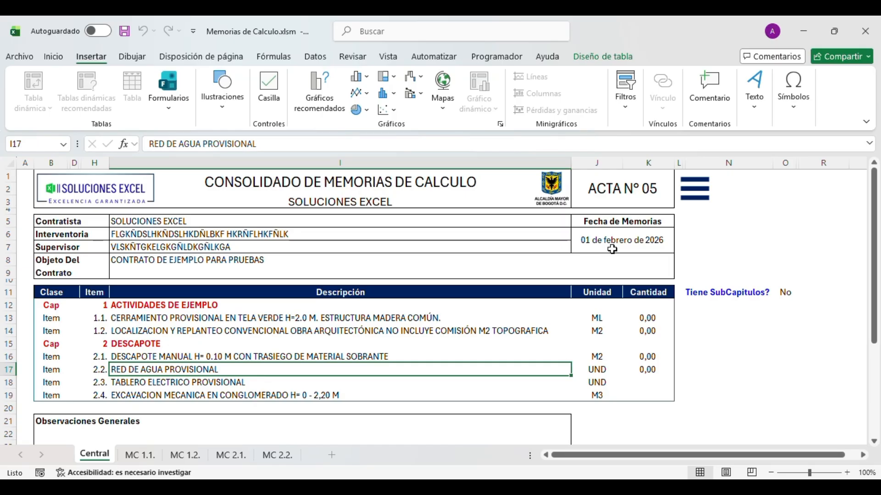
# - Run ELIMINAR TODAS LAS MEMORIAS, confirming with Sí and Aceptar, leaving only Central
pyautogui.click(678, 207)
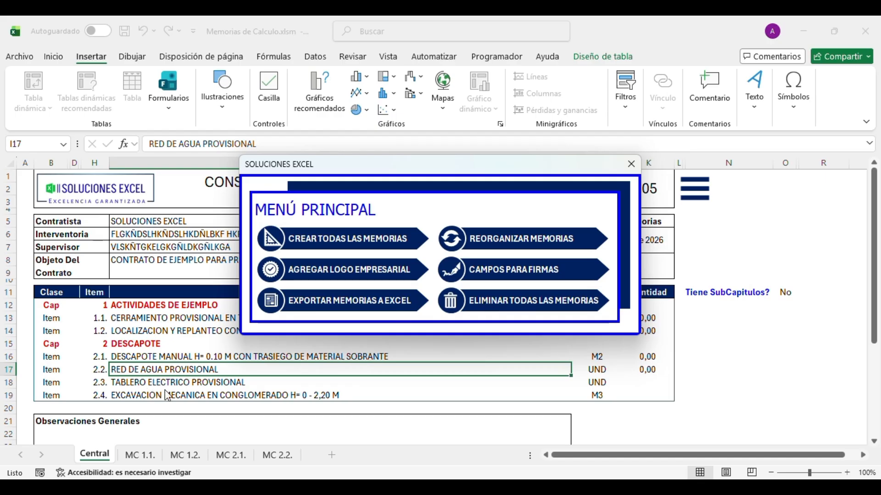
pyautogui.click(489, 305)
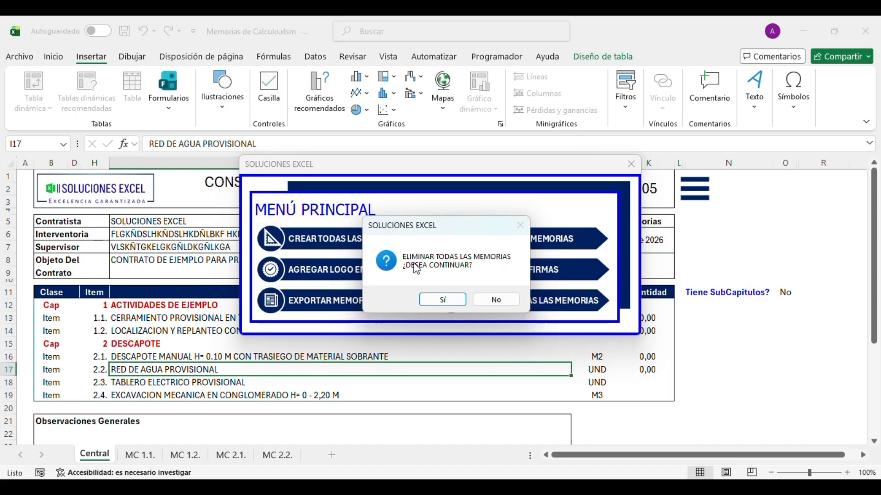
pyautogui.click(443, 301)
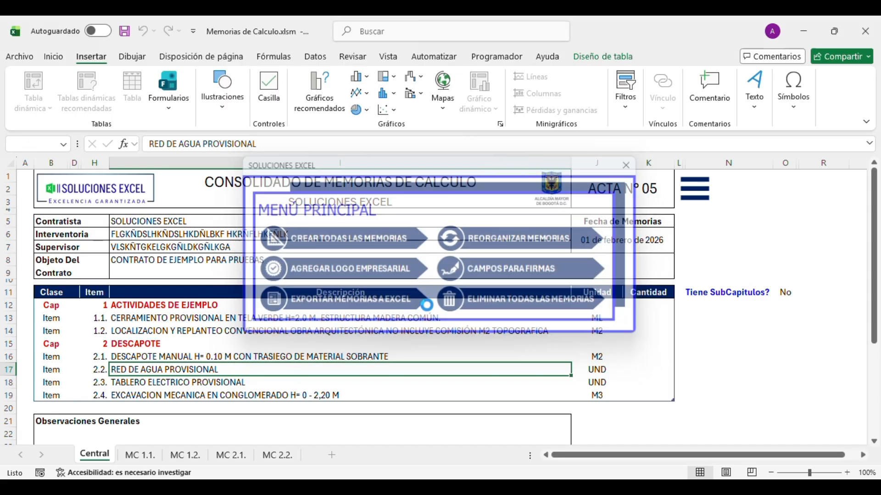
pyautogui.click(465, 301)
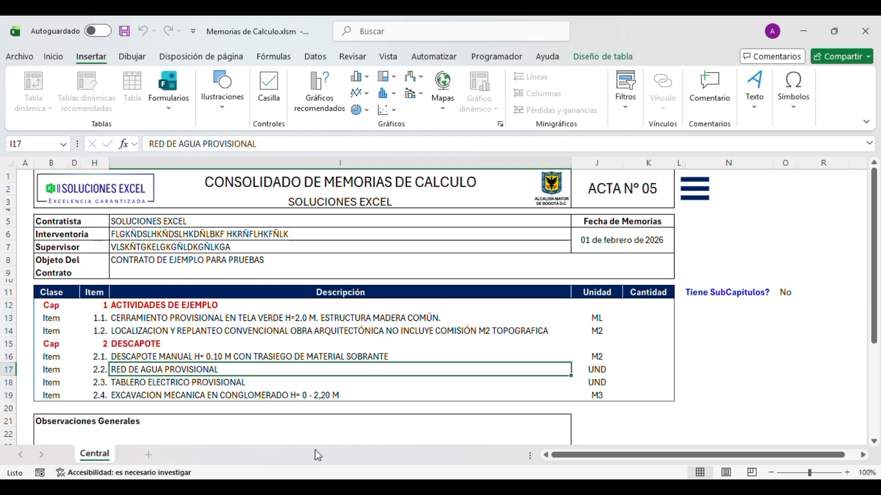
# - Run CREAR TODAS LAS MEMORIAS and confirm Sí to build sheets MC 1.1. through MC 2.4
pyautogui.click(690, 204)
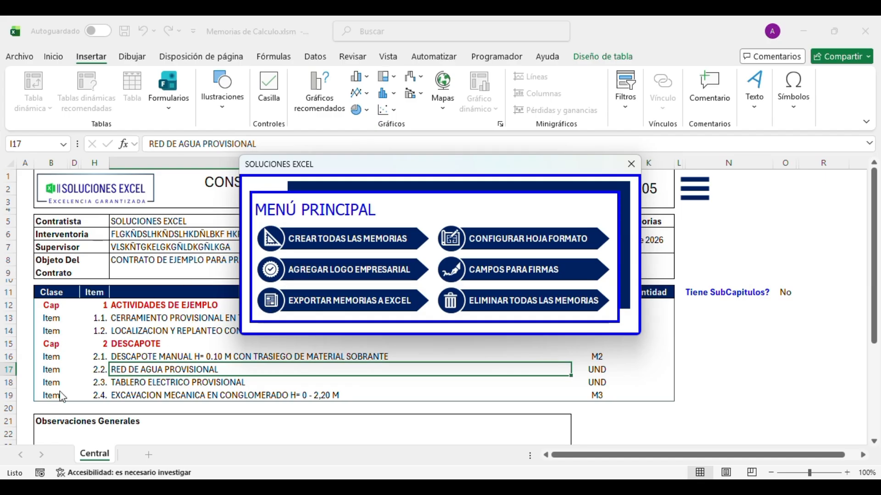
pyautogui.click(320, 248)
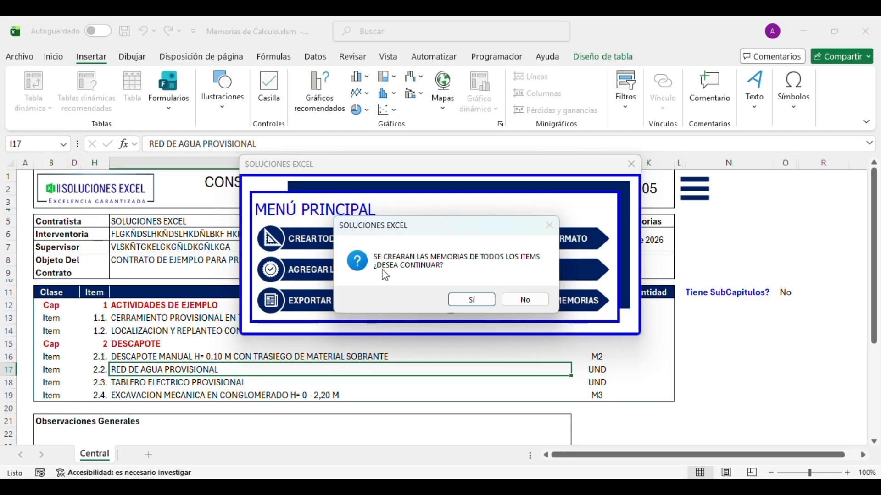
pyautogui.click(468, 301)
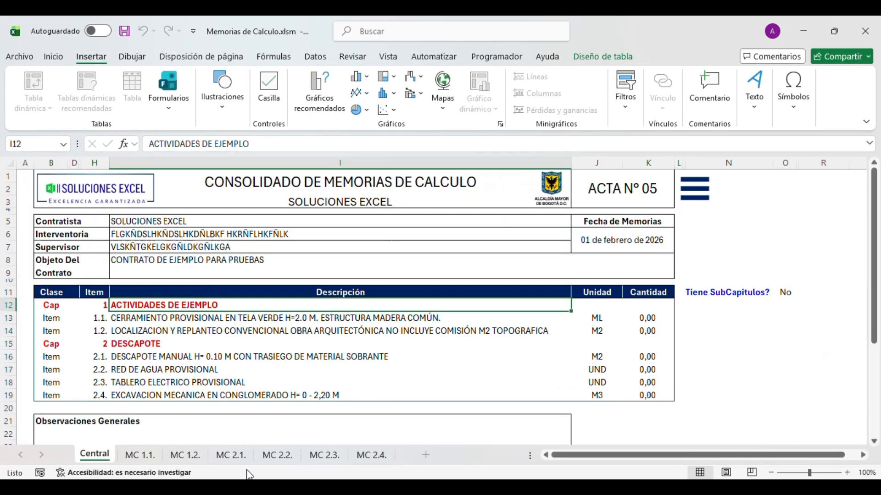
pyautogui.click(140, 456)
pyautogui.click(185, 456)
pyautogui.click(230, 455)
pyautogui.click(277, 456)
pyautogui.click(324, 455)
pyautogui.click(371, 455)
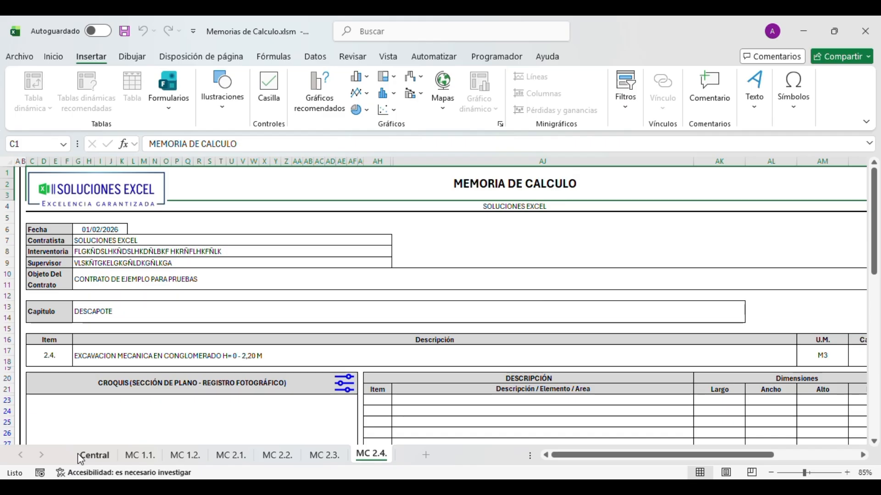
pyautogui.click(91, 457)
pyautogui.click(210, 369)
pyautogui.click(209, 330)
pyautogui.click(206, 315)
pyautogui.click(179, 344)
pyautogui.click(112, 318)
pyautogui.click(111, 331)
pyautogui.click(112, 344)
pyautogui.click(112, 357)
pyautogui.click(112, 369)
pyautogui.click(96, 394)
pyautogui.click(87, 383)
pyautogui.click(82, 359)
pyautogui.click(74, 341)
pyautogui.click(72, 317)
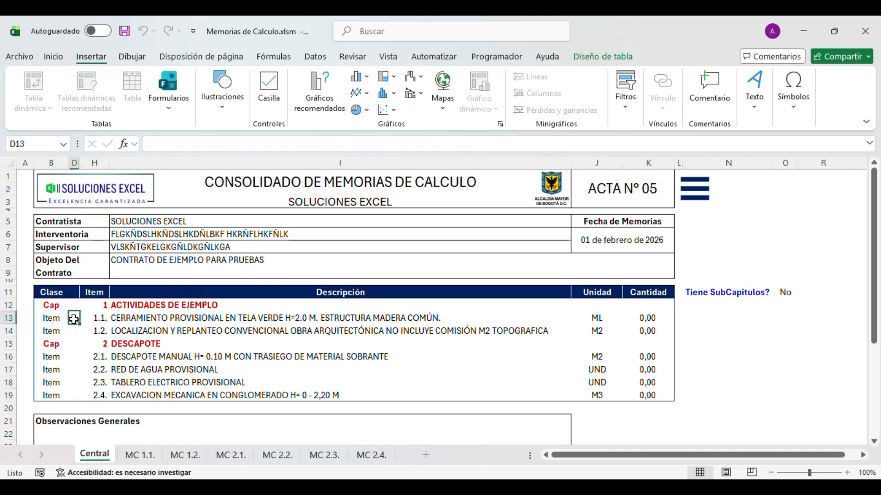
# - Delete all memory sheets again with ELIMINAR TODAS LAS MEMORIAS, confirming Sí and Aceptar
pyautogui.click(74, 333)
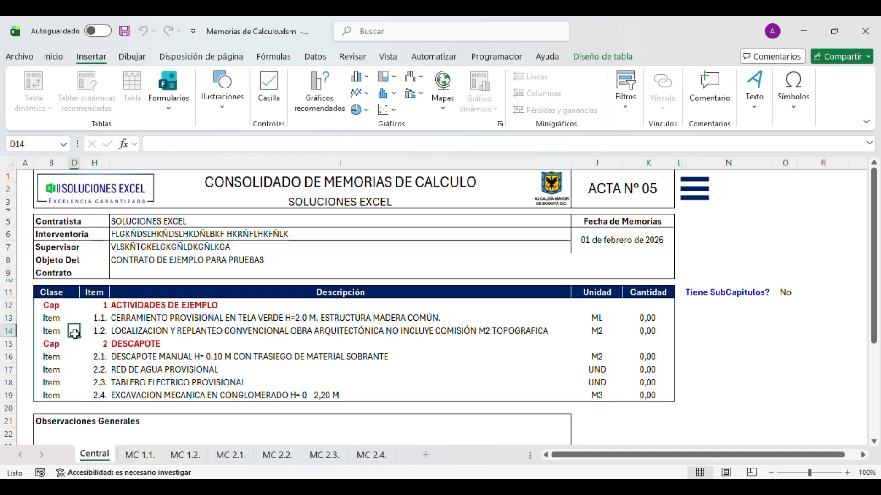
pyautogui.click(78, 361)
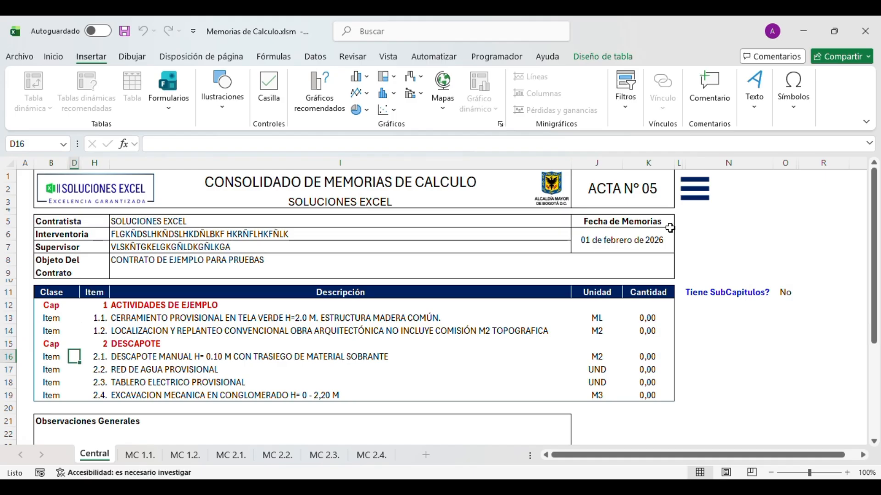
pyautogui.click(685, 198)
pyautogui.click(486, 297)
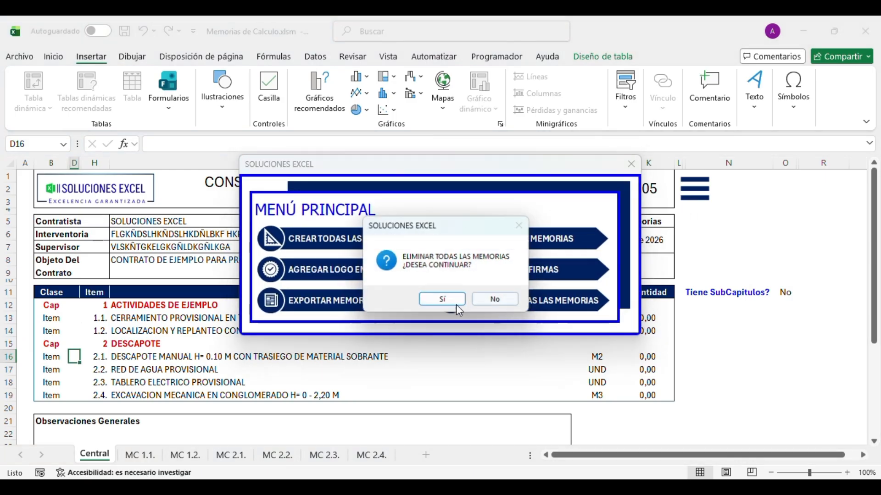
pyautogui.click(435, 300)
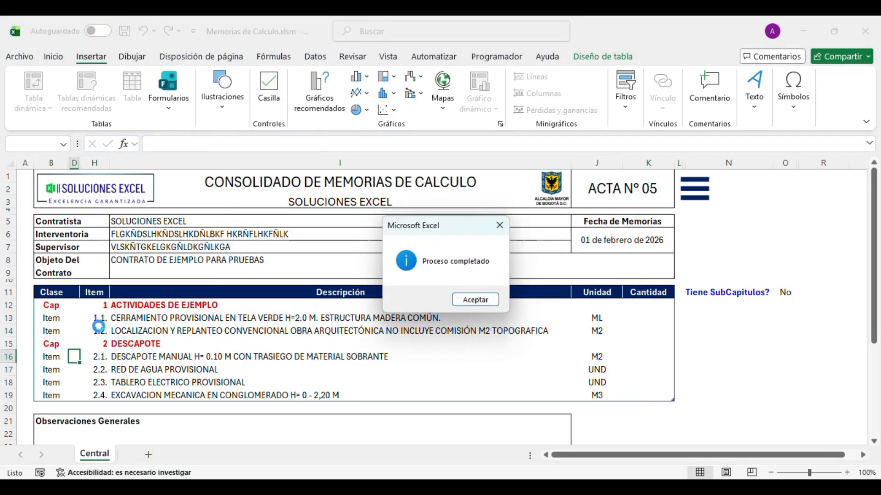
pyautogui.click(489, 302)
# - Tick items 1.1., 1.2. and 2.3. in the marker column for new memorias
pyautogui.click(77, 318)
pyautogui.click(73, 331)
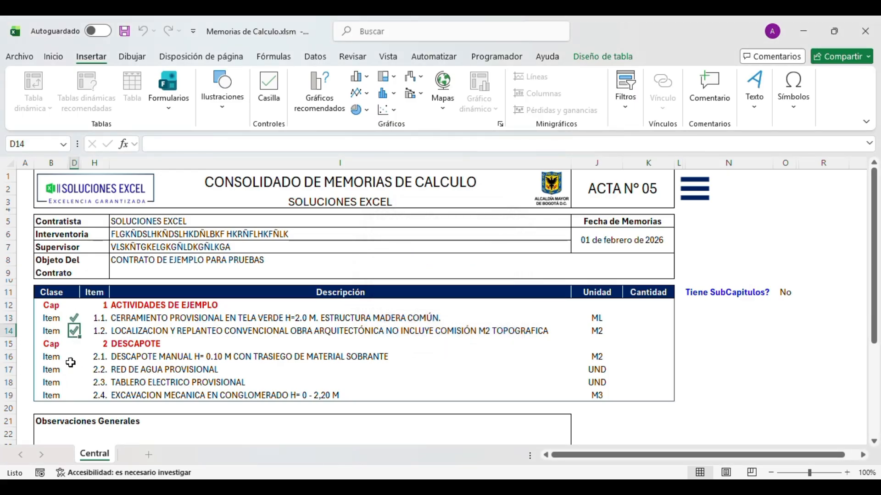
pyautogui.click(75, 383)
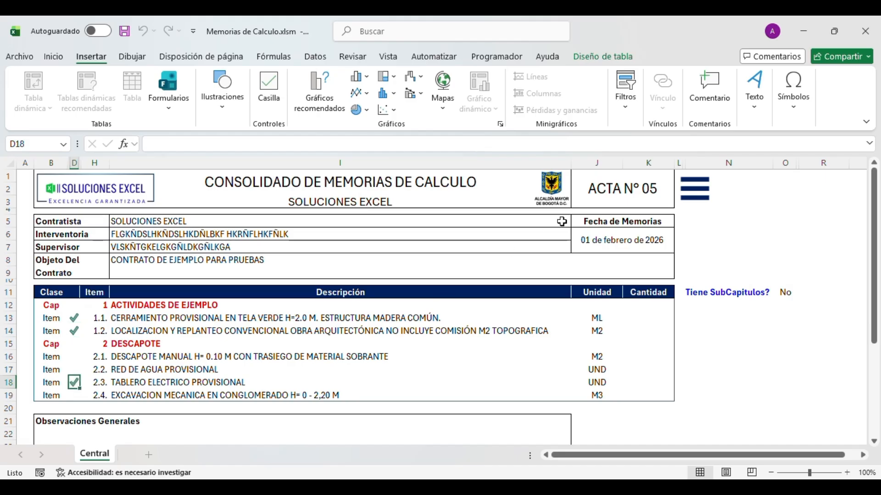
pyautogui.click(709, 200)
# - Confirm Sí to create memory sheets only for the ticked items, then view MC 1.1
pyautogui.click(369, 236)
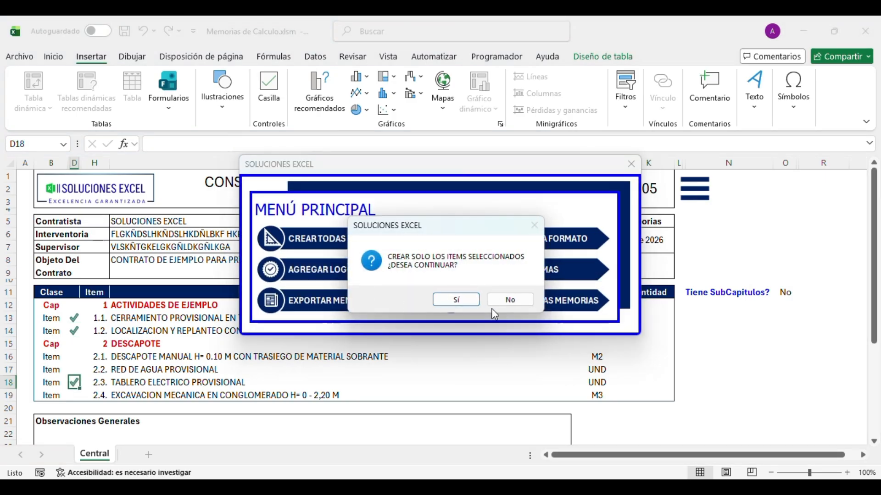
pyautogui.click(479, 299)
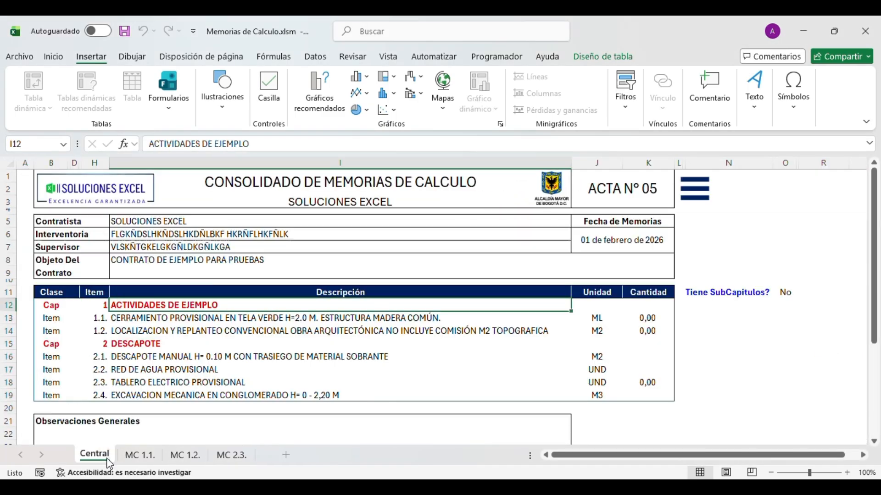
pyautogui.click(708, 193)
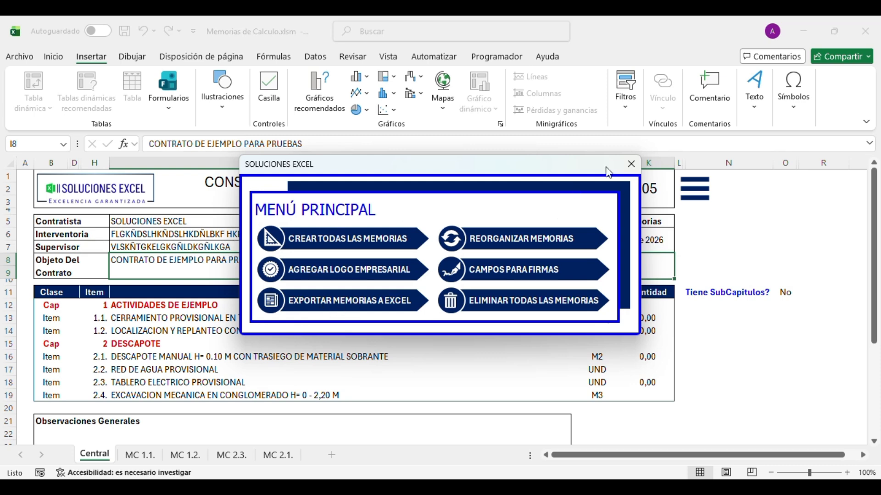
pyautogui.click(632, 164)
pyautogui.click(295, 317)
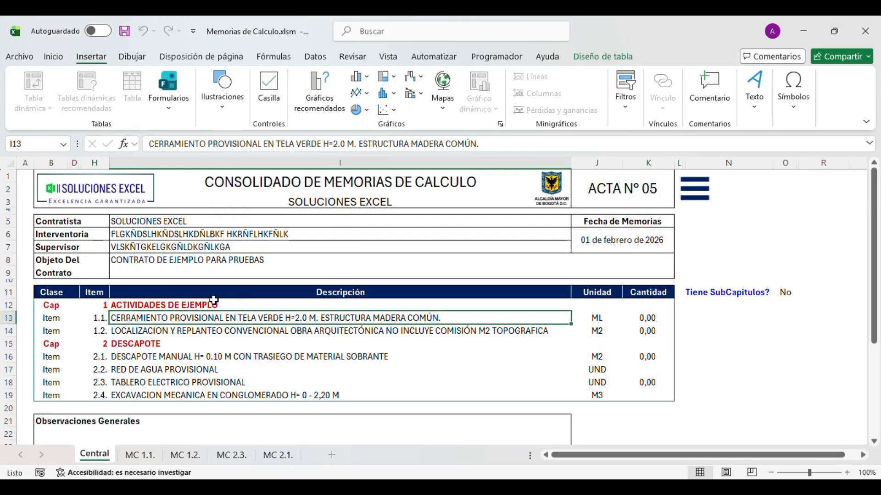
pyautogui.click(230, 262)
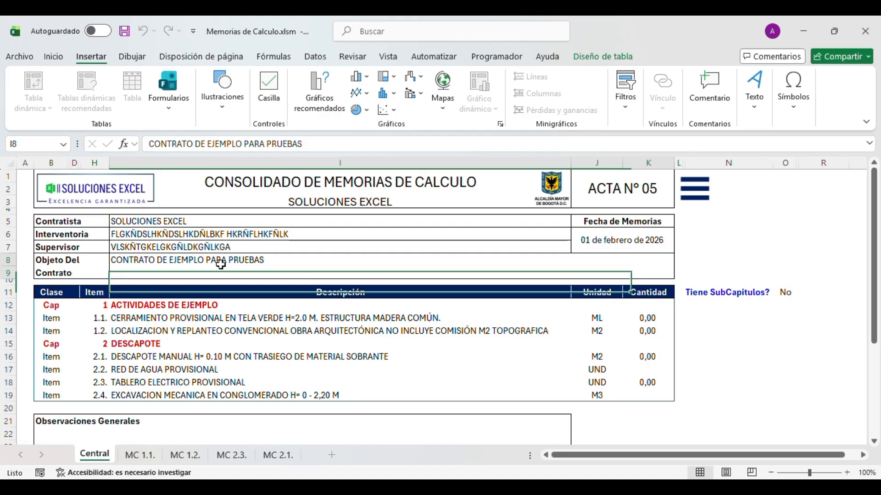
pyautogui.click(139, 462)
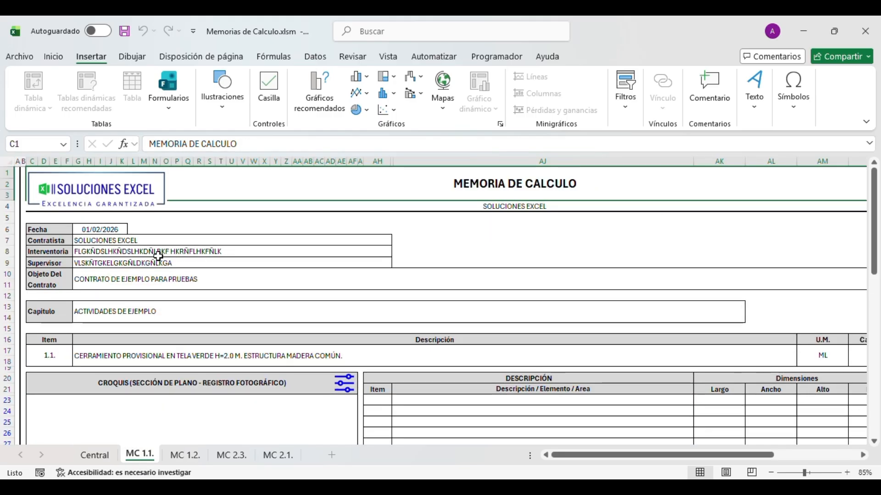
pyautogui.click(97, 242)
pyautogui.click(92, 253)
pyautogui.click(97, 264)
pyautogui.click(95, 280)
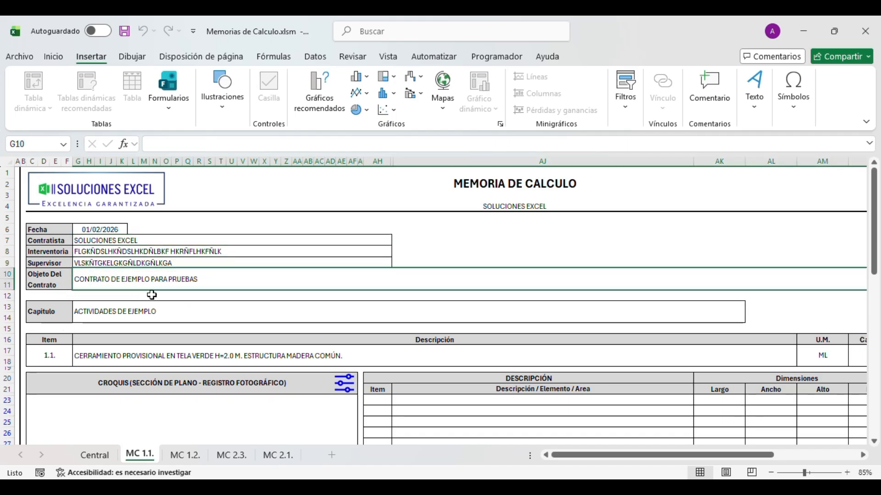
pyautogui.click(137, 316)
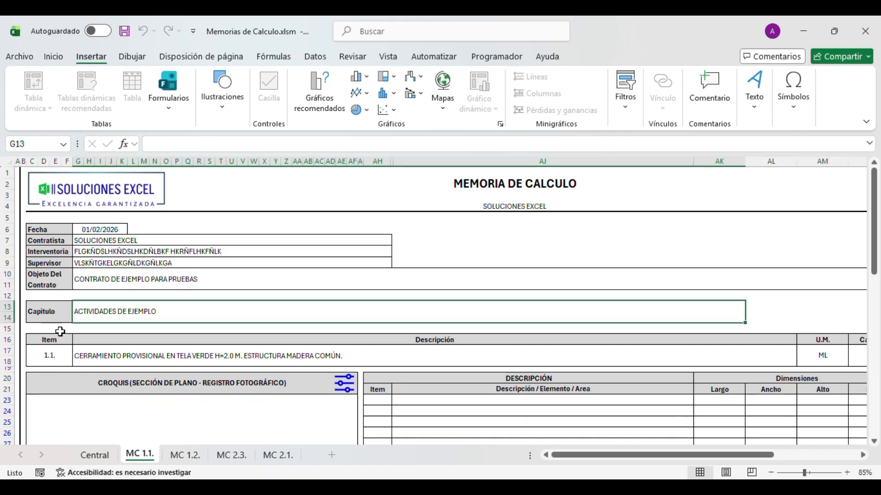
pyautogui.click(55, 349)
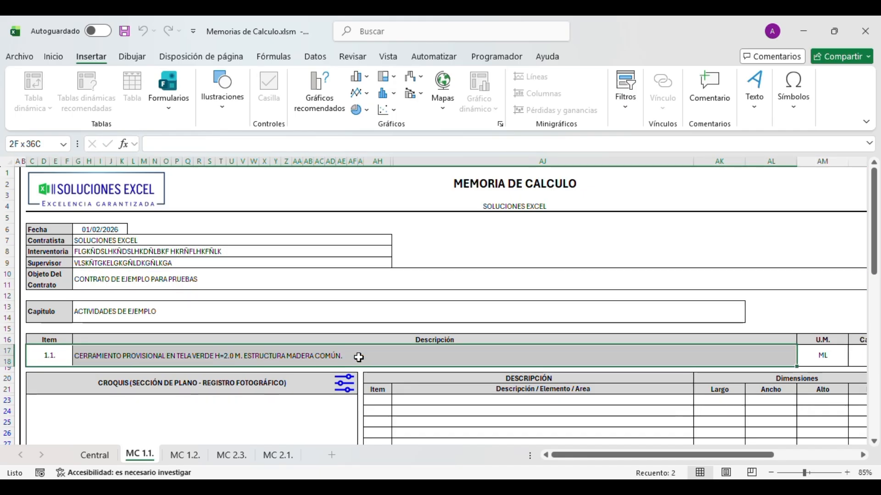
pyautogui.click(821, 356)
pyautogui.moveTo(602, 458); pyautogui.dragTo(769, 430)
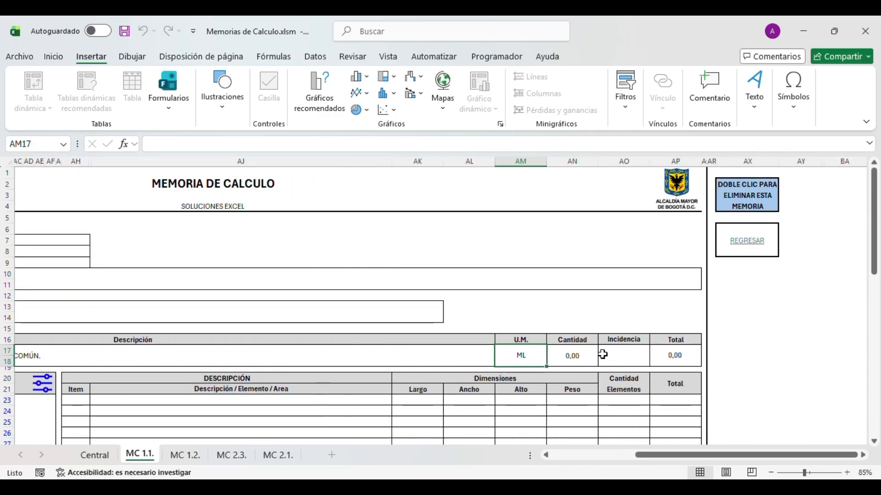
pyautogui.click(570, 355)
pyautogui.click(622, 339)
pyautogui.click(671, 356)
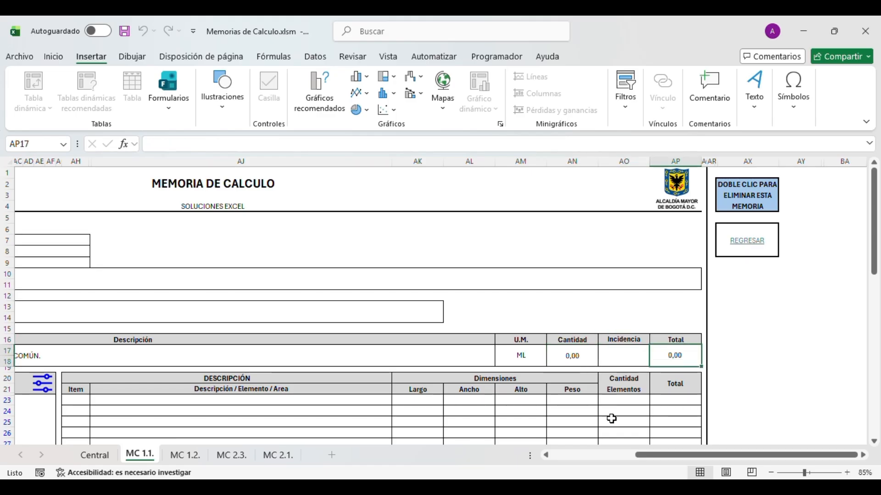
pyautogui.moveTo(658, 456); pyautogui.dragTo(574, 456)
pyautogui.scroll(-4, 495, 388)
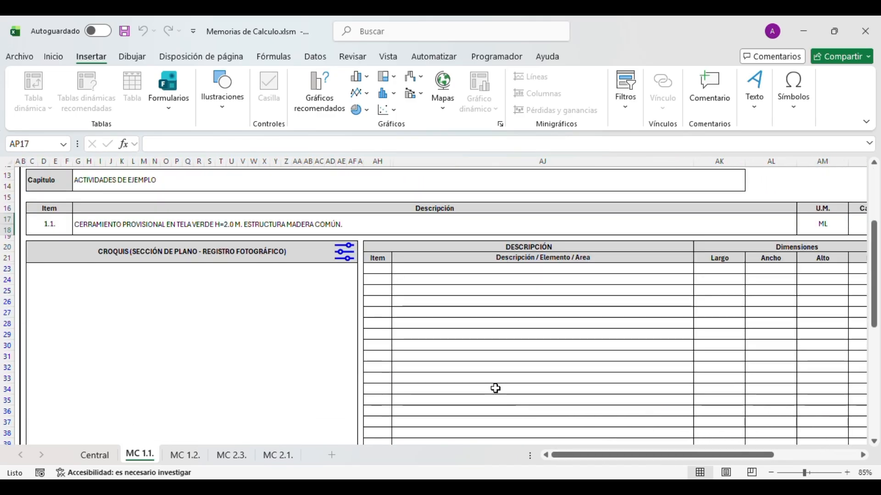
pyautogui.click(494, 271)
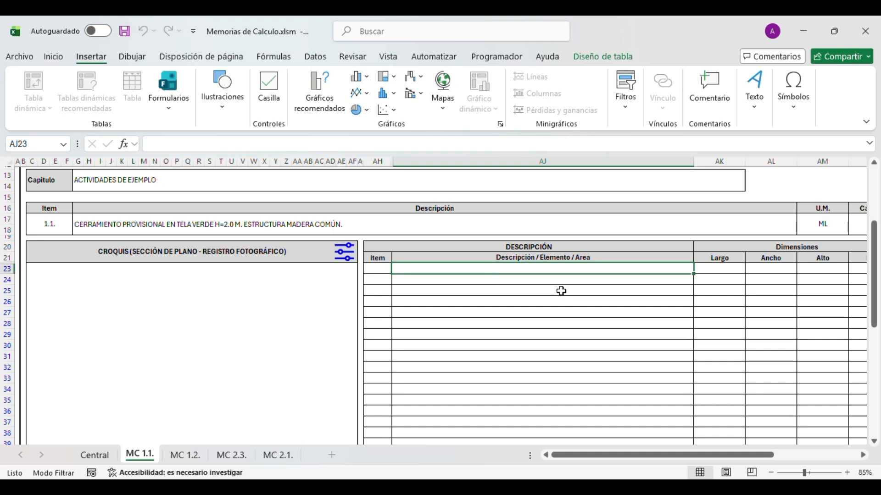
# - Type four placeholder descriptions into rows 23 to 26 of MC 1.1
pyautogui.write('dlfkslgkslbgvkxñlkdñlgked')
pyautogui.press('Return')
pyautogui.write('sdfgdsgdagdghe')
pyautogui.press('Return')
pyautogui.write('gdgewyreyuerh')
pyautogui.press('Return')
pyautogui.write('hrhrurur')
pyautogui.press('Return')
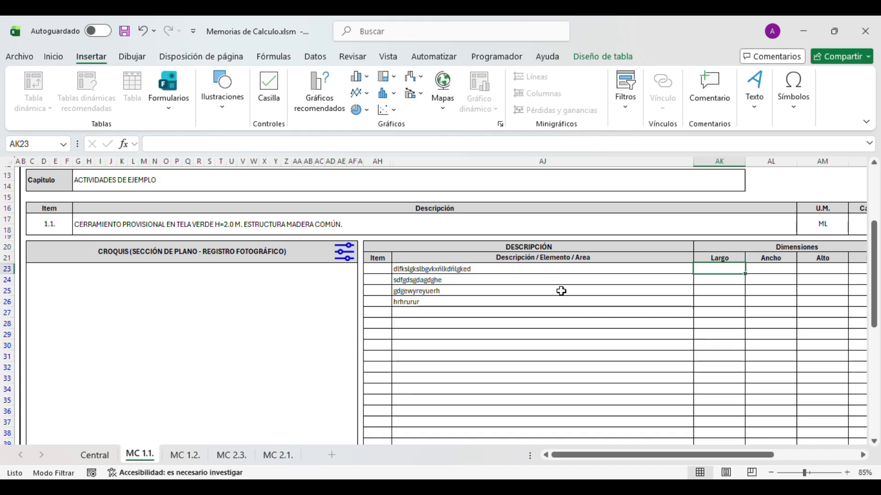
# - Set row 23's Largo to 3,00, clearing the trial Ancho 2 and Alto 1,5
pyautogui.press('Right')
pyautogui.press('Right')
pyautogui.press('Right')
pyautogui.press('Right')
pyautogui.press('Right')
pyautogui.press('Left')
pyautogui.press('Left')
pyautogui.press('Left')
pyautogui.press('Left')
pyautogui.press('Left')
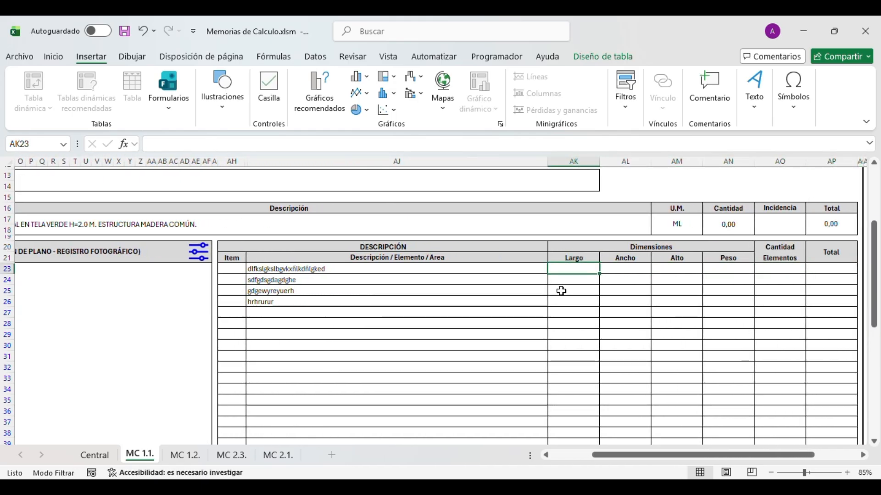
pyautogui.write('3')
pyautogui.press('Tab')
pyautogui.write('2')
pyautogui.press('Tab')
pyautogui.write('1,5')
pyautogui.press('Return')
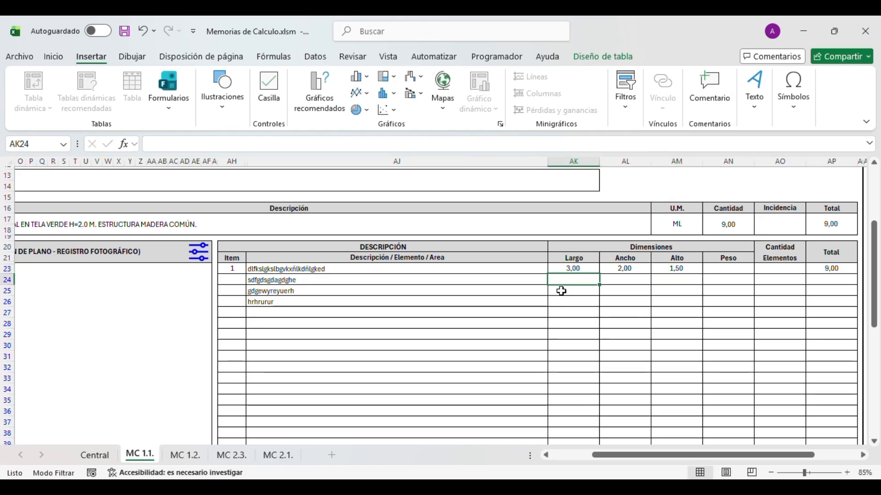
pyautogui.hotkey('shift', 'Right')
pyautogui.press('Delete')
pyautogui.press('Down')
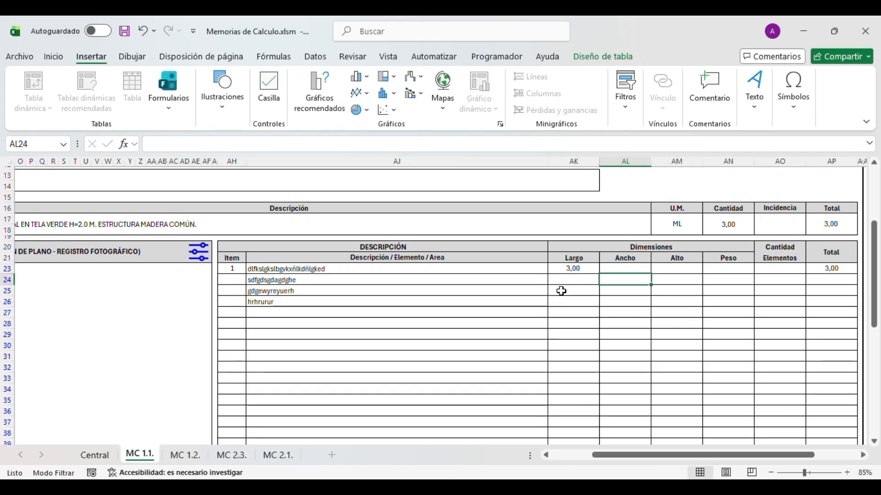
pyautogui.press('Left')
# - Enter Largo 5,00, 2,50 and 0,25 for rows 24–26, then view Central's 10,75 total
pyautogui.write('5')
pyautogui.press('Return')
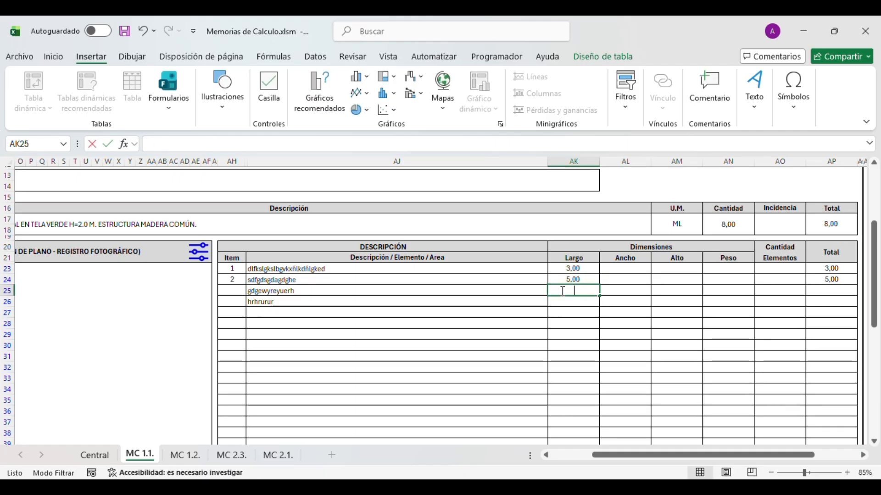
pyautogui.write('2,5')
pyautogui.press('Return')
pyautogui.press('Up')
pyautogui.write('2,5')
pyautogui.press('Return')
pyautogui.write('0,25')
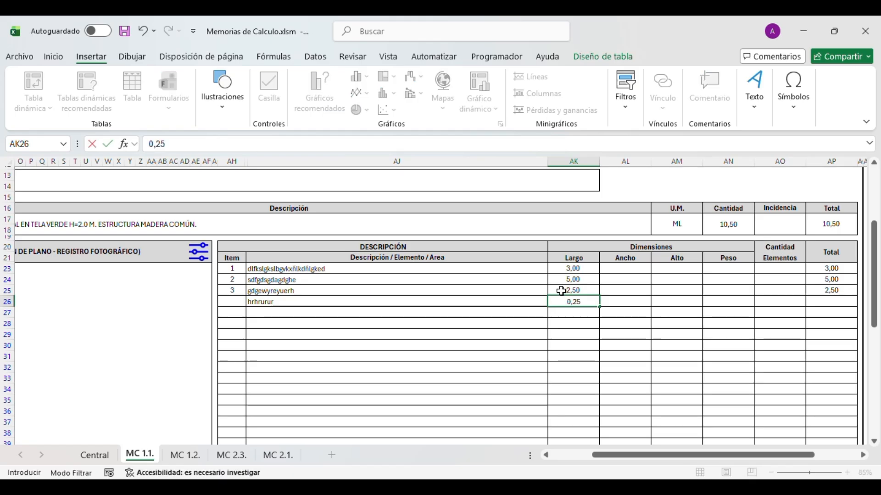
pyautogui.press('Right')
pyautogui.press('Right')
pyautogui.press('Right')
pyautogui.press('Right')
pyautogui.press('Up')
pyautogui.press('Left')
pyautogui.press('Up')
pyautogui.press('Left')
pyautogui.press('Up')
pyautogui.press('Left')
pyautogui.press('Up')
pyautogui.press('Left')
pyautogui.press('Right')
pyautogui.press('Down')
pyautogui.press('Right')
pyautogui.press('Up')
pyautogui.press('Left')
pyautogui.press('Up')
pyautogui.press('Up')
pyautogui.press('Up')
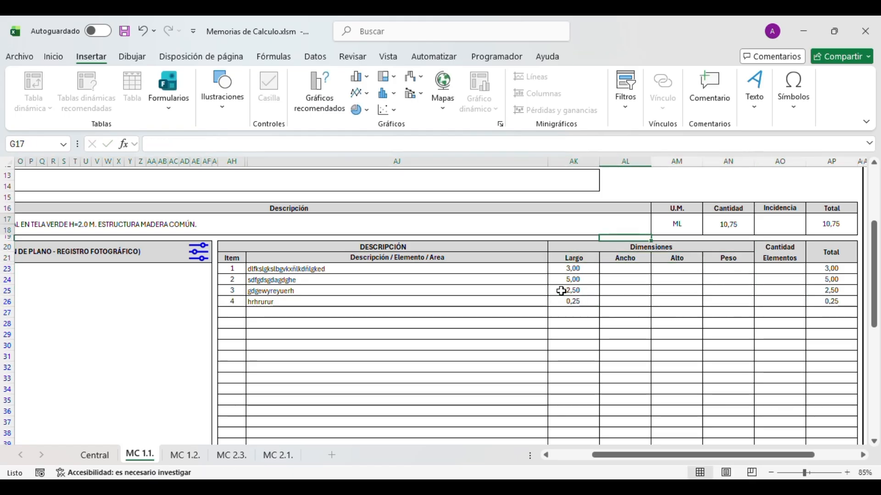
pyautogui.press('Right')
pyautogui.hotkey('ctrl', 'pageup')
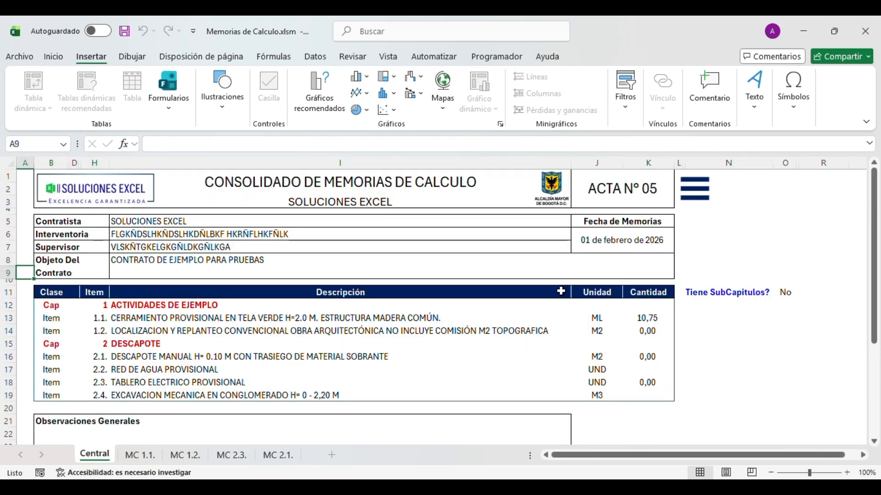
# - Change item 1.1's unit in Central's J13 from ML to M3
pyautogui.press('Right')
pyautogui.press('Right')
pyautogui.press('Down')
pyautogui.press('Right')
pyautogui.press('Right')
pyautogui.press('Right')
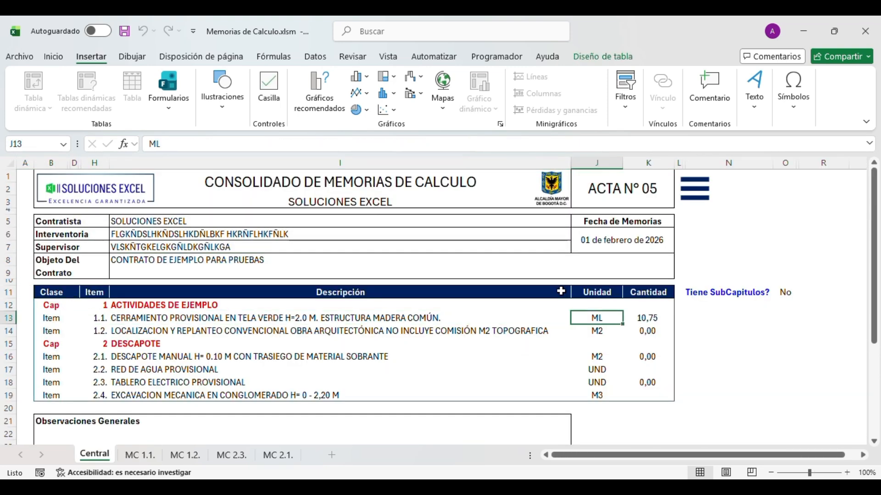
pyautogui.write('M3')
pyautogui.press('Return')
pyautogui.press('Up')
# - Return to MC 1.1. and check its header now shows M3 with the 10,75 total
pyautogui.hotkey('ctrl', 'pagedown')
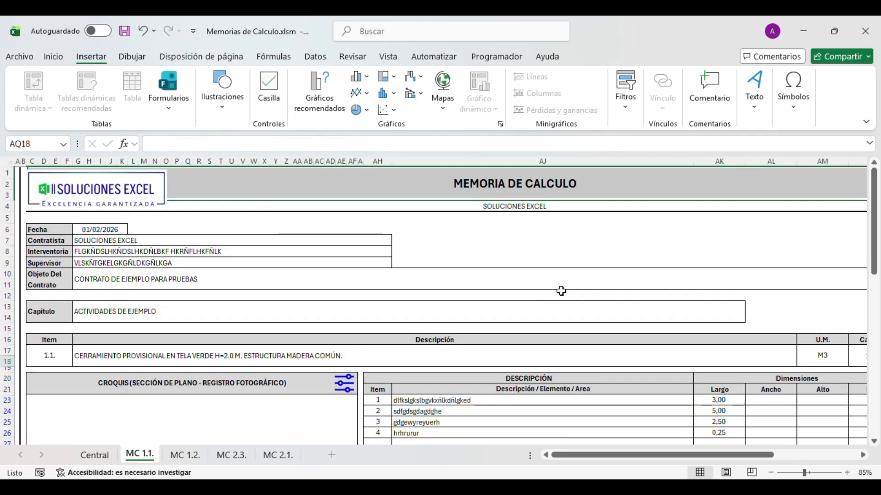
pyautogui.press('Down')
pyautogui.press('Down')
pyautogui.press('Left')
pyautogui.press('Up')
pyautogui.press('Left')
pyautogui.press('Left')
pyautogui.press('Left')
pyautogui.press('Up')
pyautogui.press('Down')
pyautogui.press('Down')
pyautogui.press('Down')
pyautogui.press('Down')
pyautogui.press('Down')
pyautogui.press('Down')
pyautogui.press('Down')
pyautogui.press('Down')
pyautogui.press('Down')
pyautogui.press('Down')
pyautogui.press('Down')
pyautogui.press('Down')
pyautogui.press('Down')
pyautogui.press('Down')
pyautogui.press('Down')
pyautogui.press('Down')
pyautogui.press('Left')
pyautogui.hotkey('ctrl', 'Up')
pyautogui.press('Down')
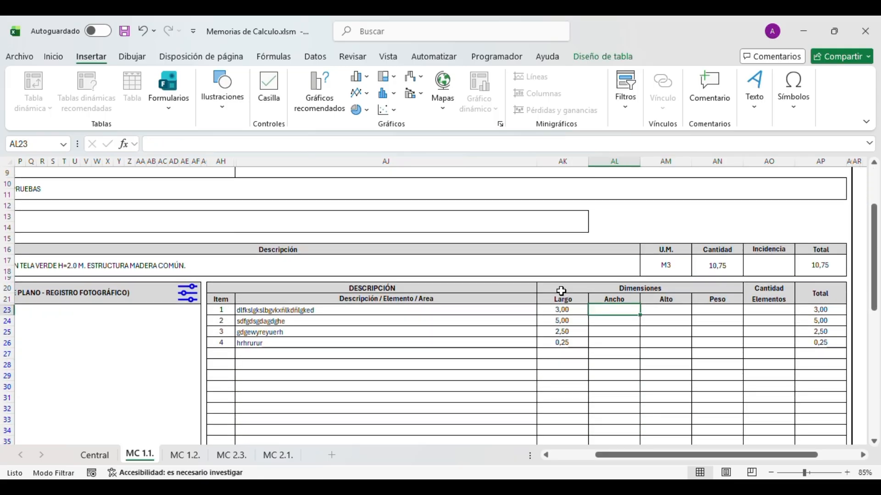
# - Enter Ancho 2 and Alto 0,25 in row 23 and check its total of 1,50
pyautogui.write('2')
pyautogui.press('Tab')
pyautogui.write('0,25')
pyautogui.press('Tab')
pyautogui.press('Left')
pyautogui.press('Left')
pyautogui.press('Right')
pyautogui.press('Right')
pyautogui.press('Right')
pyautogui.press('Right')
pyautogui.press('Left')
pyautogui.press('Left')
pyautogui.press('Left')
pyautogui.press('Left')
pyautogui.press('Right')
pyautogui.press('Right')
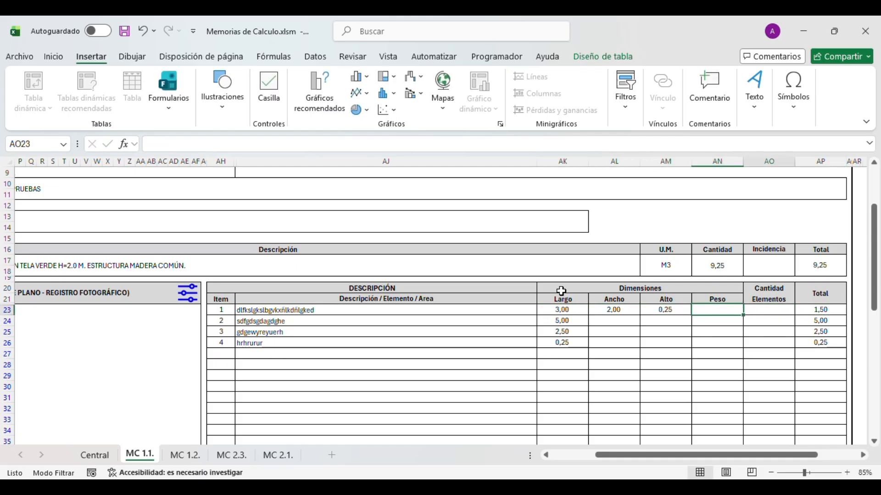
pyautogui.press('Right')
pyautogui.write('5')
pyautogui.press('Return')
pyautogui.press('Up')
pyautogui.press('Left')
pyautogui.press('Left')
# - Enter Ancho/Alto 1/0,15 for row 24 and 5/2 for row 25
pyautogui.press('Right')
pyautogui.press('Right')
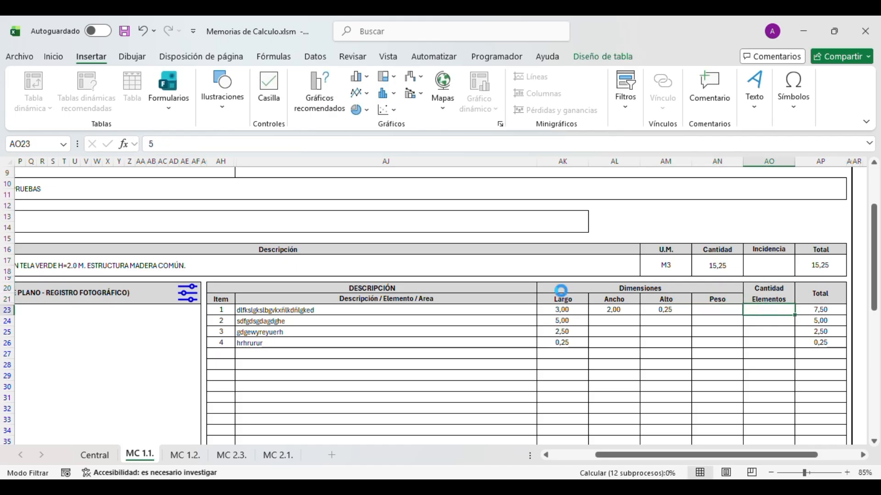
pyautogui.press('Down')
pyautogui.press('Left')
pyautogui.press('Left')
pyautogui.press('Left')
pyautogui.press('Up')
pyautogui.press('Down')
pyautogui.press('BackSpace')
pyautogui.write('1')
pyautogui.press('Right')
pyautogui.write('0,15')
pyautogui.press('Return')
pyautogui.write('5')
pyautogui.press('Right')
pyautogui.press('BackSpace')
pyautogui.write('0,')
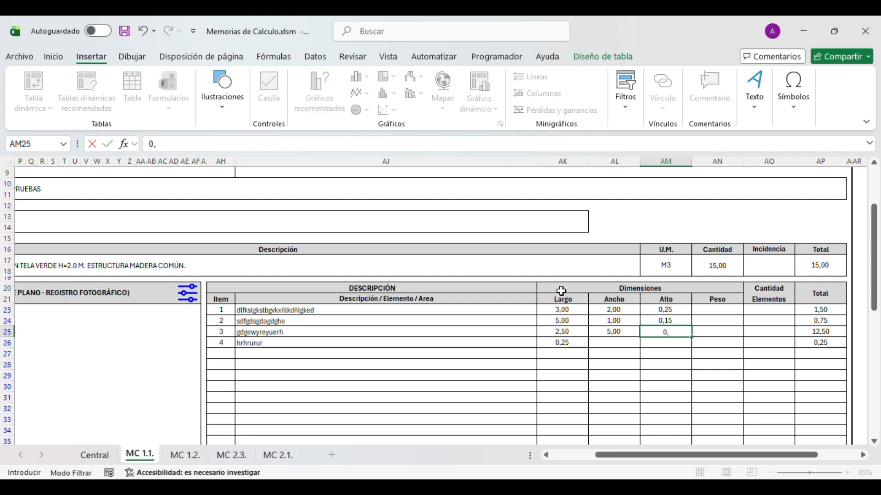
pyautogui.press('BackSpace')
pyautogui.press('BackSpace')
pyautogui.write('2')
pyautogui.press('Return')
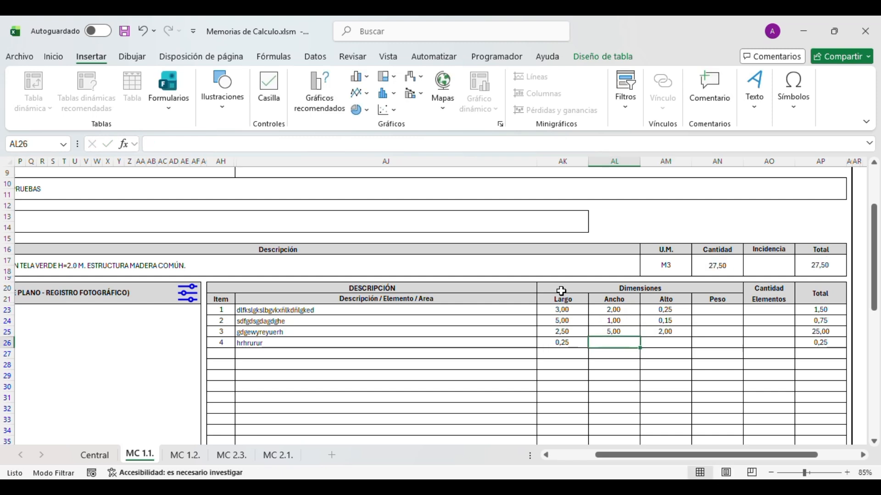
# - Enter Ancho 6 and Alto 8 for row 26, bringing the quantity to 39,25 M3
pyautogui.write('6')
pyautogui.press('Right')
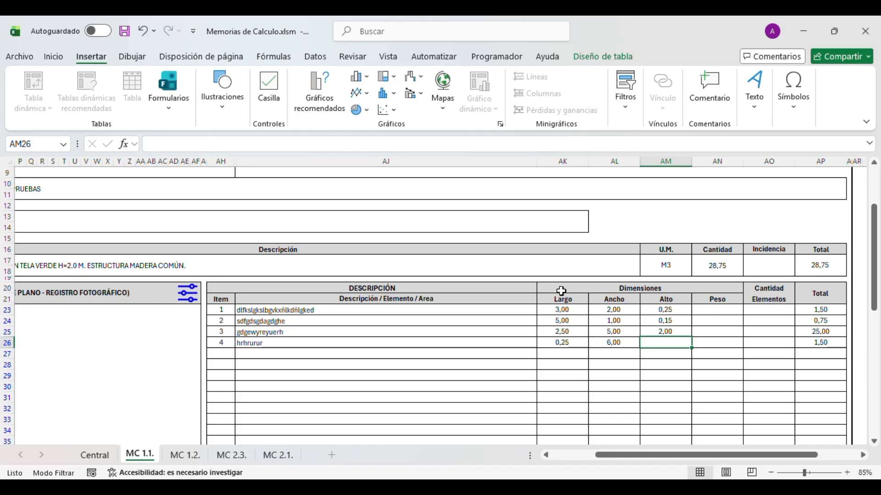
pyautogui.write('8')
pyautogui.press('Return')
pyautogui.press('Down')
pyautogui.press('Left')
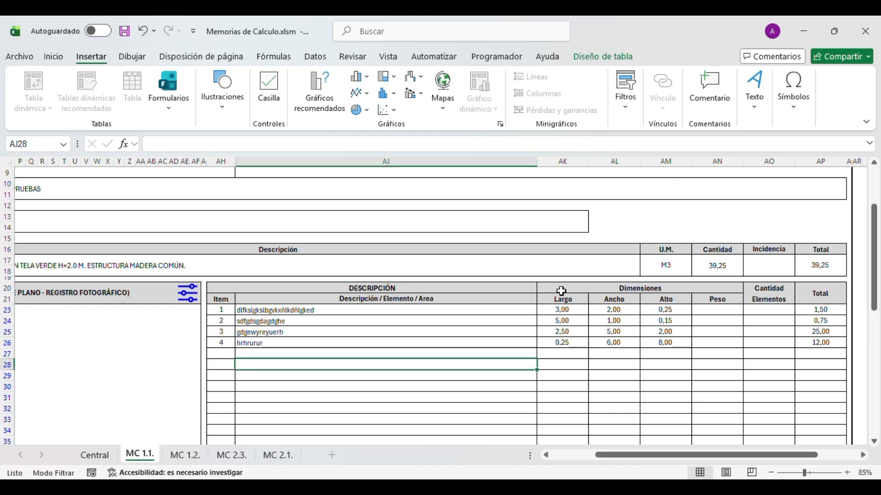
pyautogui.press('Left')
pyautogui.press('Left')
pyautogui.press('Down')
# - Select the first empty Descripción row, AJ28, below the entered lines
pyautogui.scroll(-4, 310, 302)
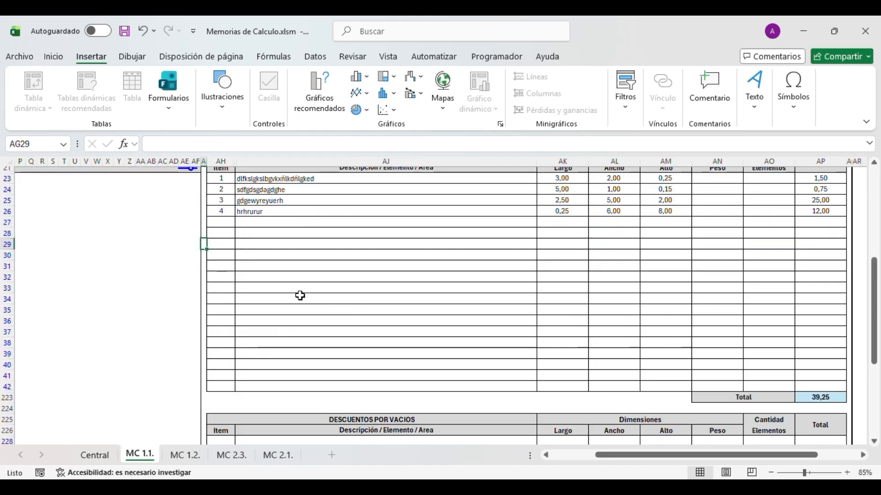
pyautogui.moveTo(298, 183); pyautogui.dragTo(288, 389)
pyautogui.click(294, 332)
pyautogui.click(297, 275)
pyautogui.click(295, 246)
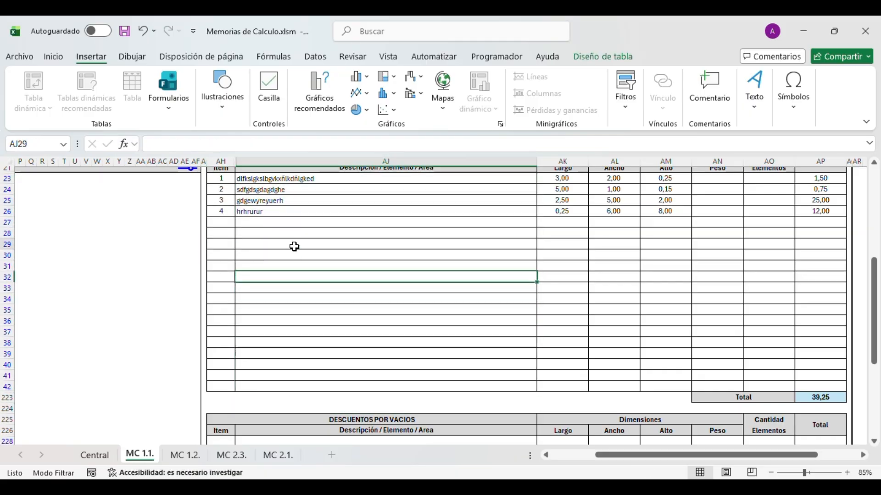
pyautogui.click(283, 234)
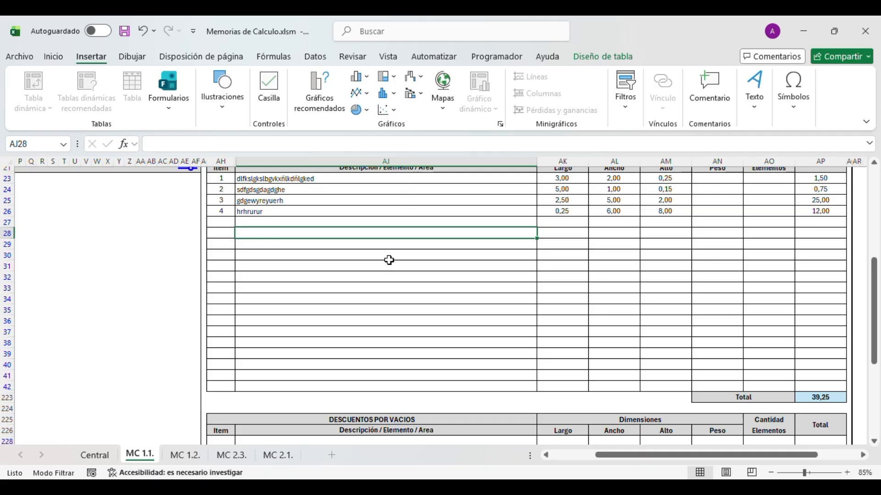
# - Open Opciones de Lineas from the settings icon beside CROQUIS and set how many lines to add
pyautogui.scroll(1, 389, 260)
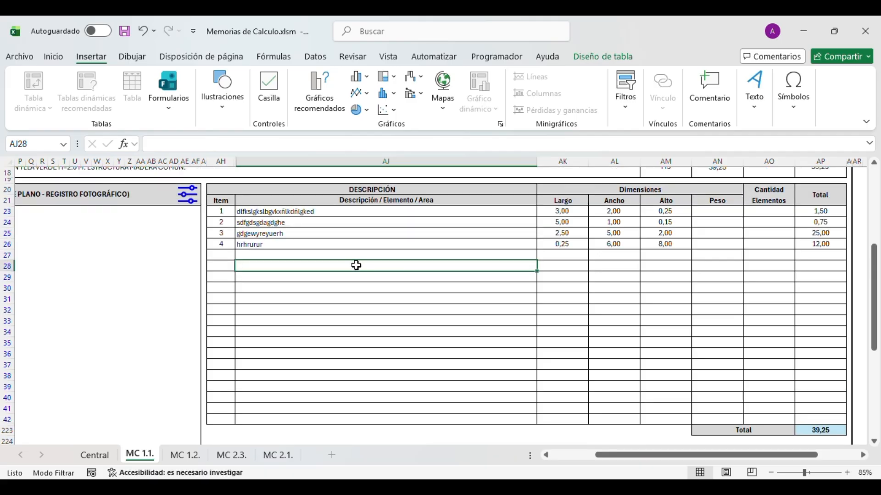
pyautogui.click(188, 195)
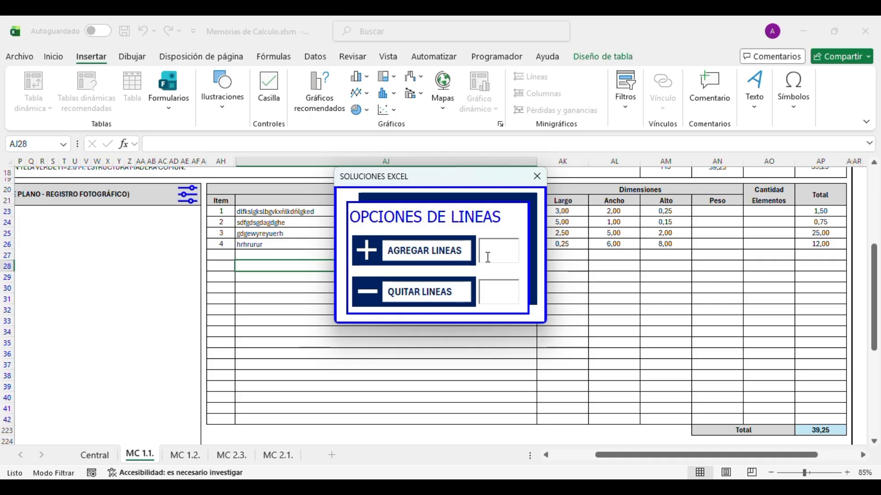
pyautogui.click(500, 250)
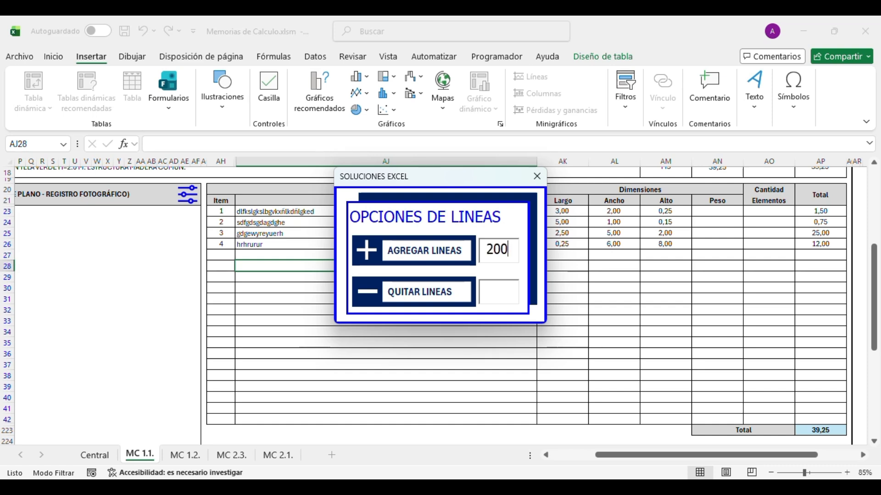
# - Add 200 lines to the item table and select down to its new end
pyautogui.click(409, 262)
pyautogui.moveTo(305, 211); pyautogui.dragTo(333, 369)
pyautogui.scroll(-3, 334, 371)
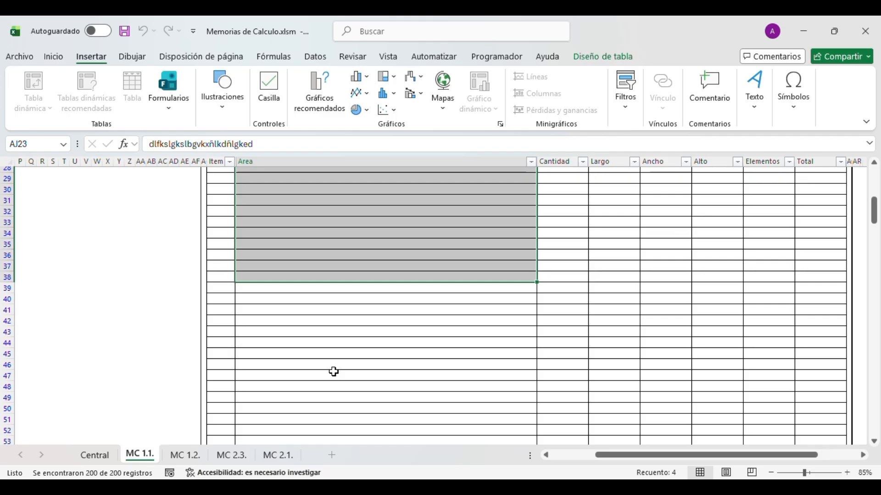
pyautogui.hotkey('ctrl', 'shift', 'Down')
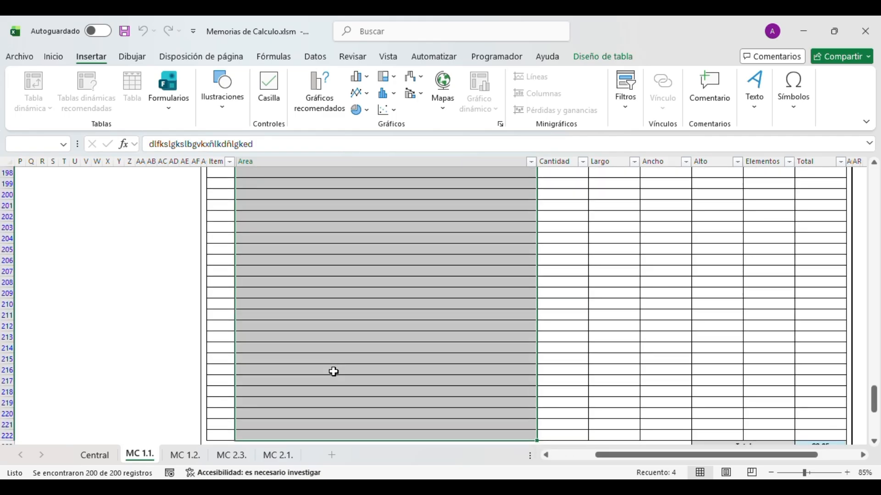
# - Return to the first empty description row of the item table
pyautogui.press('Down')
pyautogui.press('Down')
pyautogui.press('Down')
pyautogui.press('Down')
pyautogui.press('Down')
pyautogui.press('Down')
pyautogui.press('Right')
pyautogui.press('Down')
pyautogui.press('Down')
pyautogui.press('Left')
pyautogui.press('Left')
pyautogui.press('Up')
pyautogui.press('Right')
pyautogui.press('Up')
pyautogui.press('Up')
pyautogui.press('Up')
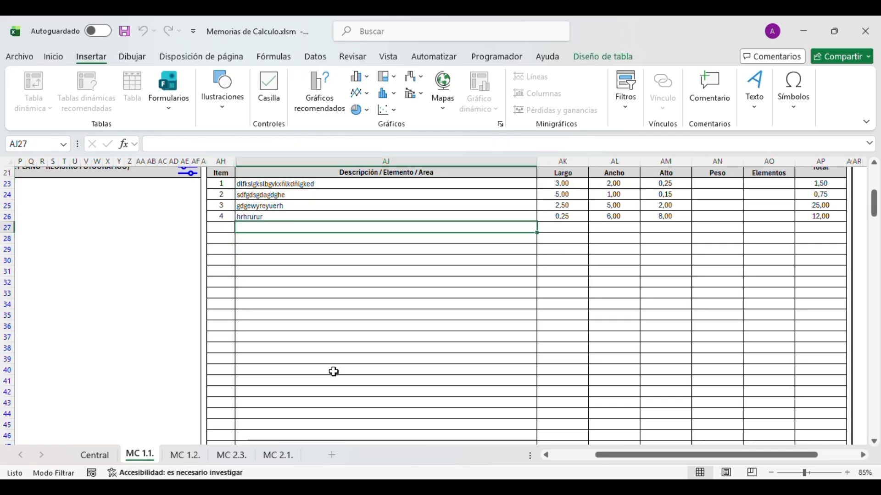
# - Remove 500 surplus blank lines with QUITAR LINEAS
pyautogui.doubleClick(307, 228)
pyautogui.click(494, 299)
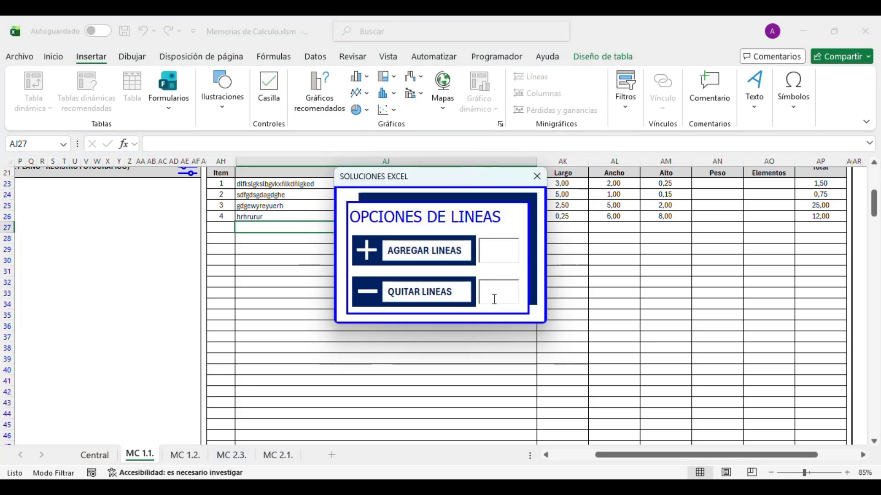
pyautogui.write('500')
pyautogui.click(402, 297)
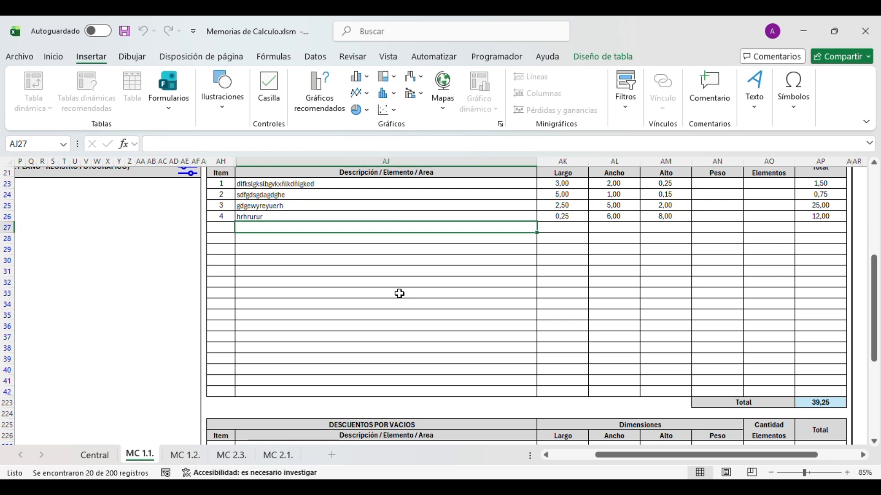
# - Review the item descriptions and the empty DESCUENTOS POR VACIOS block below them
pyautogui.moveTo(351, 184); pyautogui.dragTo(361, 395)
pyautogui.click(327, 338)
pyautogui.click(312, 271)
pyautogui.click(306, 216)
pyautogui.scroll(-4, 368, 326)
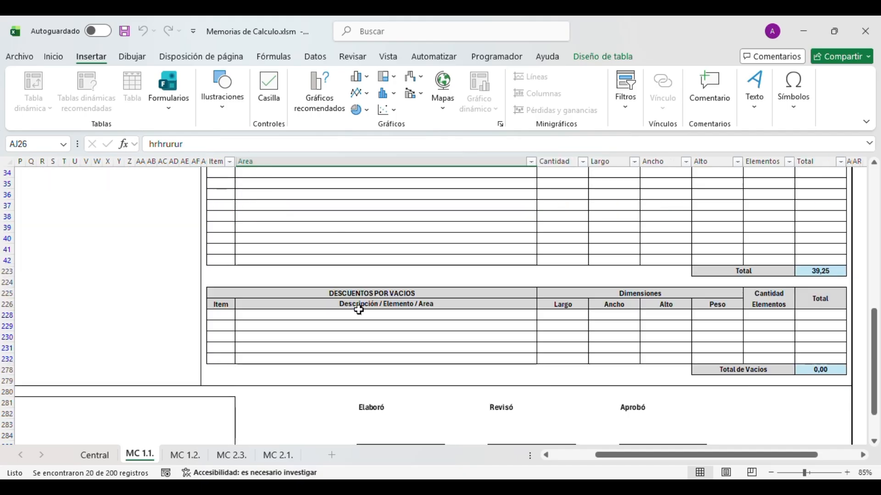
pyautogui.click(347, 292)
pyautogui.moveTo(347, 293); pyautogui.dragTo(813, 364)
pyautogui.click(435, 316)
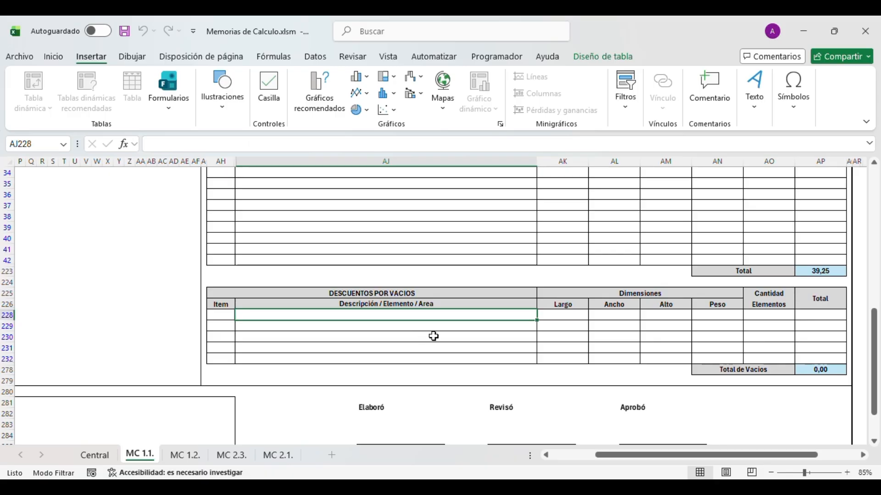
# - Check the item totals, from 1,50 onward, and row 17's Cantidad of 39,25
pyautogui.scroll(2, 738, 334)
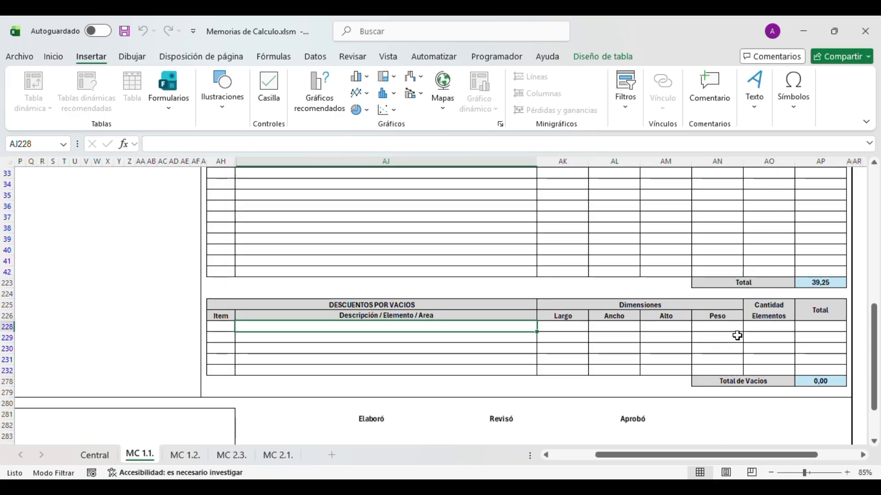
pyautogui.click(803, 338)
pyautogui.scroll(5, 793, 339)
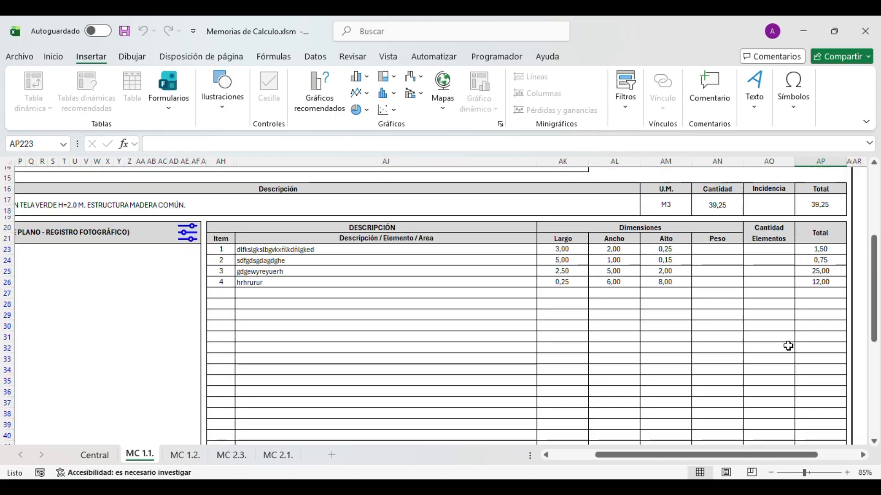
pyautogui.click(808, 251)
pyautogui.moveTo(810, 255); pyautogui.dragTo(814, 286)
pyautogui.scroll(-3, 806, 328)
pyautogui.scroll(6, 780, 296)
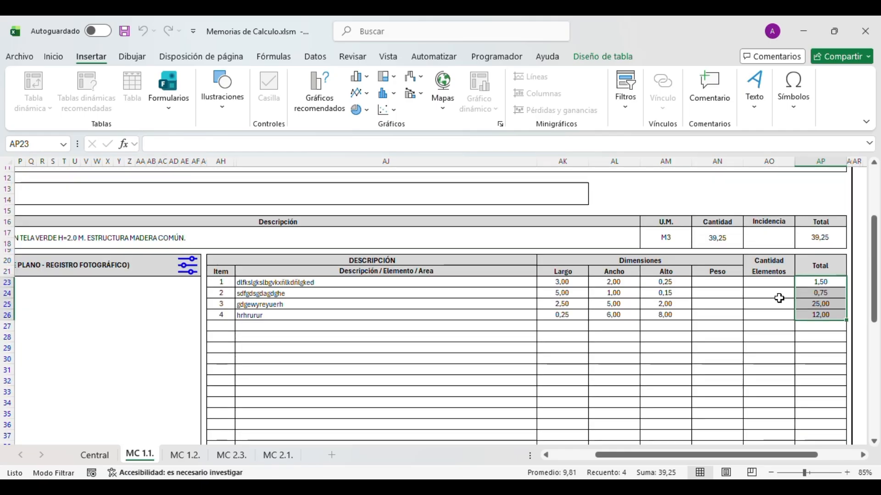
pyautogui.click(716, 239)
pyautogui.scroll(-8, 753, 328)
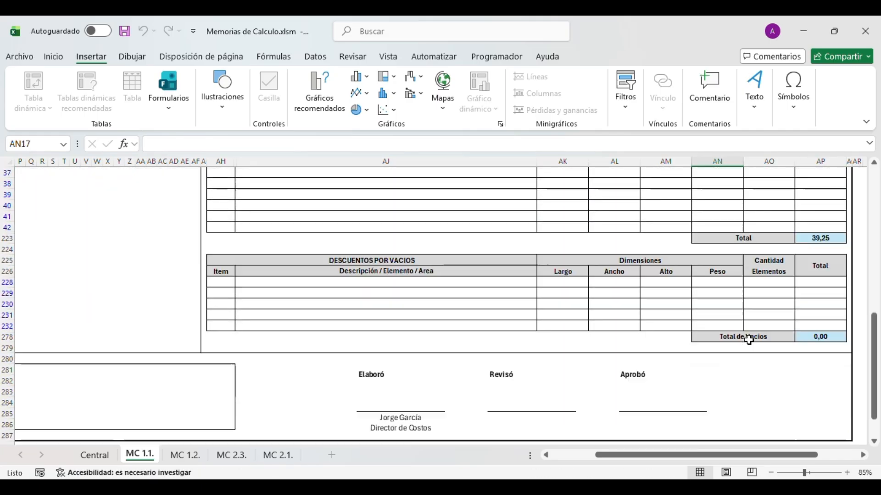
# - Enter a Puertas deduction with Largo 0,25 and Ancho 5,00
pyautogui.click(403, 281)
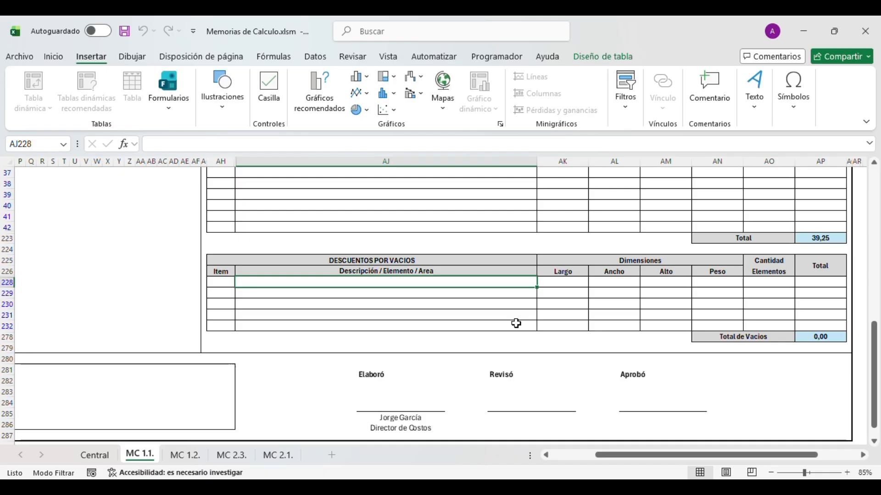
pyautogui.write('Pui')
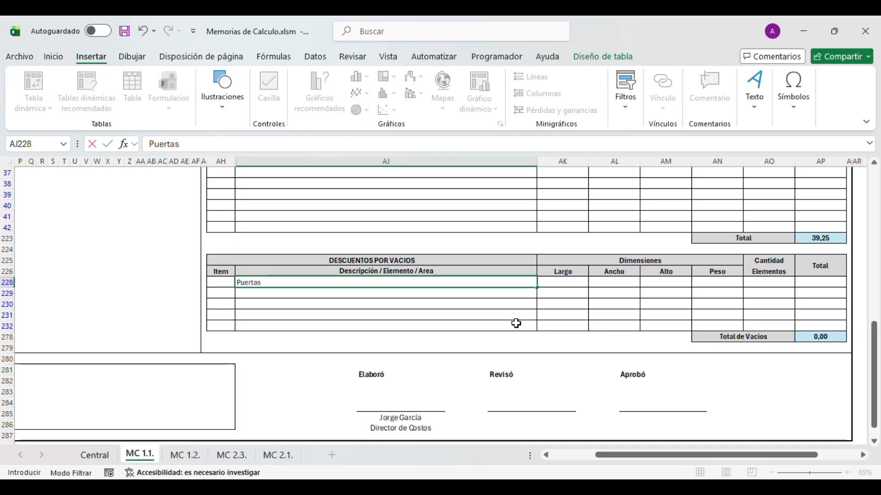
pyautogui.press('Tab')
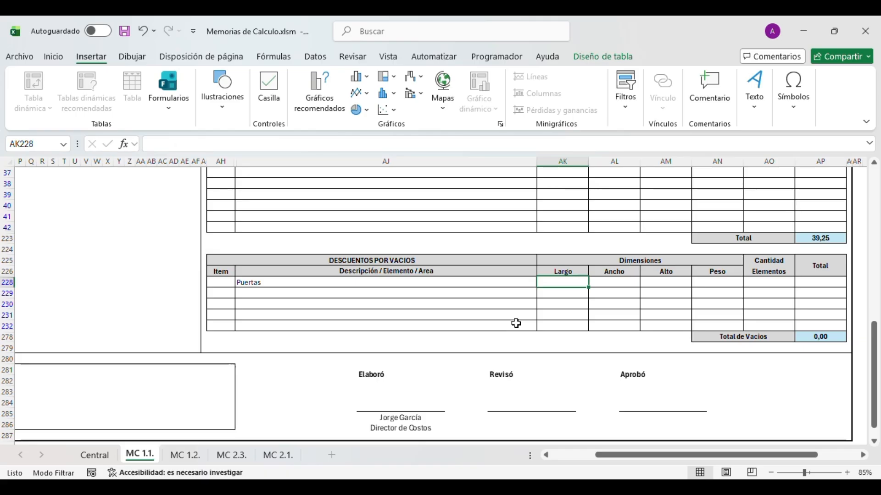
pyautogui.write('0,25')
pyautogui.press('Tab')
pyautogui.write('5')
pyautogui.press('Tab')
# - Check the deduction row's total and the Total de Vacios of 1,25
pyautogui.press('Right')
pyautogui.press('Right')
pyautogui.press('Right')
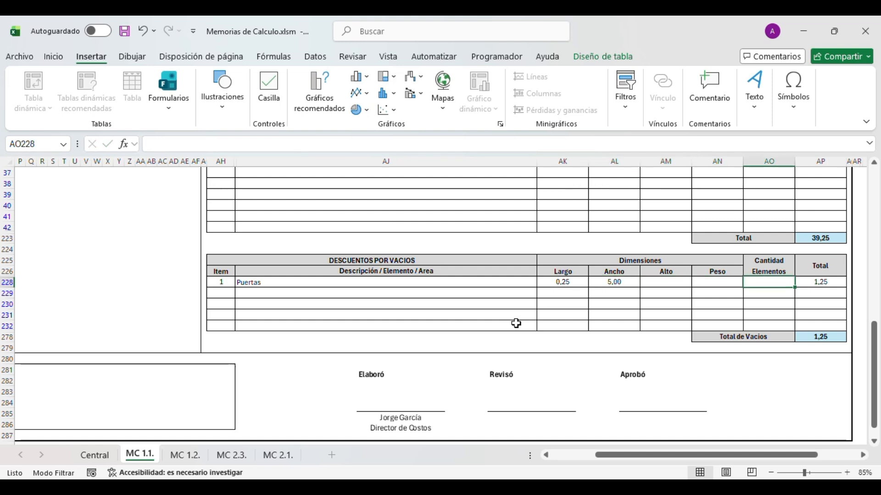
pyautogui.press('Left')
pyautogui.press('Left')
pyautogui.press('Left')
pyautogui.press('Left')
pyautogui.press('Right')
pyautogui.press('Right')
pyautogui.press('Right')
pyautogui.press('Right')
pyautogui.press('Left')
pyautogui.press('Left')
pyautogui.press('Right')
pyautogui.press('Right')
pyautogui.press('Down')
pyautogui.press('Down')
pyautogui.press('Down')
pyautogui.press('Down')
pyautogui.press('Down')
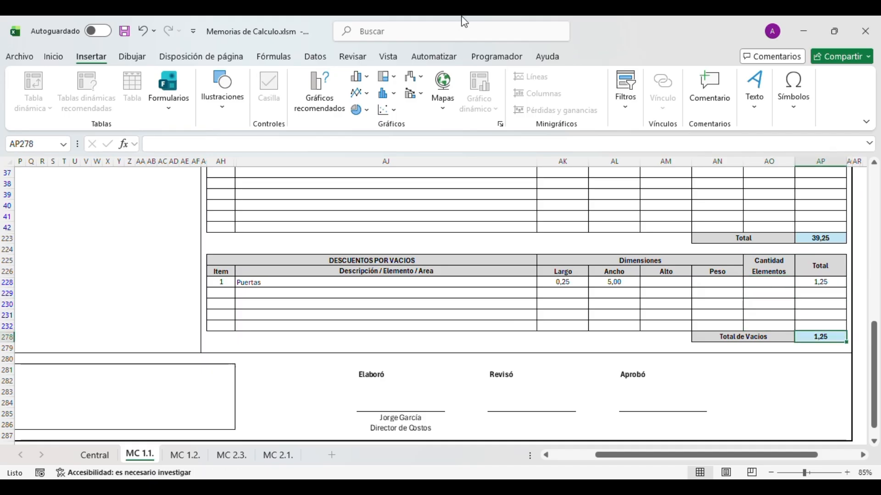
# - Review row 17's Cantidad of 38,00 and its Total and Incidencia cells
pyautogui.scroll(10, 792, 318)
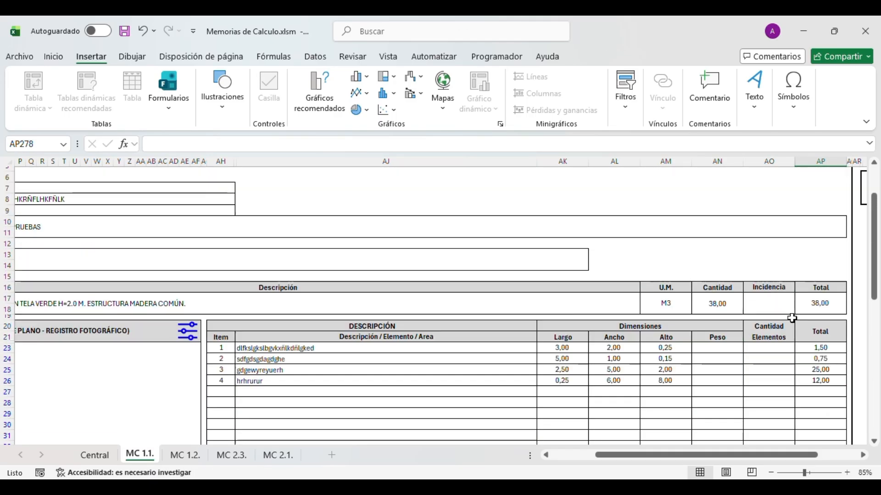
pyautogui.click(720, 304)
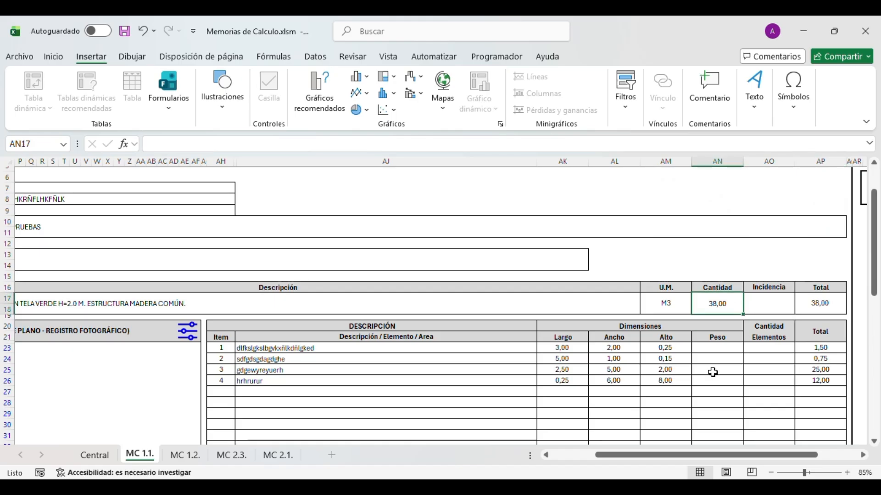
pyautogui.scroll(-8, 844, 327)
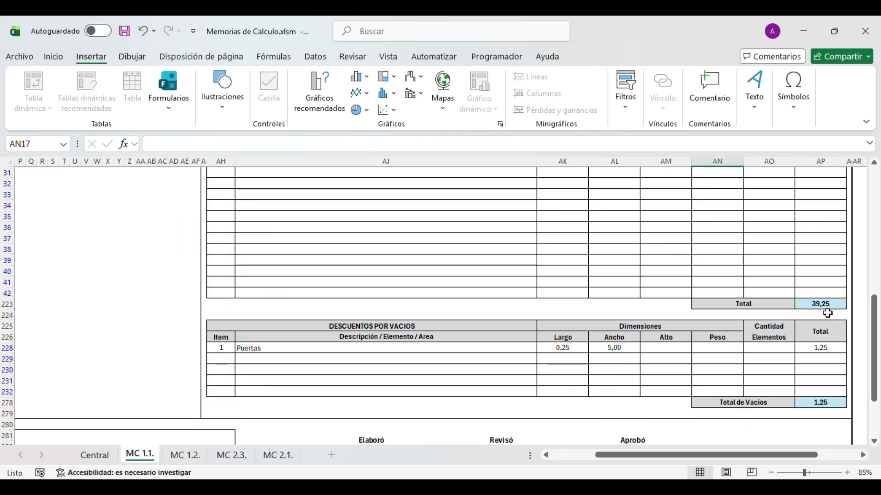
pyautogui.scroll(5, 800, 425)
pyautogui.scroll(4, 782, 383)
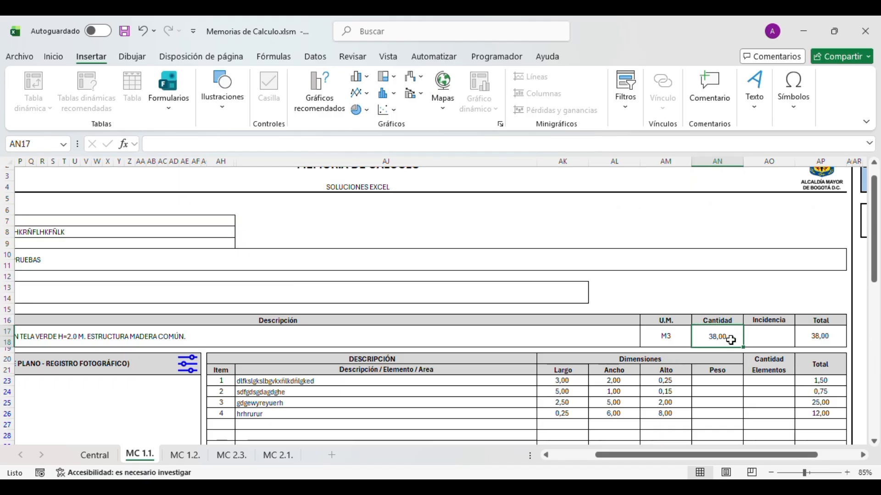
pyautogui.click(803, 338)
pyautogui.click(779, 338)
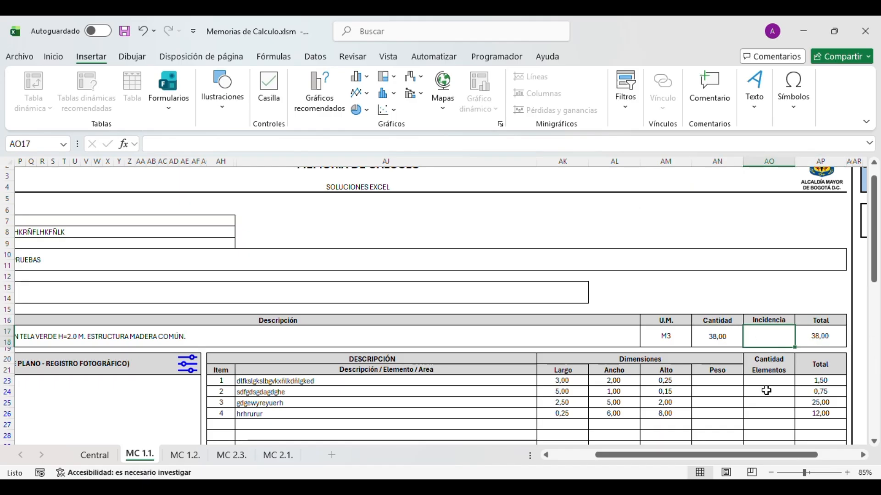
# - Enter Incidencia 15, bringing row 17's total to 570,00, and switch to the Central sheet
pyautogui.hscroll(-3, 736, 367)
pyautogui.hscroll(2, 735, 367)
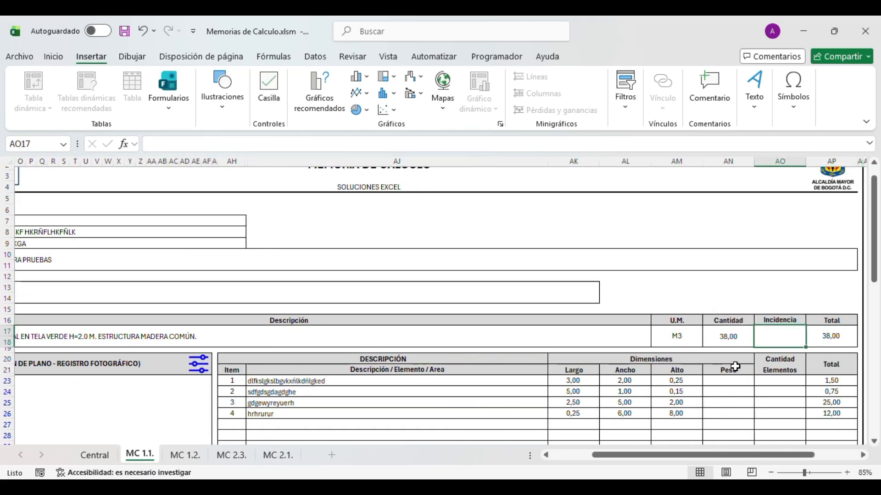
pyautogui.write('15')
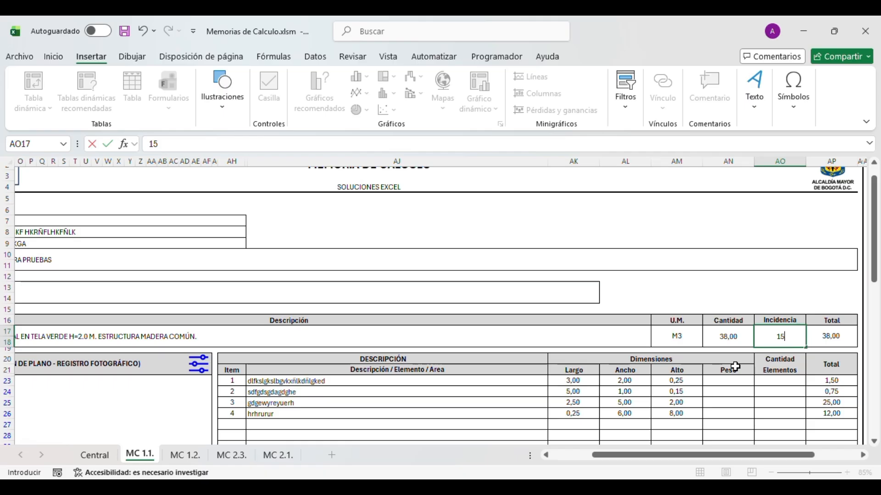
pyautogui.press('Return')
pyautogui.press('Up')
pyautogui.press('Left')
pyautogui.press('Right')
pyautogui.press('Right')
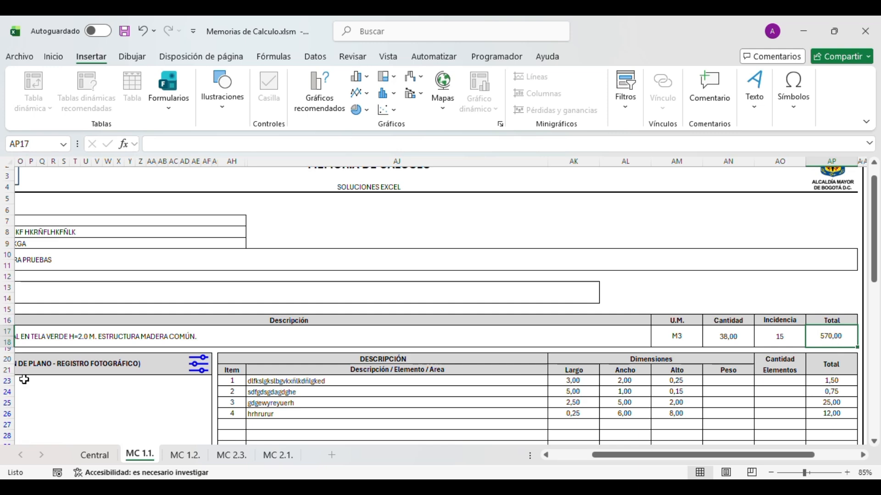
pyautogui.click(94, 455)
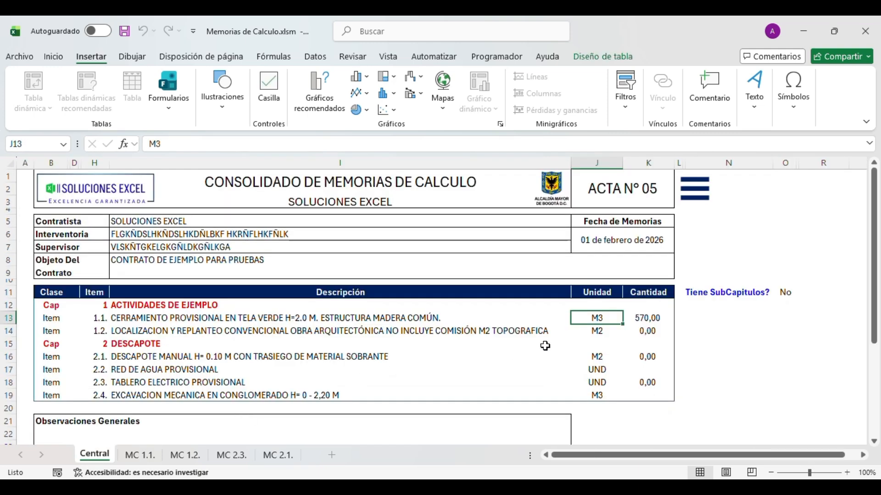
# - On Central, check activity 1.1.'s quantity of 570,00 and the activity descriptions
pyautogui.click(636, 317)
pyautogui.click(434, 319)
pyautogui.click(459, 327)
pyautogui.moveTo(477, 325); pyautogui.dragTo(596, 316)
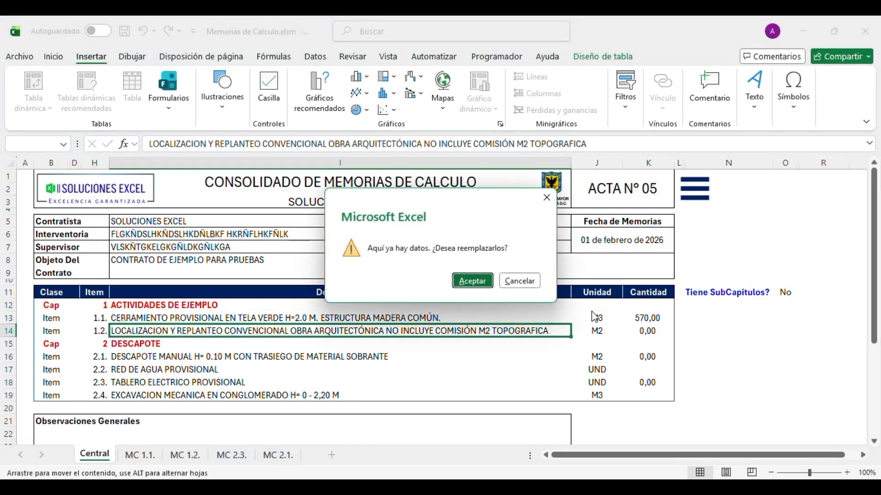
pyautogui.press('Escape')
pyautogui.click(650, 323)
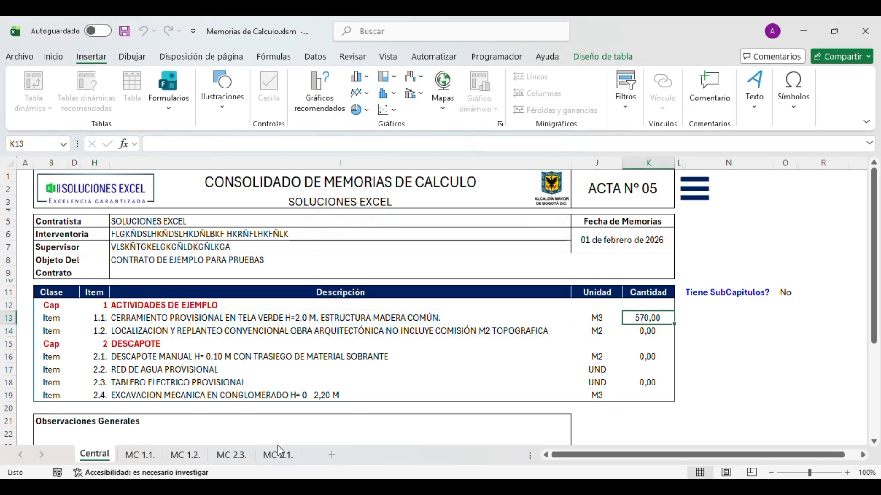
# - Go back to MC 1.1. and bring the CROQUIS sketch area into view
pyautogui.click(140, 455)
pyautogui.scroll(-6, 626, 353)
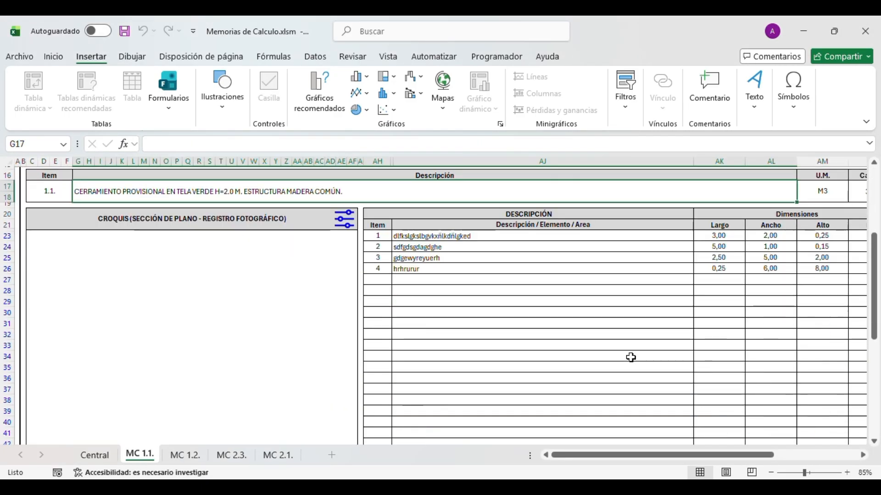
pyautogui.scroll(-4, 626, 357)
pyautogui.click(452, 285)
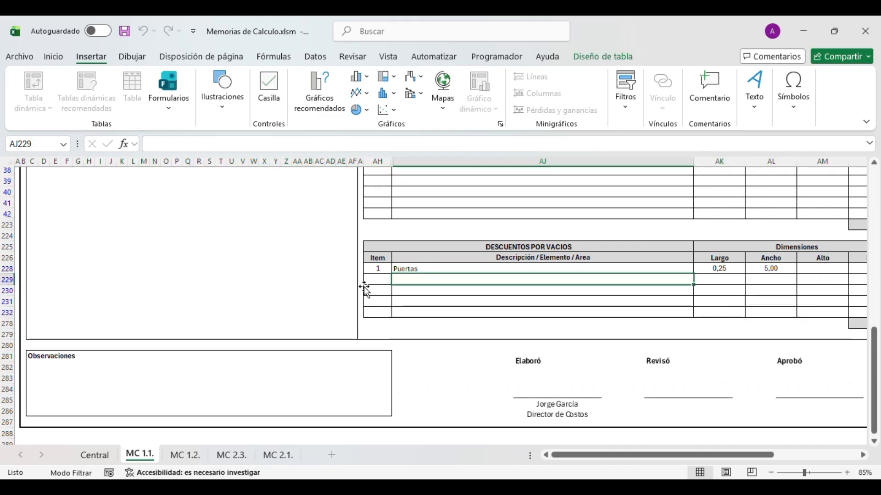
pyautogui.scroll(3, 276, 322)
pyautogui.scroll(6, 276, 321)
pyautogui.click(221, 336)
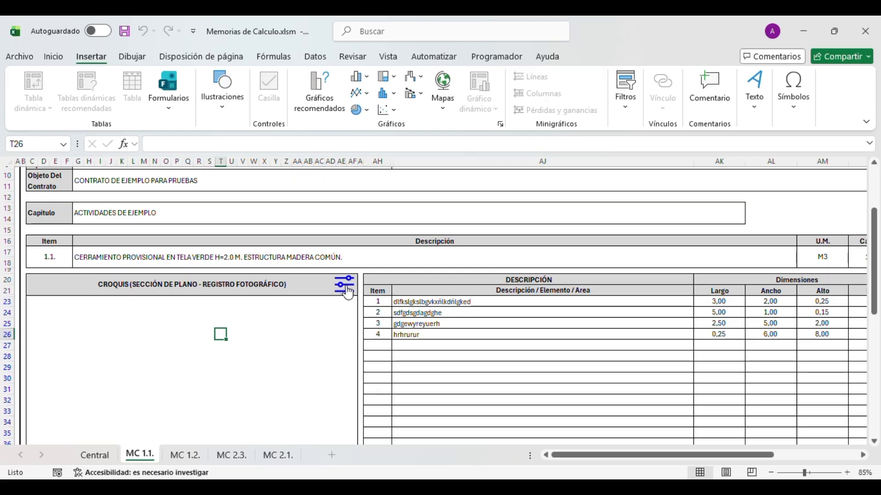
# - Open the image picker for the CROQUIS sketch area
pyautogui.click(221, 335)
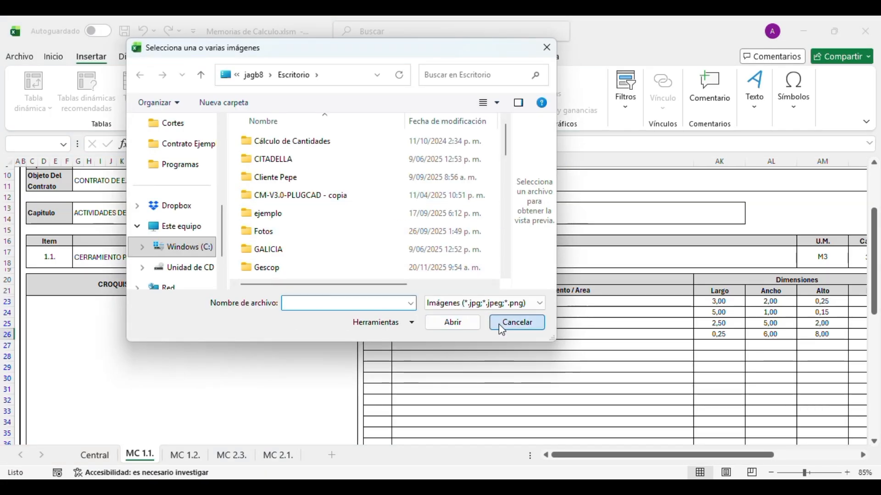
pyautogui.click(502, 327)
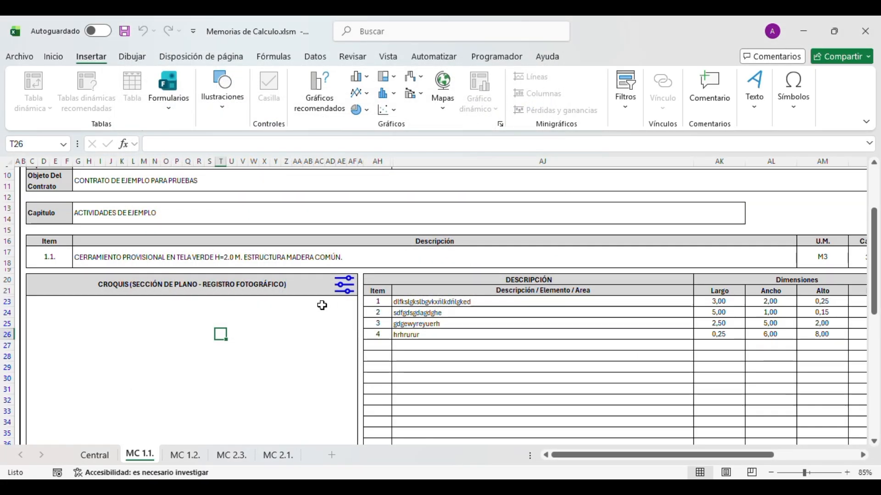
pyautogui.click(345, 293)
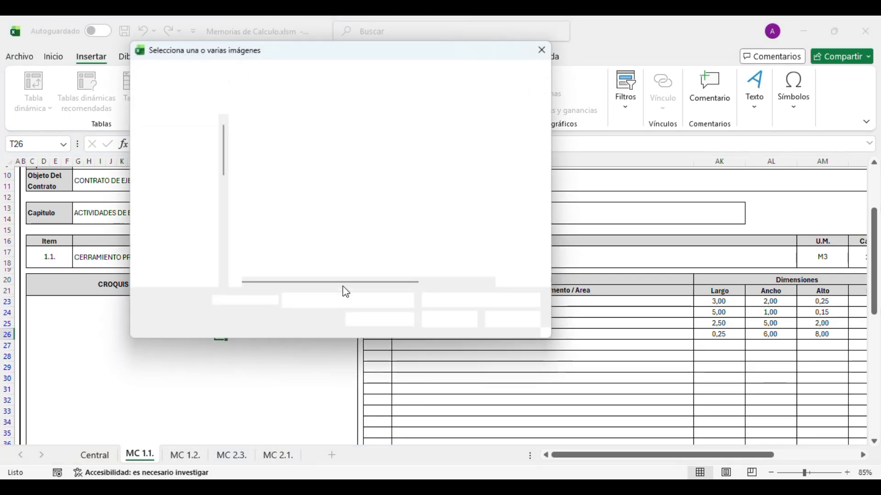
pyautogui.scroll(-1, 284, 246)
pyautogui.scroll(1, 285, 246)
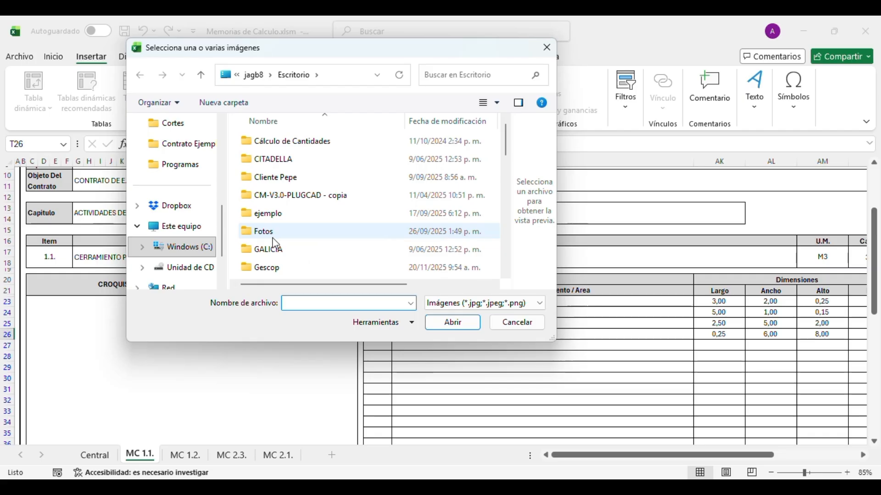
pyautogui.scroll(2, 171, 186)
# - Insert the cs04 house plans image and a second plan from Imágenes > Planos
pyautogui.click(173, 175)
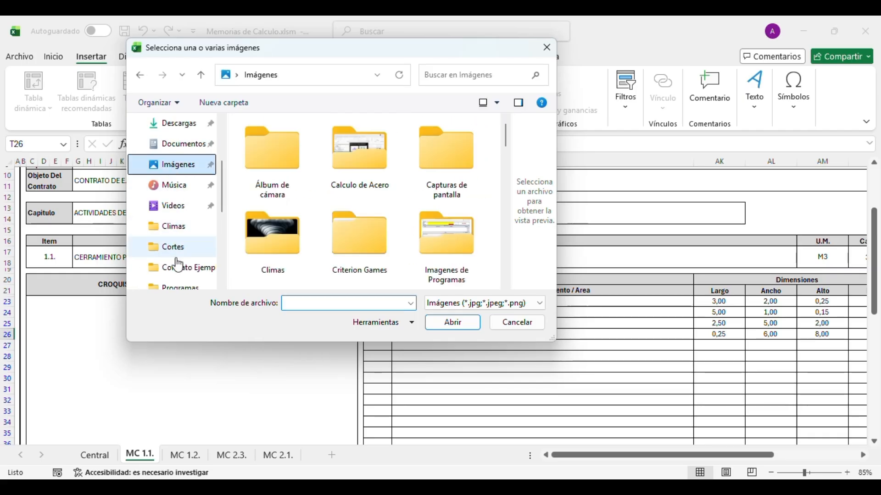
pyautogui.click(298, 240)
pyautogui.doubleClick(299, 243)
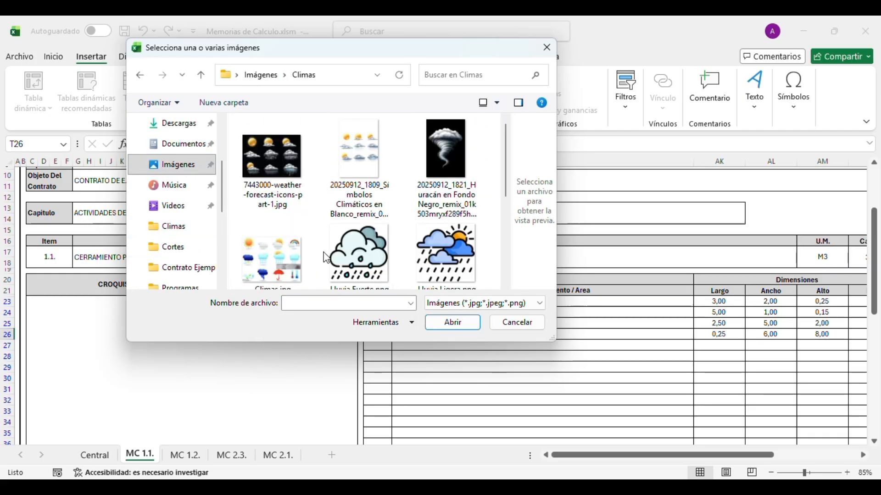
pyautogui.click(145, 79)
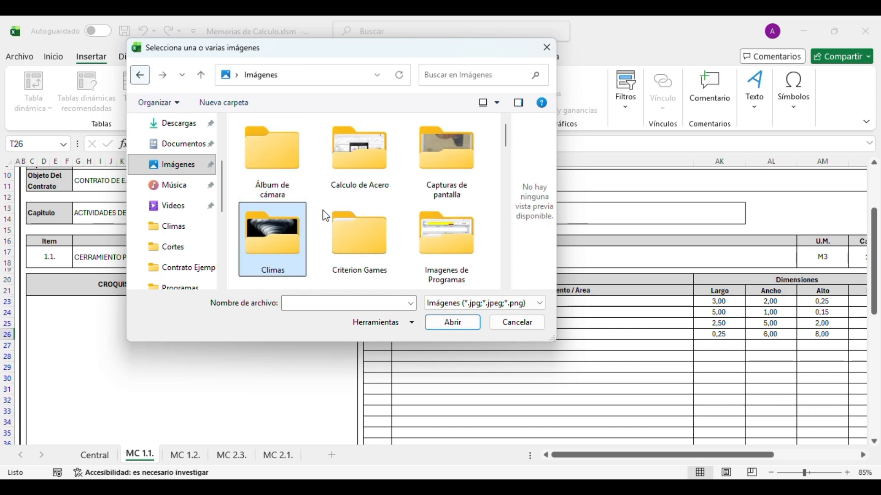
pyautogui.scroll(-3, 388, 232)
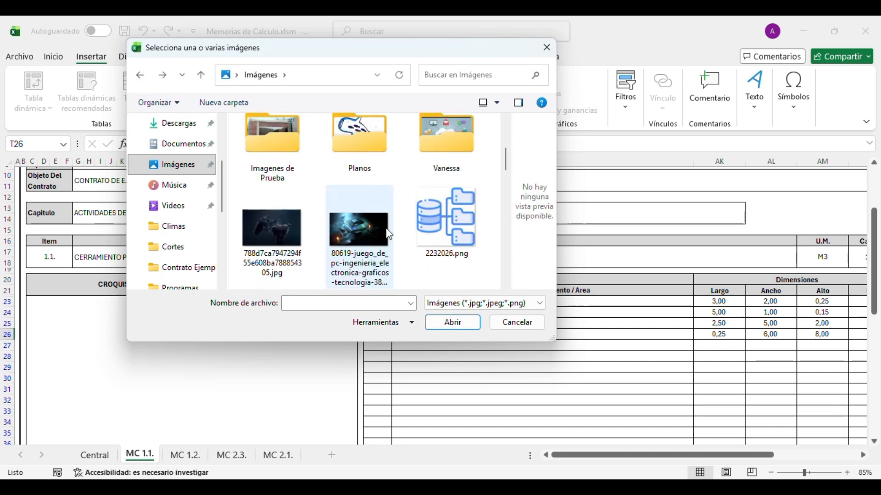
pyautogui.doubleClick(351, 151)
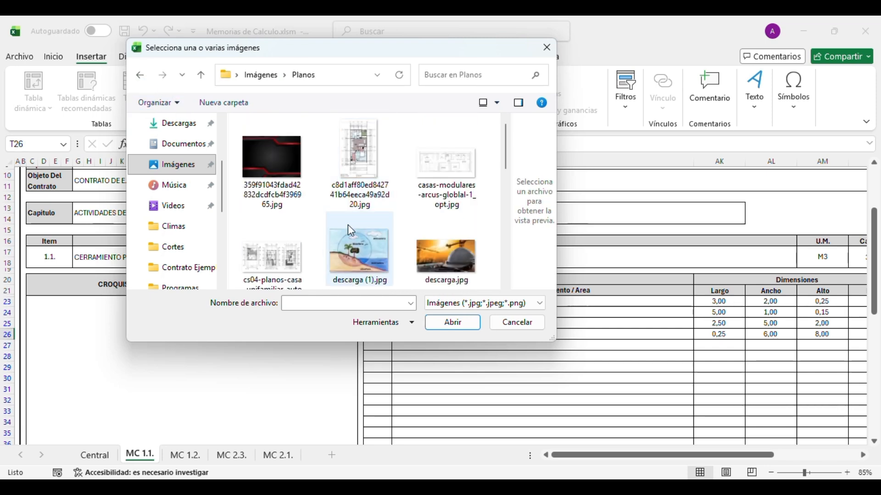
pyautogui.click(271, 258)
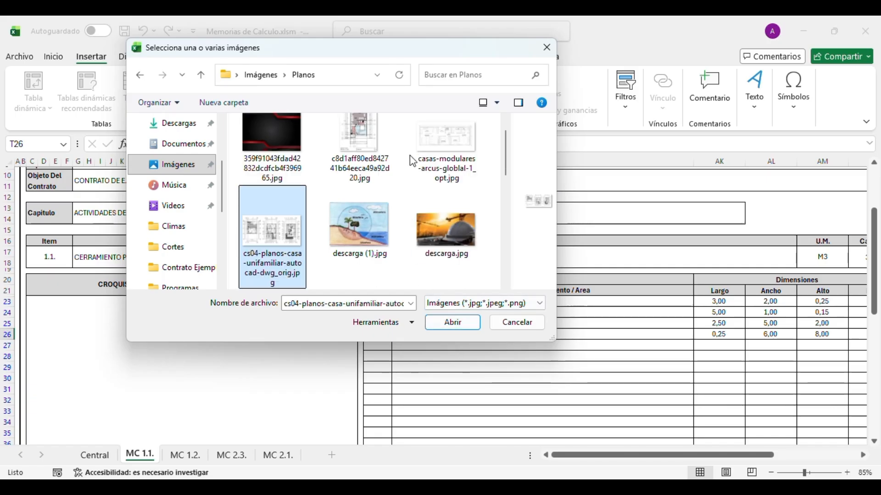
pyautogui.keyDown('ctrl'); pyautogui.click(359, 138); pyautogui.keyUp('ctrl')
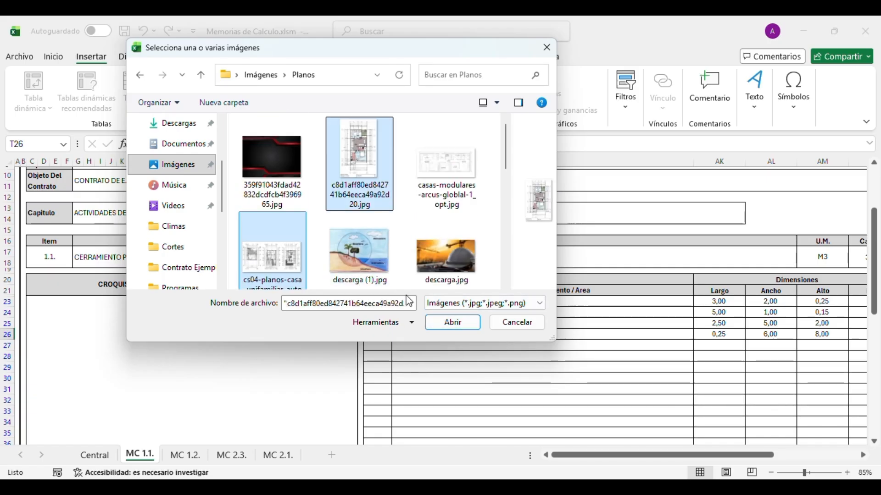
pyautogui.click(452, 323)
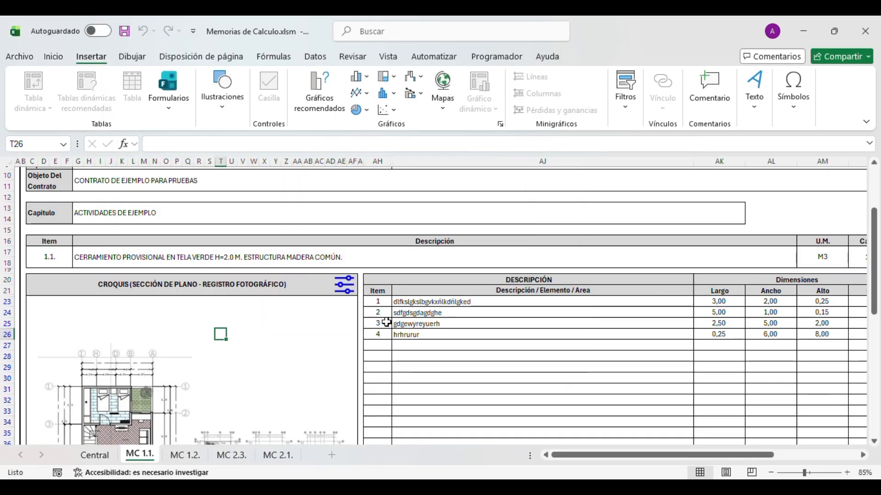
# - Move the three-plan image down beside the large floor plan
pyautogui.scroll(-3, 355, 324)
pyautogui.scroll(2, 306, 328)
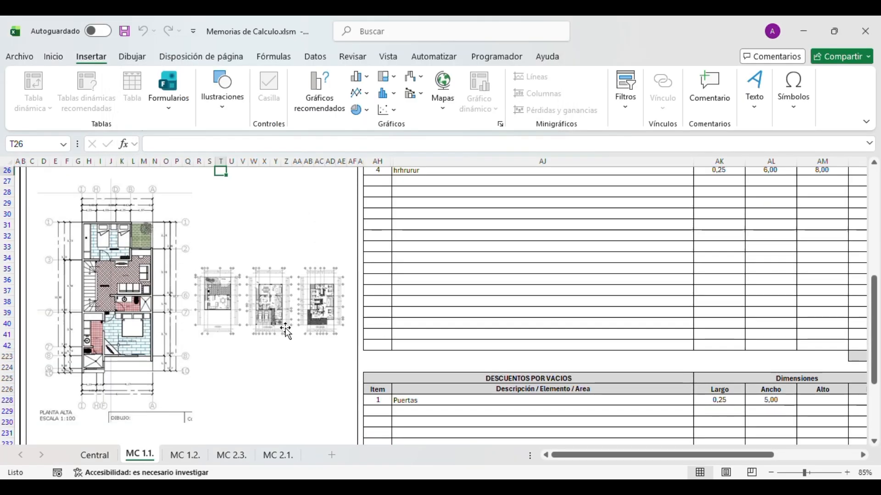
pyautogui.click(283, 321)
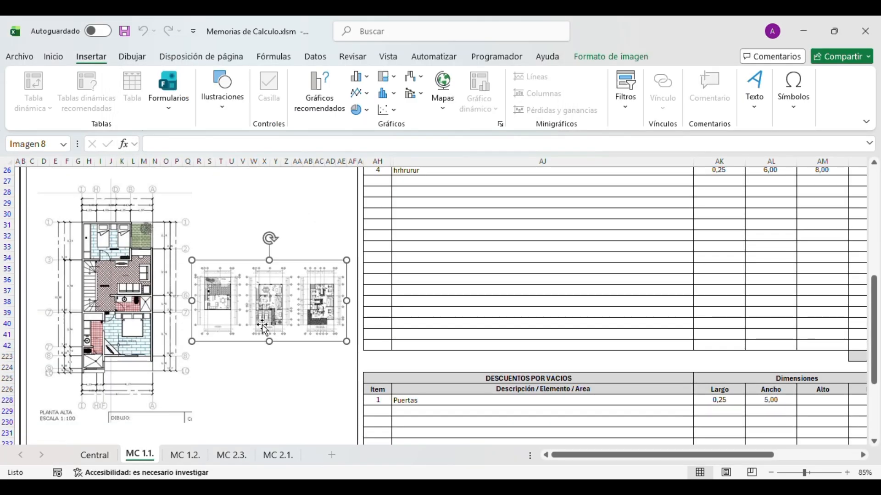
pyautogui.scroll(-1, 263, 323)
pyautogui.moveTo(254, 271); pyautogui.dragTo(260, 371)
pyautogui.click(163, 312)
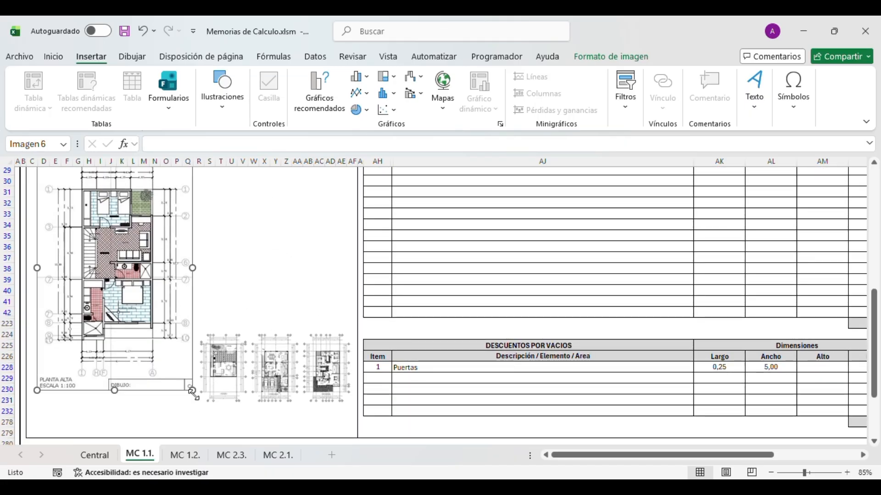
pyautogui.moveTo(273, 375); pyautogui.dragTo(288, 361)
pyautogui.click(276, 331)
# - Shrink the large floor plan and place the resized three-plan image below it
pyautogui.click(183, 369)
pyautogui.moveTo(192, 391); pyautogui.dragTo(149, 297)
pyautogui.moveTo(223, 348); pyautogui.dragTo(214, 384)
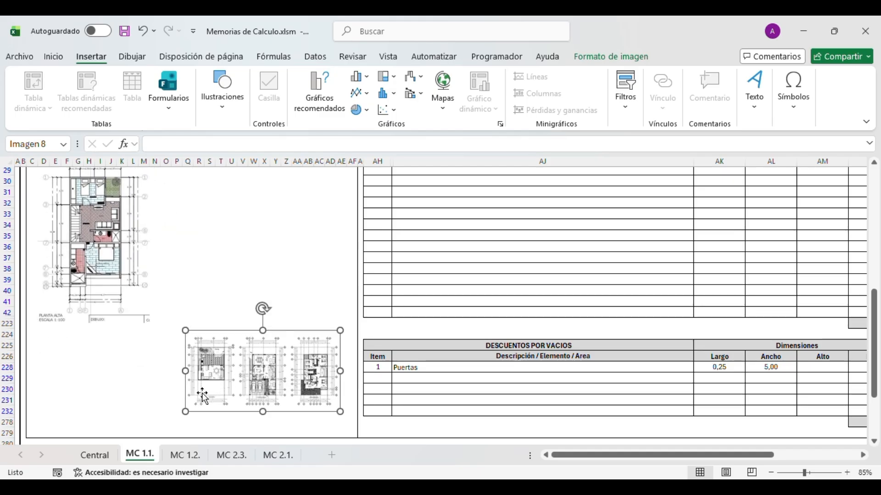
pyautogui.moveTo(178, 413); pyautogui.dragTo(143, 392)
pyautogui.click(264, 238)
pyautogui.scroll(5, 236, 281)
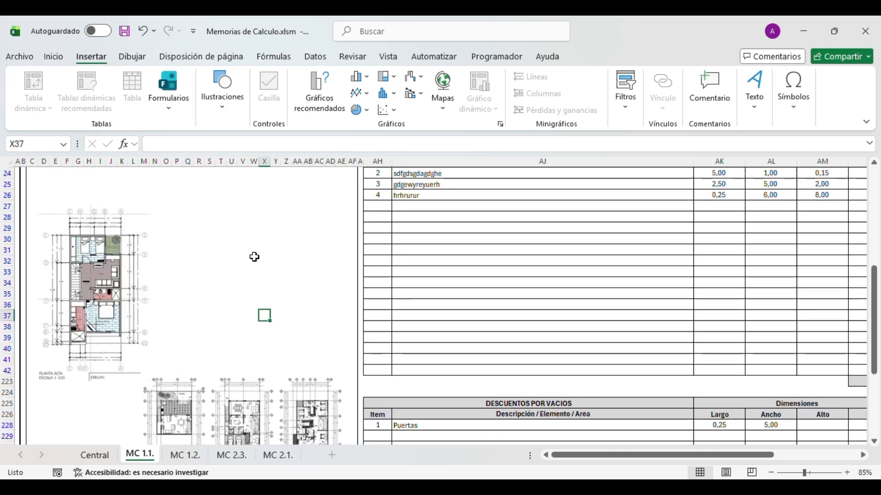
pyautogui.moveTo(135, 307); pyautogui.dragTo(144, 283)
pyautogui.click(200, 293)
pyautogui.scroll(-2, 354, 315)
pyautogui.scroll(4, 354, 314)
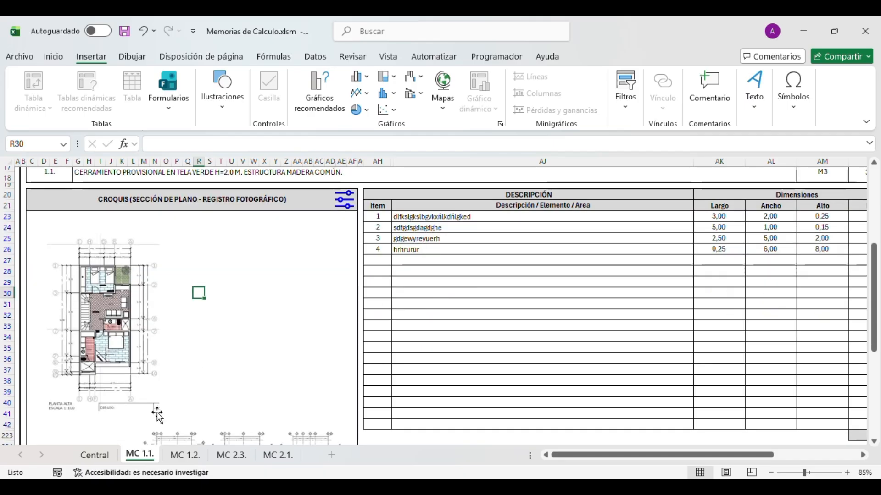
# - On MC 1.1., inspect the two plan images and the description table
pyautogui.click(94, 455)
pyautogui.click(130, 457)
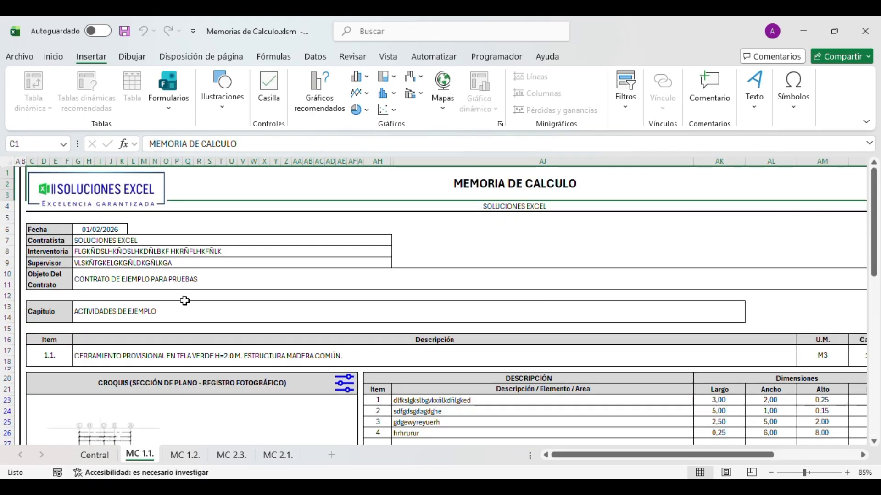
pyautogui.scroll(-7, 137, 301)
pyautogui.click(136, 301)
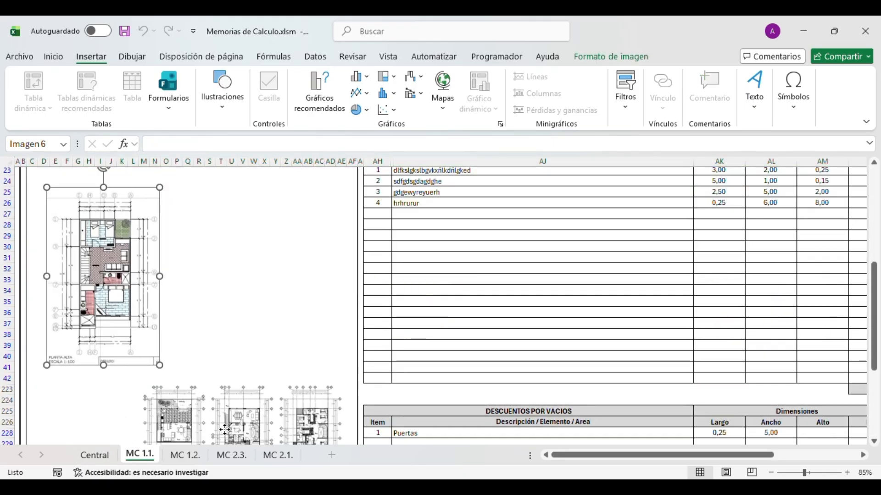
pyautogui.click(164, 413)
pyautogui.click(337, 314)
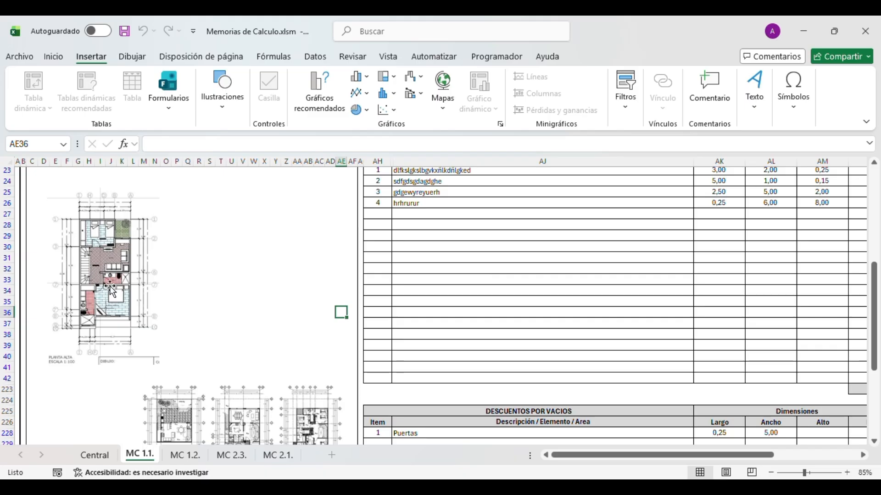
pyautogui.click(283, 189)
pyautogui.click(402, 214)
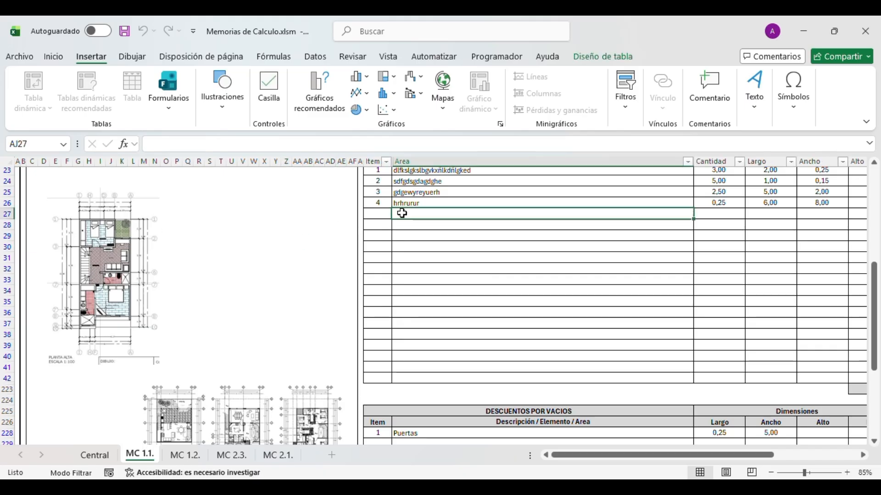
pyautogui.scroll(1, 343, 229)
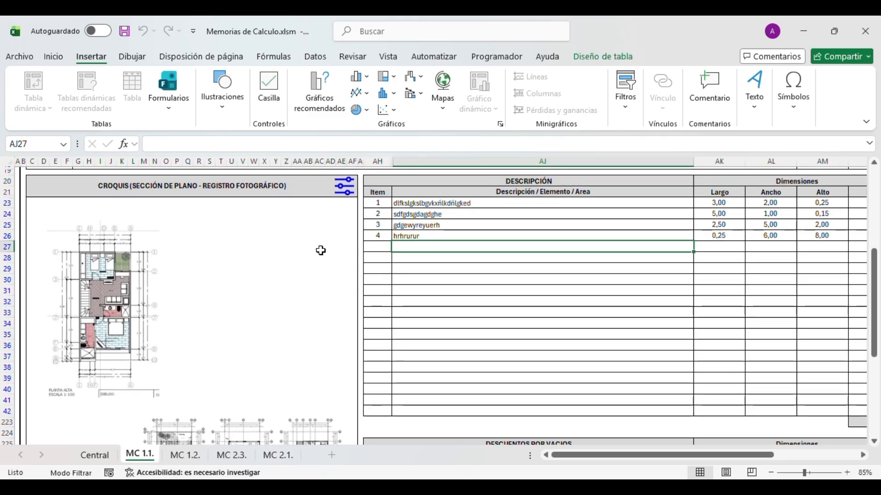
pyautogui.click(229, 257)
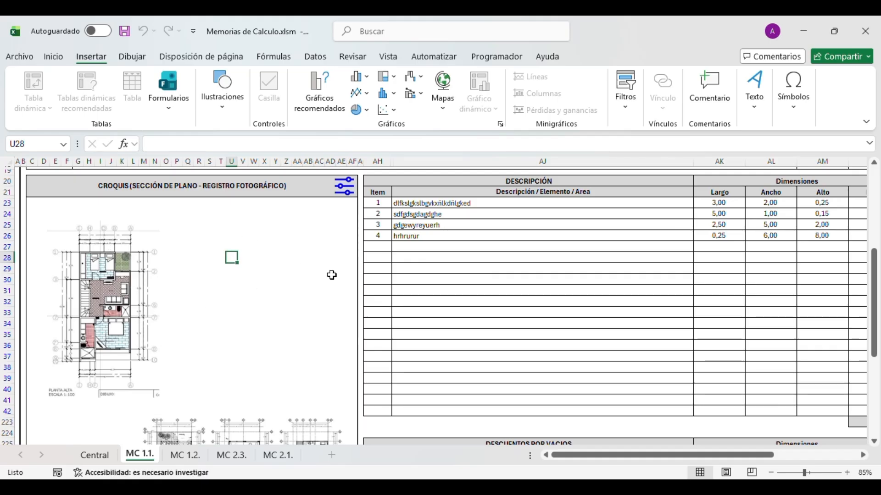
# - Fit the plans into the CROQUIS box as one picture, ImgPpal, and select it
pyautogui.click(428, 284)
pyautogui.press('Up')
pyautogui.press('Up')
pyautogui.press('Up')
pyautogui.press('Up')
pyautogui.press('Up')
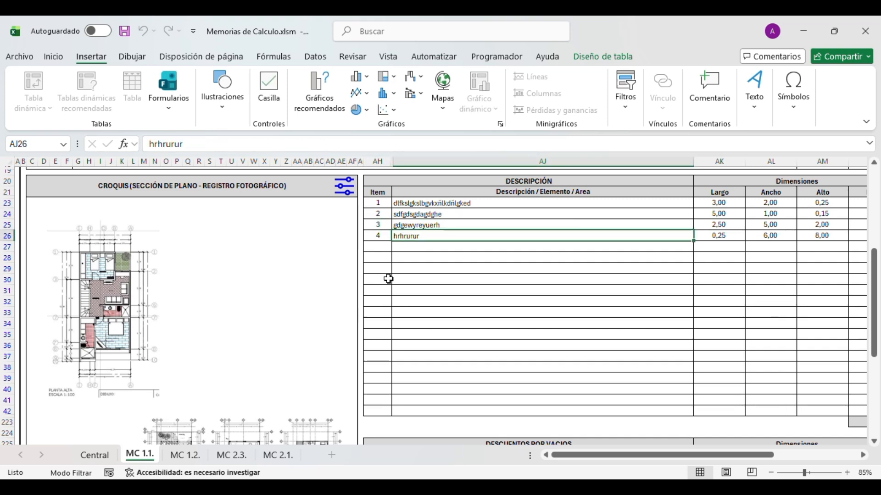
pyautogui.click(330, 301)
pyautogui.scroll(-2, 336, 317)
pyautogui.scroll(2, 336, 317)
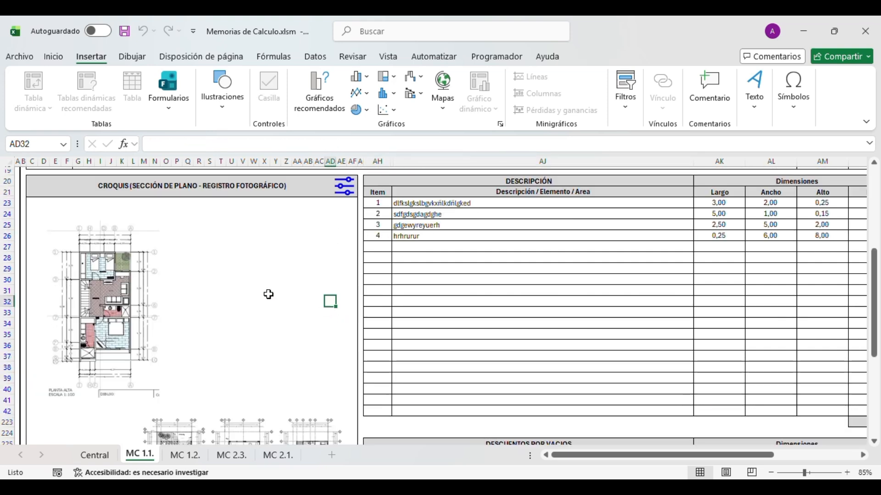
pyautogui.click(341, 198)
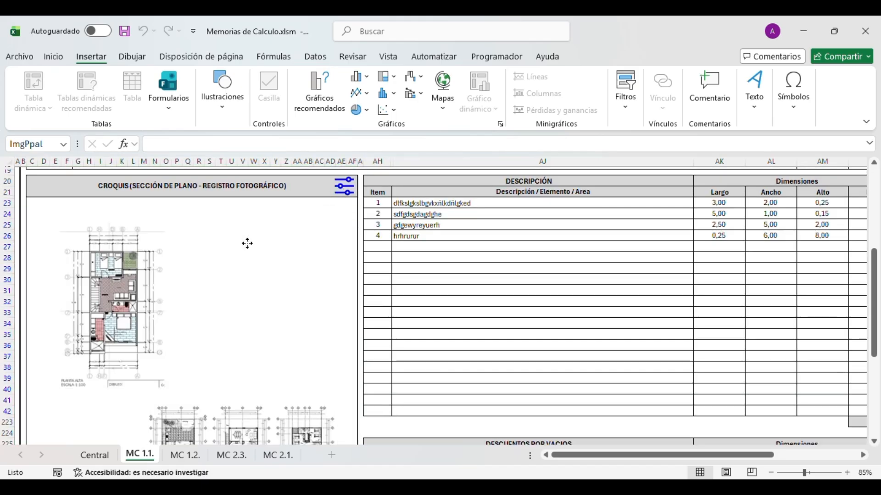
pyautogui.click(248, 243)
pyautogui.scroll(-4, 122, 351)
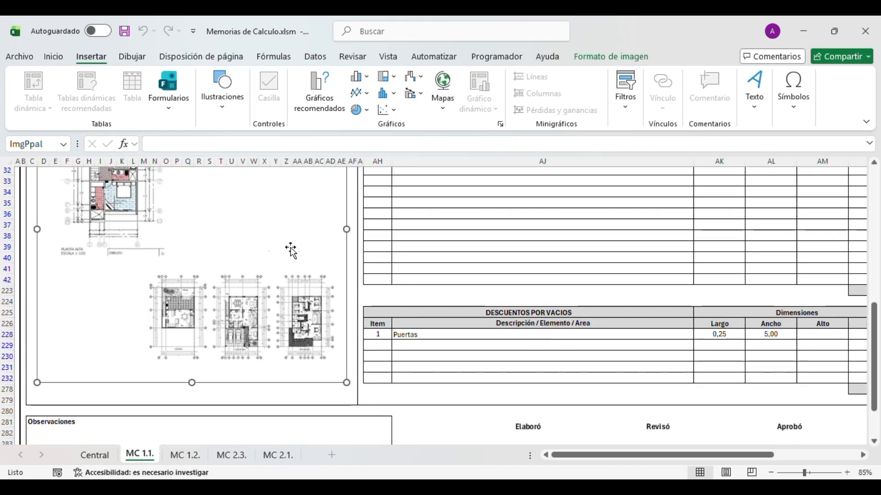
pyautogui.scroll(5, 267, 307)
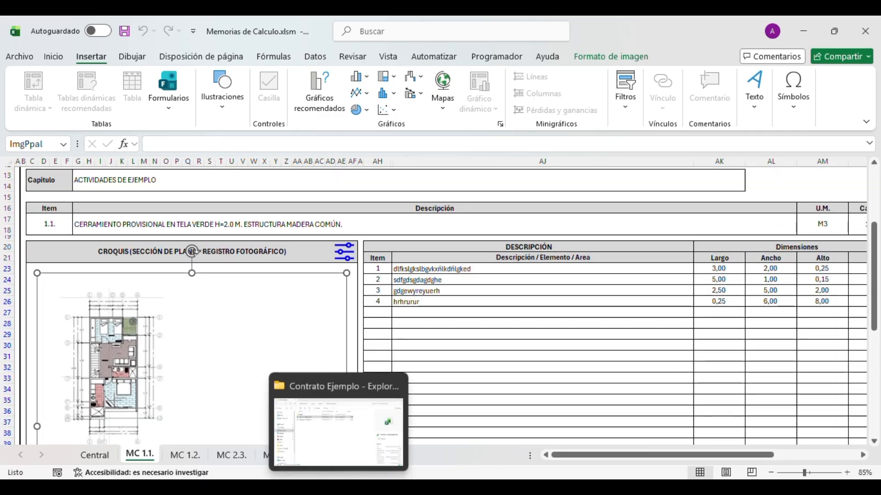
# - Open the Soporte folder, preview 1.png (514 x 510), then minimize Explorer
pyautogui.click(339, 488)
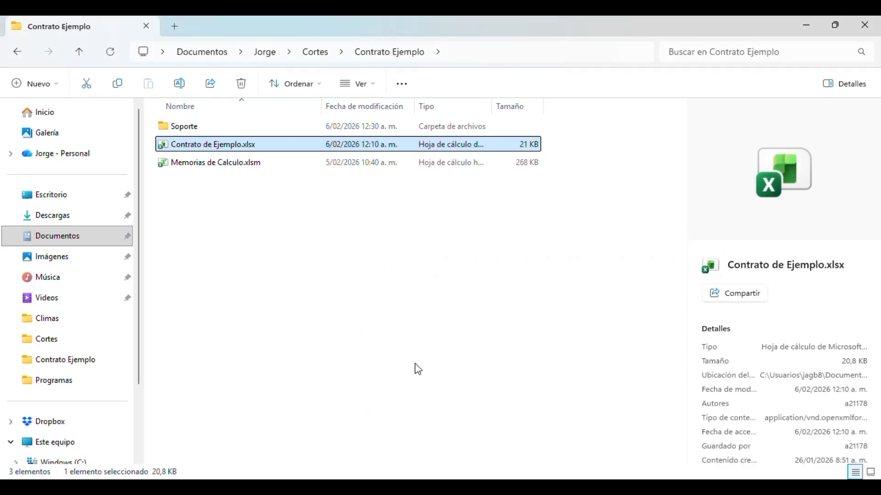
pyautogui.click(185, 128)
pyautogui.click(176, 163)
pyautogui.click(178, 132)
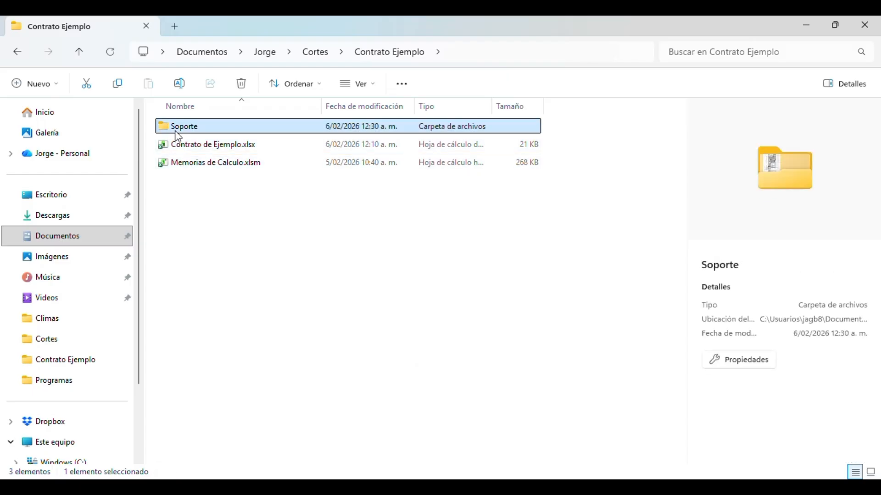
pyautogui.doubleClick(177, 131)
pyautogui.click(198, 168)
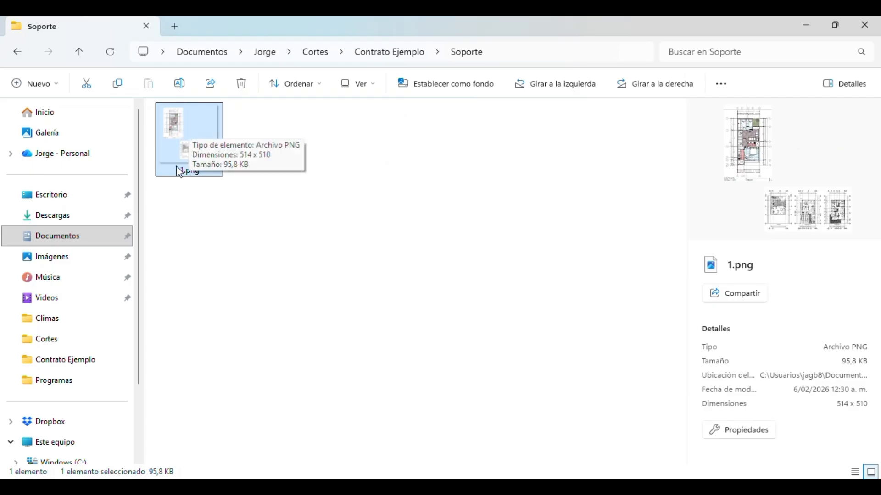
pyautogui.click(800, 26)
# - Delete the old floor-plan picture from the MC 1.1 sketch area
pyautogui.press('Delete')
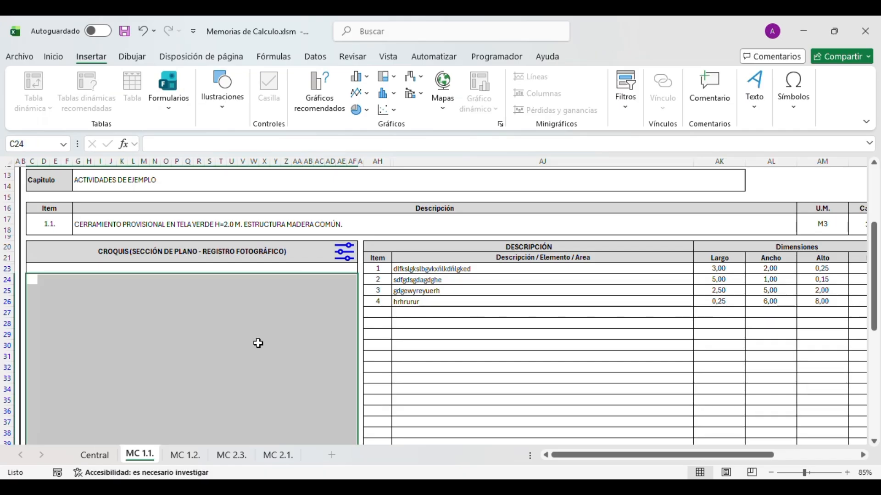
pyautogui.click(258, 344)
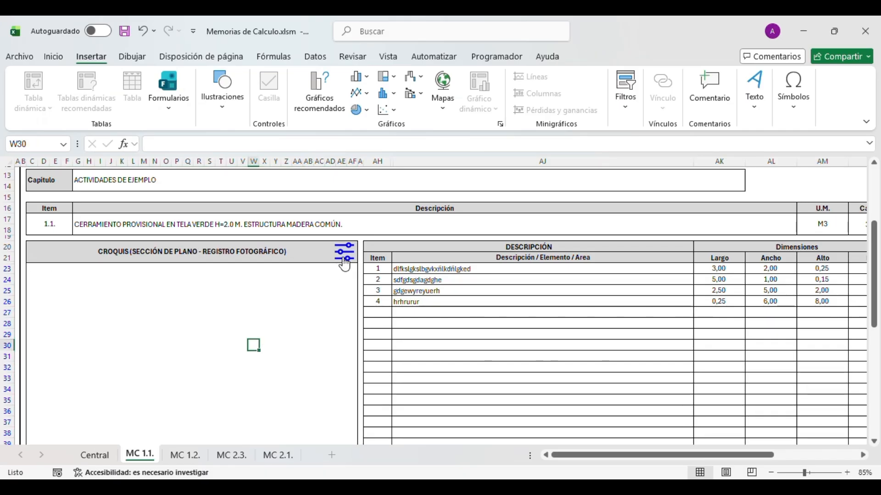
pyautogui.click(98, 454)
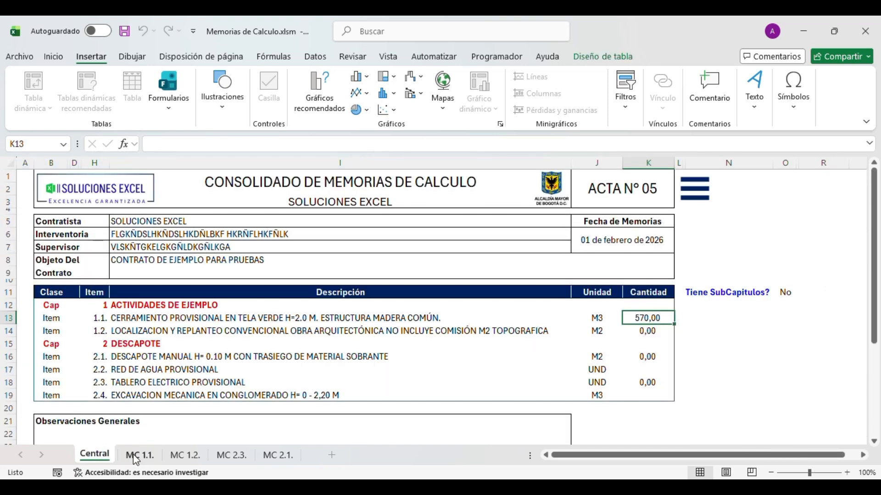
pyautogui.click(140, 454)
pyautogui.scroll(-5, 214, 366)
pyautogui.click(214, 366)
pyautogui.scroll(-4, 234, 353)
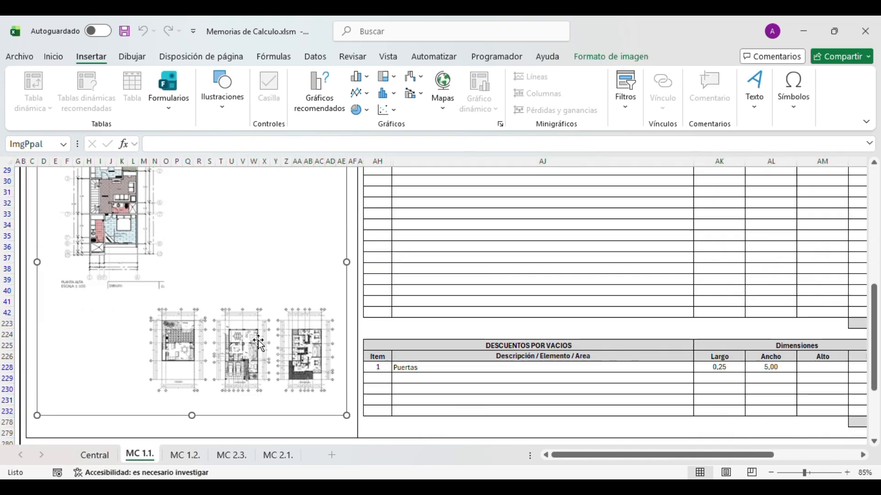
pyautogui.scroll(3, 255, 343)
pyautogui.press('Delete')
pyautogui.scroll(3, 259, 339)
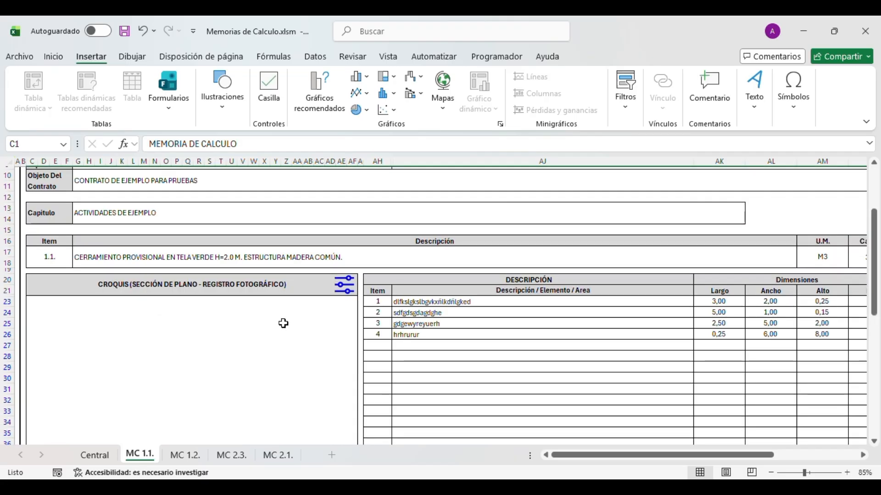
# - Reinsert the floor plan with AJUSTAR from the image options and check the fitted picture
pyautogui.click(343, 283)
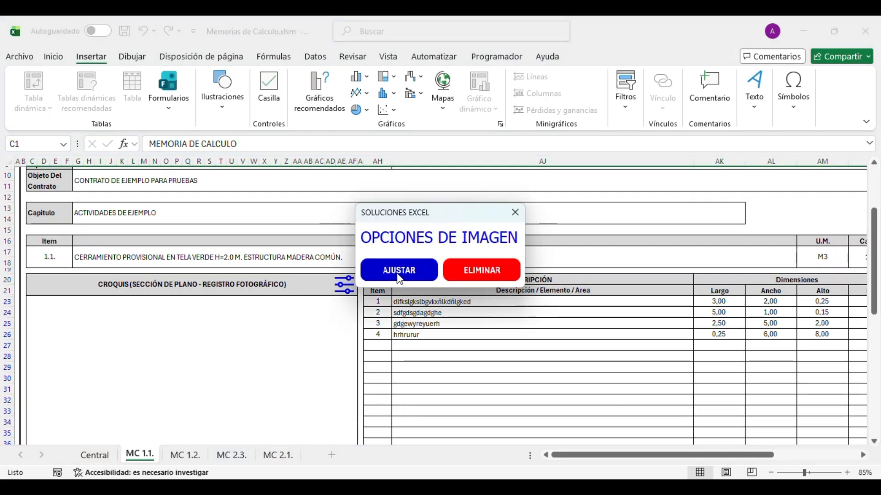
pyautogui.click(399, 276)
pyautogui.scroll(-3, 320, 338)
pyautogui.click(281, 338)
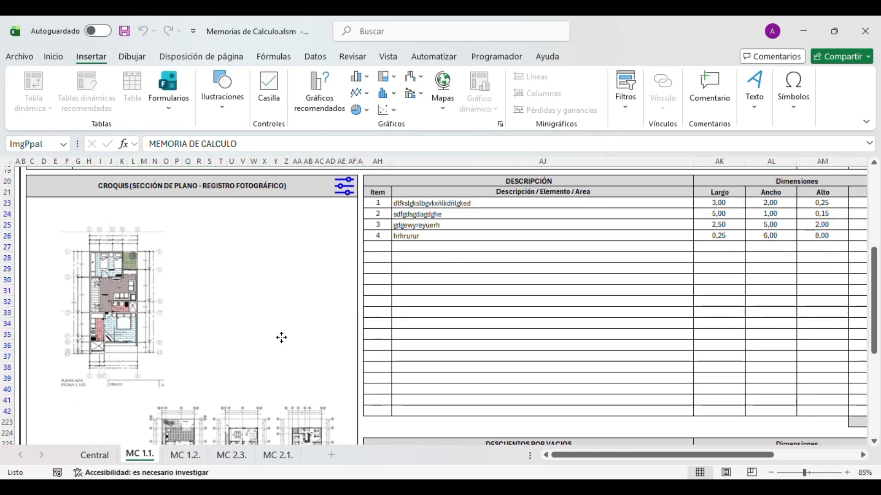
pyautogui.scroll(-2, 285, 341)
pyautogui.scroll(-3, 285, 342)
pyautogui.click(421, 259)
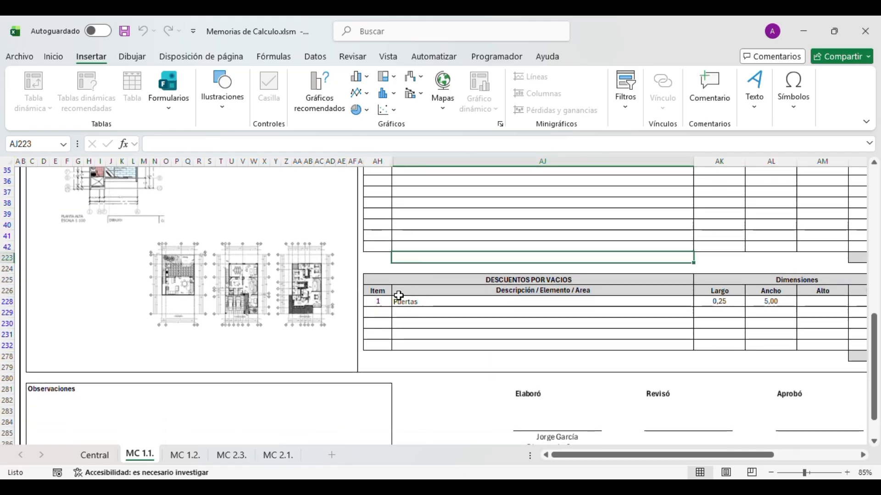
pyautogui.scroll(7, 395, 297)
pyautogui.click(296, 293)
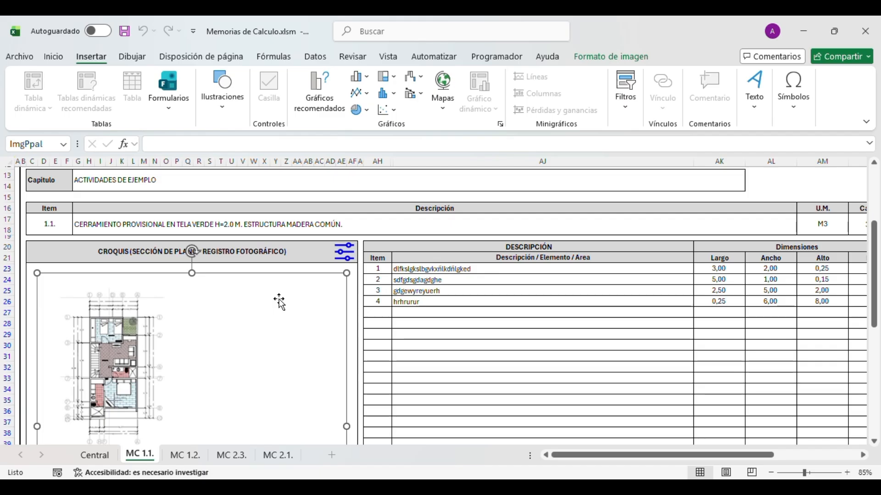
pyautogui.click(342, 255)
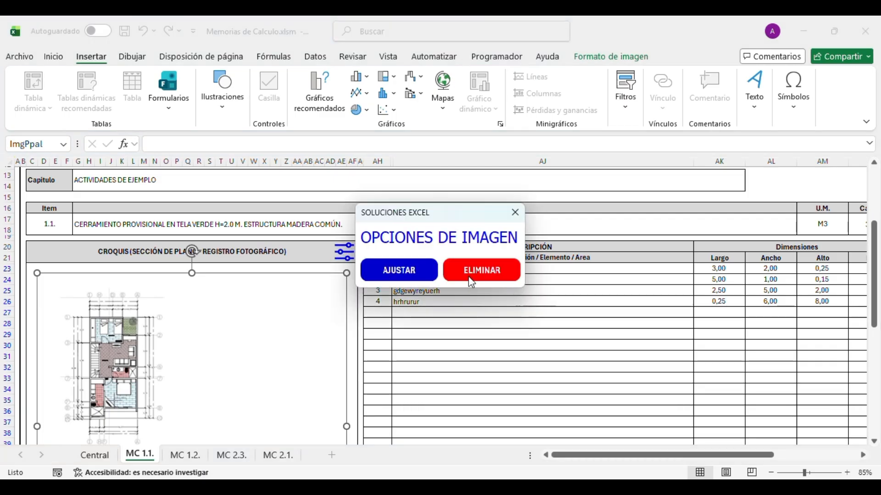
pyautogui.click(515, 212)
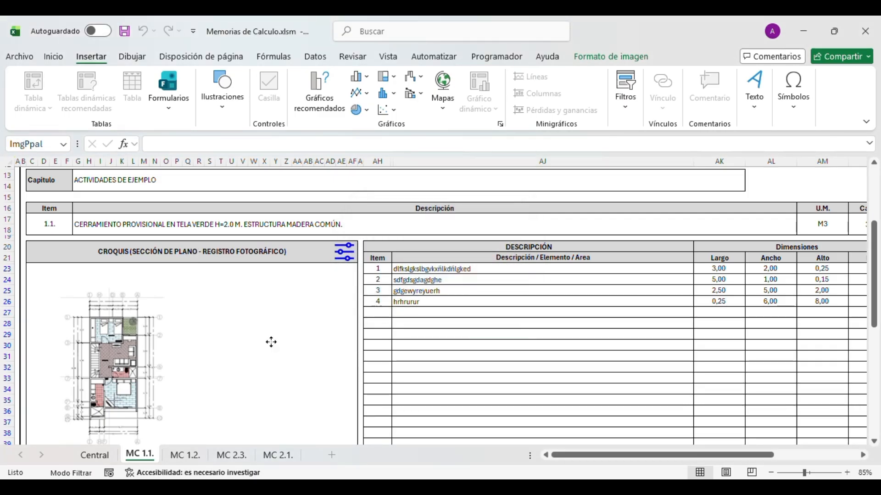
pyautogui.click(415, 334)
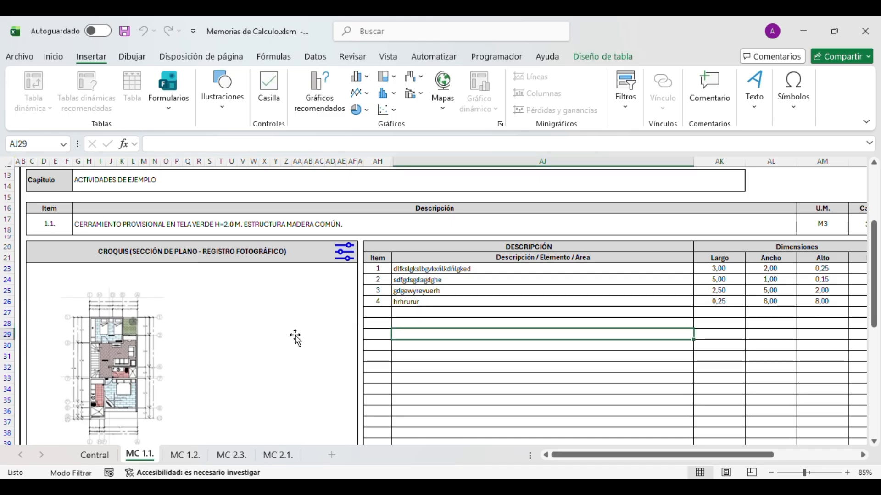
pyautogui.scroll(-2, 296, 338)
pyautogui.scroll(1, 296, 338)
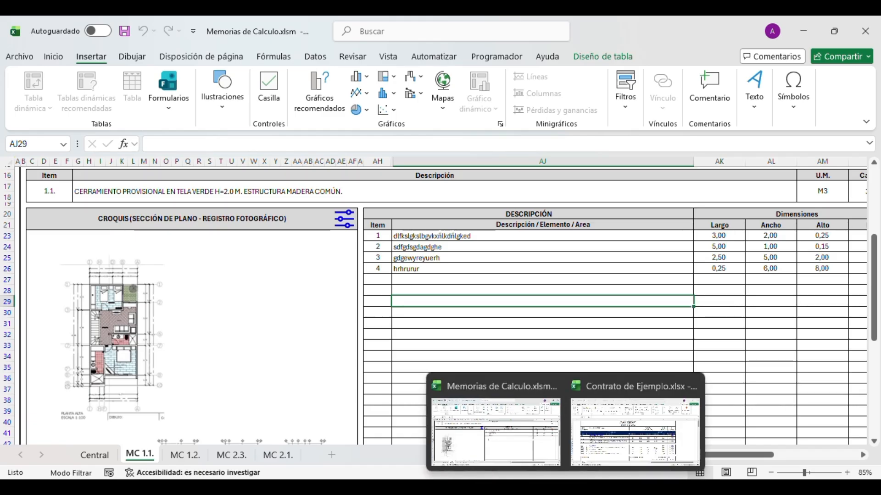
pyautogui.moveTo(528, 446)
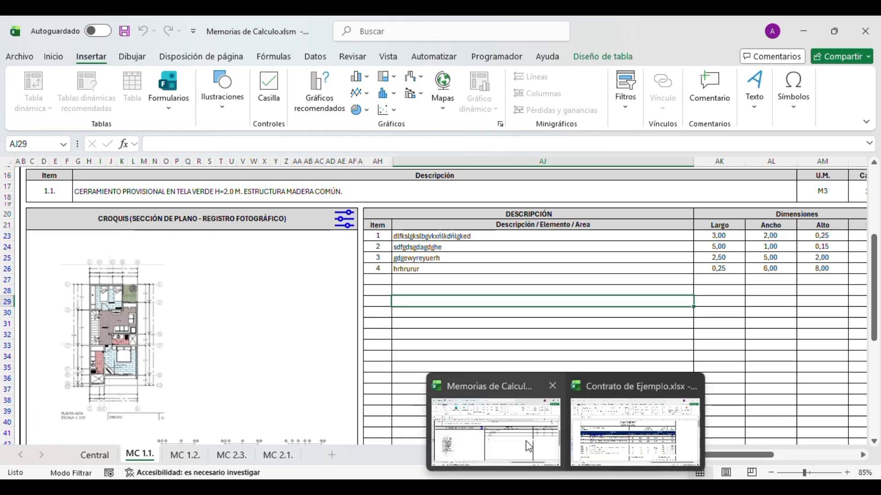
# - Snip the Contrato de Ejemplo progress table, paste it into MC 1.1, and shrink it onto the sketch area
pyautogui.click(635, 434)
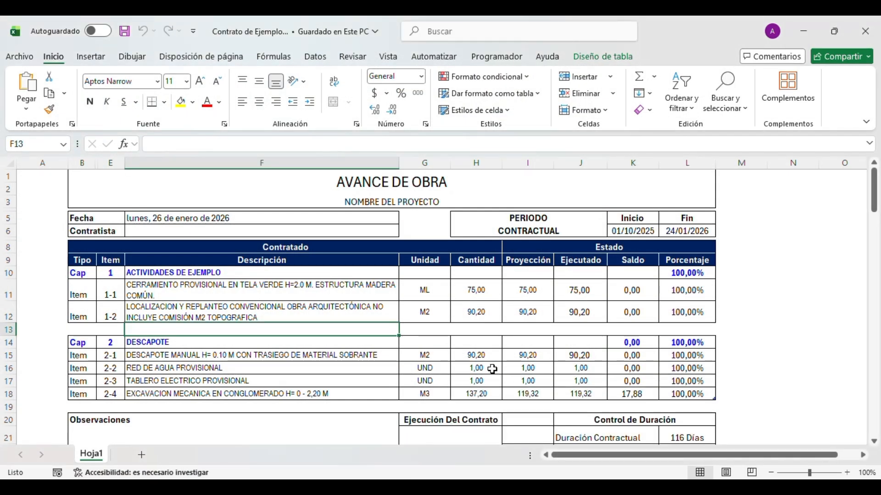
pyautogui.press('super+shift+s')
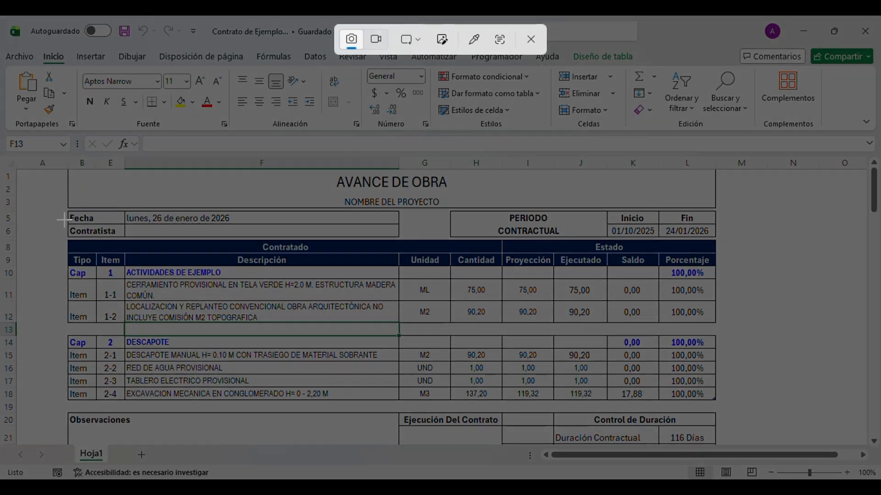
pyautogui.moveTo(63, 207); pyautogui.dragTo(402, 403)
pyautogui.hotkey('alt', 'Tab')
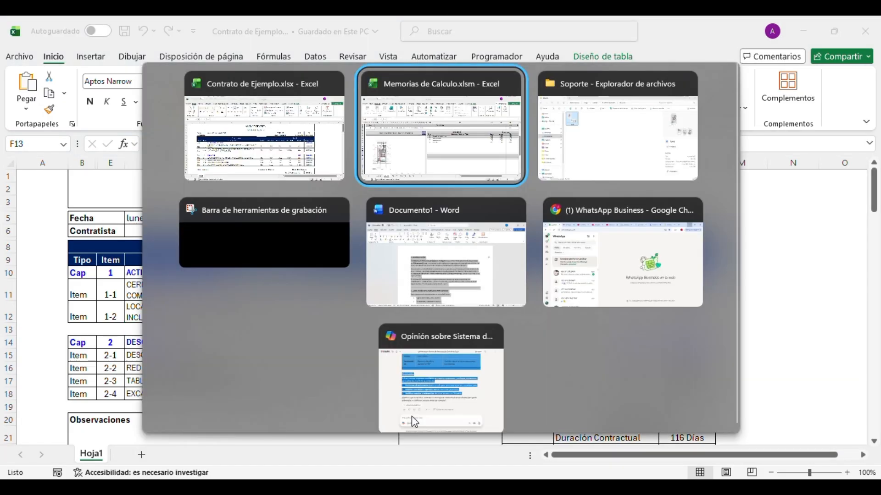
pyautogui.hotkey('ctrl', 'v')
pyautogui.moveTo(461, 315)
pyautogui.mouseDown()
pyautogui.moveTo(278, 315)
pyautogui.moveTo(270, 303)
pyautogui.mouseUp()
pyautogui.moveTo(485, 252); pyautogui.dragTo(352, 328)
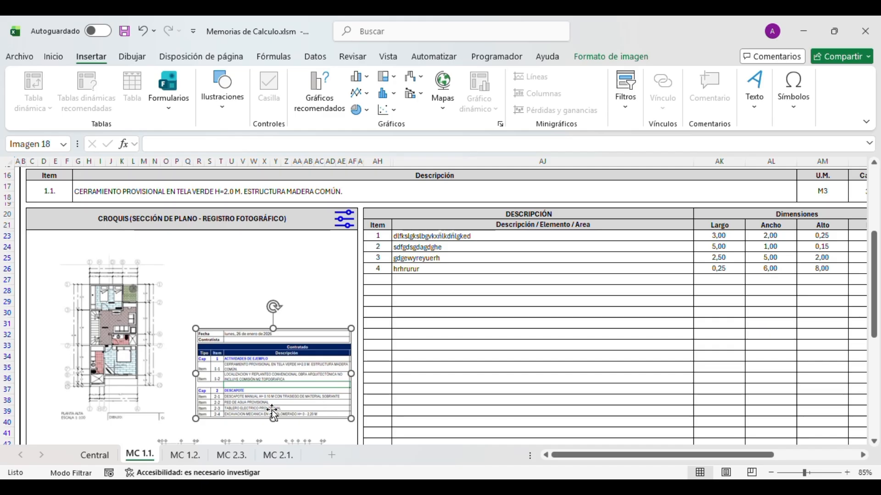
# - Resize the contract table picture to about two-thirds and move it to the right of the floor plan
pyautogui.scroll(-5, 274, 415)
pyautogui.scroll(2, 115, 282)
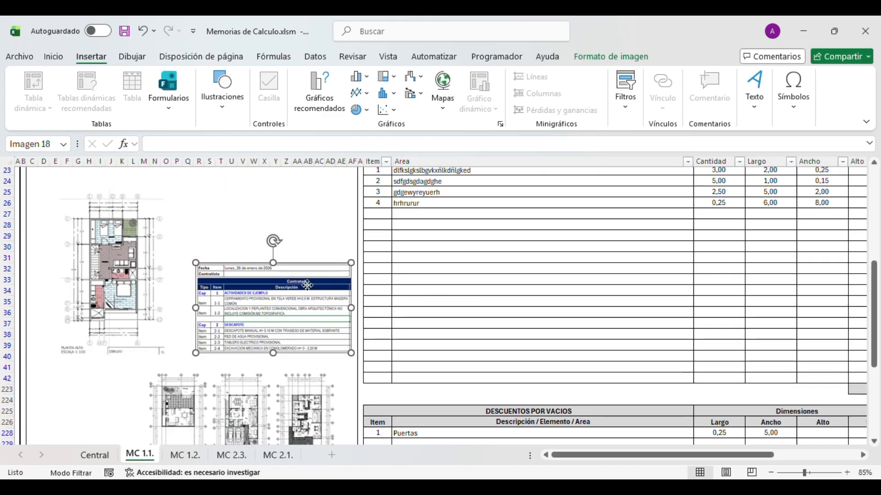
pyautogui.moveTo(307, 285); pyautogui.dragTo(298, 249)
pyautogui.scroll(2, 363, 235)
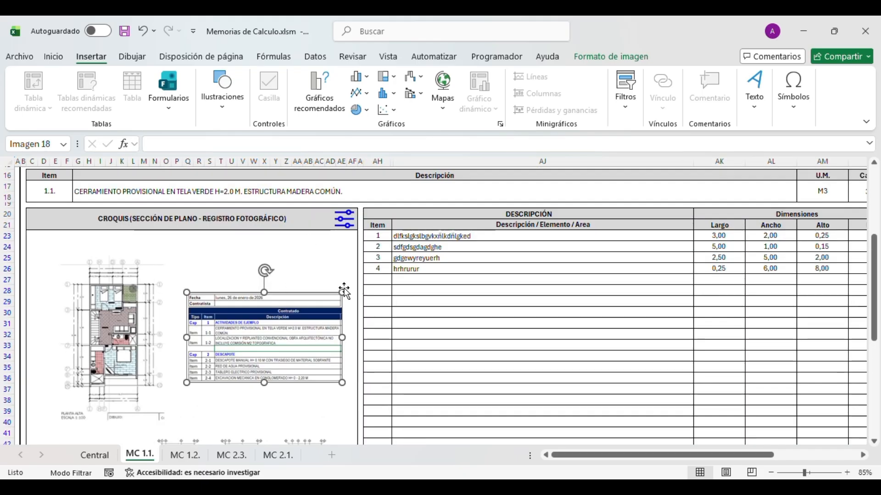
pyautogui.moveTo(341, 292); pyautogui.dragTo(372, 322)
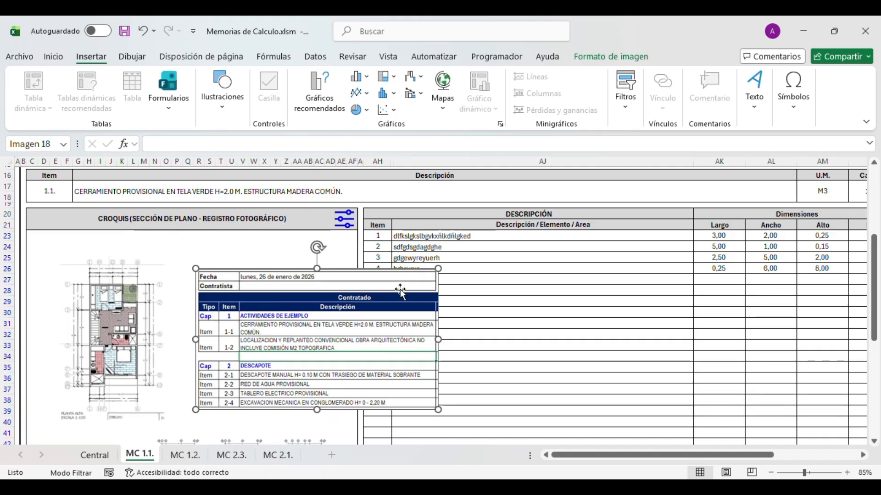
pyautogui.moveTo(434, 271); pyautogui.dragTo(320, 319)
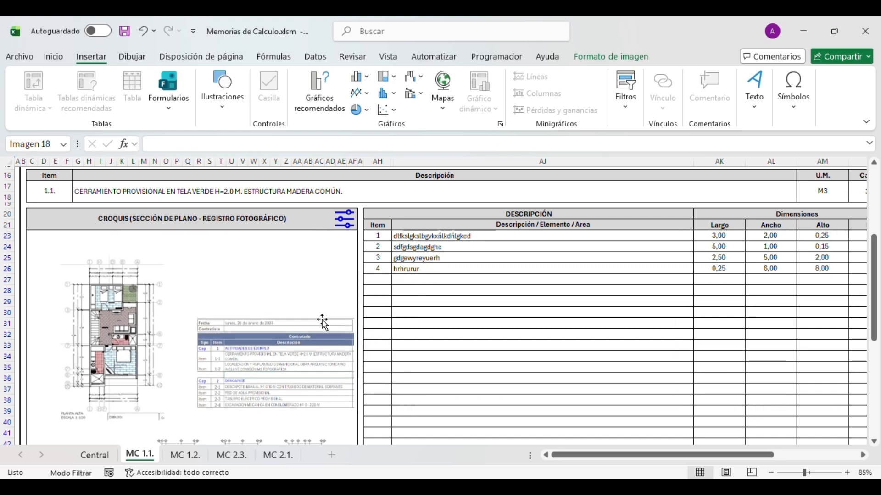
pyautogui.moveTo(276, 343); pyautogui.dragTo(326, 317)
pyautogui.click(419, 381)
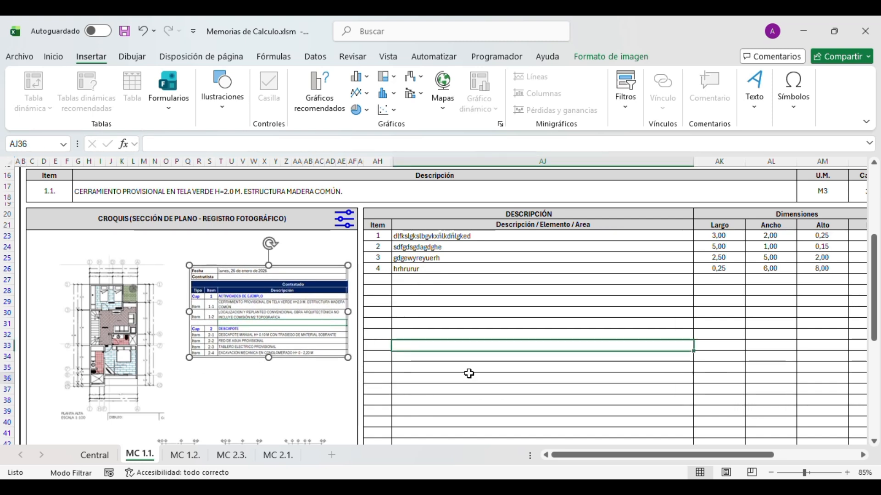
pyautogui.click(211, 346)
pyautogui.click(413, 269)
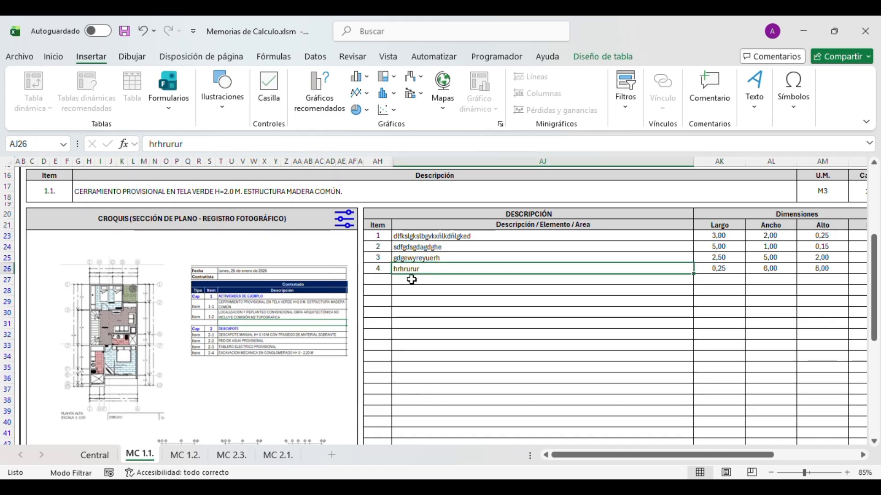
# - Merge the plan and table into one fitted picture with AJUSTAR, saved as 1.png in Soporte
pyautogui.click(343, 219)
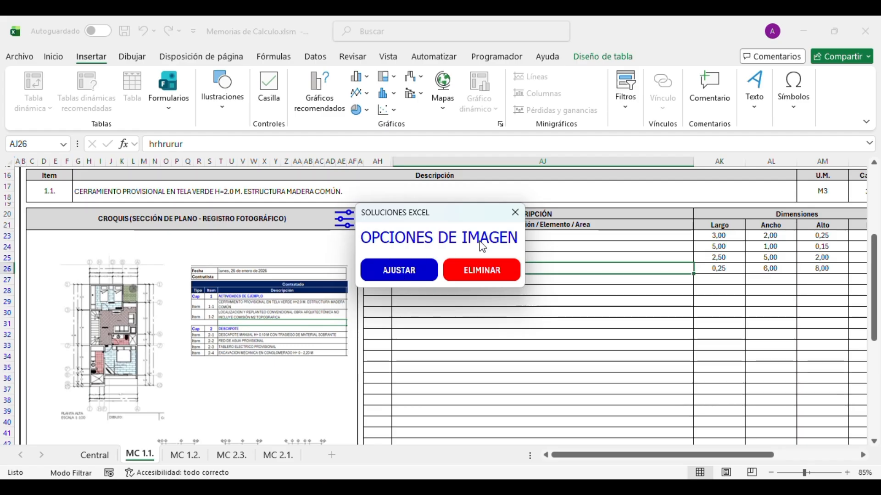
pyautogui.click(417, 277)
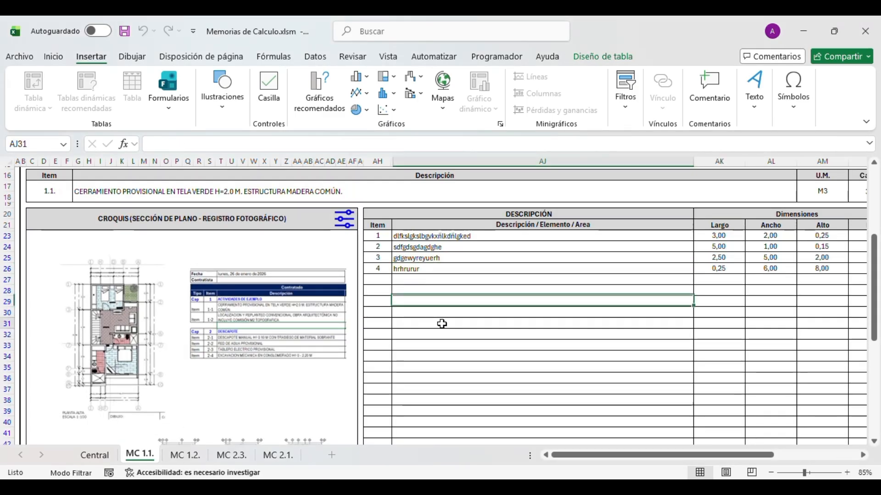
pyautogui.click(269, 260)
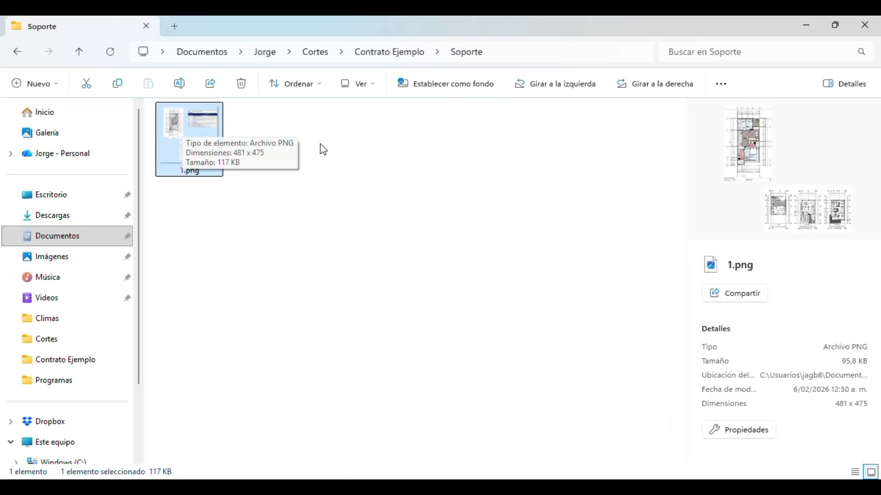
pyautogui.click(806, 25)
pyautogui.click(408, 318)
# - Try removing the combined sketch image by selecting it and pressing Delete
pyautogui.click(315, 271)
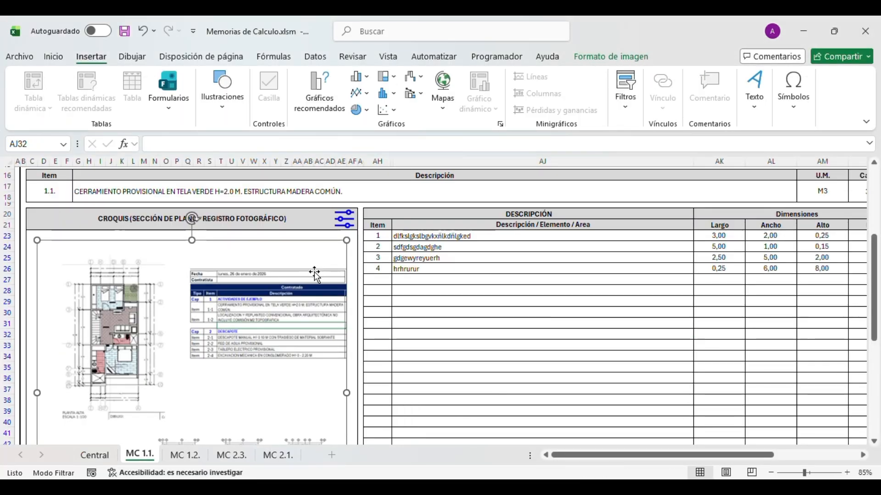
pyautogui.press('Delete')
pyautogui.click(346, 224)
pyautogui.click(374, 275)
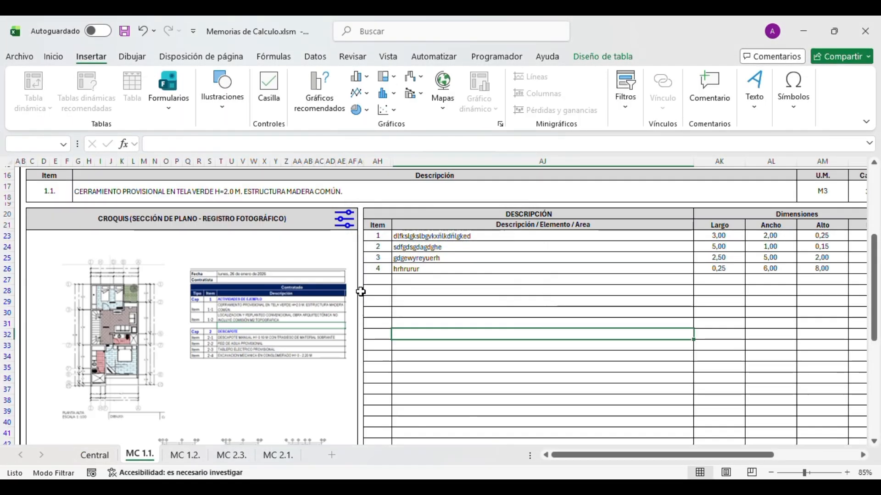
pyautogui.click(308, 315)
pyautogui.press('Delete')
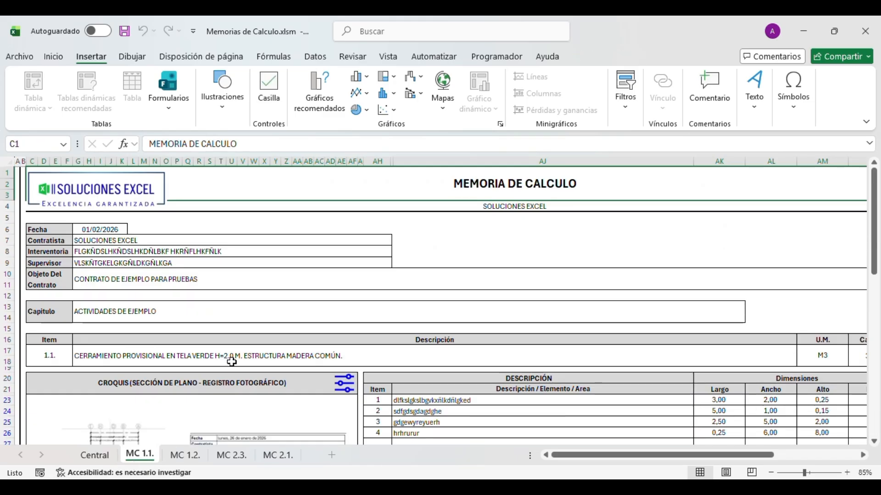
pyautogui.scroll(-8, 290, 356)
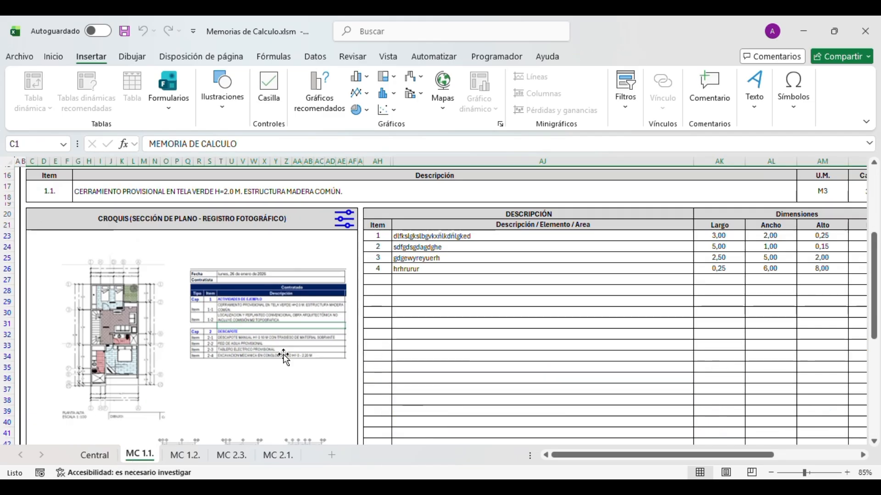
pyautogui.scroll(5, 290, 356)
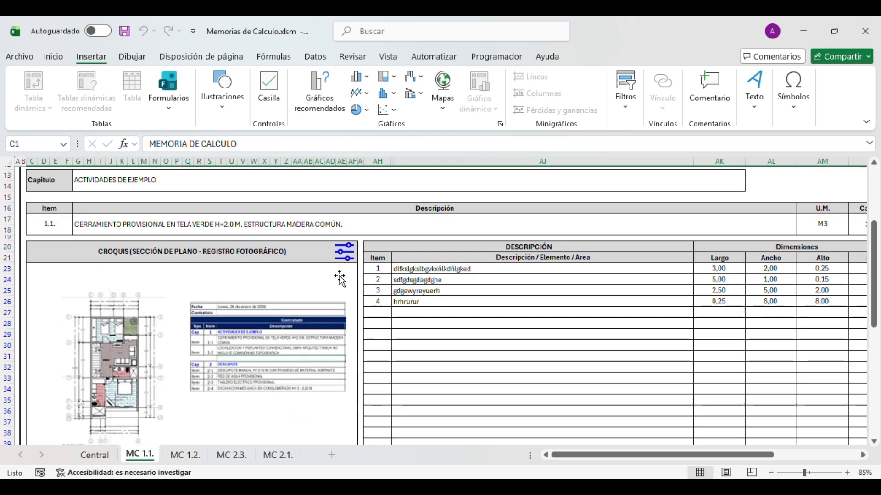
# - Remove the sketch images with ELIMINAR in the image options, leaving the CROQUIS area empty
pyautogui.click(345, 253)
pyautogui.click(461, 274)
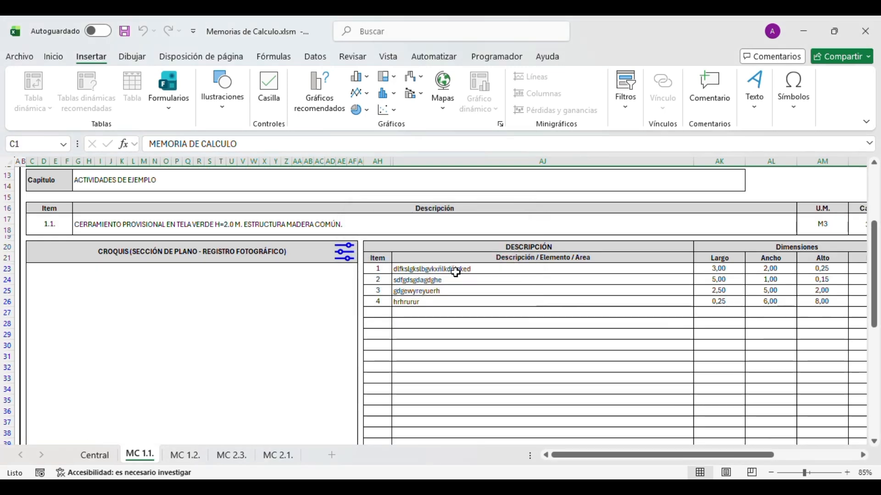
pyautogui.click(254, 323)
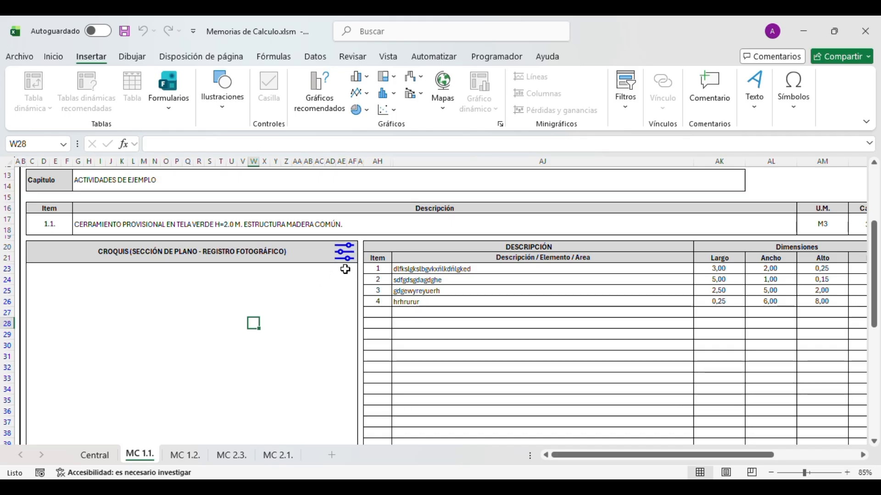
pyautogui.scroll(3, 345, 269)
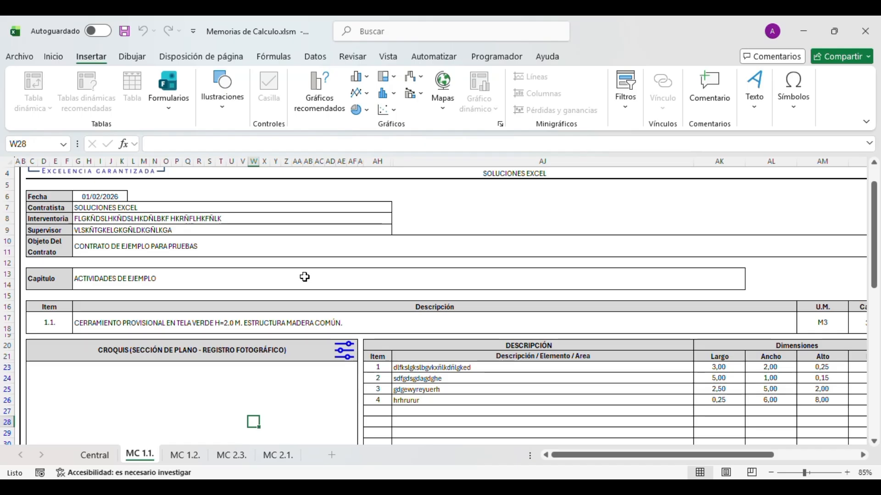
pyautogui.scroll(-3, 305, 277)
pyautogui.click(207, 331)
pyautogui.click(122, 298)
pyautogui.click(186, 385)
pyautogui.click(143, 323)
pyautogui.click(224, 304)
pyautogui.click(120, 379)
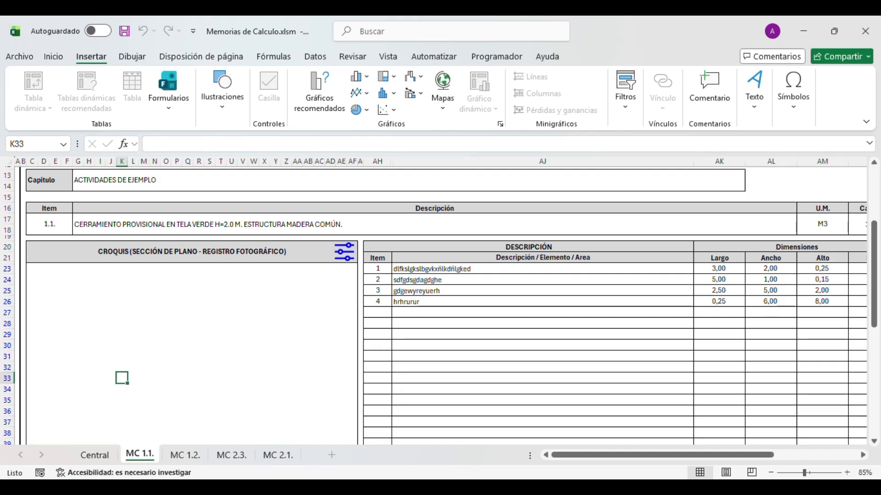
# - Confirm the Soporte folder holds no files and return to the workbook
pyautogui.click(344, 252)
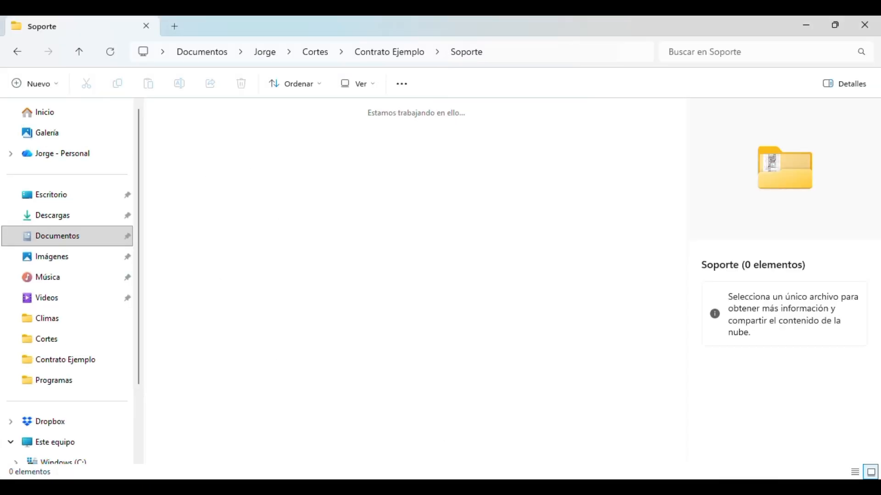
pyautogui.hotkey('alt', 'Tab')
pyautogui.click(179, 370)
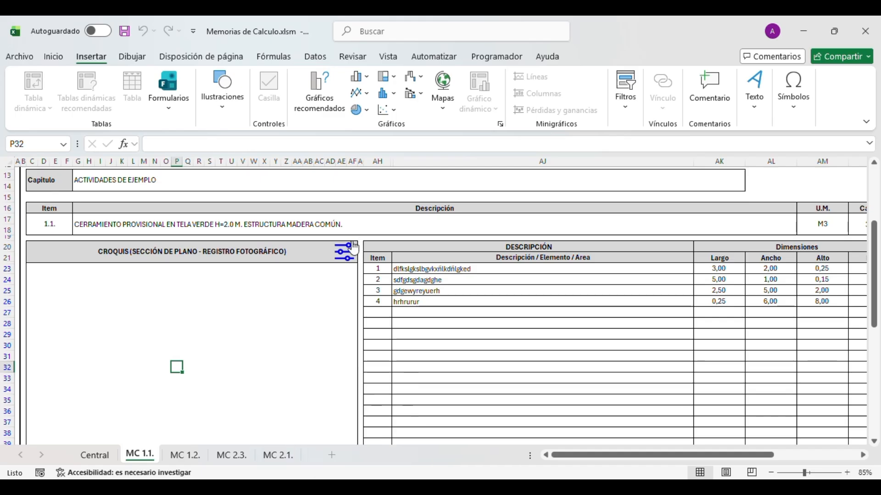
# - Insert the cs04-planos-casa and c8d1aff three-plan pictures into the CROQUIS area
pyautogui.click(340, 258)
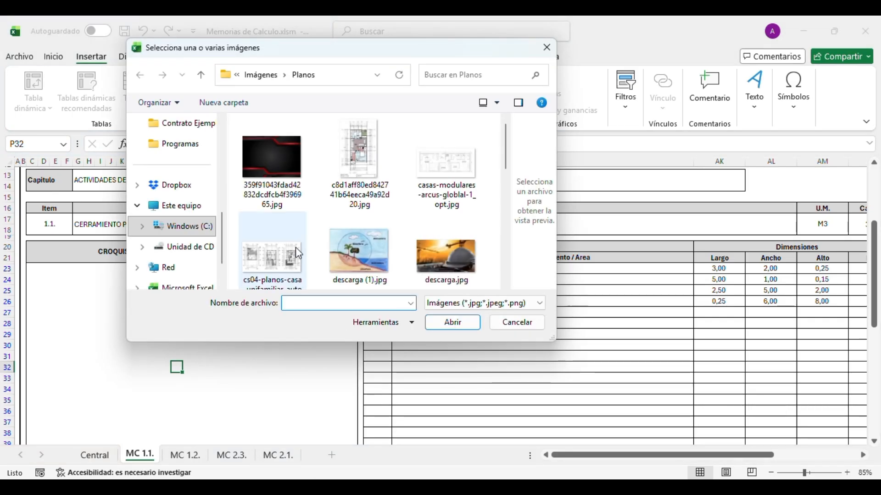
pyautogui.click(256, 248)
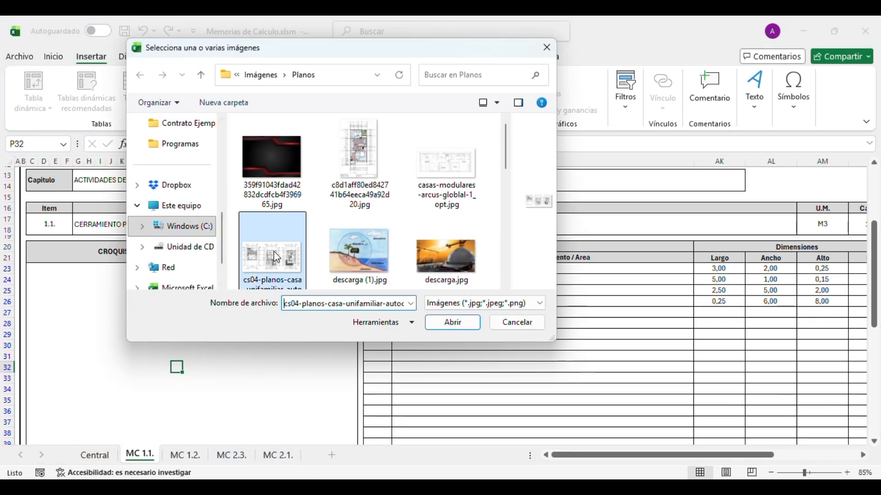
pyautogui.keyDown('ctrl'); pyautogui.click(356, 167); pyautogui.keyUp('ctrl')
pyautogui.click(452, 322)
# - Move the three-plan picture up and to the right of the main floor plan
pyautogui.scroll(-5, 338, 333)
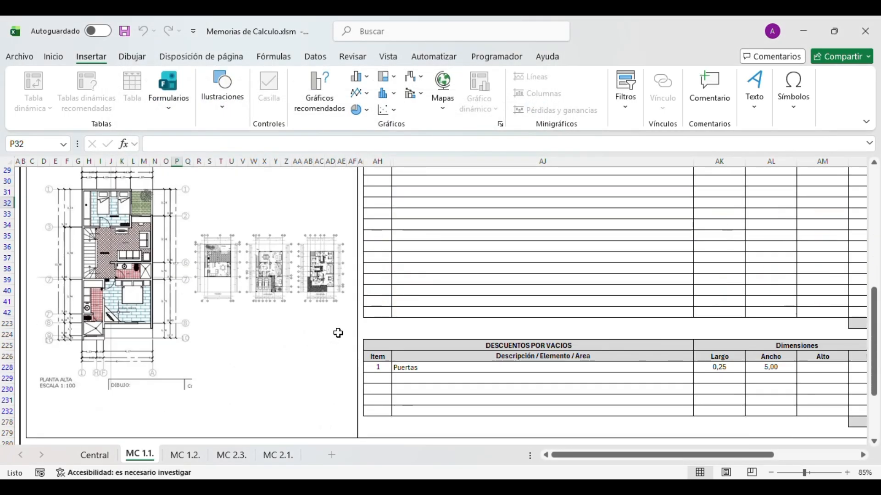
pyautogui.click(320, 304)
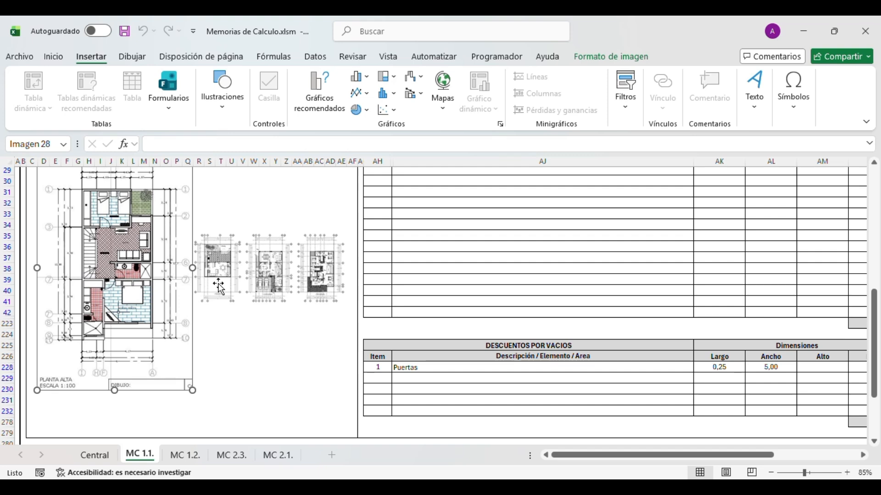
pyautogui.moveTo(241, 282); pyautogui.dragTo(252, 248)
pyautogui.scroll(3, 252, 248)
pyautogui.moveTo(303, 322); pyautogui.dragTo(300, 278)
# - Fit both Planos pictures together into the CROQUIS area with AJUSTAR
pyautogui.click(411, 322)
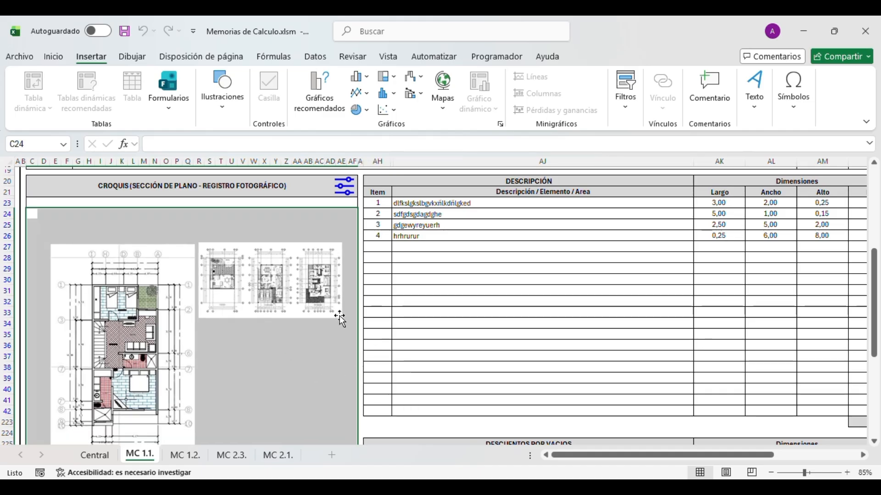
pyautogui.click(302, 365)
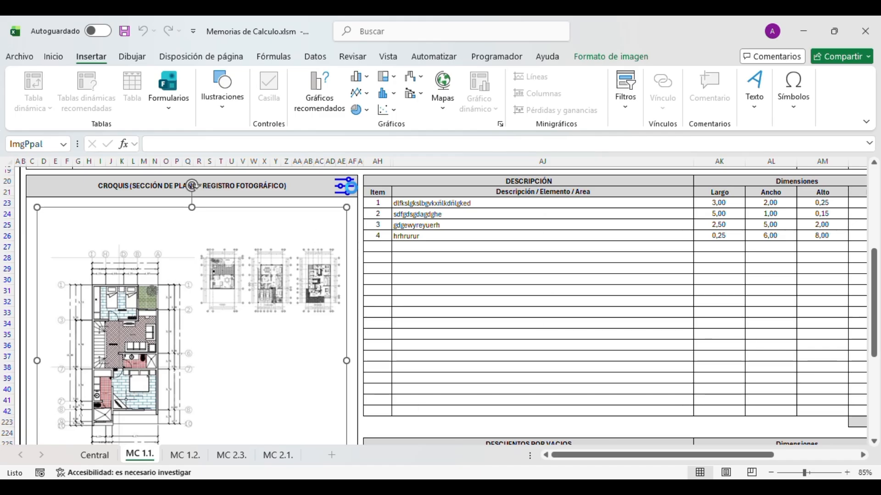
pyautogui.click(350, 186)
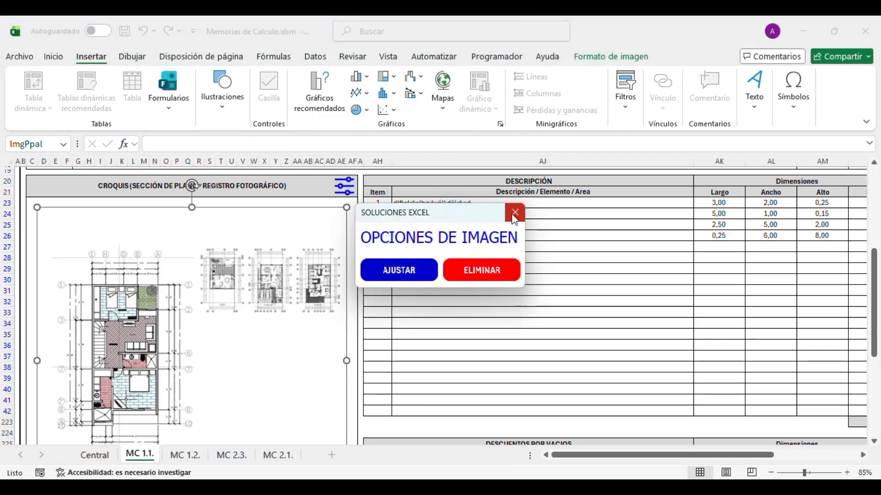
pyautogui.click(403, 275)
pyautogui.click(405, 302)
pyautogui.scroll(-1, 316, 327)
pyautogui.scroll(-3, 315, 326)
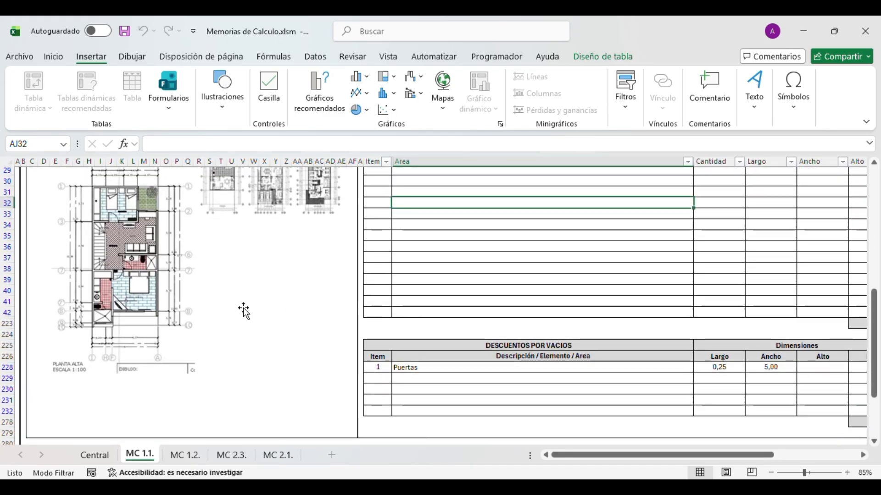
# - Snip the top-left part of the ribbon, paste it, and move it below the floor plan
pyautogui.press('super+shift+s')
pyautogui.moveTo(6, 43); pyautogui.dragTo(240, 103)
pyautogui.click(482, 324)
pyautogui.hotkey('ctrl', 'v')
pyautogui.moveTo(477, 350); pyautogui.dragTo(228, 416)
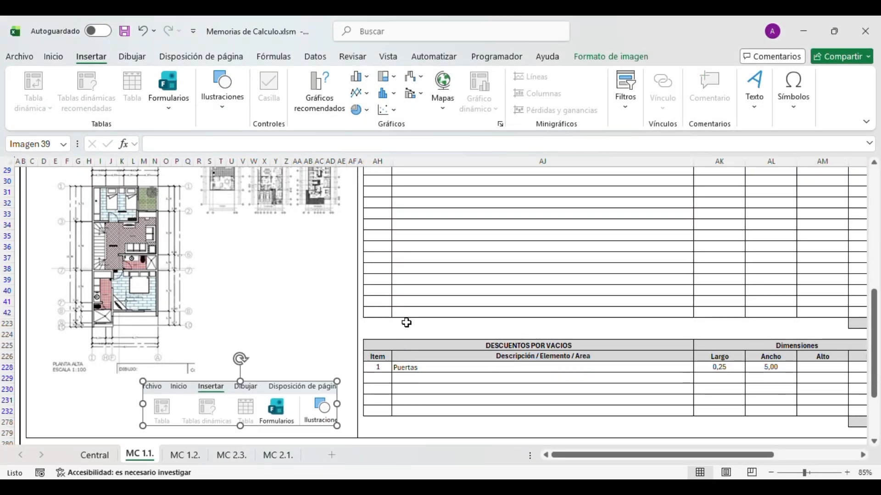
pyautogui.click(407, 323)
pyautogui.scroll(4, 407, 323)
# - Refit the sketch pictures into the CROQUIS area with AJUSTAR
pyautogui.click(344, 219)
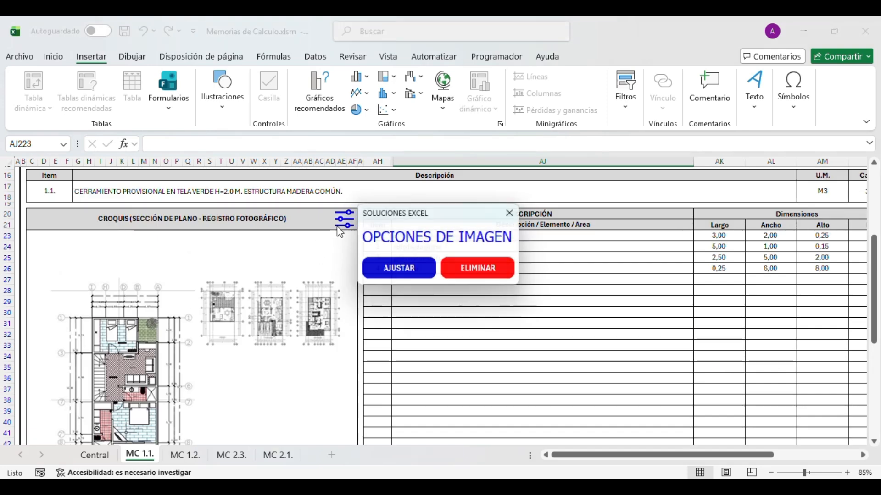
pyautogui.click(397, 275)
pyautogui.scroll(-6, 386, 294)
pyautogui.click(277, 359)
pyautogui.scroll(5, 395, 299)
pyautogui.click(418, 279)
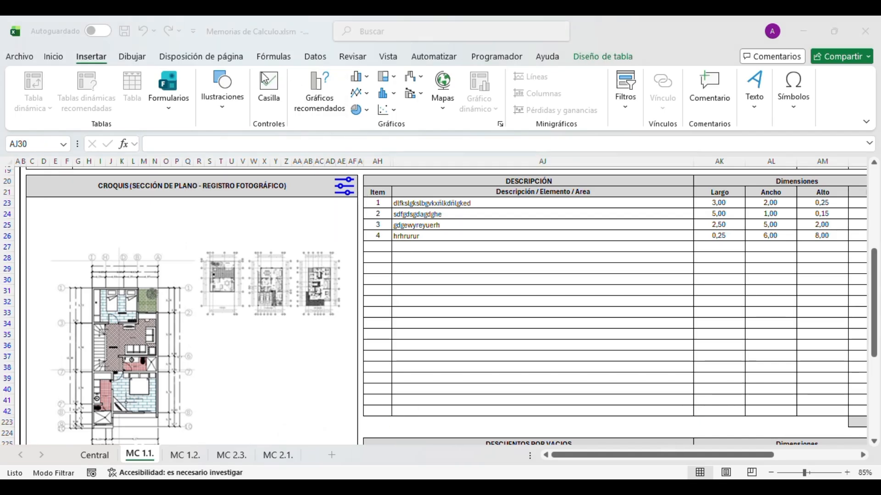
# - Snip a worksheet region, paste it, and place it over the lower Descripción table rows
pyautogui.press('super+shift+s')
pyautogui.moveTo(156, 47); pyautogui.dragTo(568, 136)
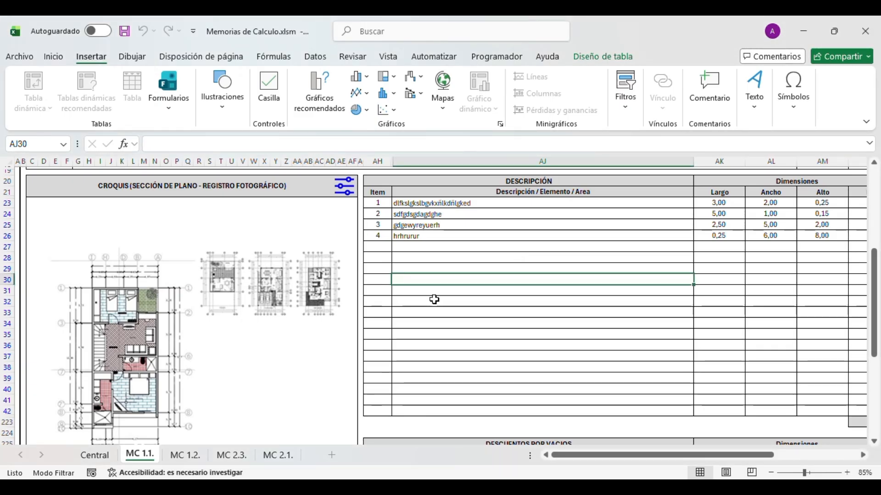
pyautogui.hotkey('ctrl', 'v')
pyautogui.moveTo(429, 317); pyautogui.dragTo(256, 384)
pyautogui.moveTo(333, 371); pyautogui.dragTo(489, 361)
pyautogui.click(489, 290)
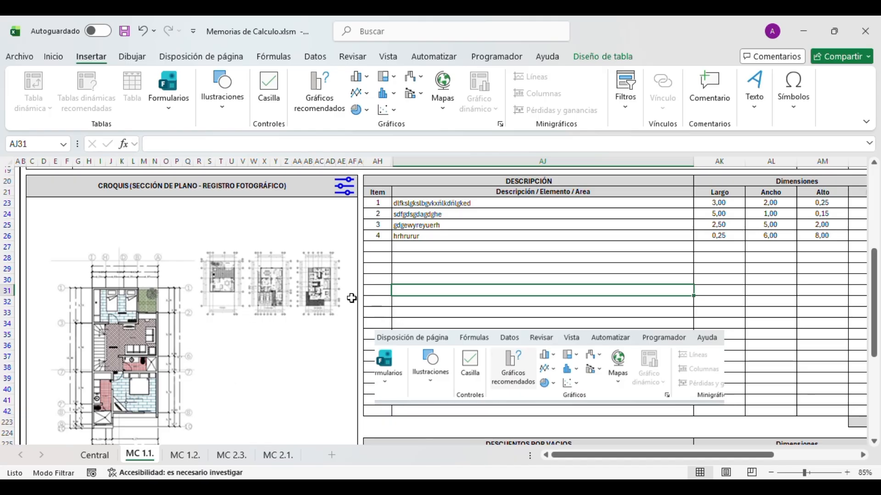
# - Fit the pasted screenshot into the croquis picture with AJUSTAR
pyautogui.click(322, 286)
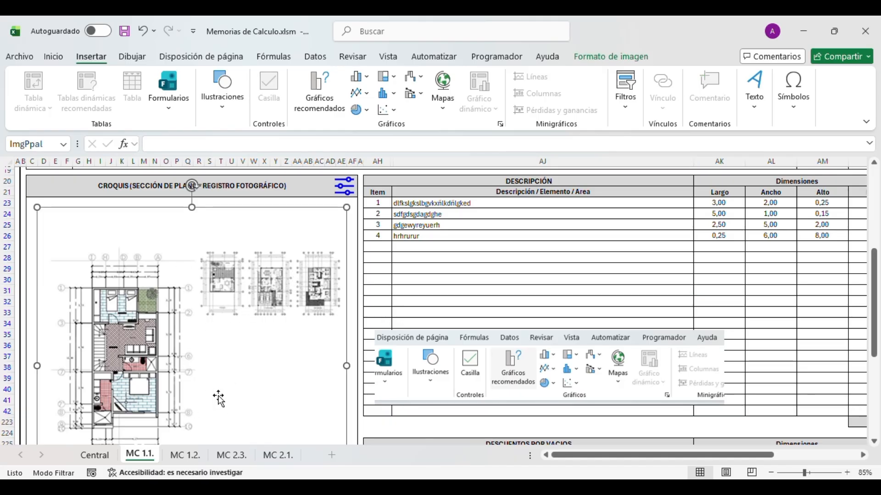
pyautogui.click(345, 195)
pyautogui.click(407, 275)
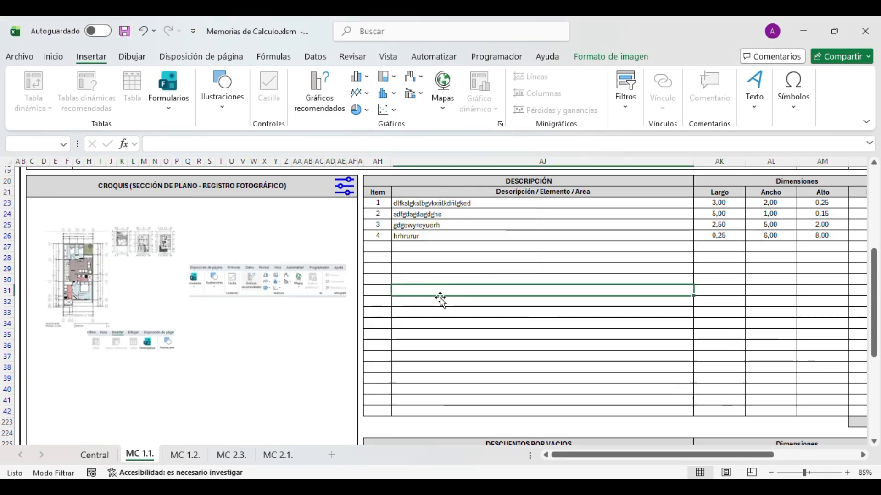
pyautogui.click(178, 326)
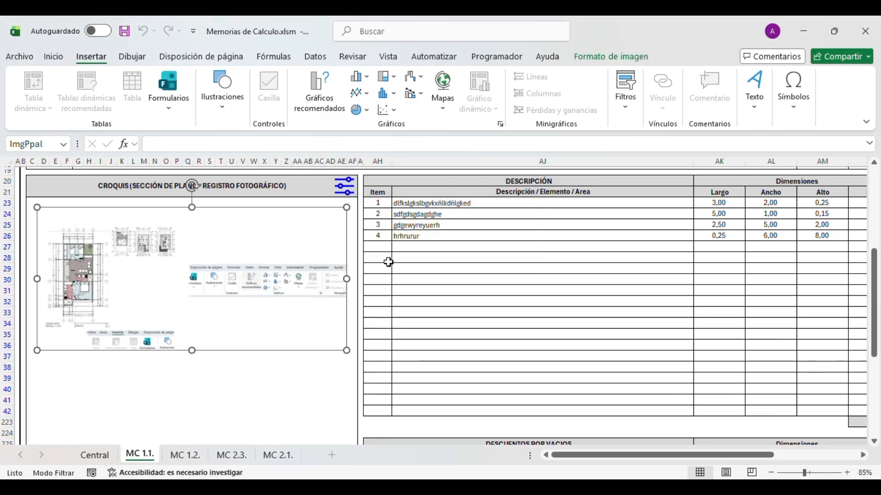
pyautogui.click(436, 323)
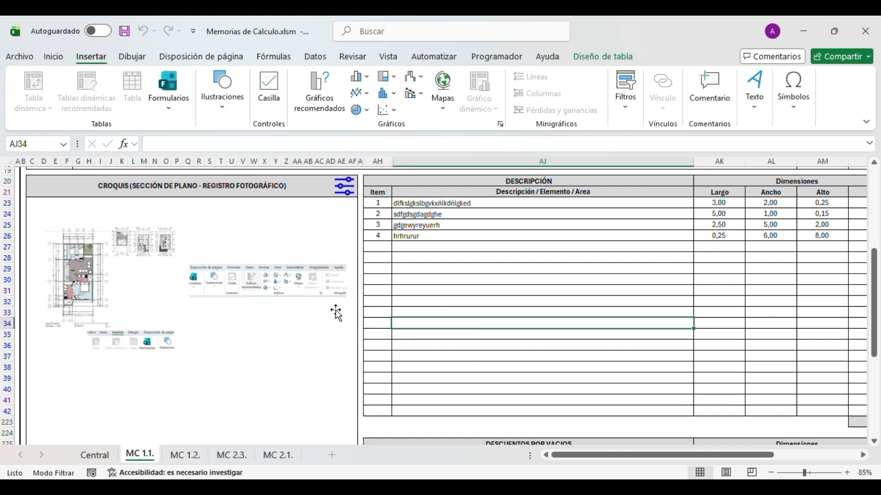
pyautogui.click(140, 298)
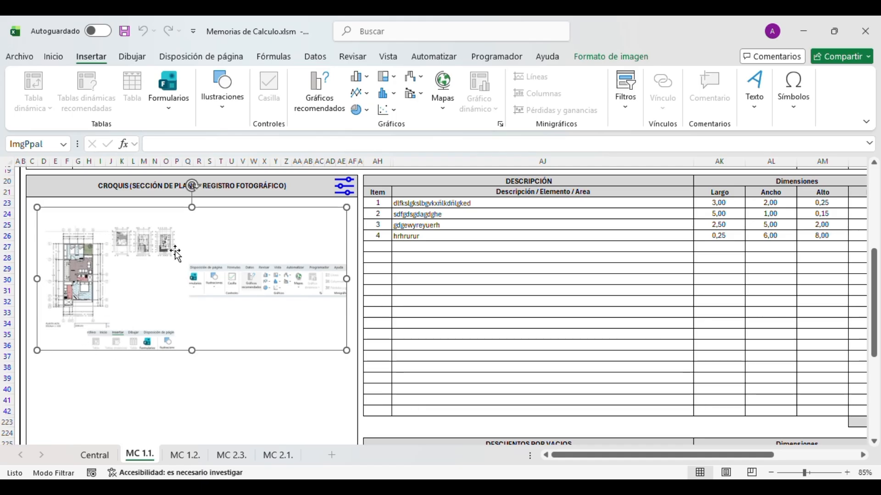
pyautogui.press('Escape')
pyautogui.click(413, 289)
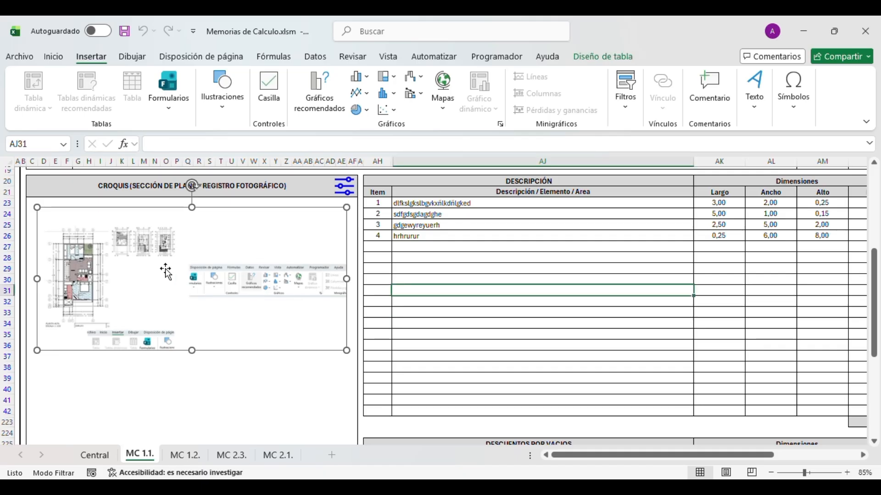
# - Reselect the combined sketch picture and reopen its image options
pyautogui.click(145, 285)
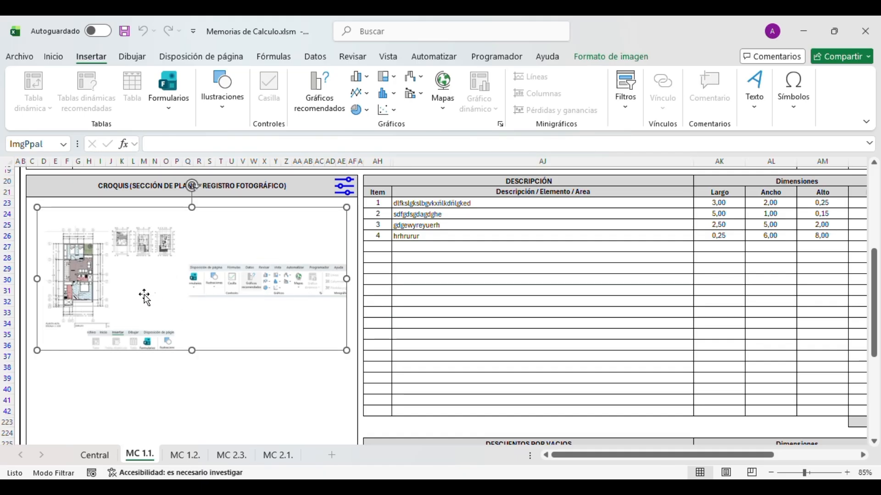
pyautogui.click(410, 256)
pyautogui.click(269, 277)
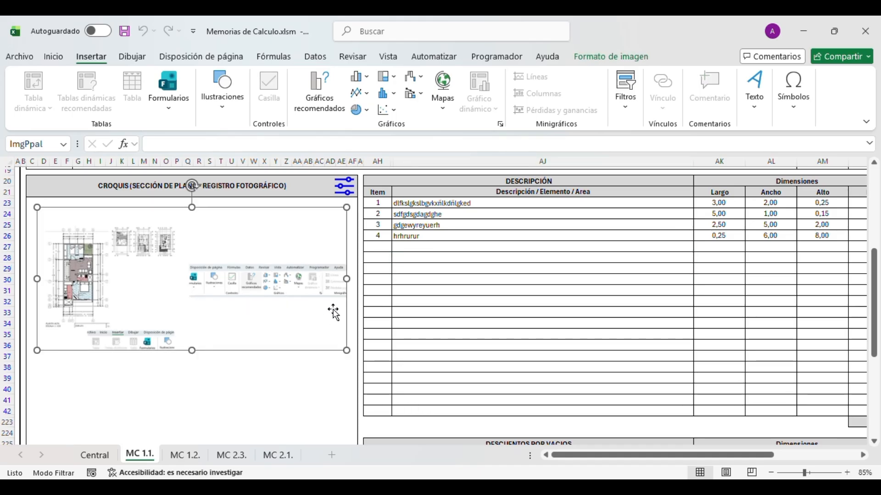
pyautogui.click(403, 332)
pyautogui.click(405, 300)
pyautogui.click(396, 249)
pyautogui.click(367, 288)
pyautogui.click(264, 291)
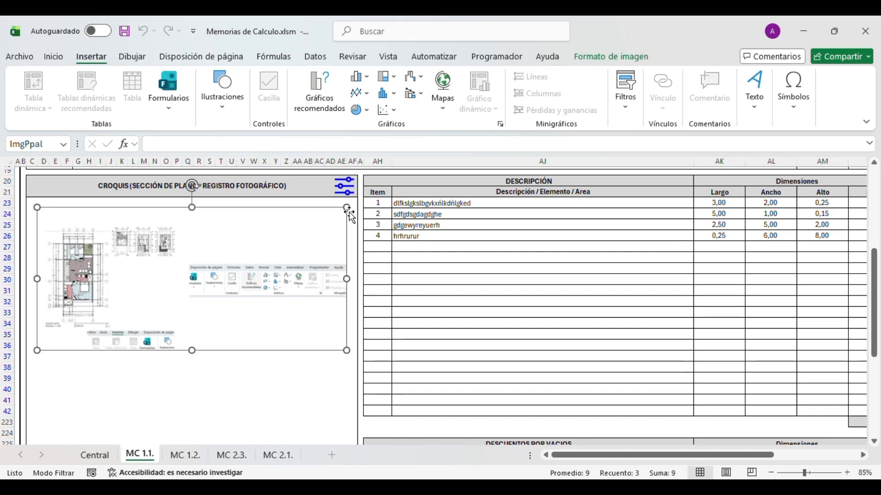
pyautogui.click(344, 186)
# - Delete the old sketch with ELIMINAR and load two floor-plan images into CROQUIS
pyautogui.click(460, 276)
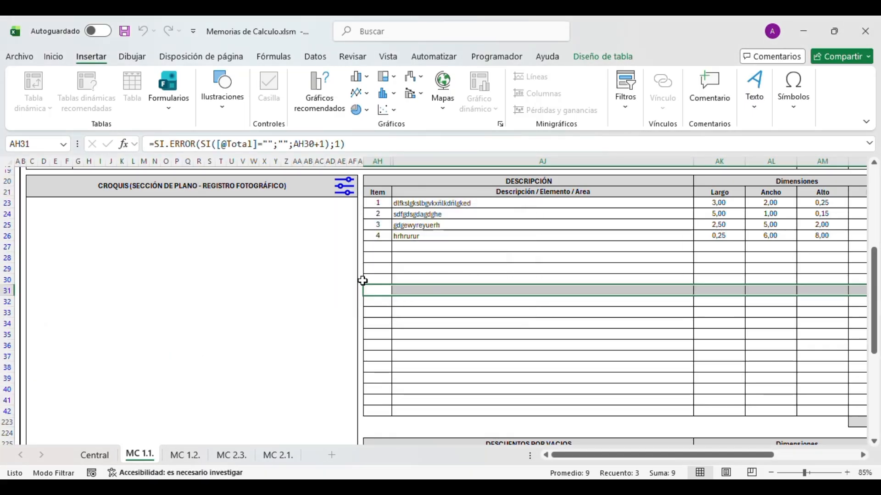
pyautogui.click(253, 291)
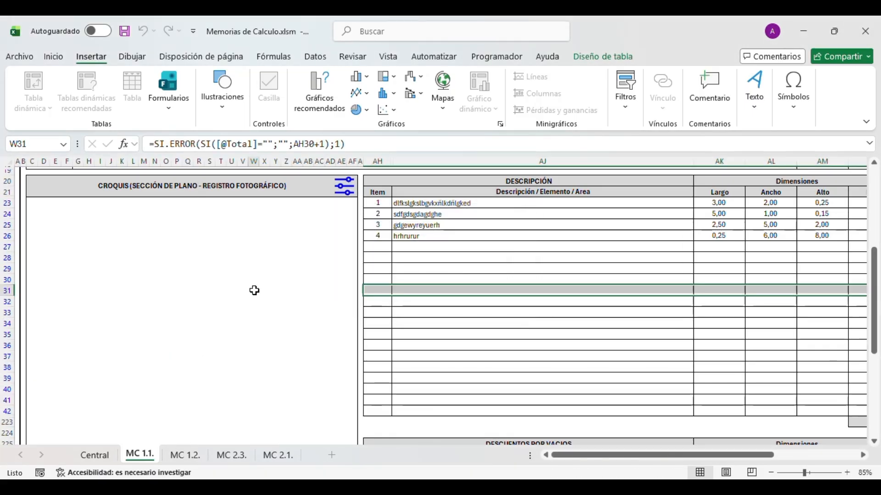
pyautogui.click(345, 187)
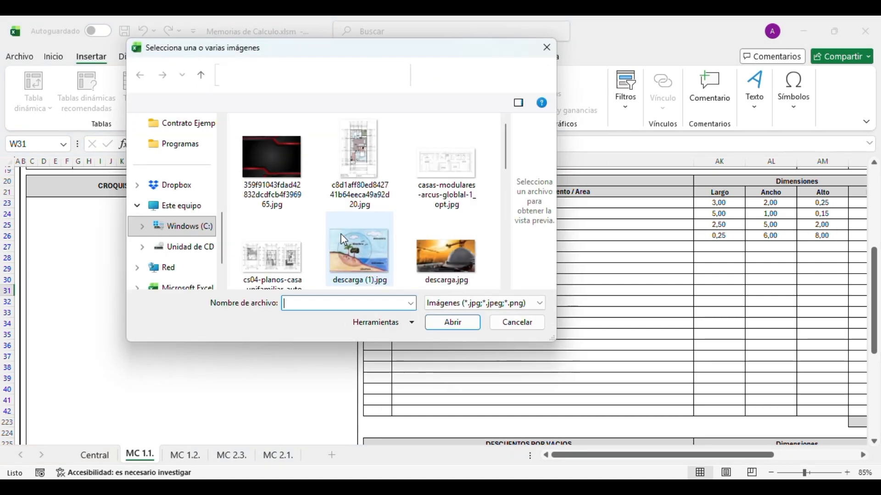
pyautogui.click(356, 158)
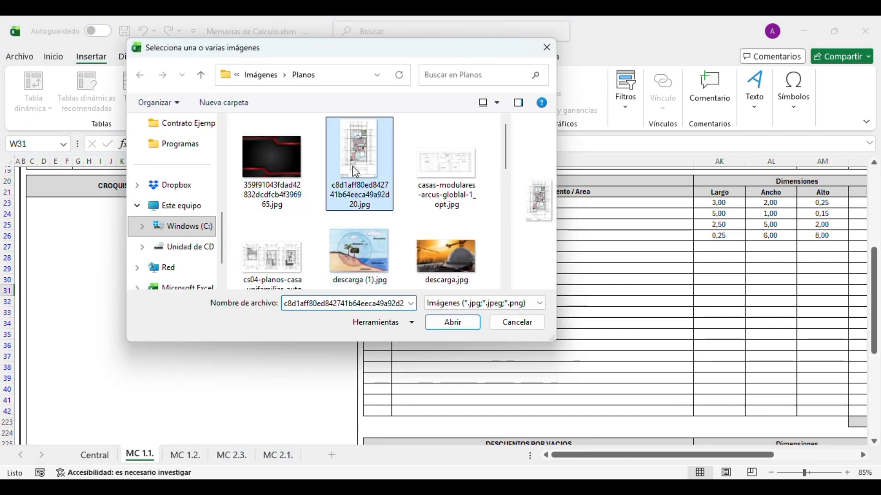
pyautogui.keyDown('ctrl'); pyautogui.click(289, 250); pyautogui.keyUp('ctrl')
pyautogui.click(426, 321)
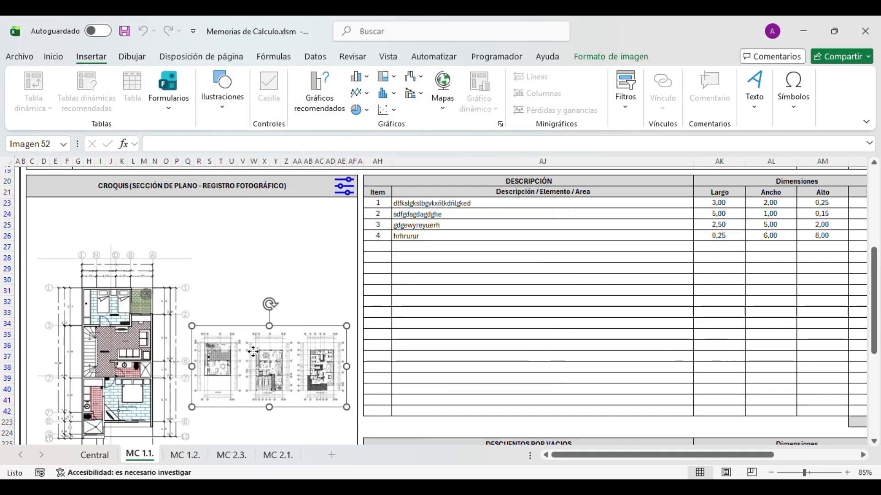
pyautogui.click(372, 224)
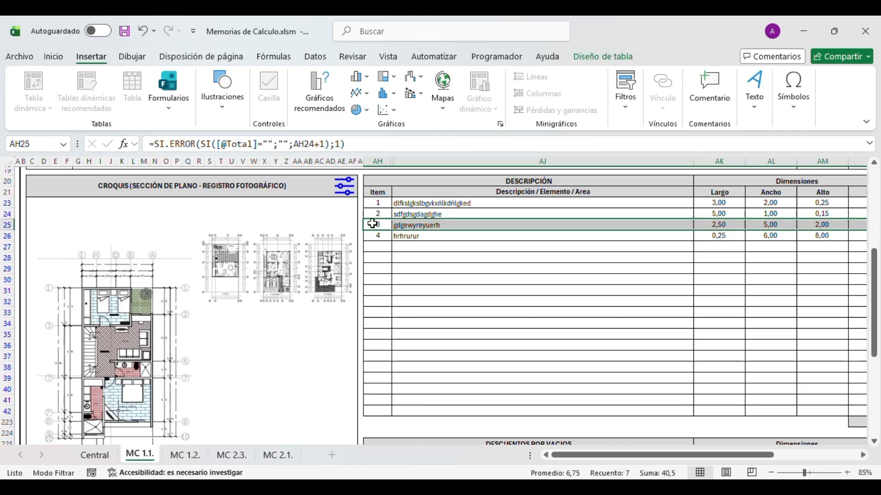
pyautogui.click(346, 205)
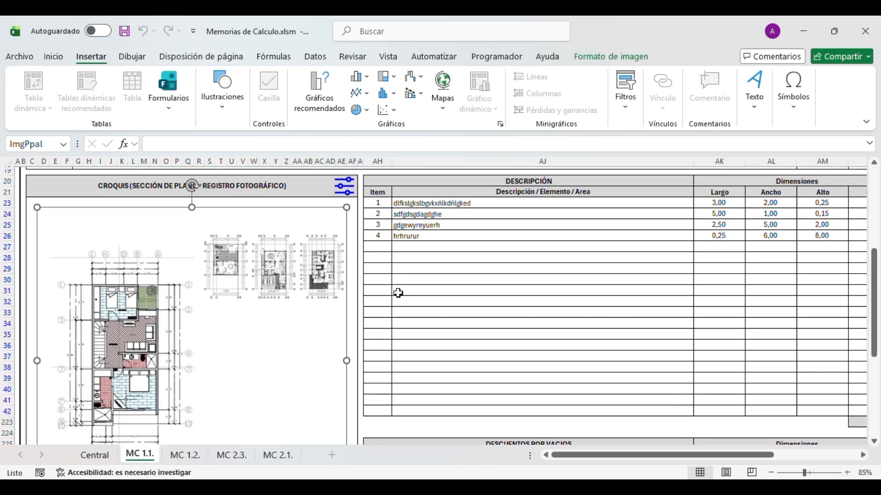
# - Snip the Descripción table, paste it, and place a shrunk copy below the plans
pyautogui.press('super+shift+s')
pyautogui.moveTo(368, 179); pyautogui.dragTo(696, 342)
pyautogui.hotkey('ctrl', 'v')
pyautogui.moveTo(108, 346); pyautogui.dragTo(287, 417)
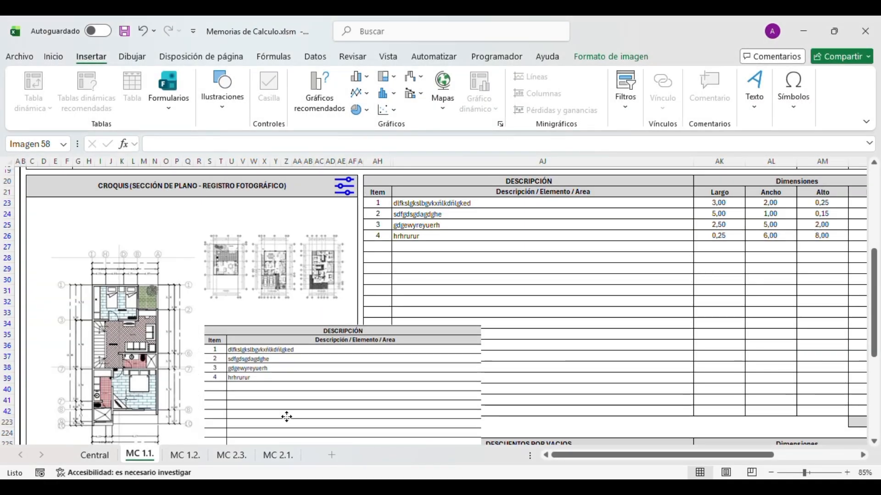
pyautogui.scroll(-3, 287, 417)
pyautogui.moveTo(481, 231); pyautogui.dragTo(314, 299)
pyautogui.moveTo(275, 344); pyautogui.dragTo(280, 332)
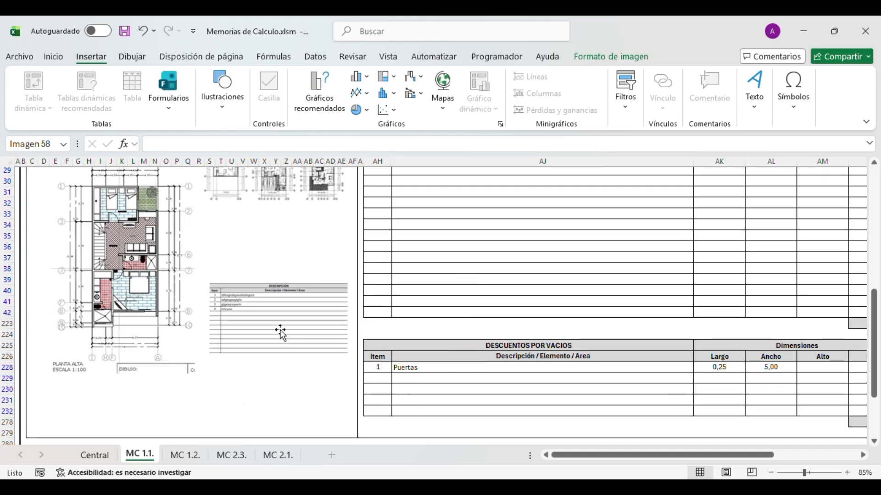
pyautogui.press('Escape')
# - Fit the plans and table snapshot together as ImgPpal with AJUSTAR
pyautogui.scroll(2, 308, 360)
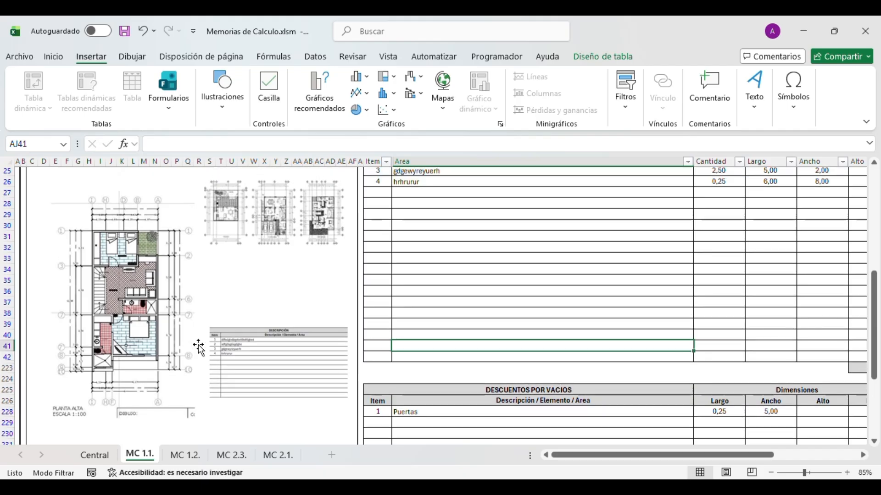
pyautogui.scroll(2, 199, 349)
pyautogui.click(348, 196)
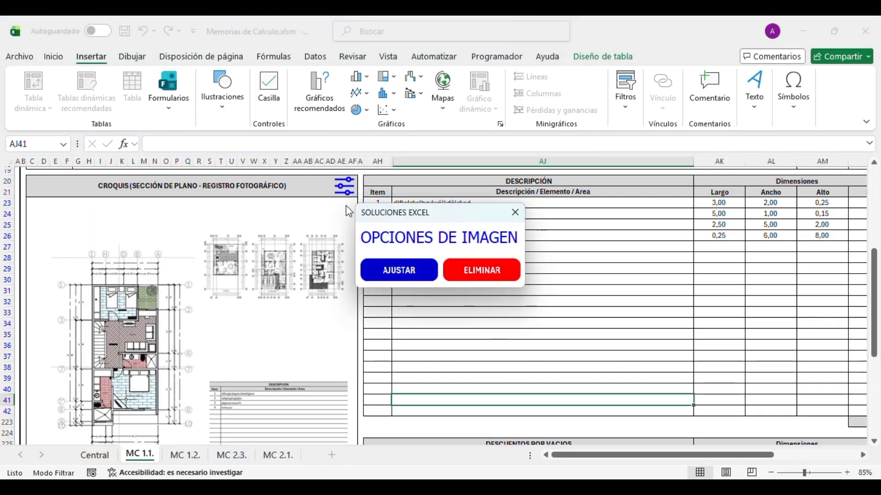
pyautogui.click(411, 270)
pyautogui.scroll(-3, 396, 324)
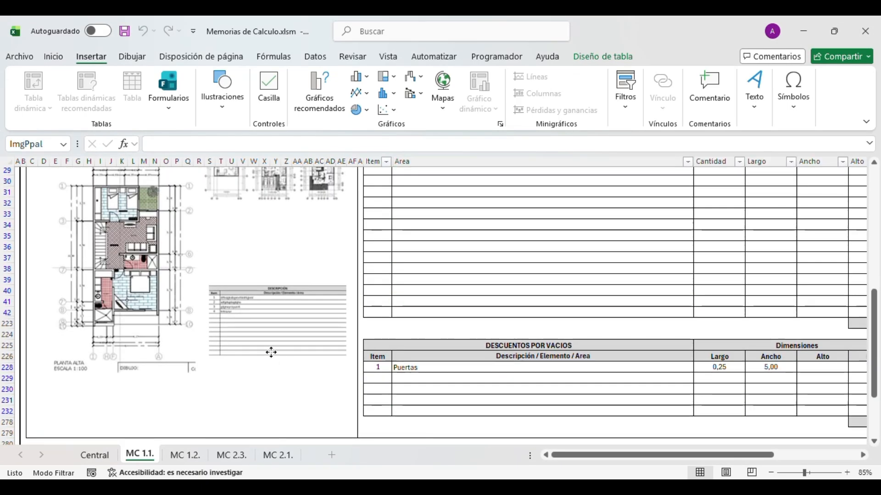
pyautogui.click(271, 352)
pyautogui.scroll(4, 280, 335)
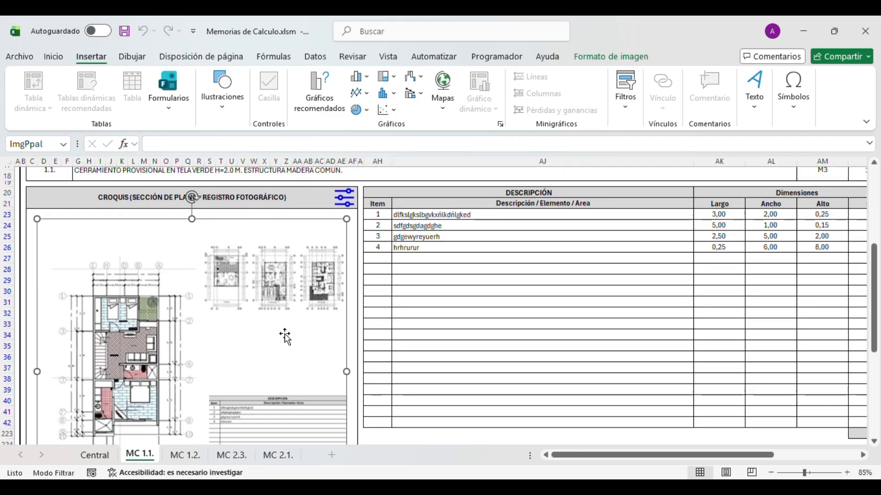
# - Select the Observaciones box on MC 1.1. and enter test text into it
pyautogui.scroll(4, 284, 335)
pyautogui.click(409, 378)
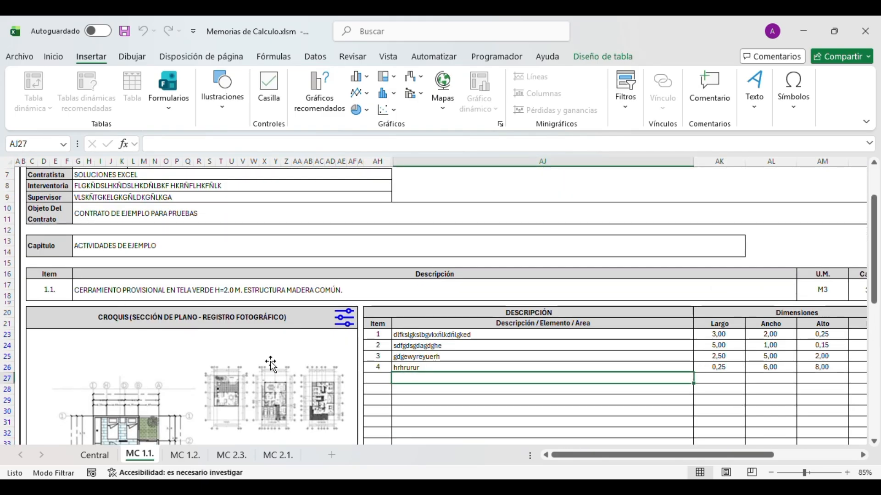
pyautogui.scroll(-10, 271, 363)
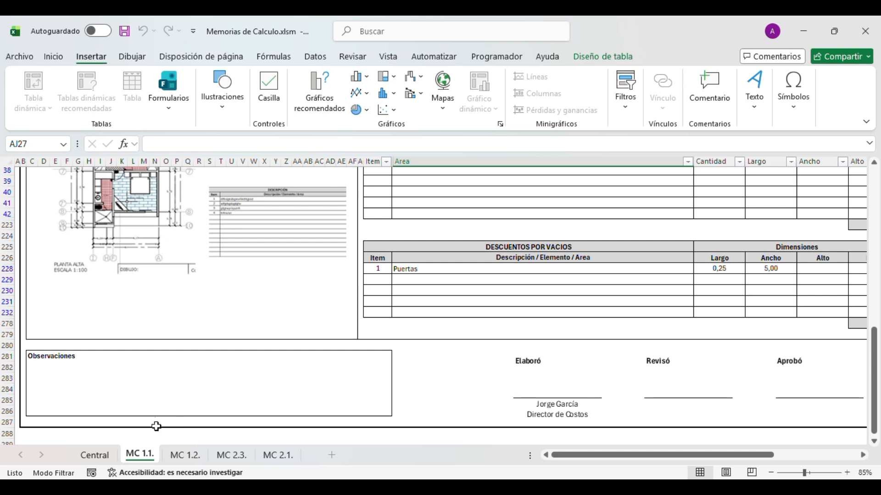
pyautogui.click(155, 399)
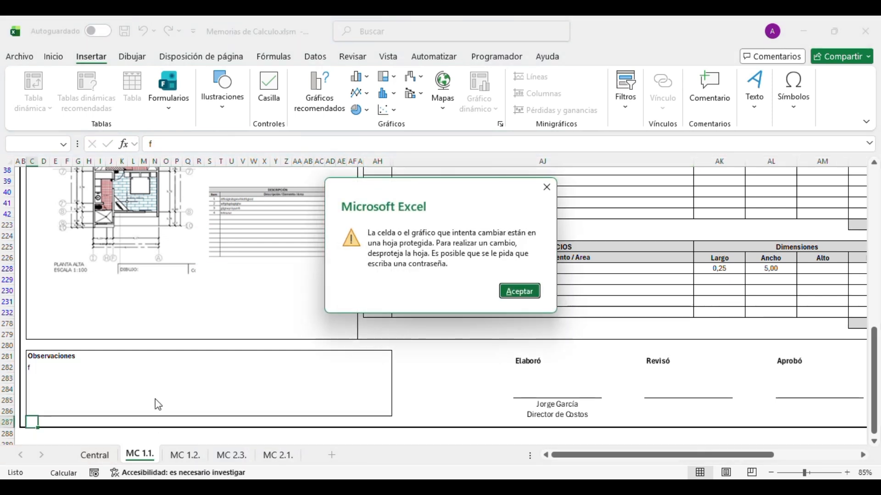
pyautogui.press('Return')
pyautogui.write('dlfkgsdlñkglñdsk ñlkalñgkdlñg kñlkzblñkhgelñgkdslñbklbd')
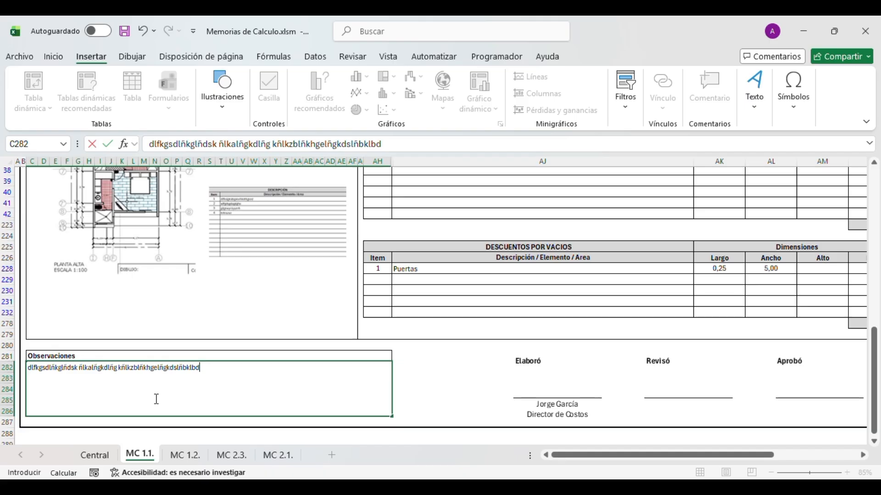
# - Cancel that entry, clear cell C282, and select the delete-memory instruction cell AX2
pyautogui.press('Escape')
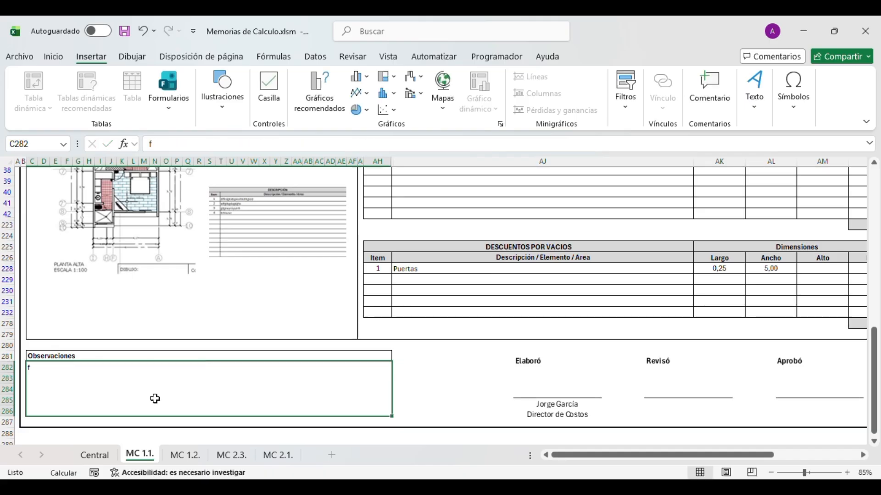
pyautogui.press('Delete')
pyautogui.scroll(15, 155, 397)
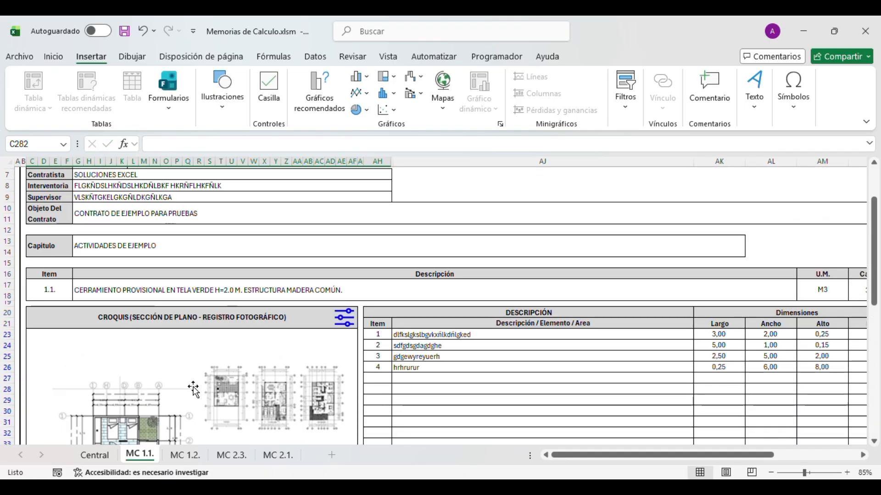
pyautogui.moveTo(581, 455); pyautogui.dragTo(665, 455)
pyautogui.click(733, 190)
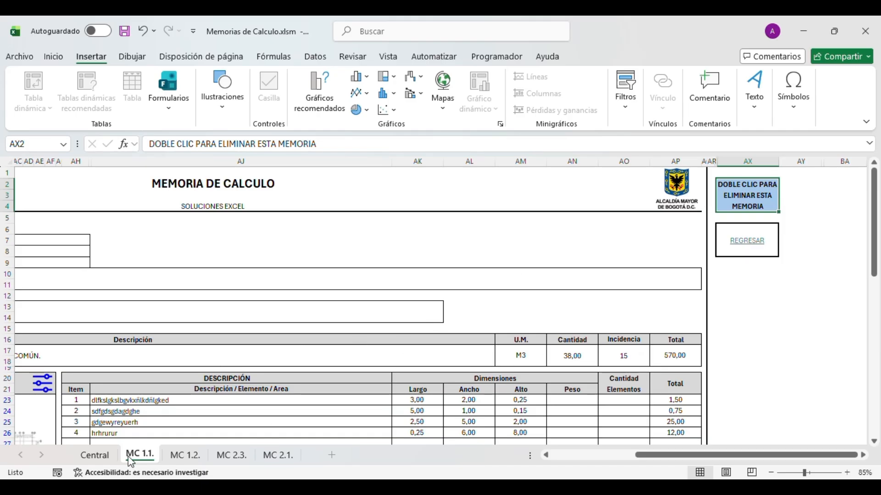
# - Return to the Central sheet and compare its descriptions with the MC 1.1. memory sheet
pyautogui.click(747, 242)
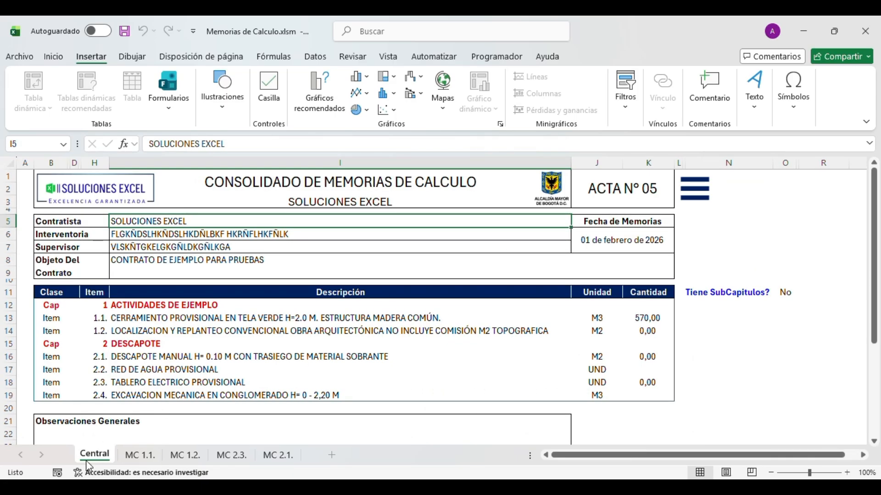
pyautogui.click(334, 331)
pyautogui.click(341, 317)
pyautogui.click(322, 345)
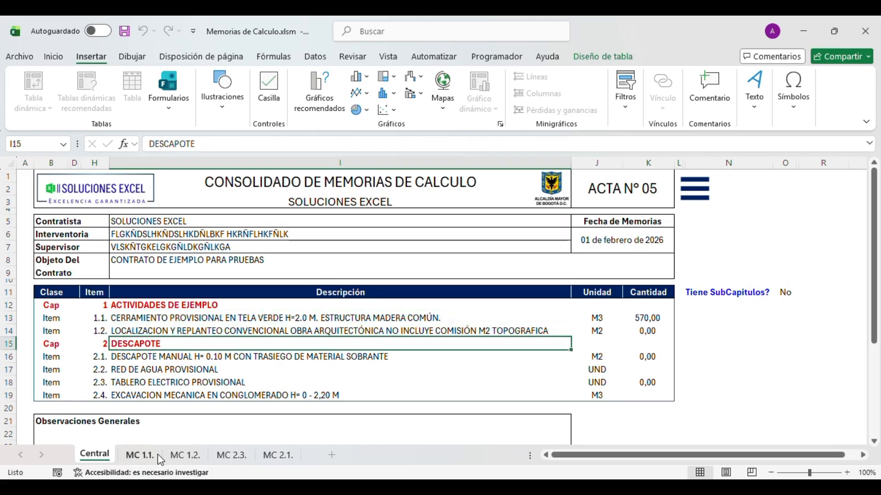
pyautogui.click(155, 455)
pyautogui.click(109, 456)
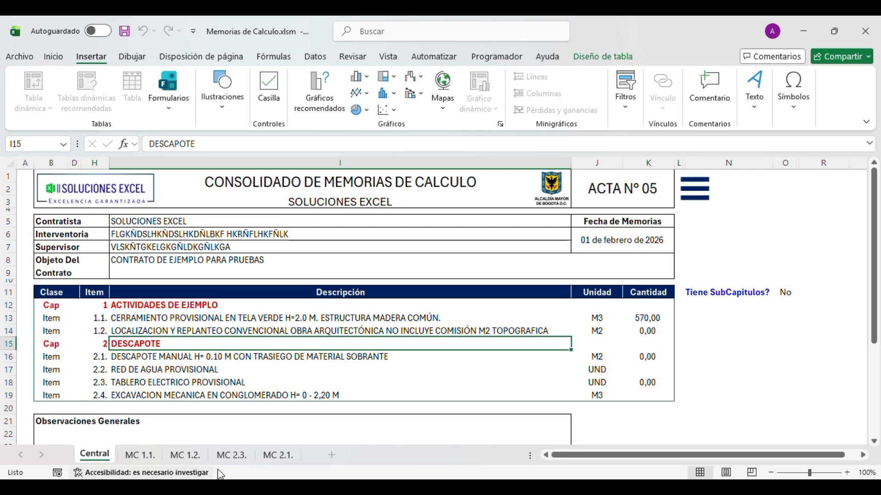
pyautogui.click(140, 455)
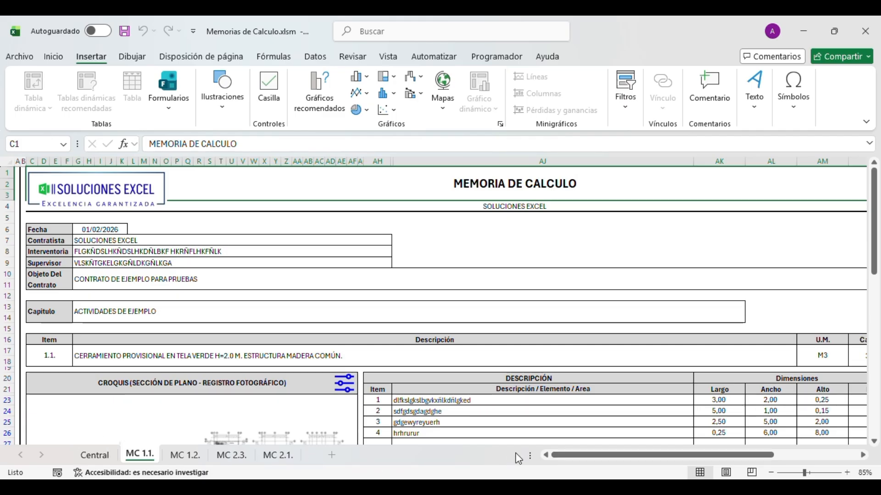
pyautogui.moveTo(585, 450); pyautogui.dragTo(605, 452)
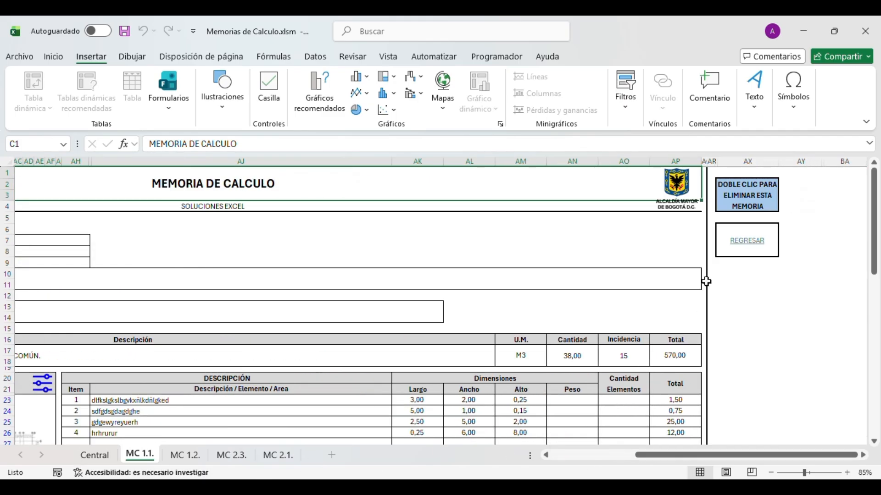
# - Back on Central, pick item 1.2. LOCALIZACION Y REPLANTEO and open its MC 1.2. sheet
pyautogui.click(773, 232)
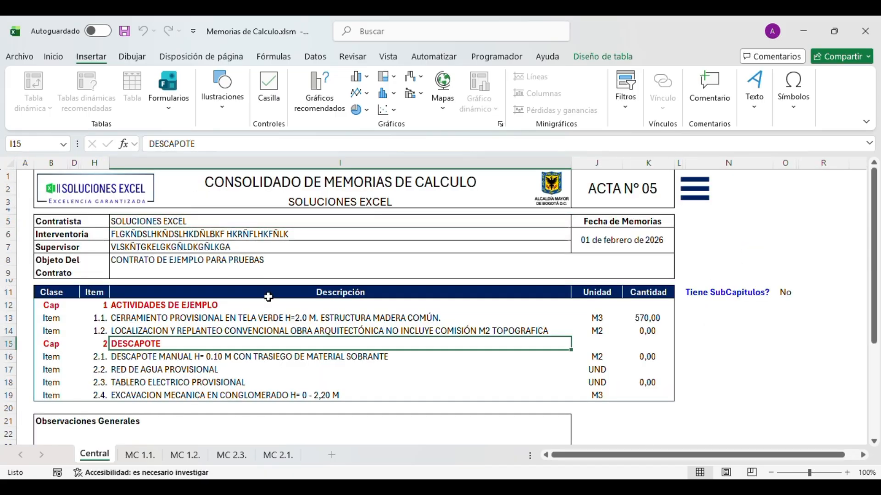
pyautogui.click(278, 316)
pyautogui.click(361, 357)
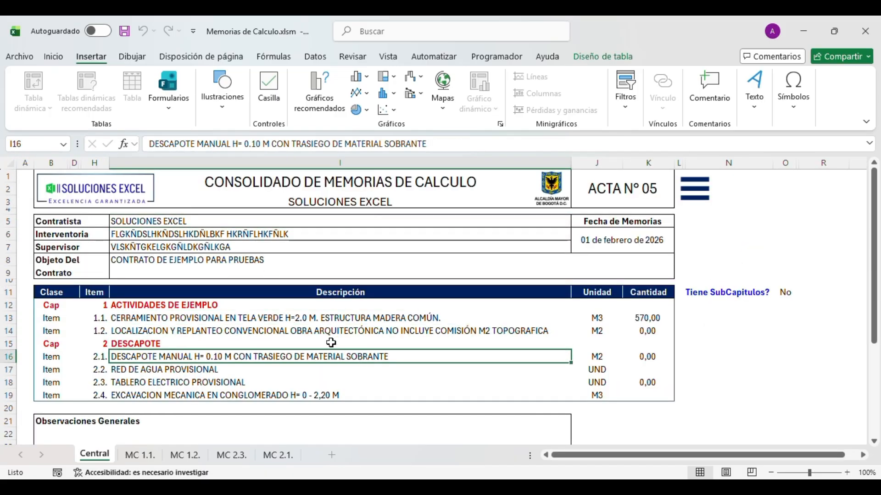
pyautogui.click(321, 320)
pyautogui.click(317, 347)
pyautogui.click(314, 379)
pyautogui.click(304, 354)
pyautogui.click(309, 330)
pyautogui.click(185, 455)
# - Snip the description table and paste the image into the MC 1.2. croquis area
pyautogui.scroll(-4, 293, 405)
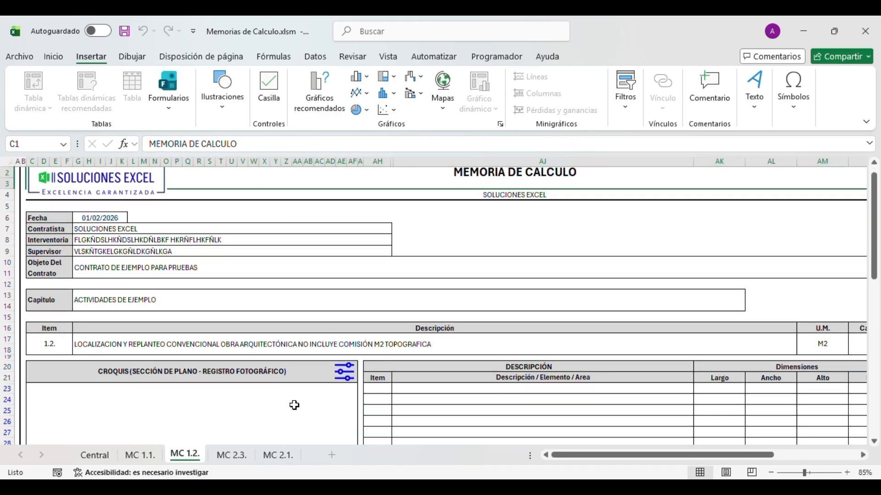
pyautogui.click(265, 344)
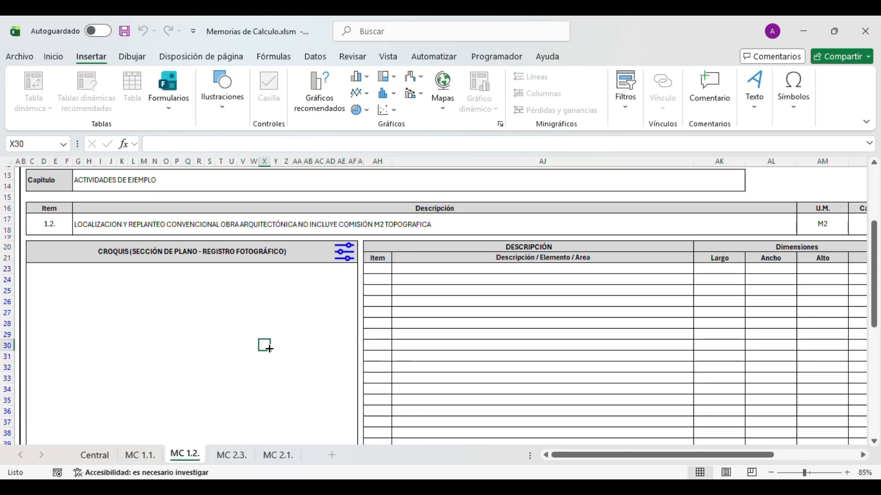
pyautogui.press('super+shift+s')
pyautogui.moveTo(358, 216); pyautogui.dragTo(589, 362)
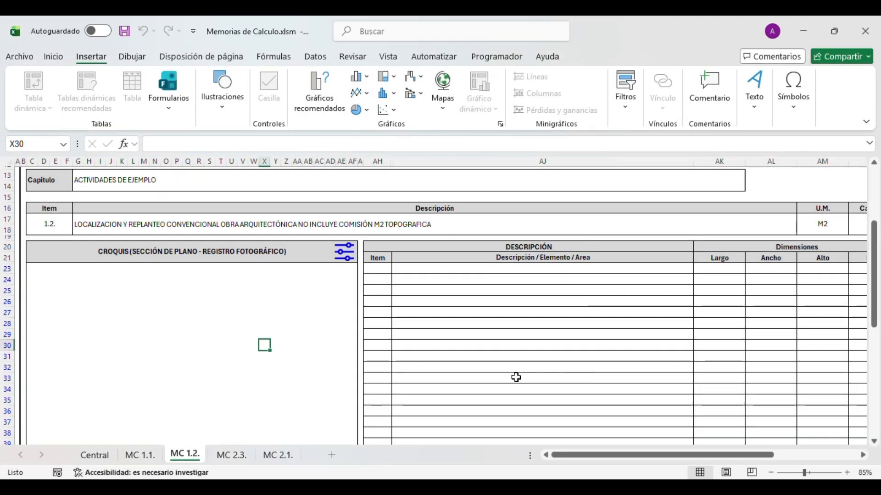
pyautogui.hotkey('ctrl', 'v')
pyautogui.moveTo(234, 381); pyautogui.dragTo(183, 364)
pyautogui.click(420, 302)
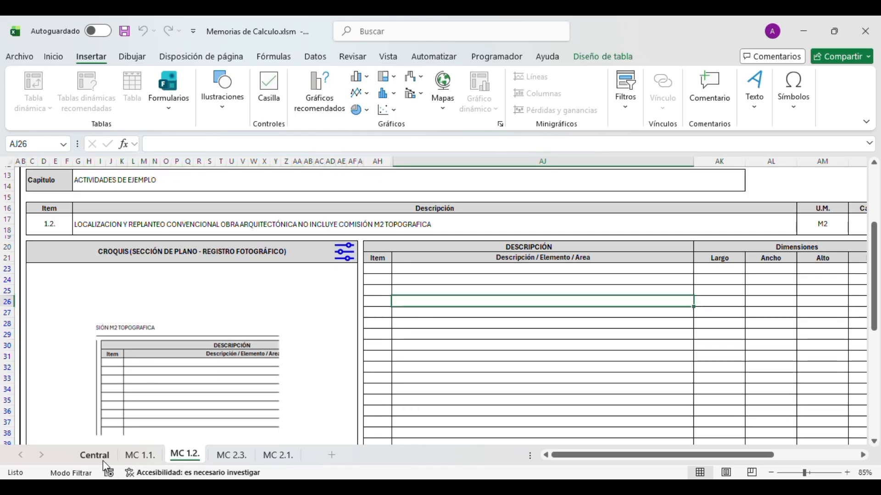
# - Select the main sketch picture and check the Soporte folder of sketch images
pyautogui.click(281, 331)
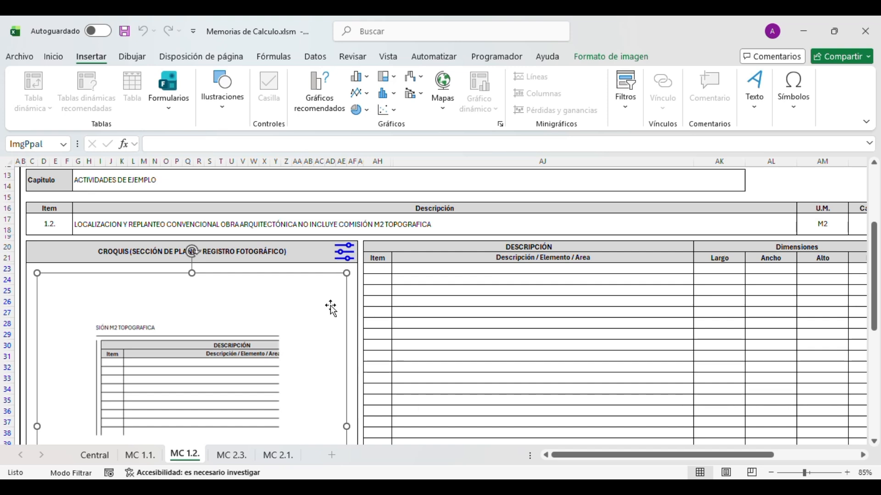
pyautogui.moveTo(338, 488)
pyautogui.click(339, 441)
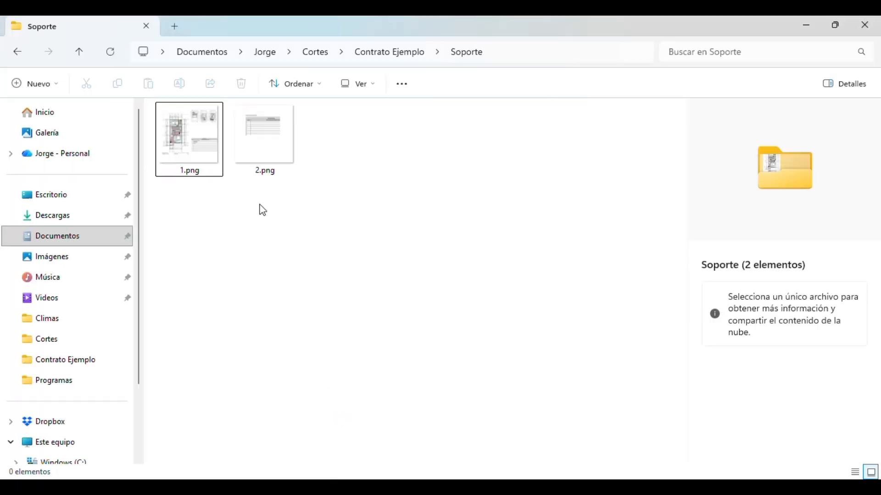
pyautogui.click(805, 28)
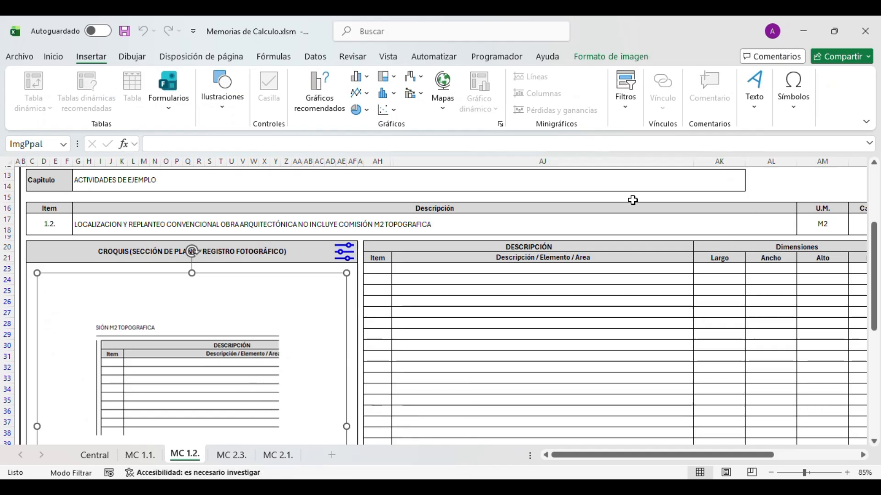
pyautogui.click(485, 313)
pyautogui.moveTo(339, 488)
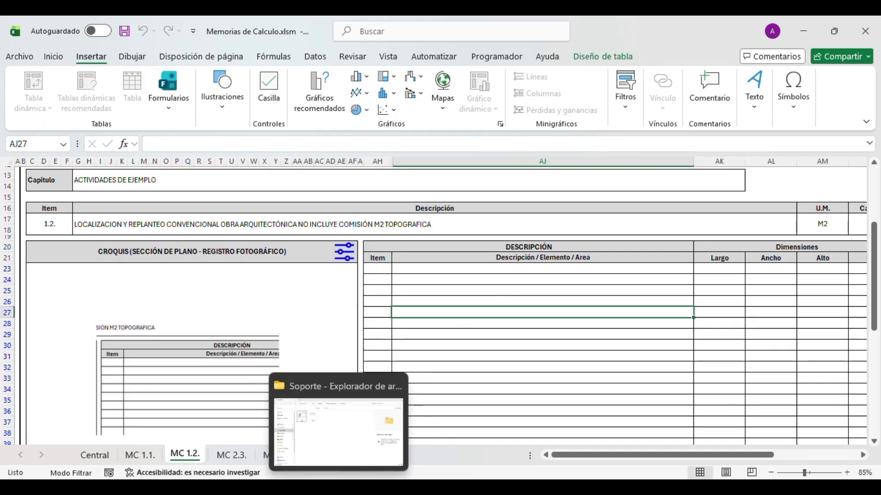
# - Go to the Central sheet and select Cantidad cells K13:K20 to check their sum
pyautogui.click(405, 366)
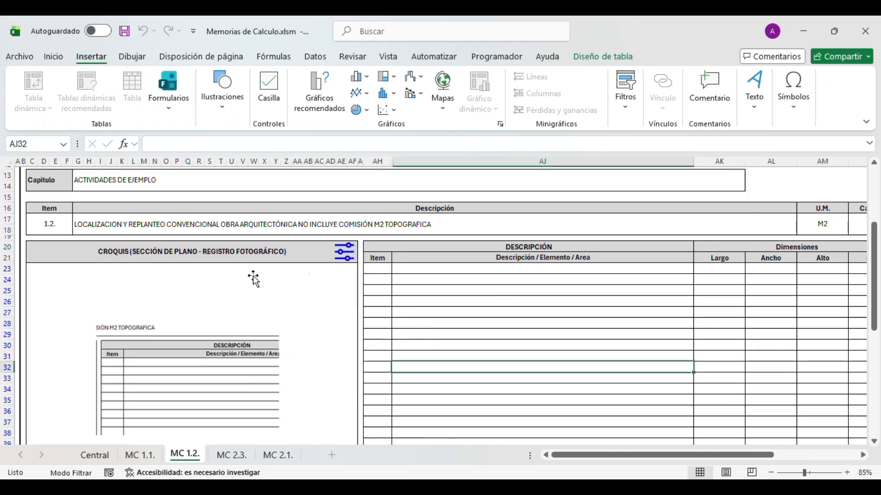
pyautogui.click(101, 456)
pyautogui.click(382, 381)
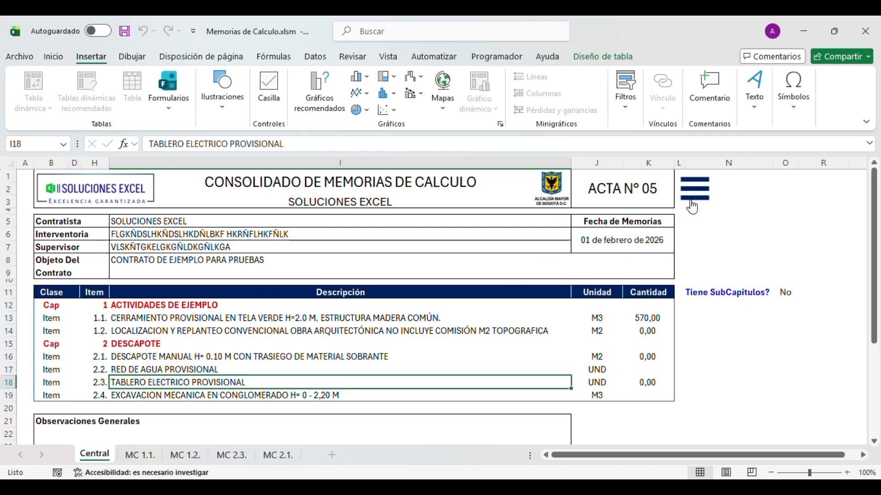
pyautogui.moveTo(642, 318); pyautogui.dragTo(645, 401)
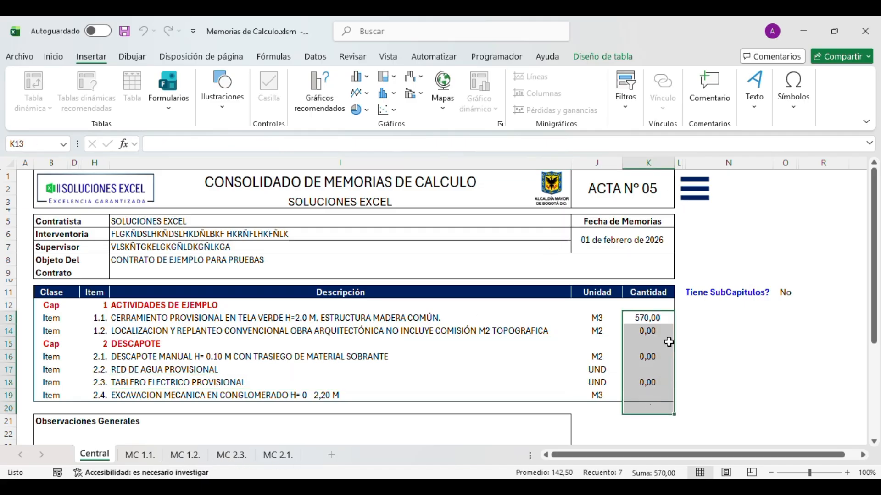
# - Export the memories via the add-in menu to Descargas as 'Prueba 22' and accept the success notice
pyautogui.click(694, 198)
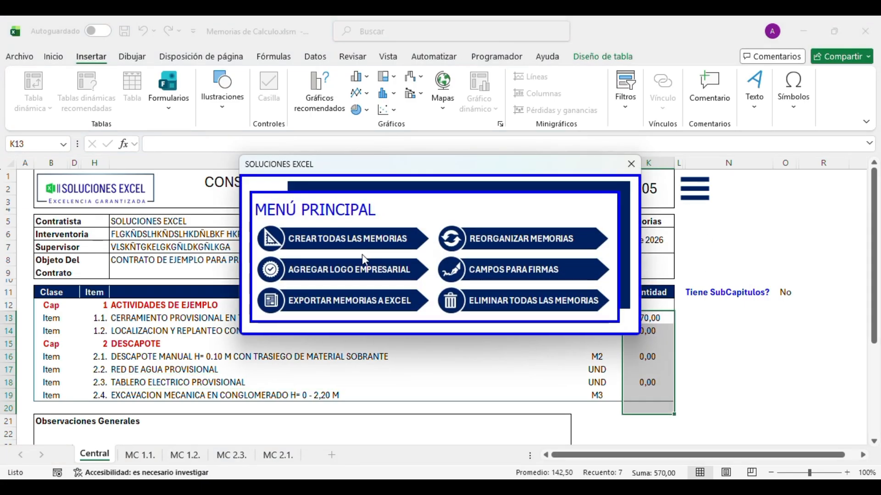
pyautogui.click(326, 305)
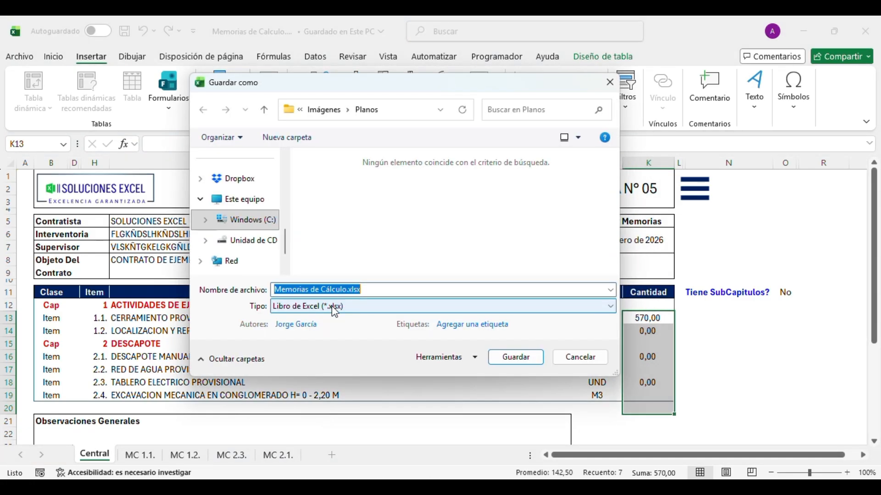
pyautogui.write('flgkdkgldkbldkhlbktr')
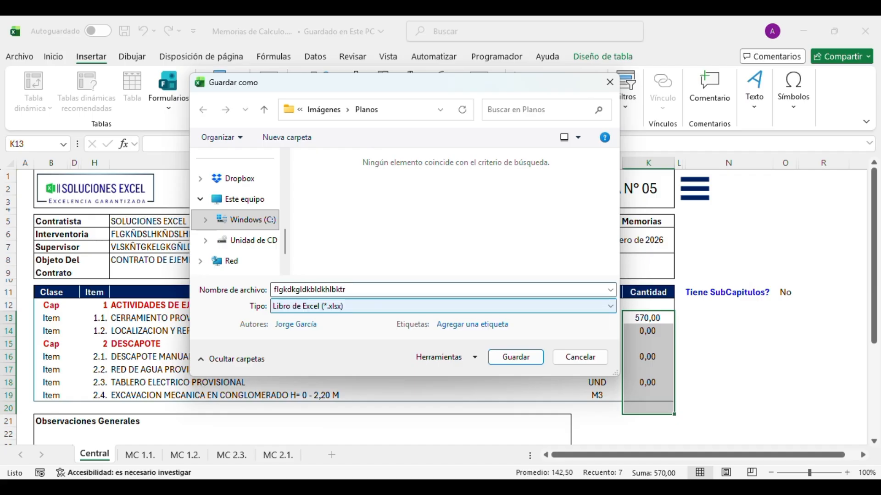
pyautogui.scroll(10, 233, 256)
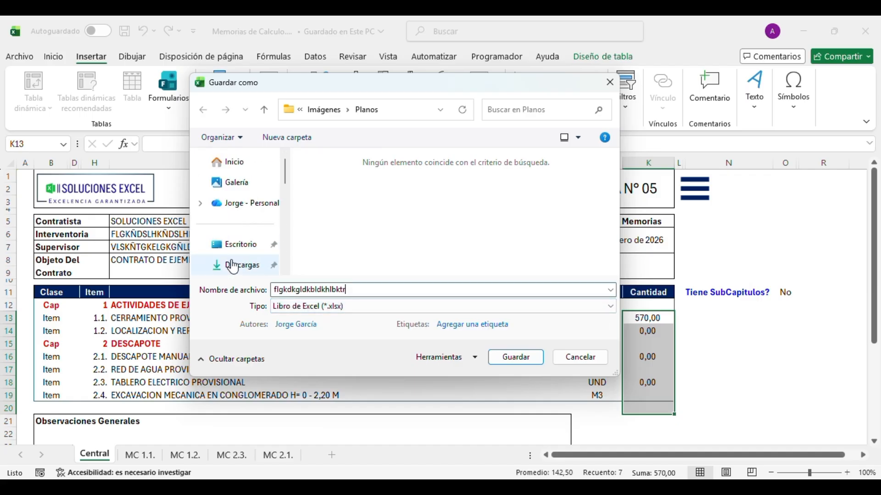
pyautogui.click(233, 266)
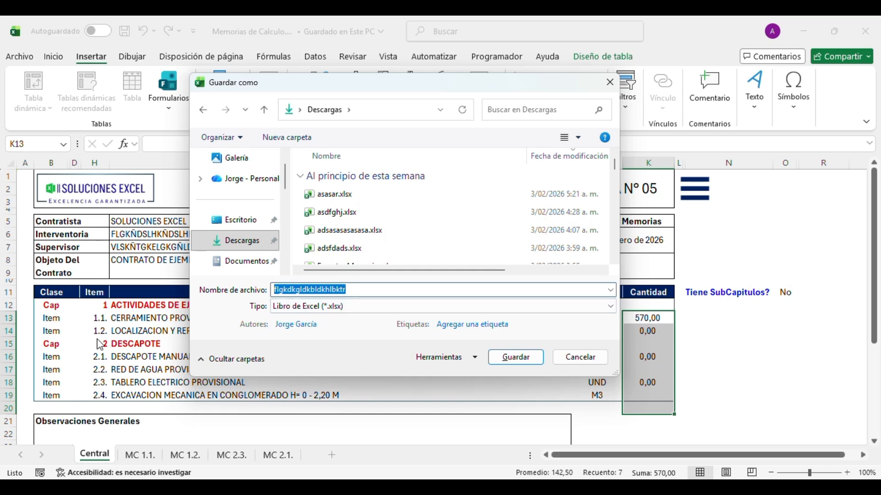
pyautogui.write('Prueba')
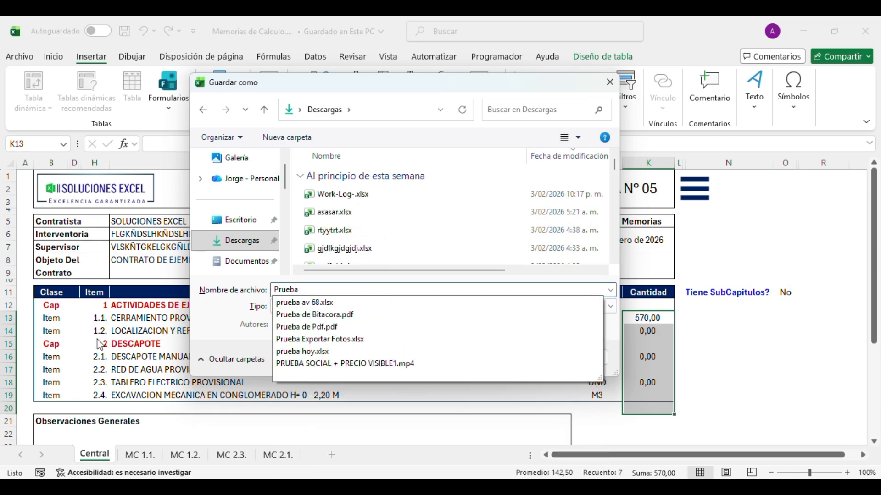
pyautogui.write(' 22')
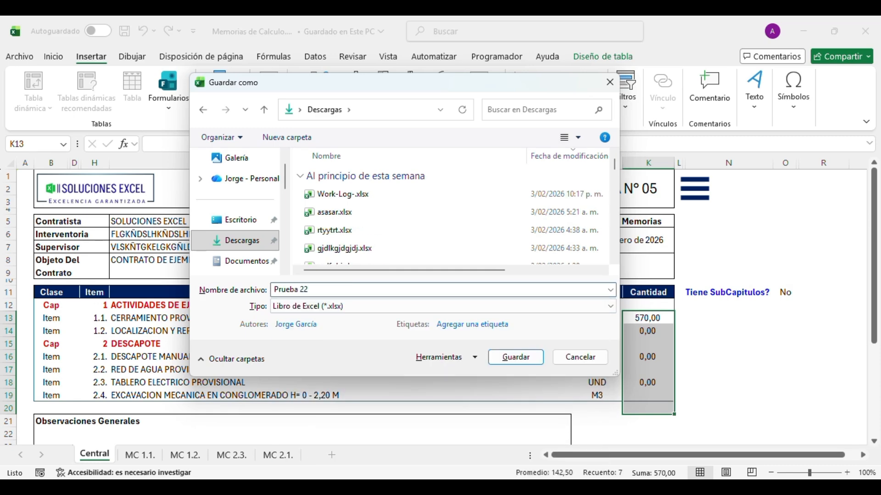
pyautogui.press('Return')
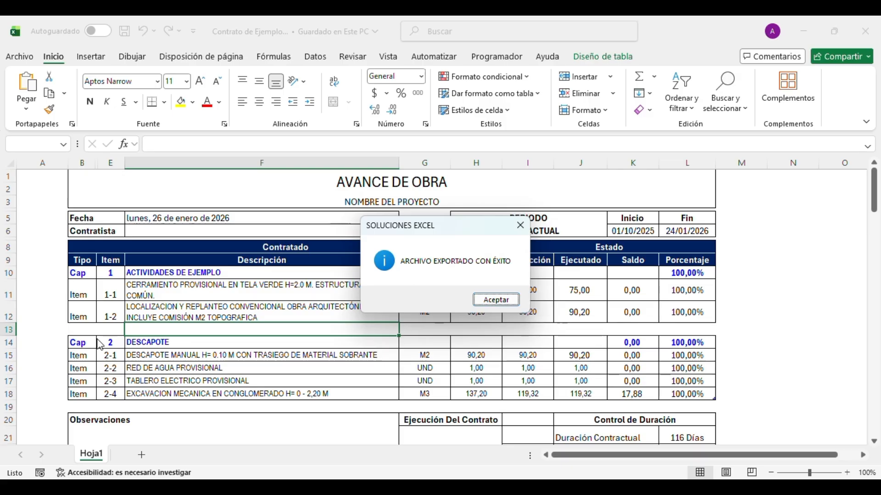
pyautogui.press('Return')
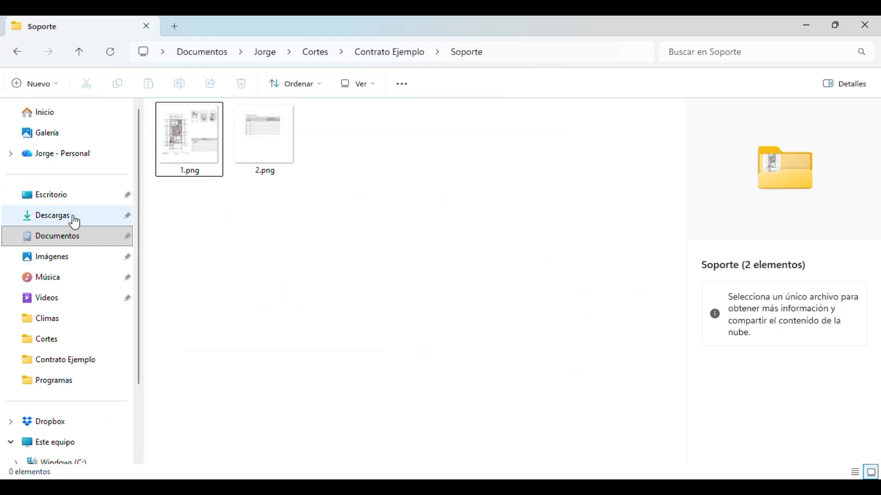
# - In Descargas, select the exported Prueba 22.xlsx and then Prueba 22.pdf
pyautogui.click(37, 222)
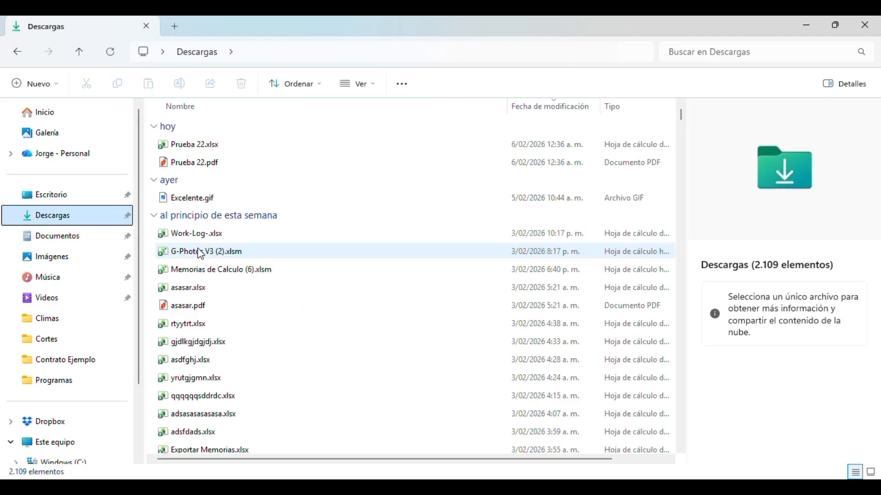
pyautogui.click(224, 142)
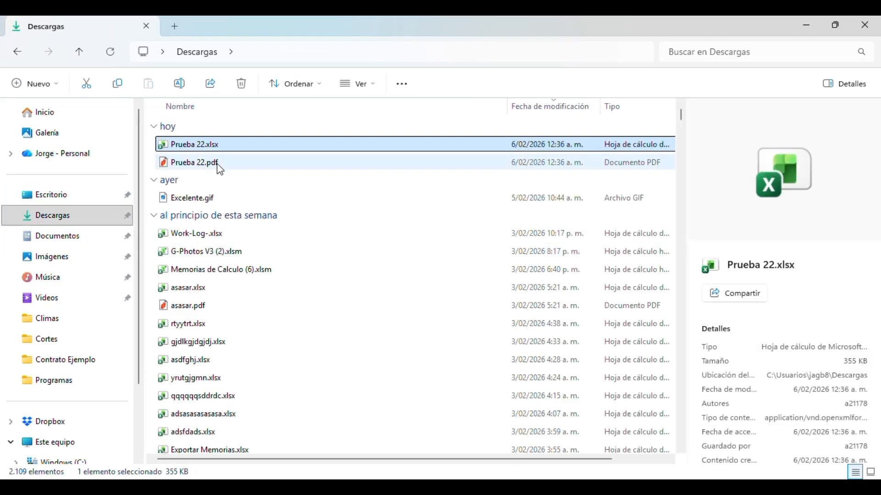
pyautogui.click(220, 166)
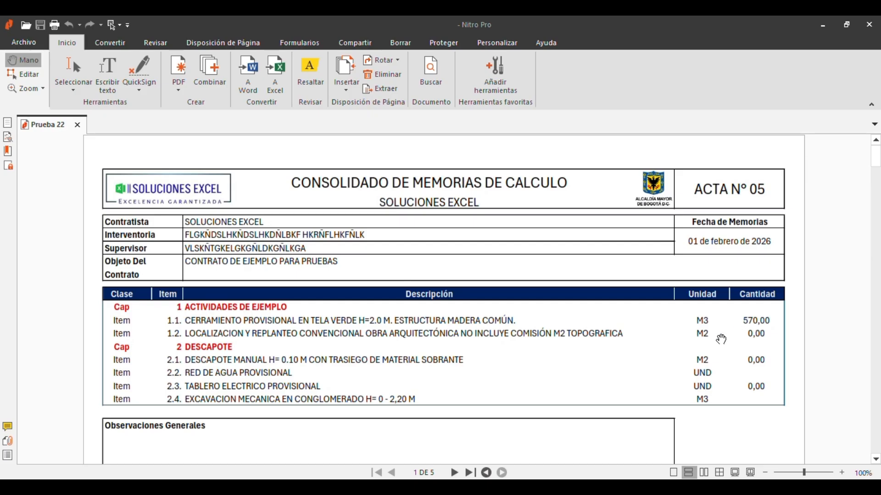
# - Page through all five pages of Prueba 22.pdf, close Nitro Pro, and open Prueba 22.xlsx
pyautogui.scroll(-5, 525, 336)
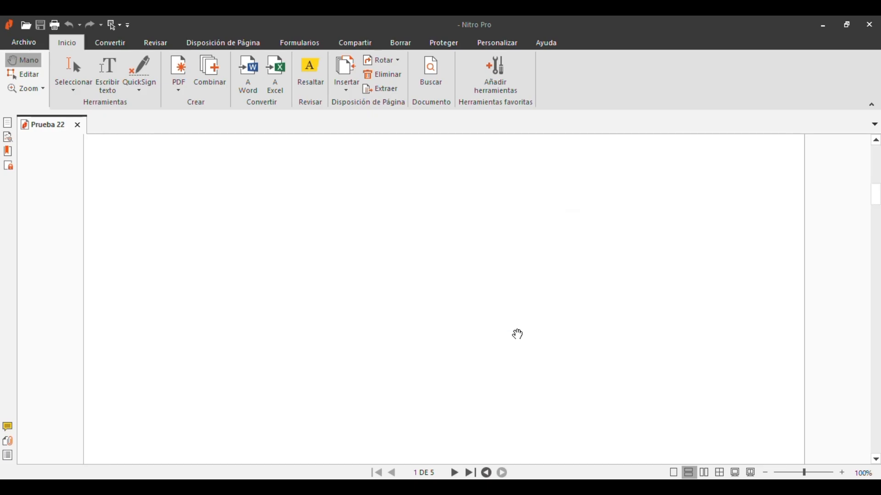
pyautogui.scroll(-8, 518, 335)
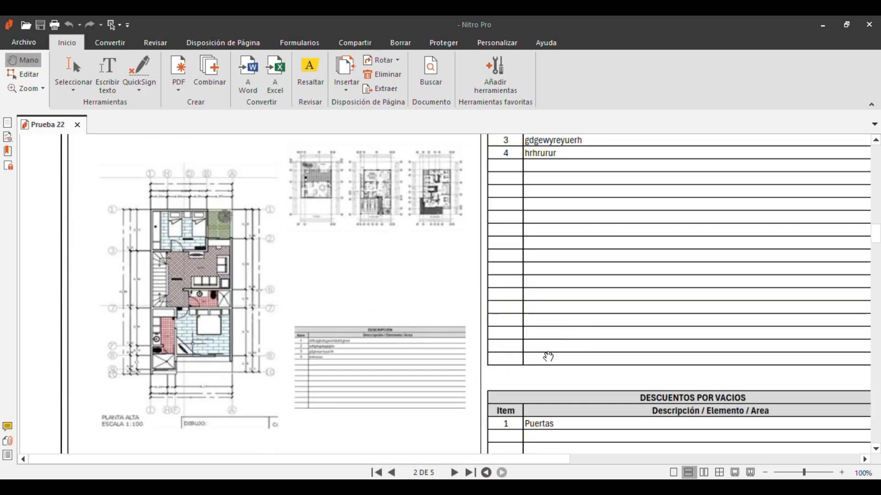
pyautogui.moveTo(536, 460); pyautogui.dragTo(510, 449)
pyautogui.scroll(-10, 423, 321)
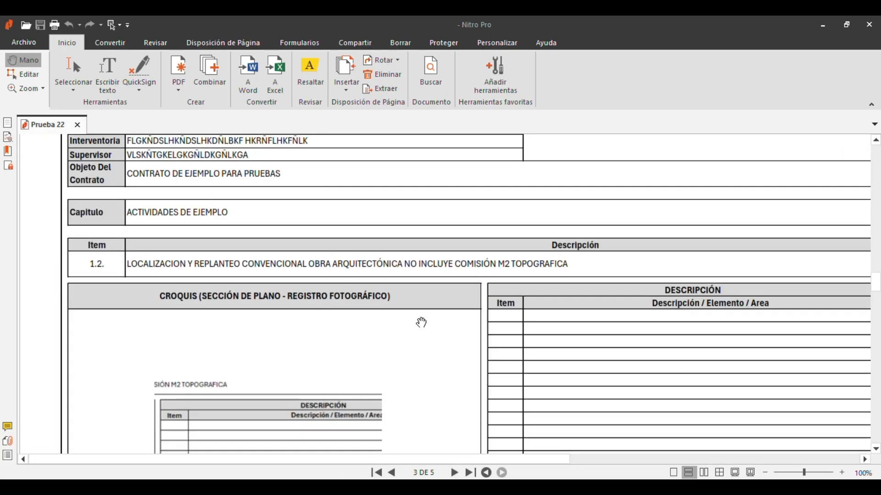
pyautogui.scroll(-15, 422, 324)
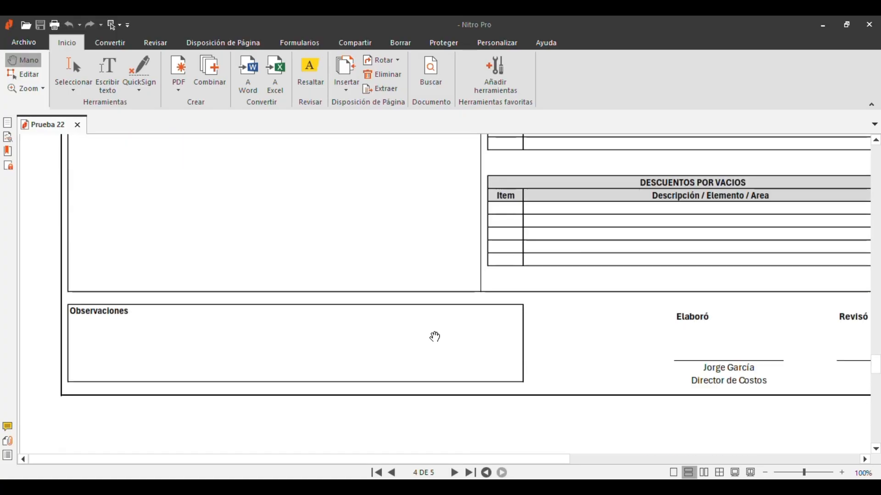
pyautogui.scroll(-10, 434, 337)
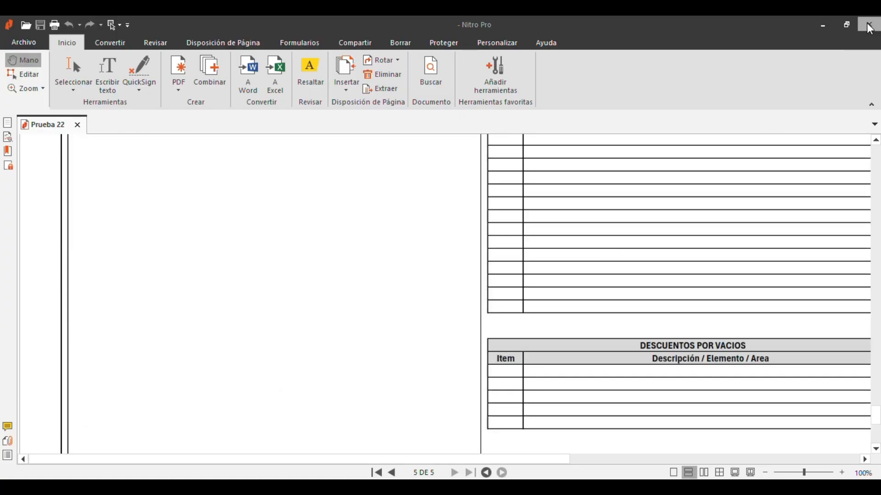
pyautogui.click(868, 27)
pyautogui.doubleClick(256, 145)
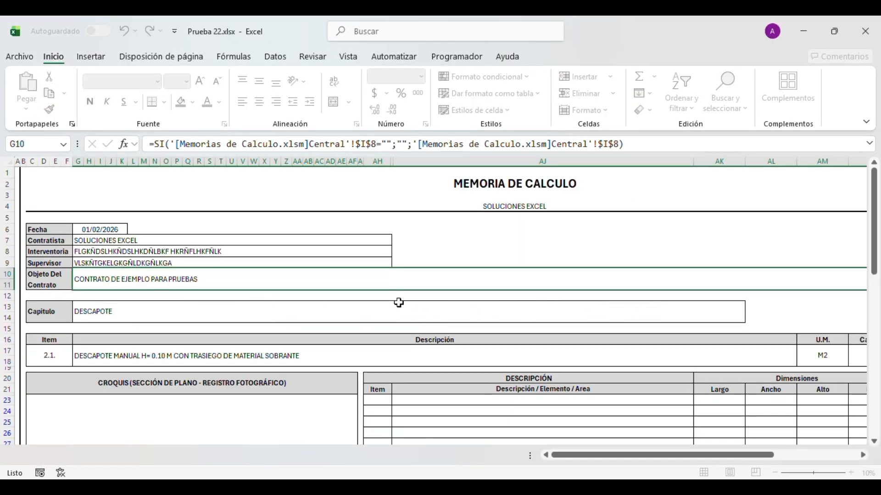
# - Flip between the MC 1.2., MC 1.1. and Central sheets of Prueba 22
pyautogui.click(185, 456)
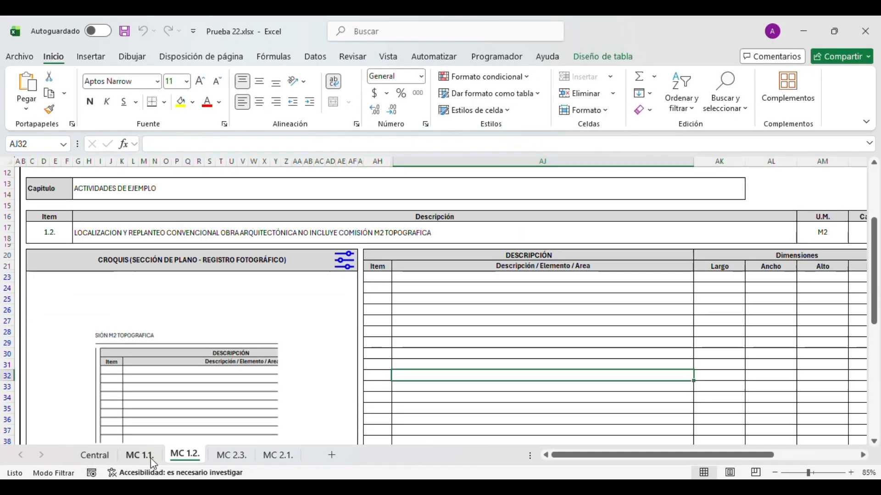
pyautogui.click(140, 456)
pyautogui.click(98, 456)
pyautogui.click(131, 459)
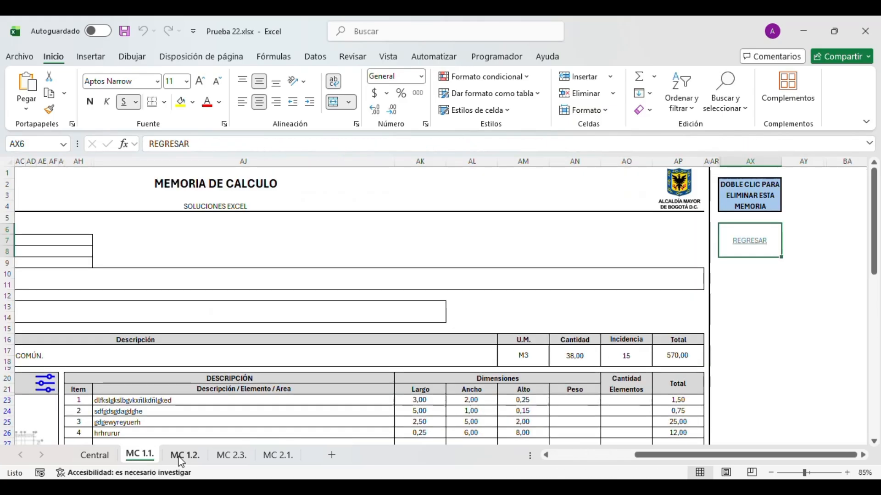
pyautogui.click(111, 454)
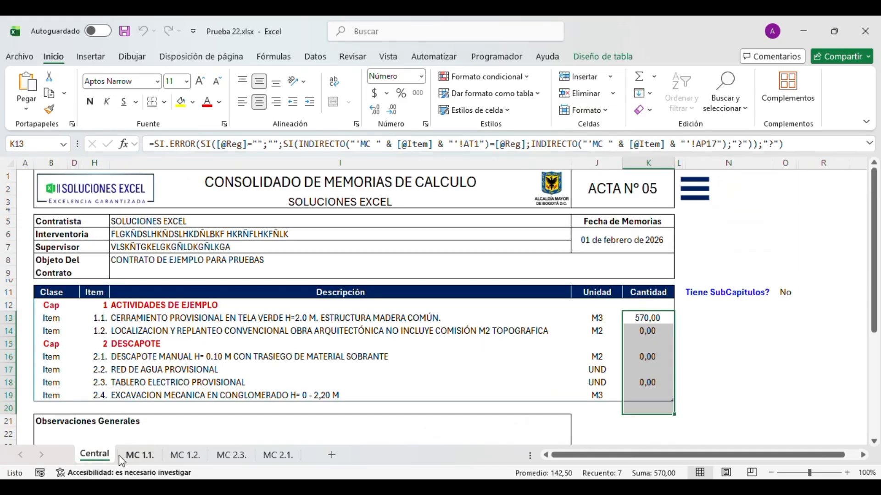
# - Review the Central table's descriptions, units and quantities for items 1.1. through 2.4
pyautogui.click(371, 395)
pyautogui.click(444, 348)
pyautogui.click(456, 331)
pyautogui.click(598, 320)
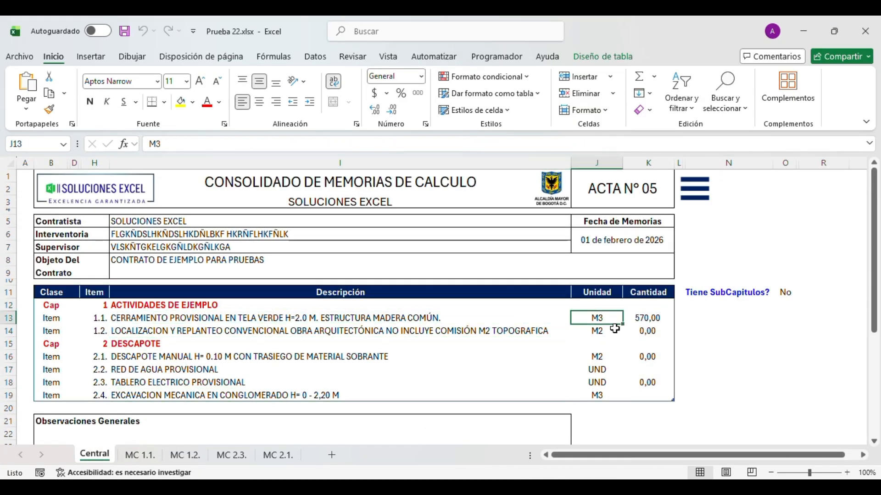
pyautogui.click(631, 344)
pyautogui.click(598, 357)
pyautogui.click(489, 395)
pyautogui.click(466, 343)
pyautogui.click(467, 329)
pyautogui.click(465, 318)
pyautogui.click(463, 344)
pyautogui.click(681, 198)
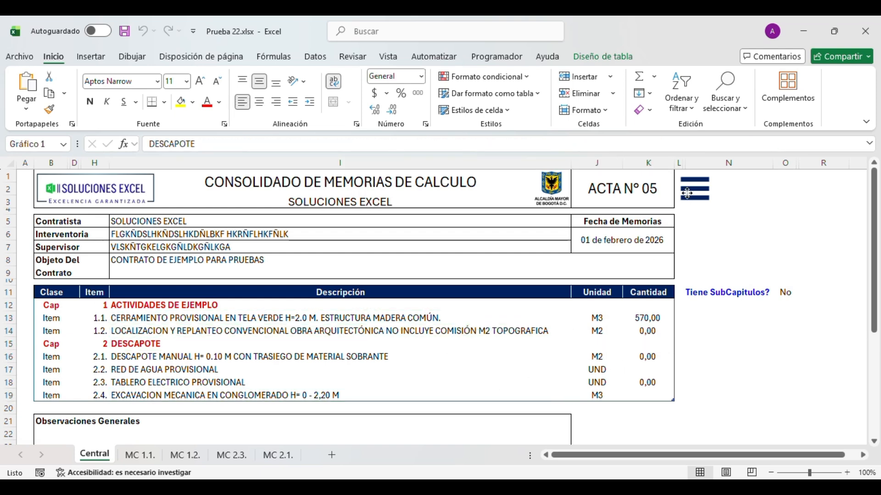
# - On MC 1.1., delete the floor-plan picture, then undo to restore it
pyautogui.click(140, 455)
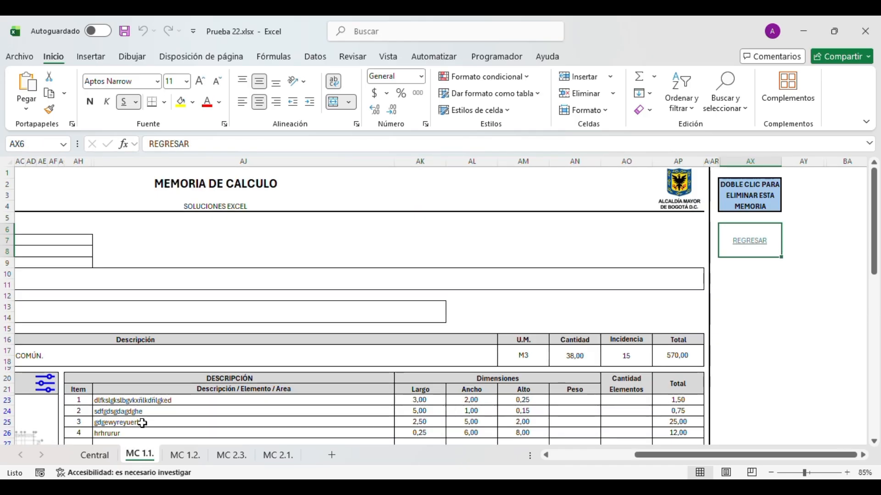
pyautogui.click(590, 458)
pyautogui.click(246, 431)
pyautogui.scroll(-5, 247, 430)
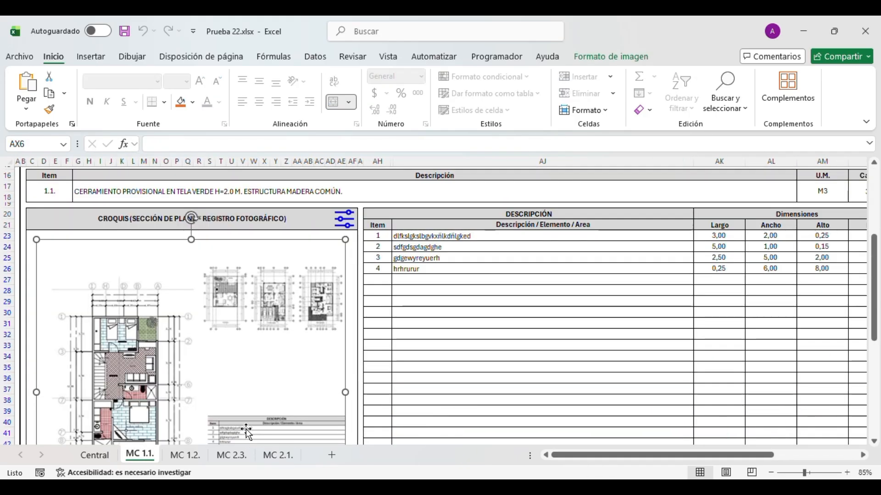
pyautogui.press('Delete')
pyautogui.hotkey('ctrl', 'pageup')
pyautogui.hotkey('ctrl', 'pagedown')
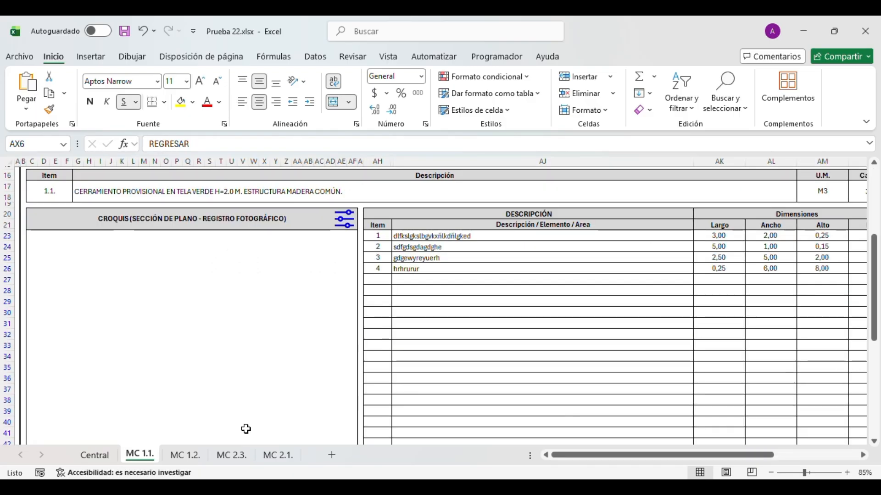
pyautogui.hotkey('ctrl', 'z')
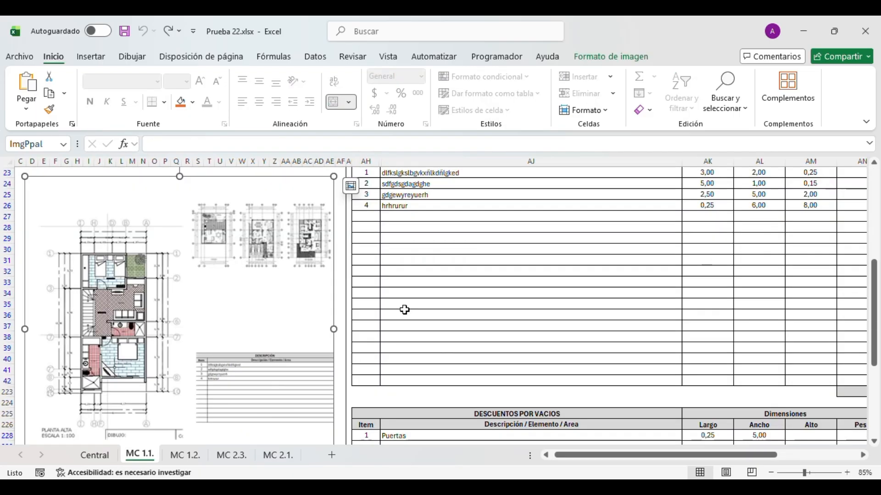
# - Review the MC 1.1. dimensions table and header, then close the workbook saving changes
pyautogui.click(405, 314)
pyautogui.click(402, 250)
pyautogui.click(408, 205)
pyautogui.click(428, 184)
pyautogui.scroll(7, 482, 241)
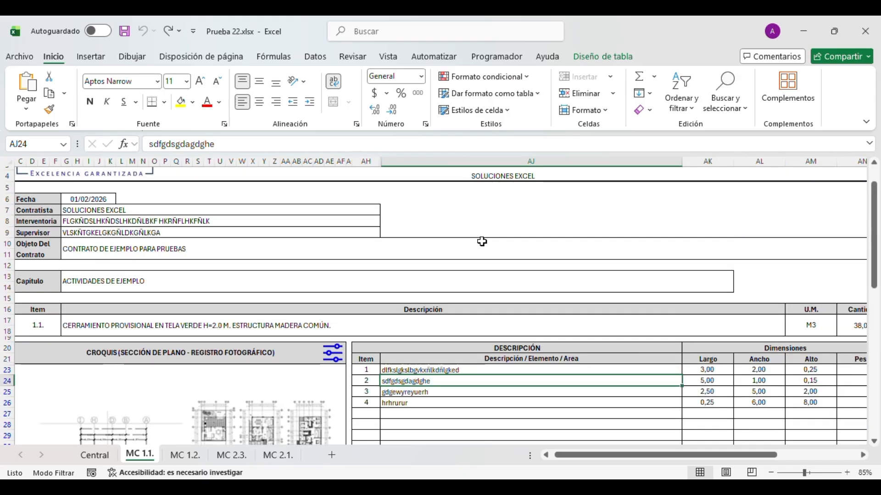
pyautogui.click(468, 250)
pyautogui.click(433, 230)
pyautogui.moveTo(584, 456); pyautogui.dragTo(554, 443)
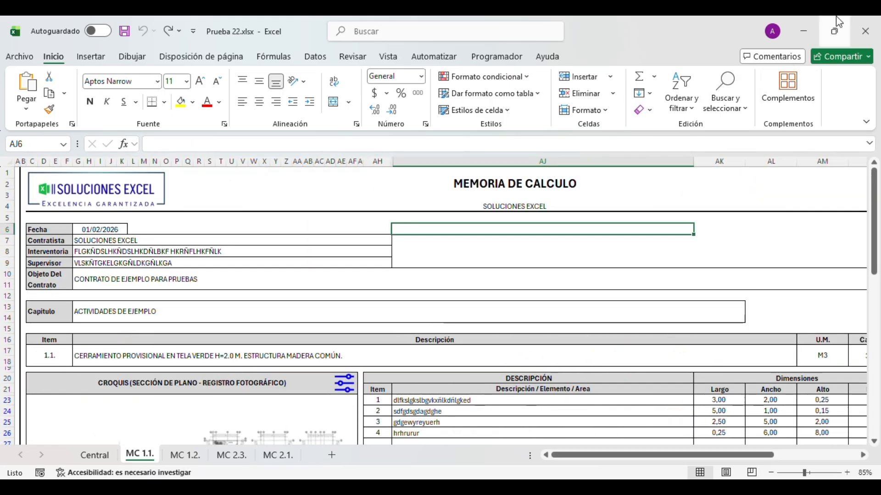
pyautogui.click(865, 31)
pyautogui.click(420, 348)
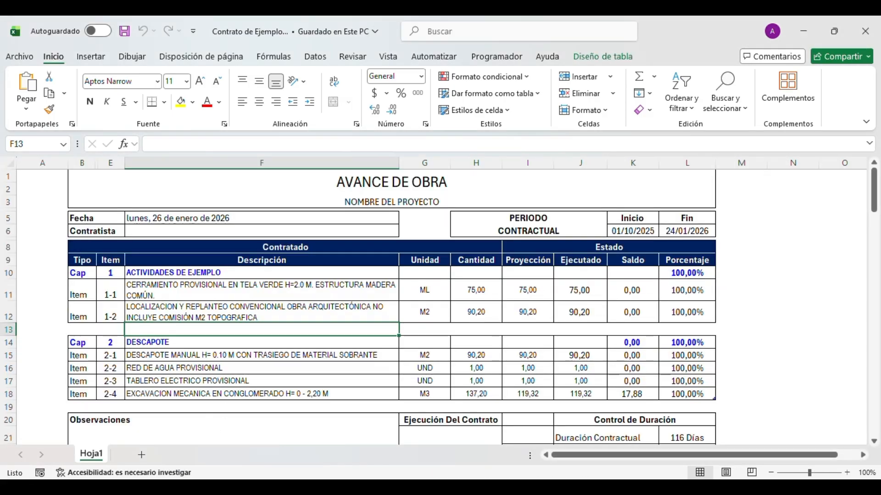
# - Switch to the Memorias de Calculo workbook and dismiss the Soluciones Excel main menu
pyautogui.click(567, 488)
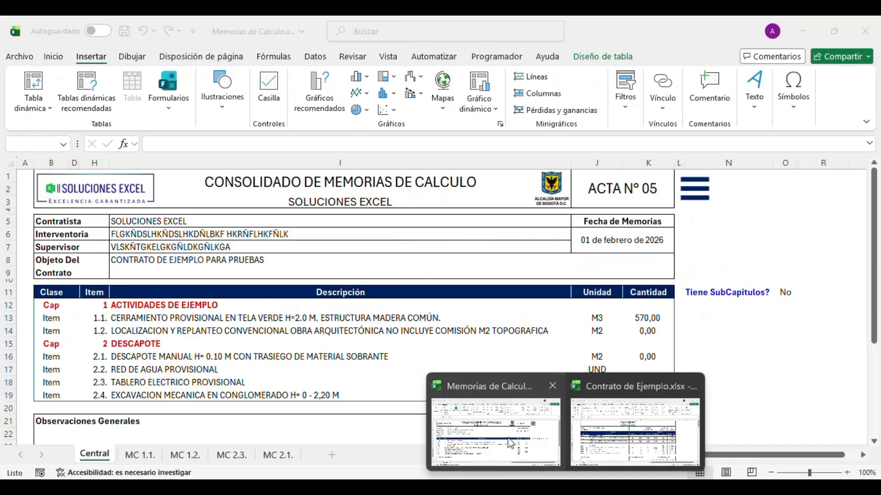
pyautogui.click(510, 443)
pyautogui.click(704, 195)
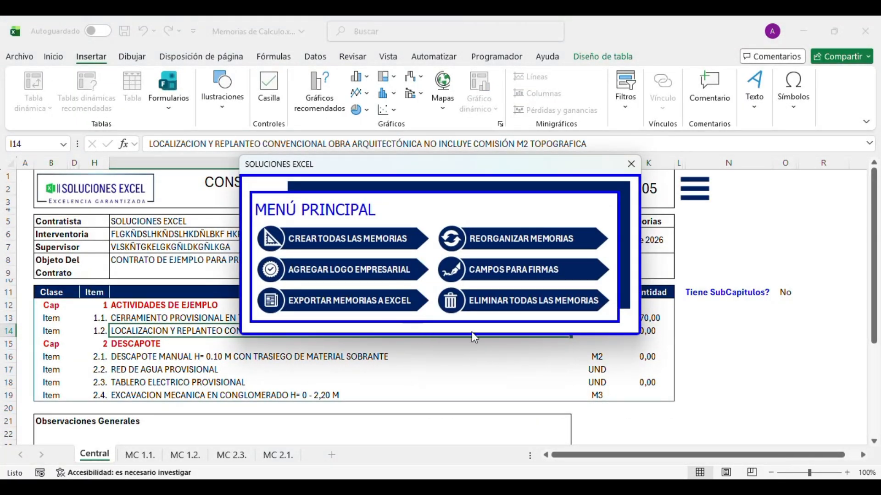
pyautogui.click(628, 164)
# - Review the Contratista, Interventoria, Supervisor and Objeto Del Contrato header entries
pyautogui.click(290, 260)
pyautogui.click(281, 247)
pyautogui.click(264, 234)
pyautogui.click(257, 222)
pyautogui.click(240, 262)
# - Click through the chapter and item descriptions from 1.1. to 2.4. in column I
pyautogui.click(225, 332)
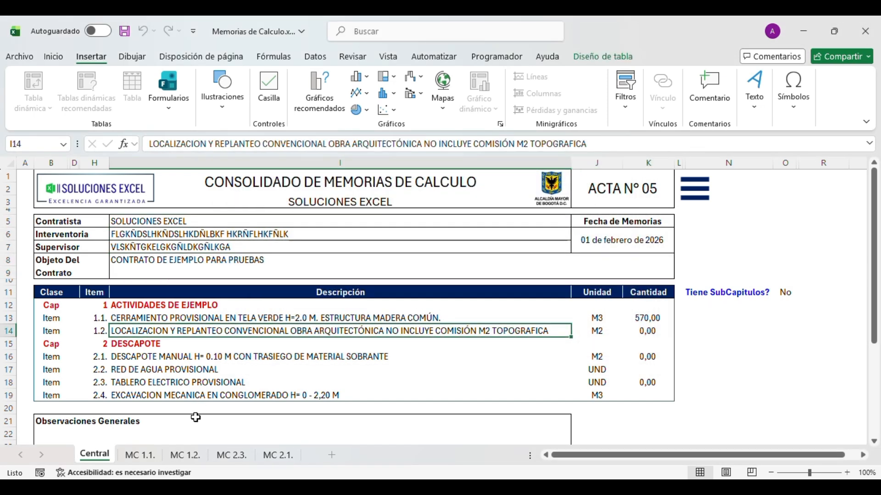
pyautogui.click(197, 370)
pyautogui.click(193, 396)
pyautogui.click(211, 344)
pyautogui.click(221, 305)
pyautogui.click(242, 370)
pyautogui.click(294, 319)
pyautogui.click(334, 372)
pyautogui.click(298, 334)
pyautogui.click(291, 319)
# - Recheck the header entries and item descriptions, ending on item 2.1.'s description
pyautogui.click(365, 238)
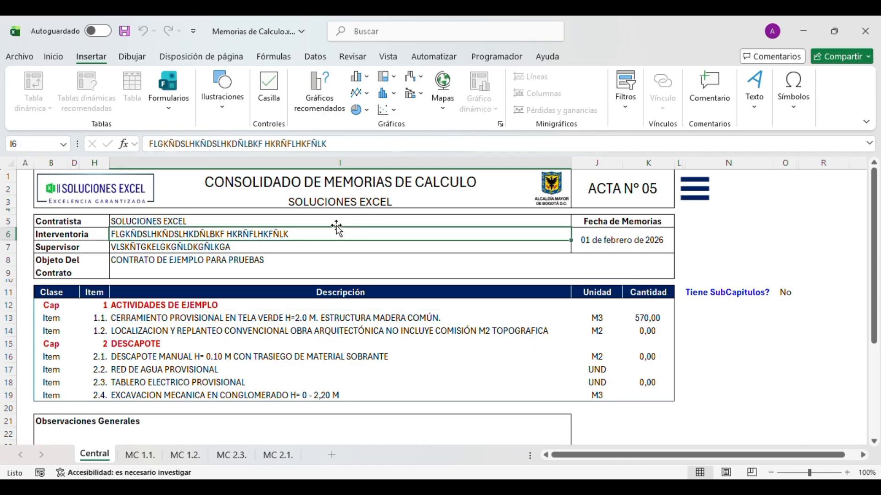
pyautogui.click(338, 225)
pyautogui.click(326, 255)
pyautogui.click(321, 269)
pyautogui.click(315, 331)
pyautogui.click(313, 357)
pyautogui.click(317, 344)
pyautogui.click(317, 383)
pyautogui.click(314, 305)
pyautogui.press('Down')
pyautogui.press('Down')
pyautogui.press('Down')
pyautogui.press('Down')
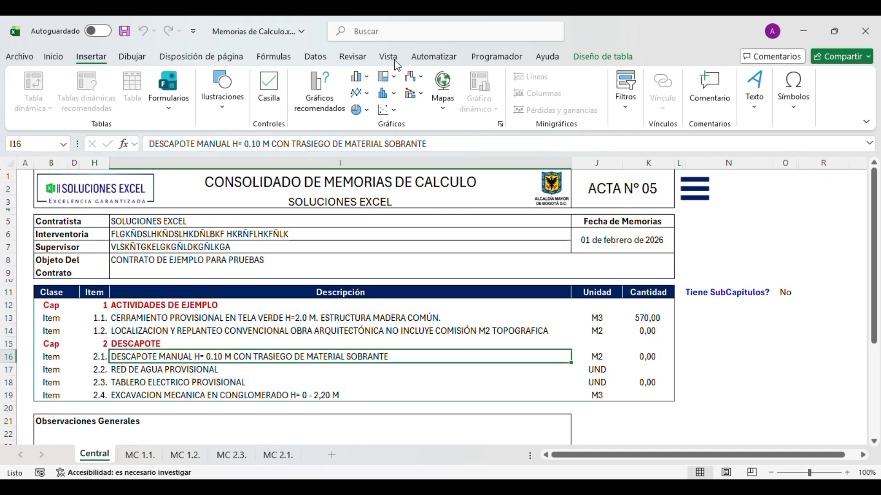